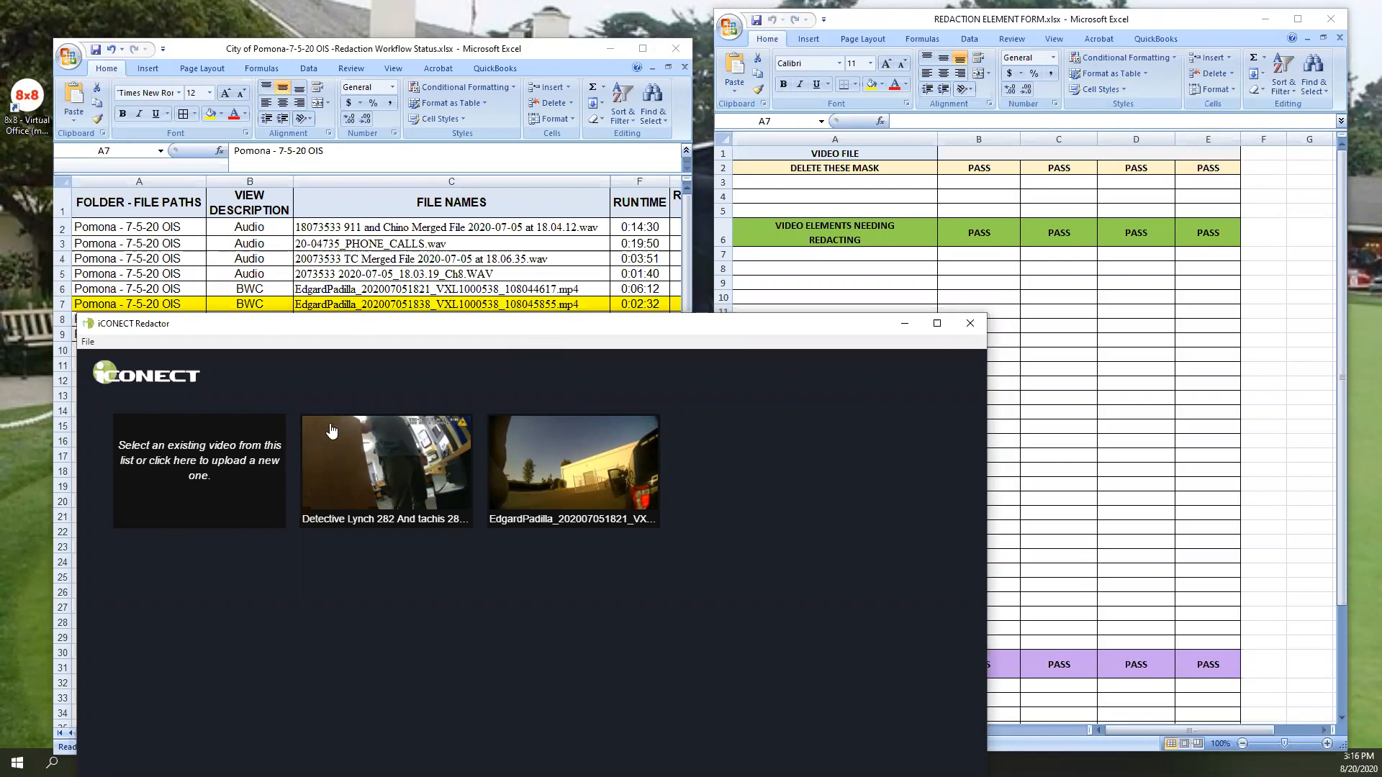
- Move the Redactor window higher on the desktop and start uploading a new video
click(154, 464)
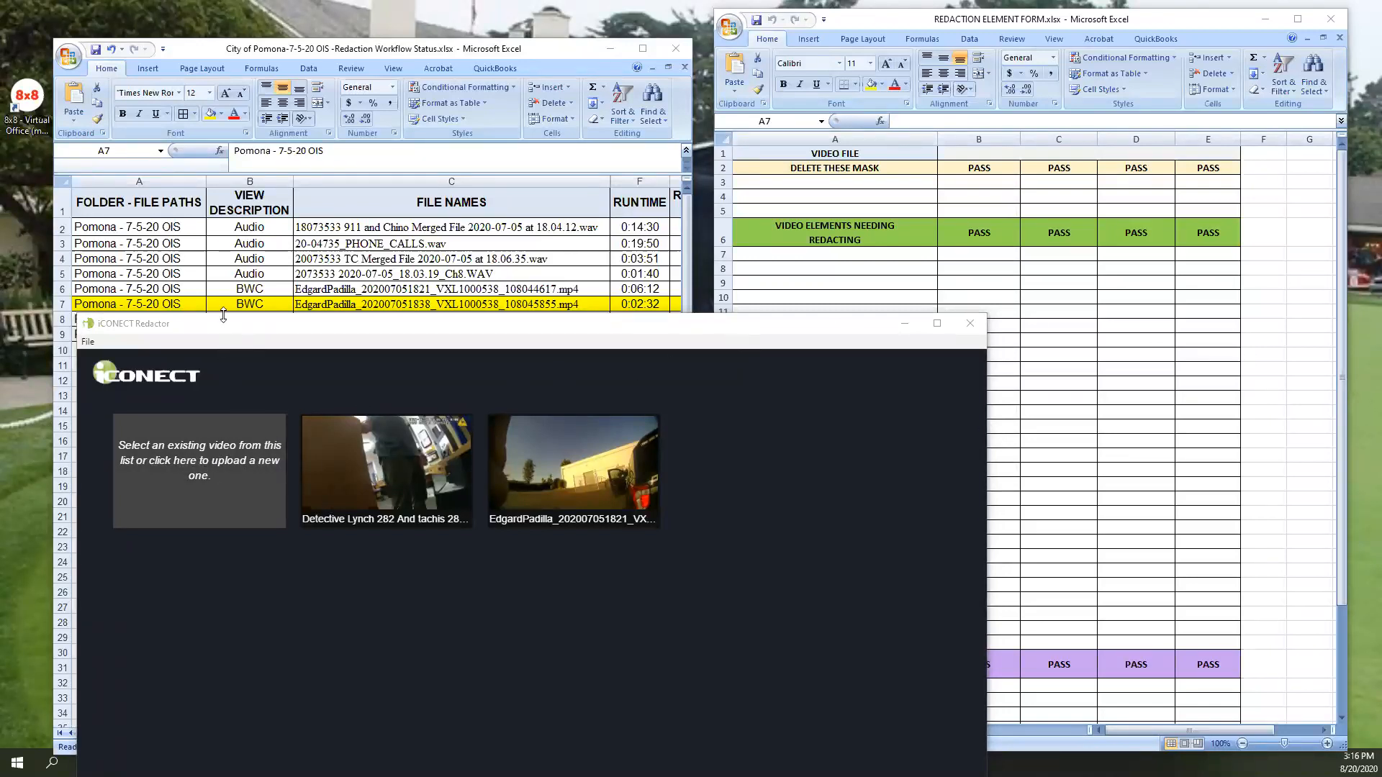
drag(225, 328, 225, 99)
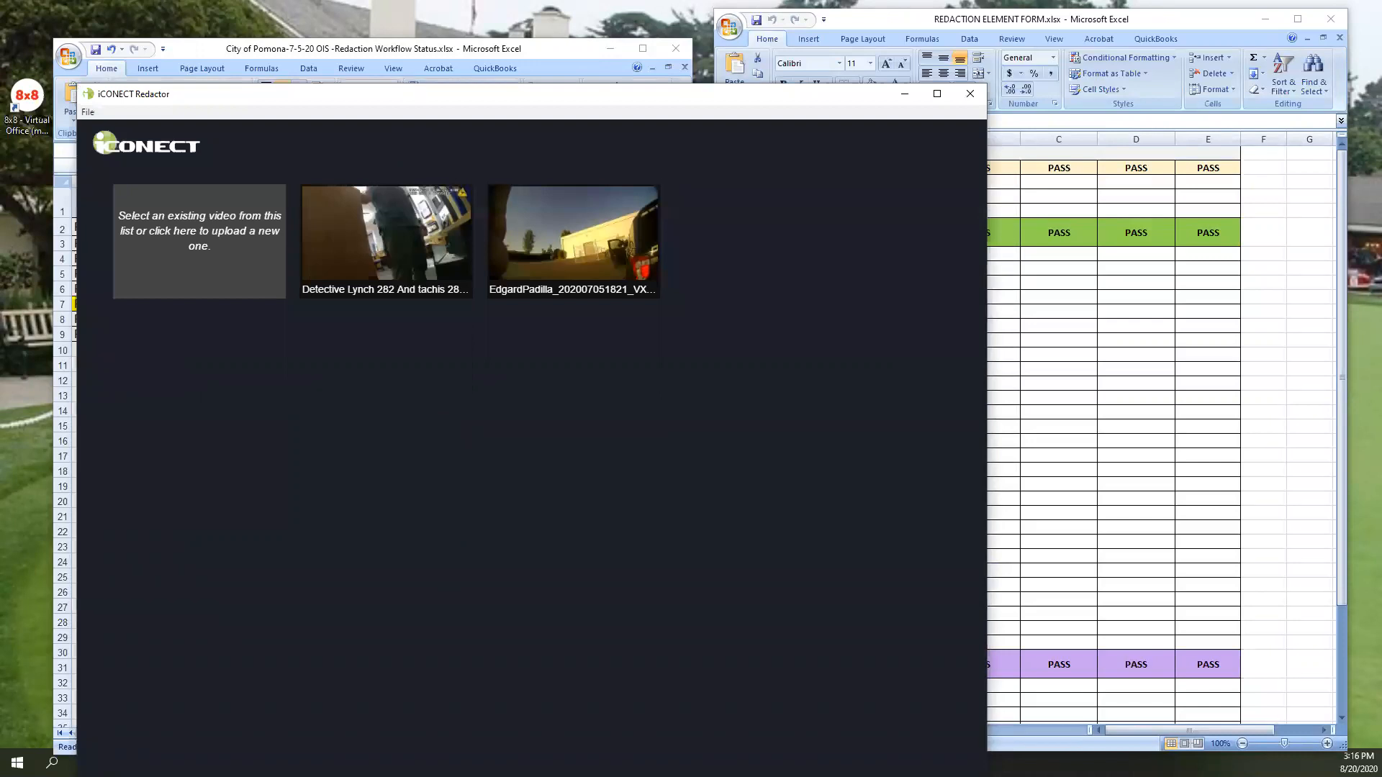
click(199, 241)
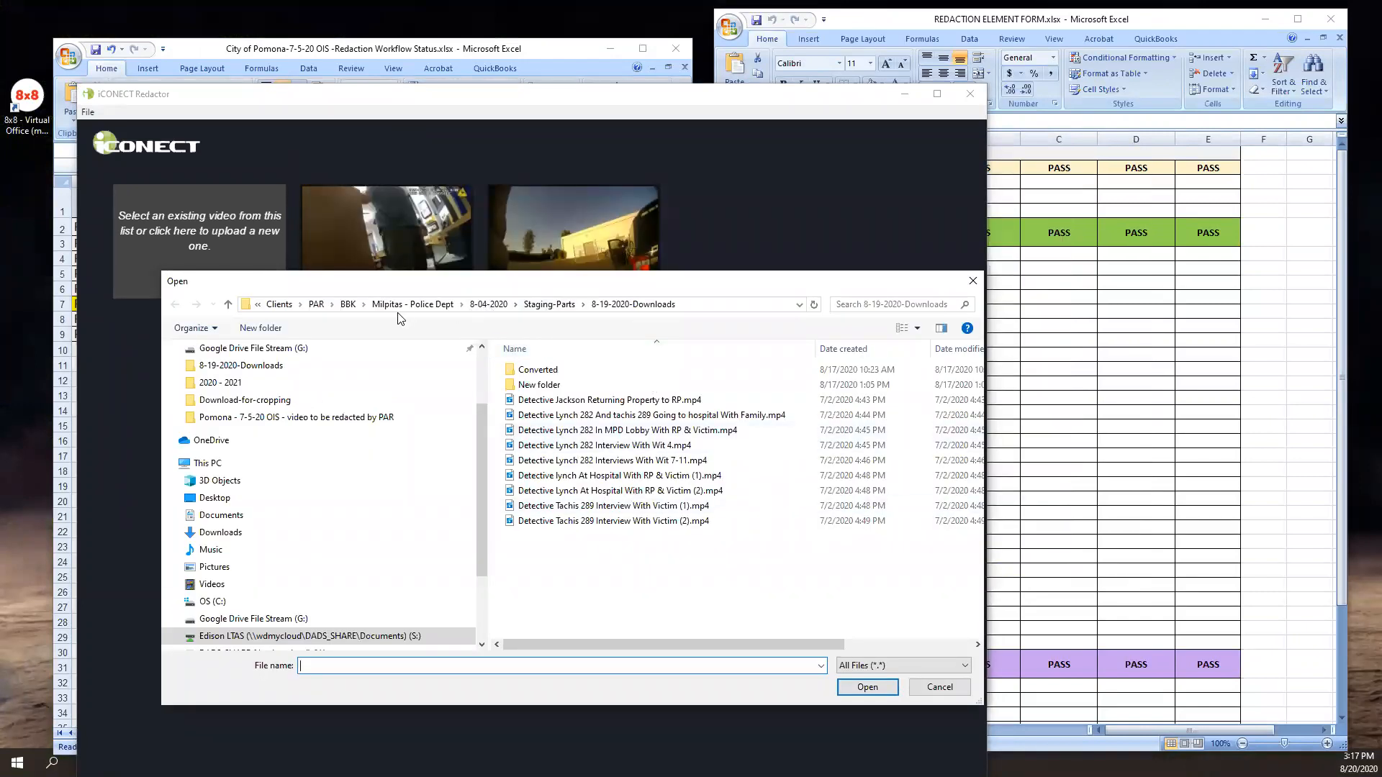
- Browse from the BBK folder to City of Pomona, 8-10-2020, Download
click(346, 305)
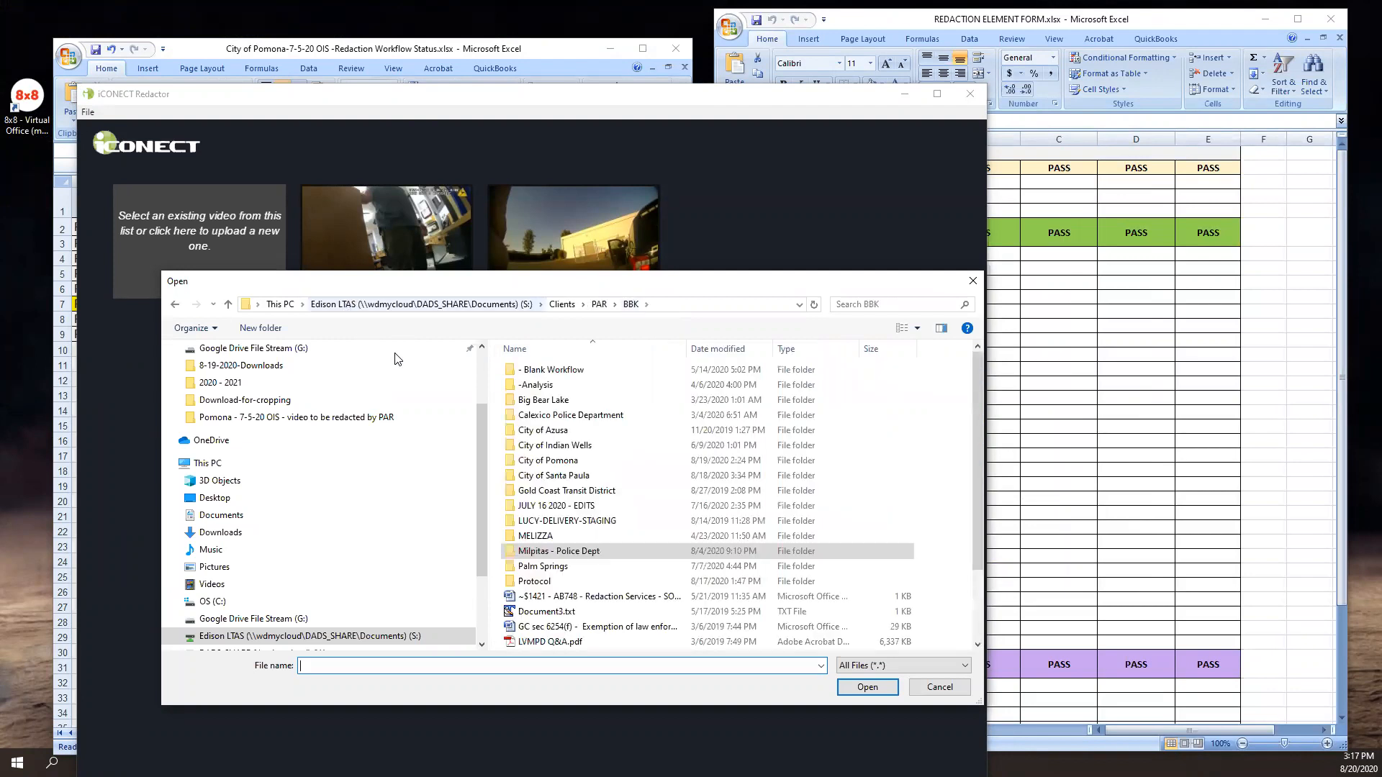
click(553, 461)
double_click(553, 460)
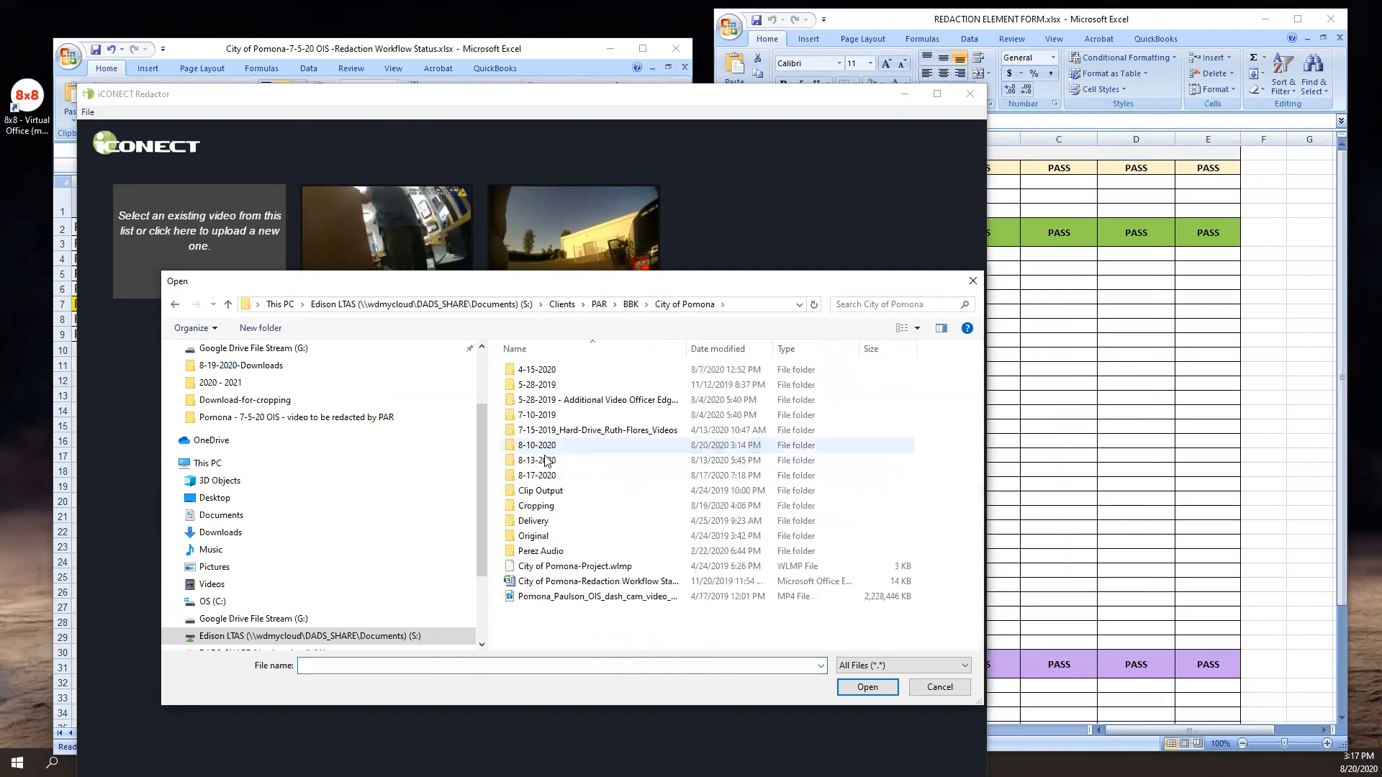
double_click(553, 446)
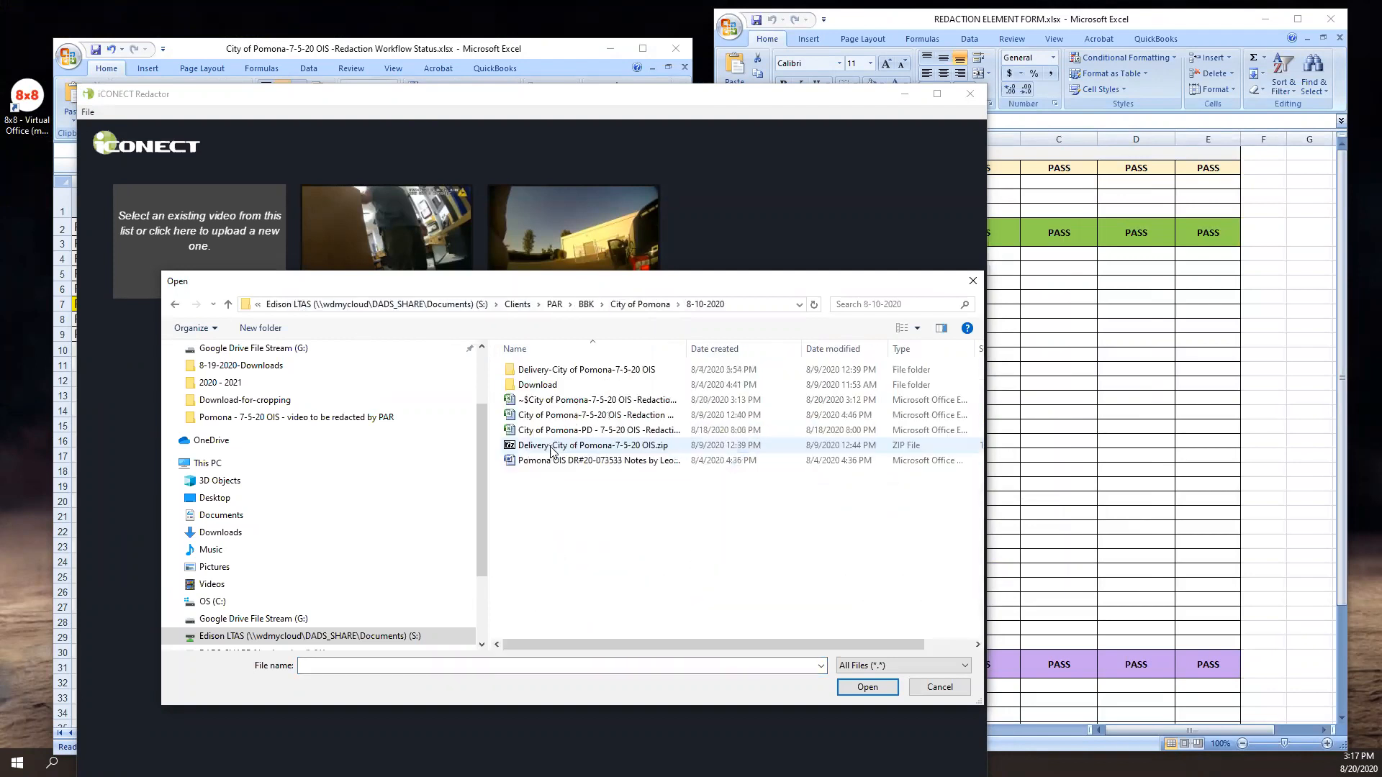
click(573, 388)
double_click(574, 389)
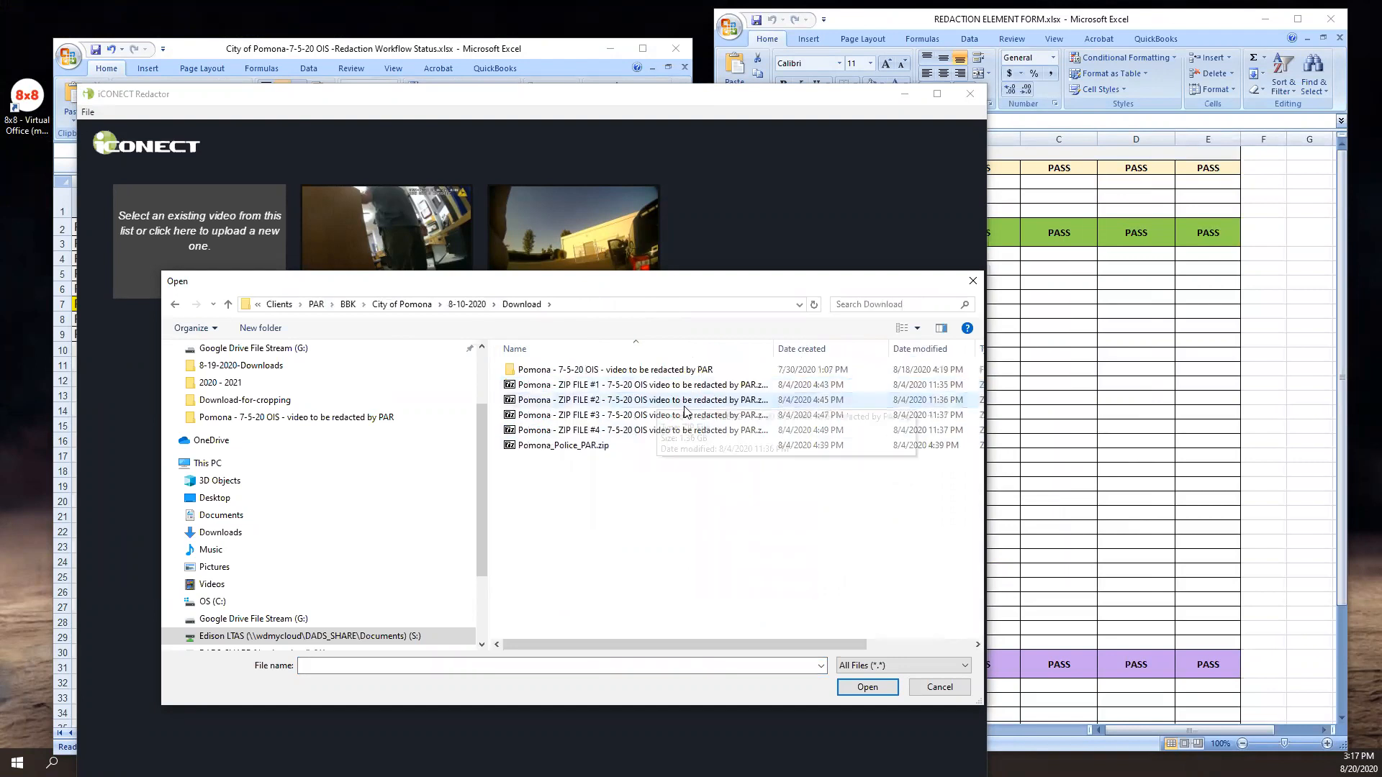
click(709, 370)
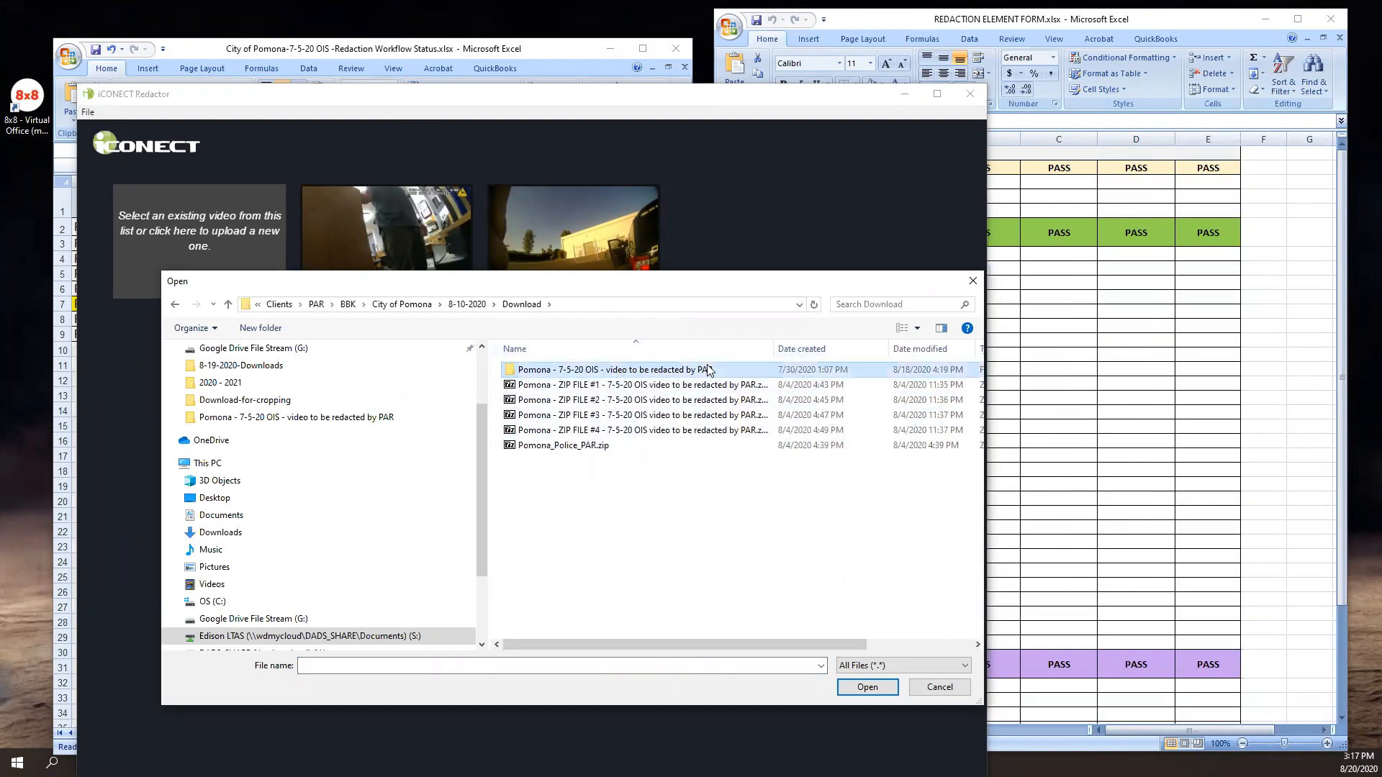
double_click(710, 370)
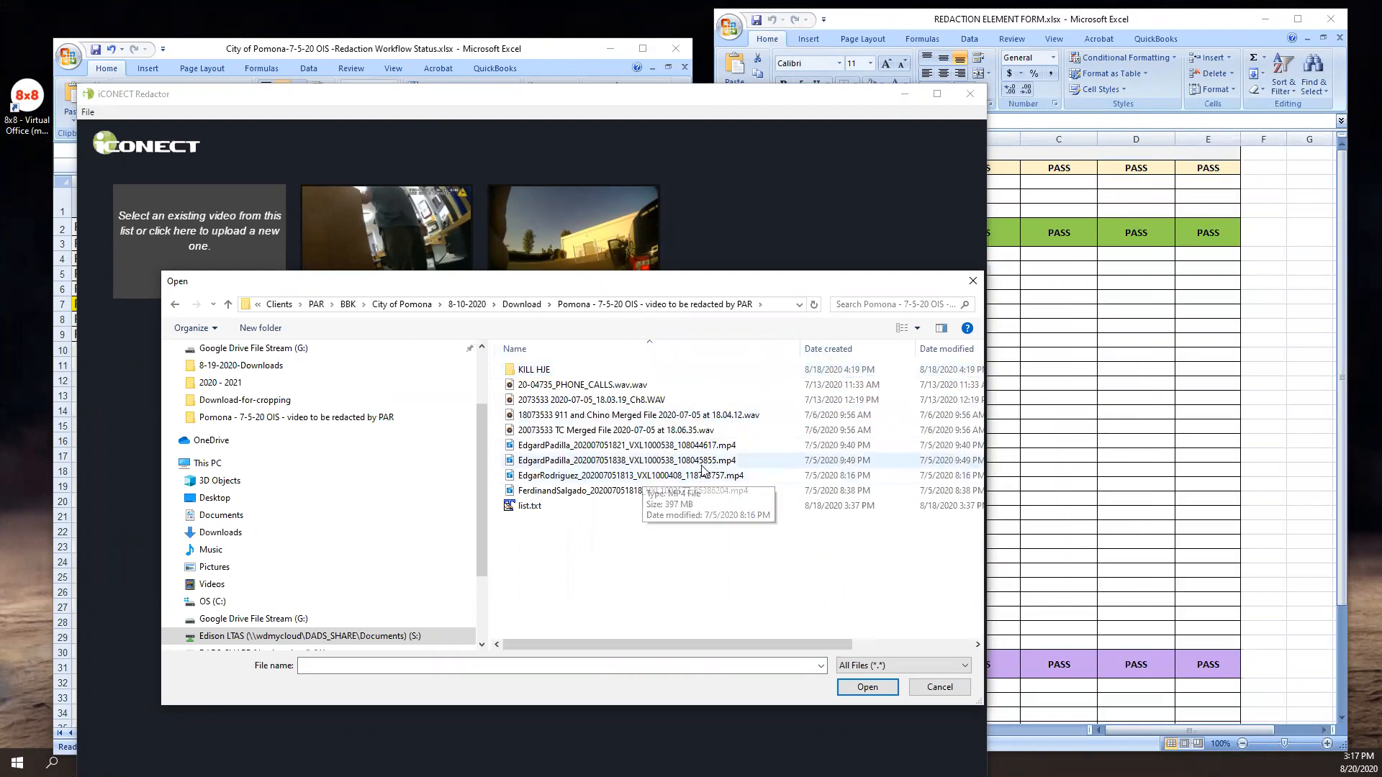
click(709, 464)
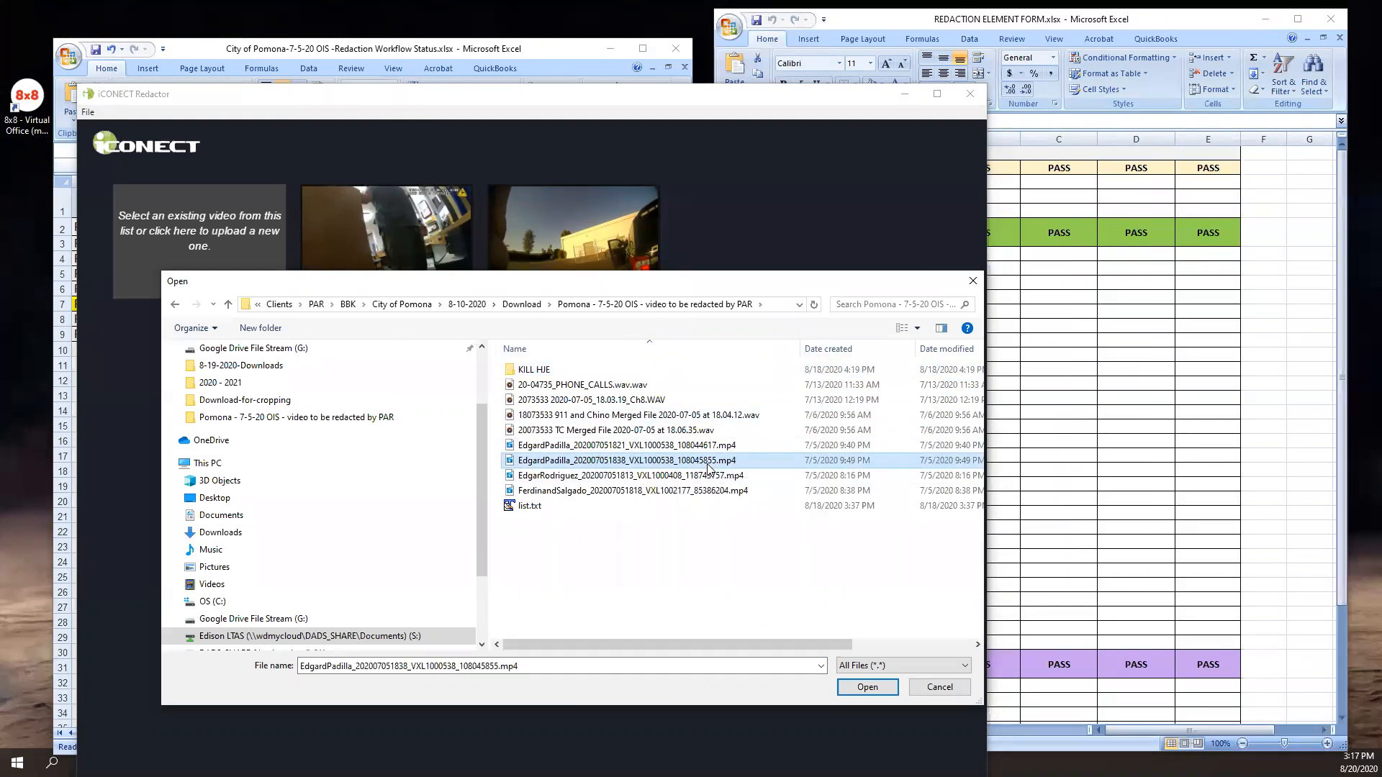
click(861, 688)
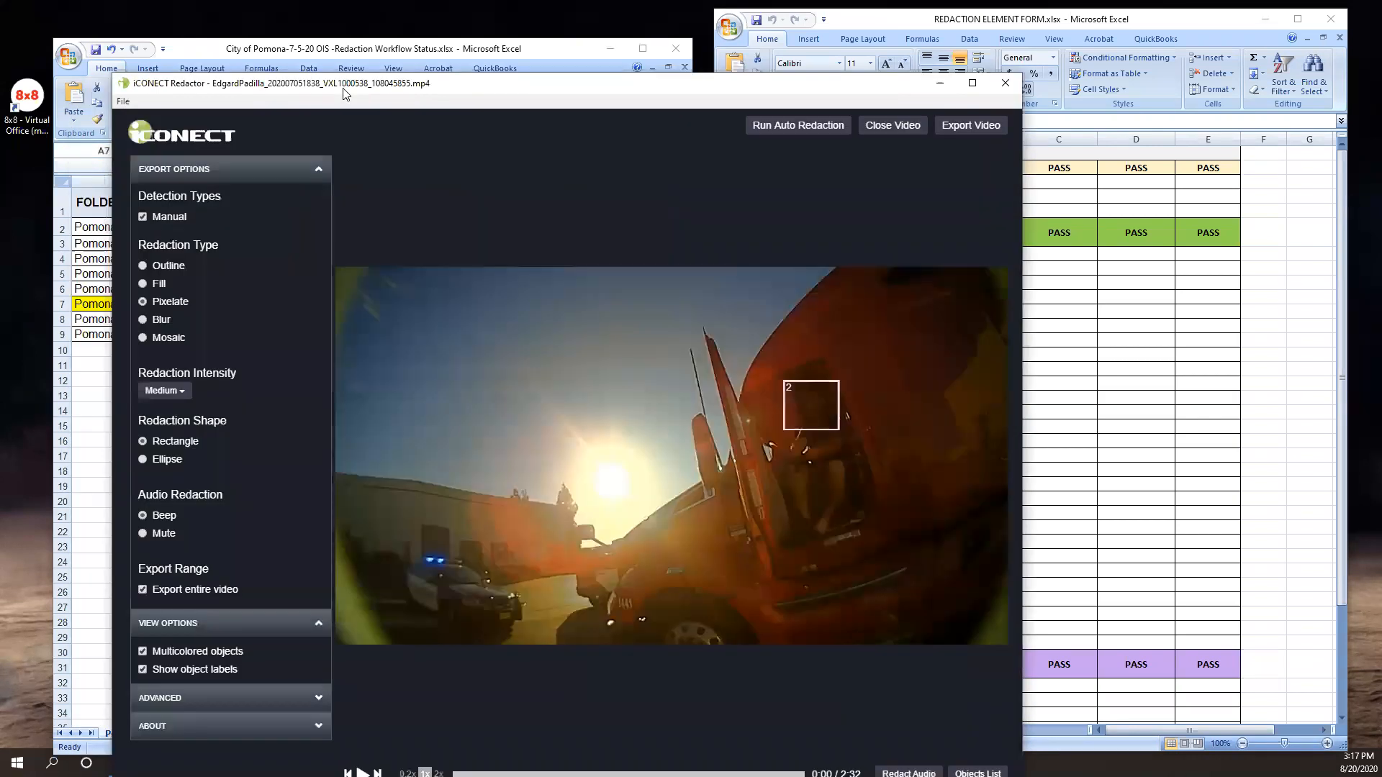
click(943, 84)
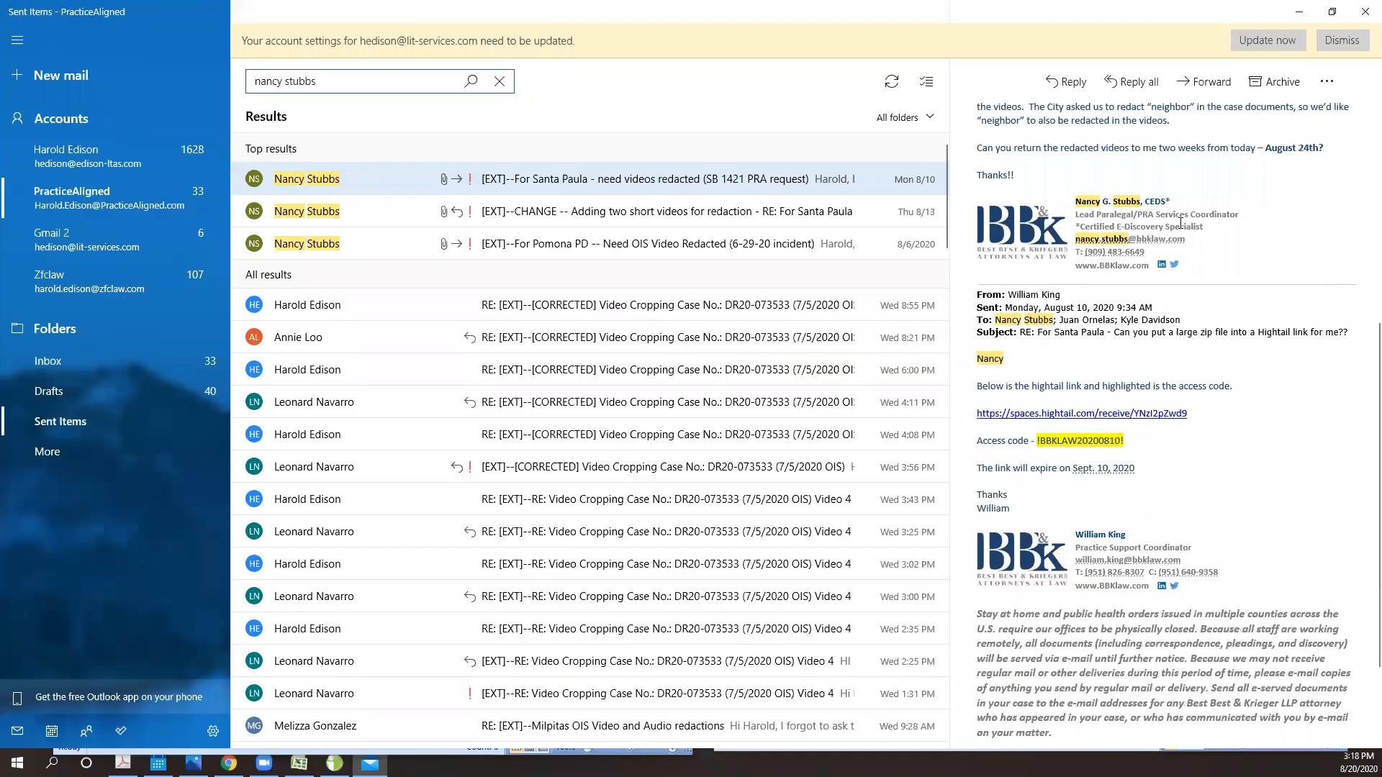
- Read the Santa Paula redaction request e-mail for its instructions, return deadline, Hightail link and access code
scroll(1250, 436, down, 2)
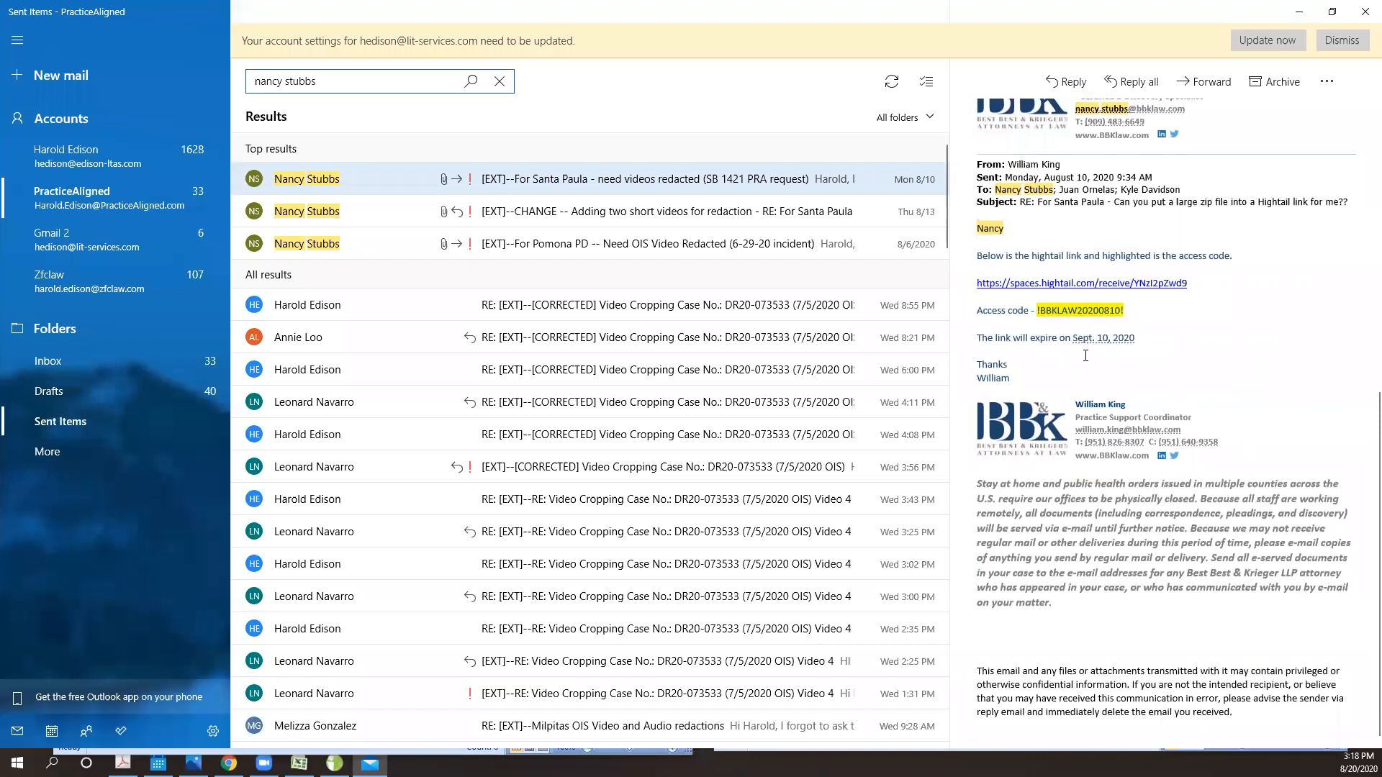
scroll(1126, 369, up, 2)
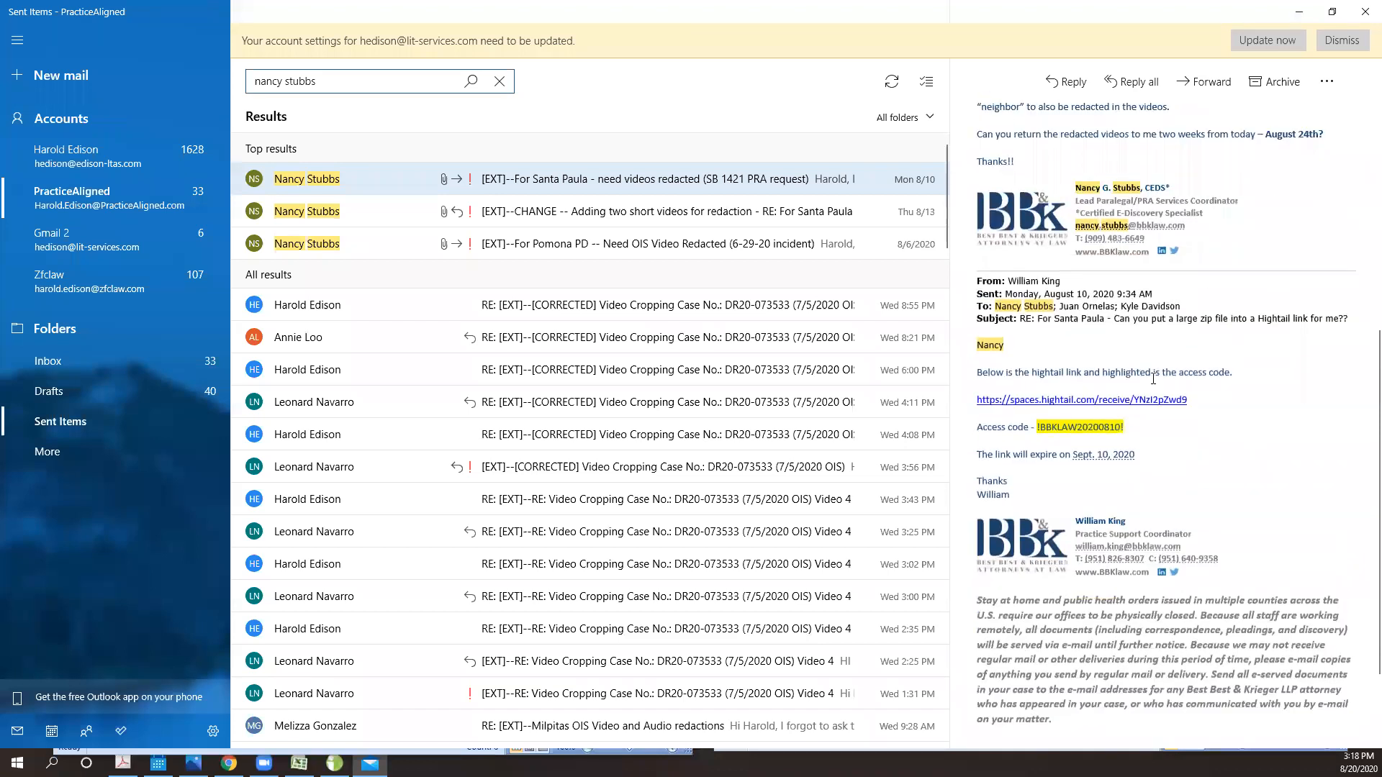
scroll(1160, 380, down, 2)
scroll(1264, 547, up, 5)
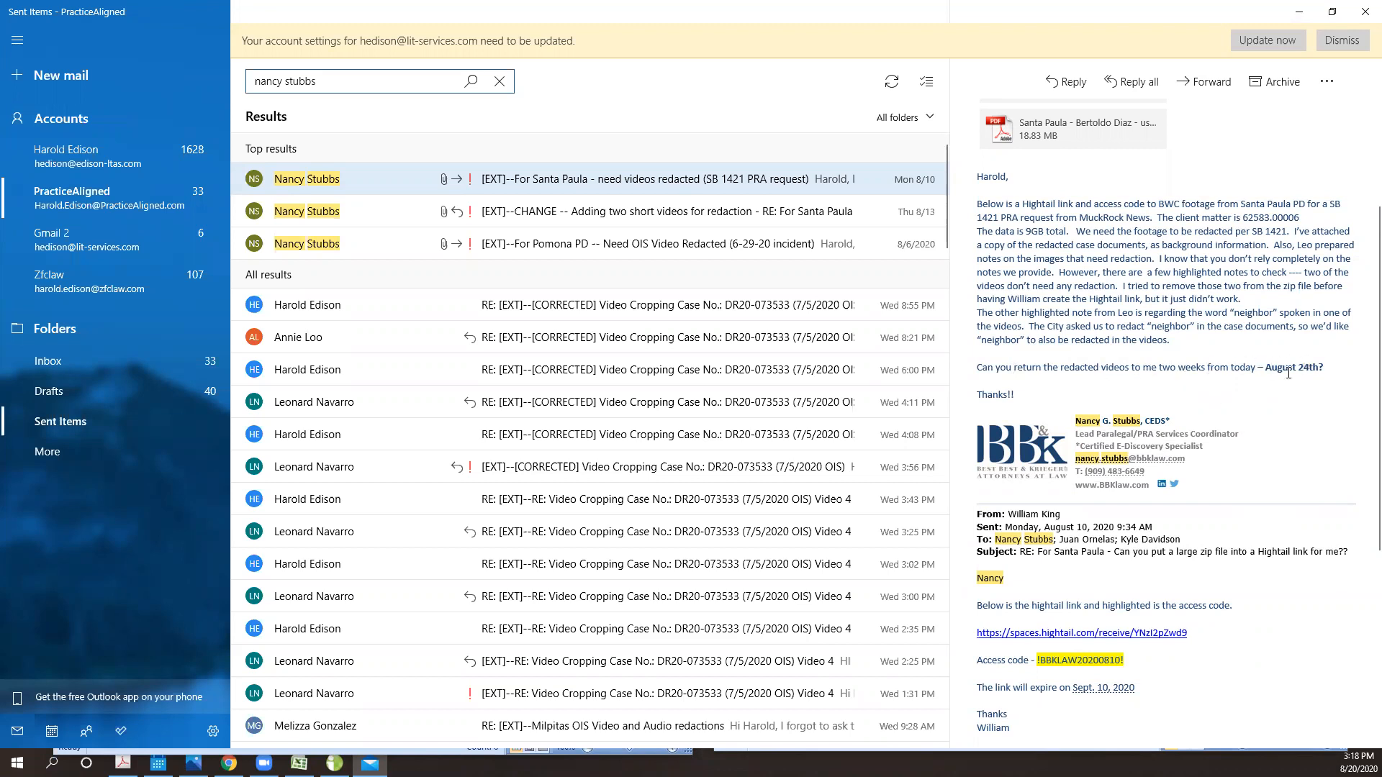
scroll(1146, 371, up, 3)
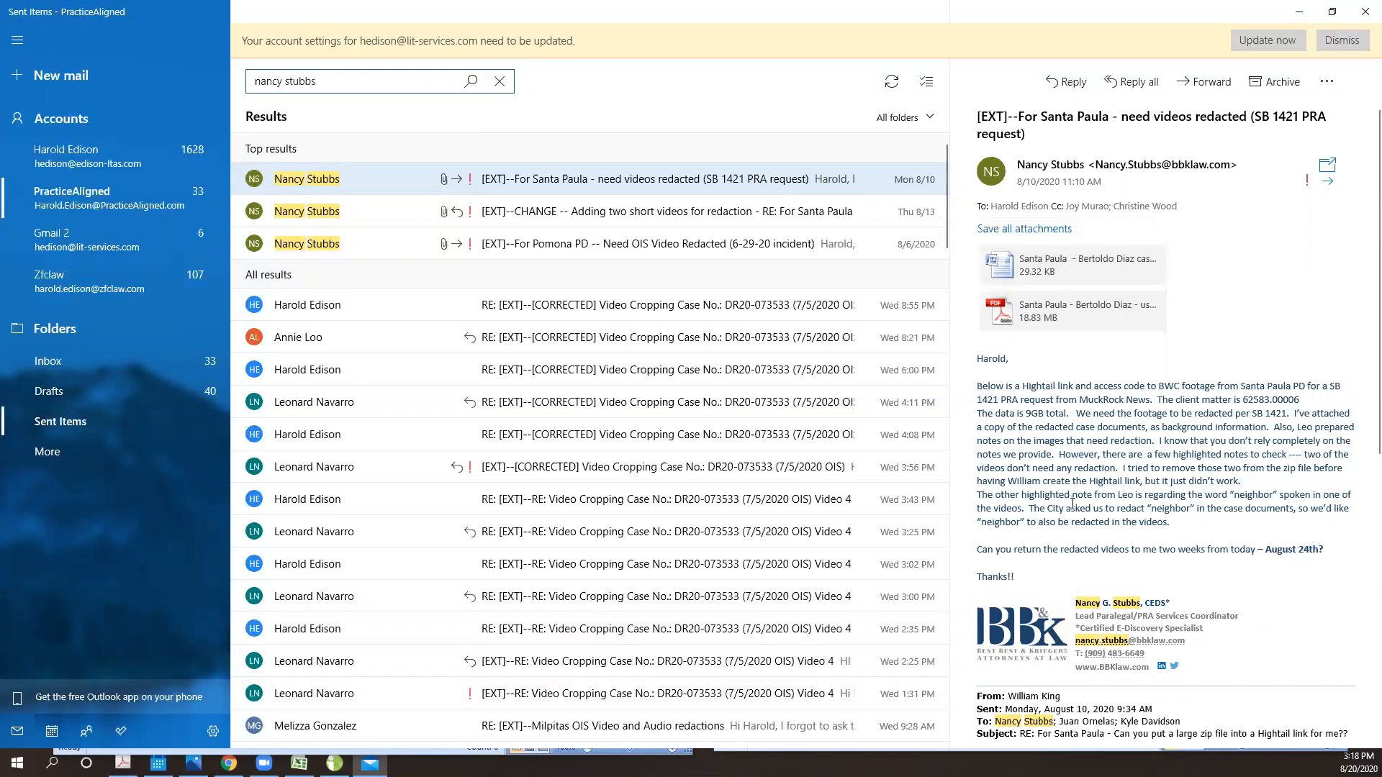
scroll(1069, 490, down, 6)
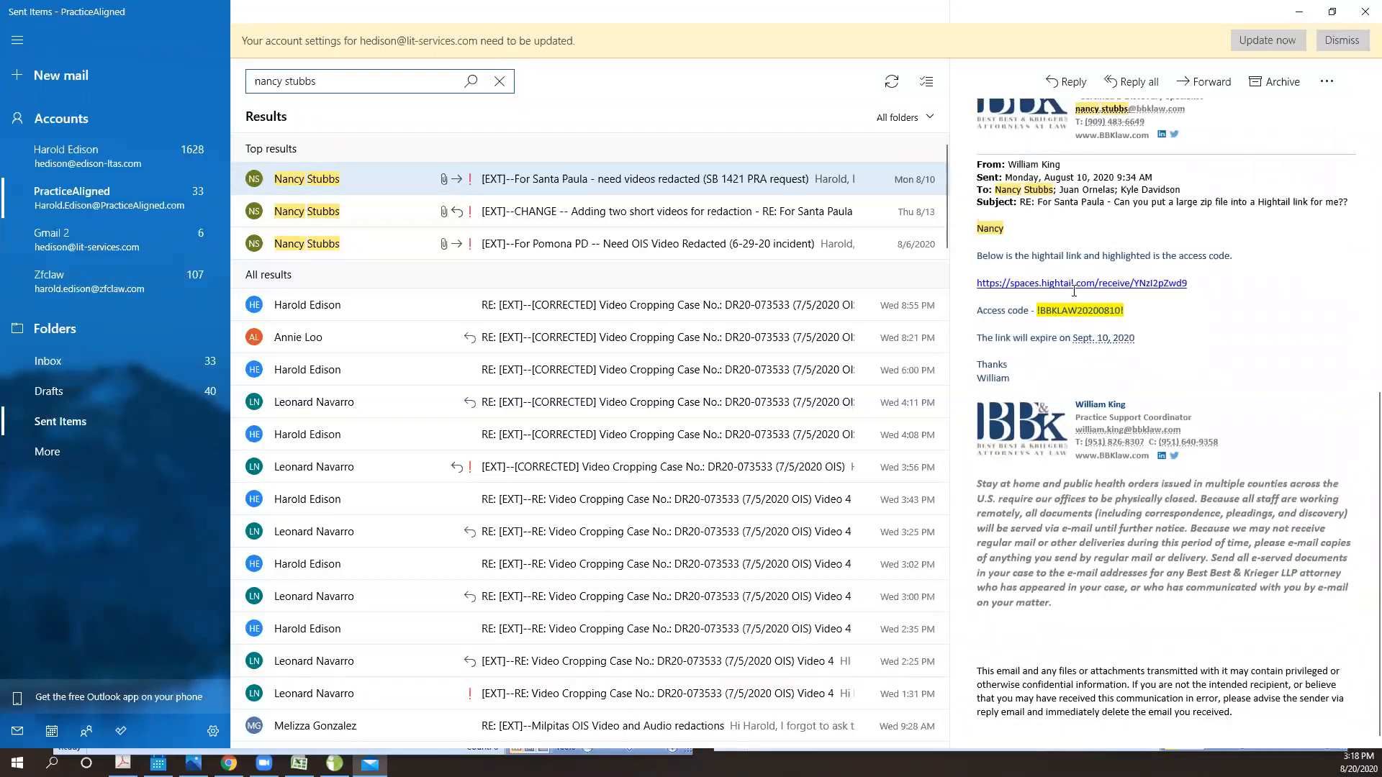
- View the Hightail download page linked in the e-mail, close its tab, and return to the workflow spreadsheets
click(1063, 284)
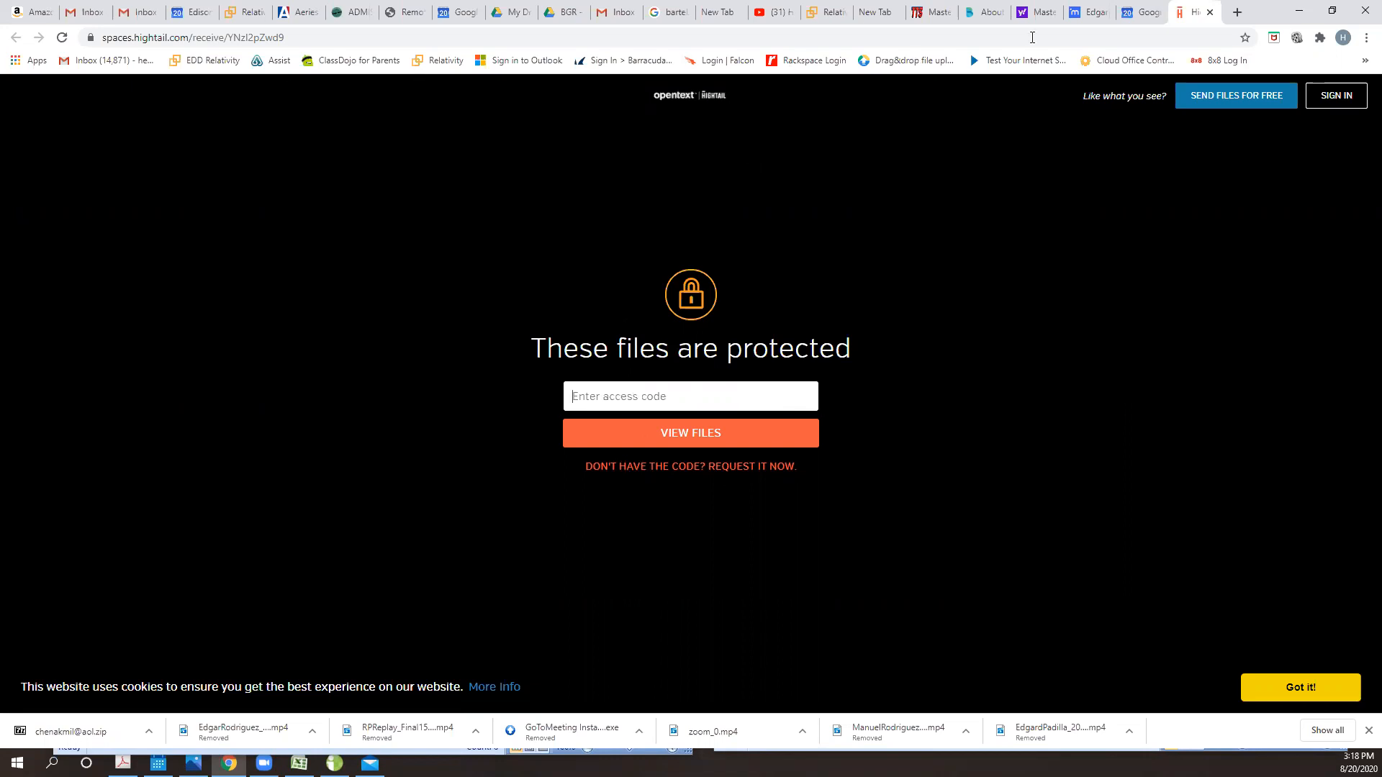
click(1210, 12)
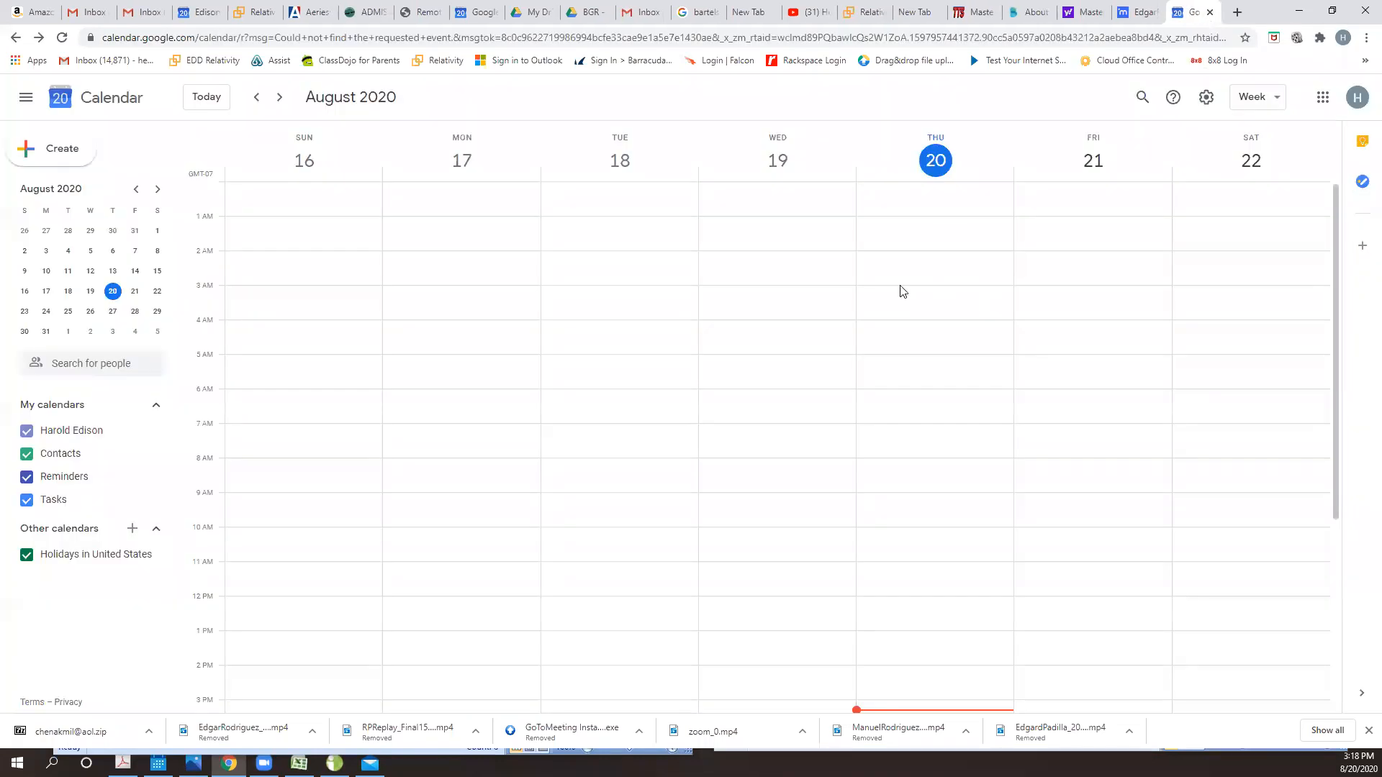
click(1299, 11)
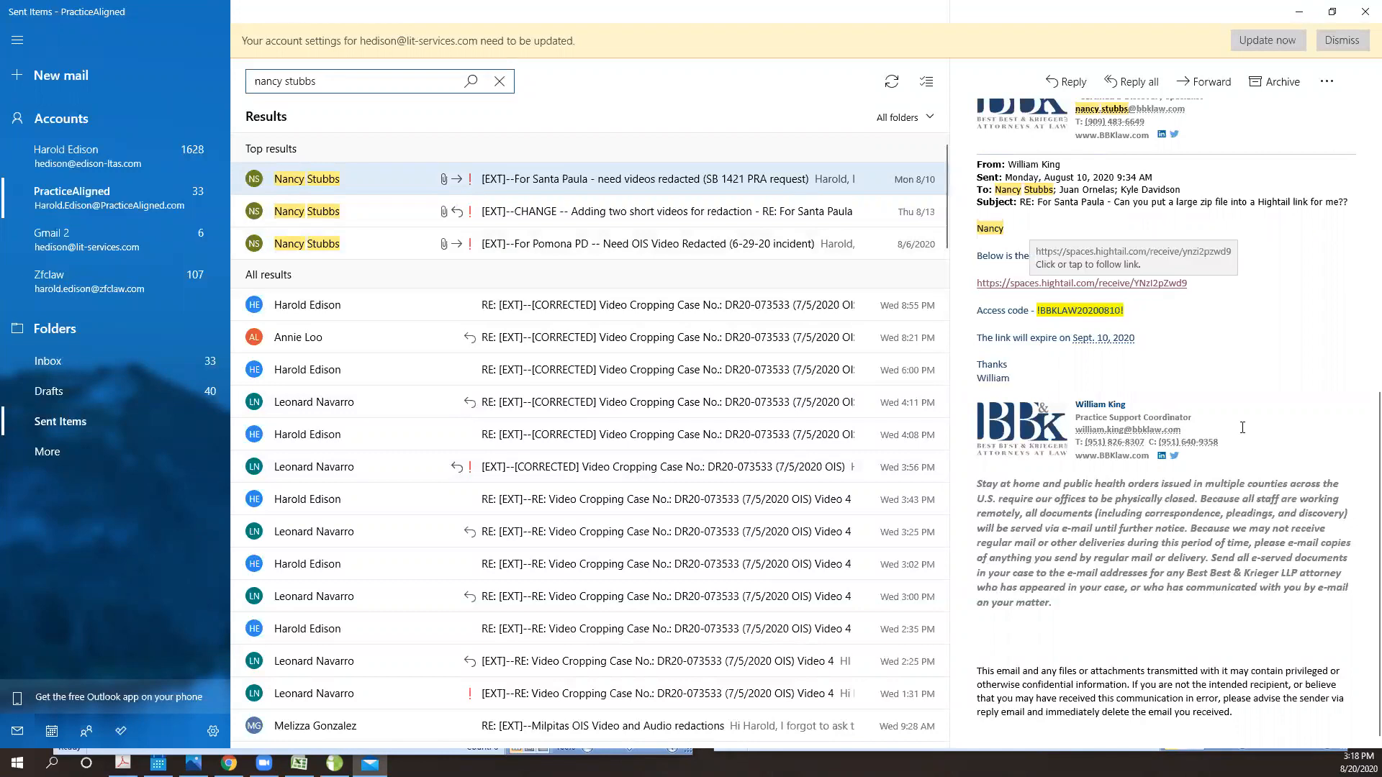
scroll(1299, 448, up, 5)
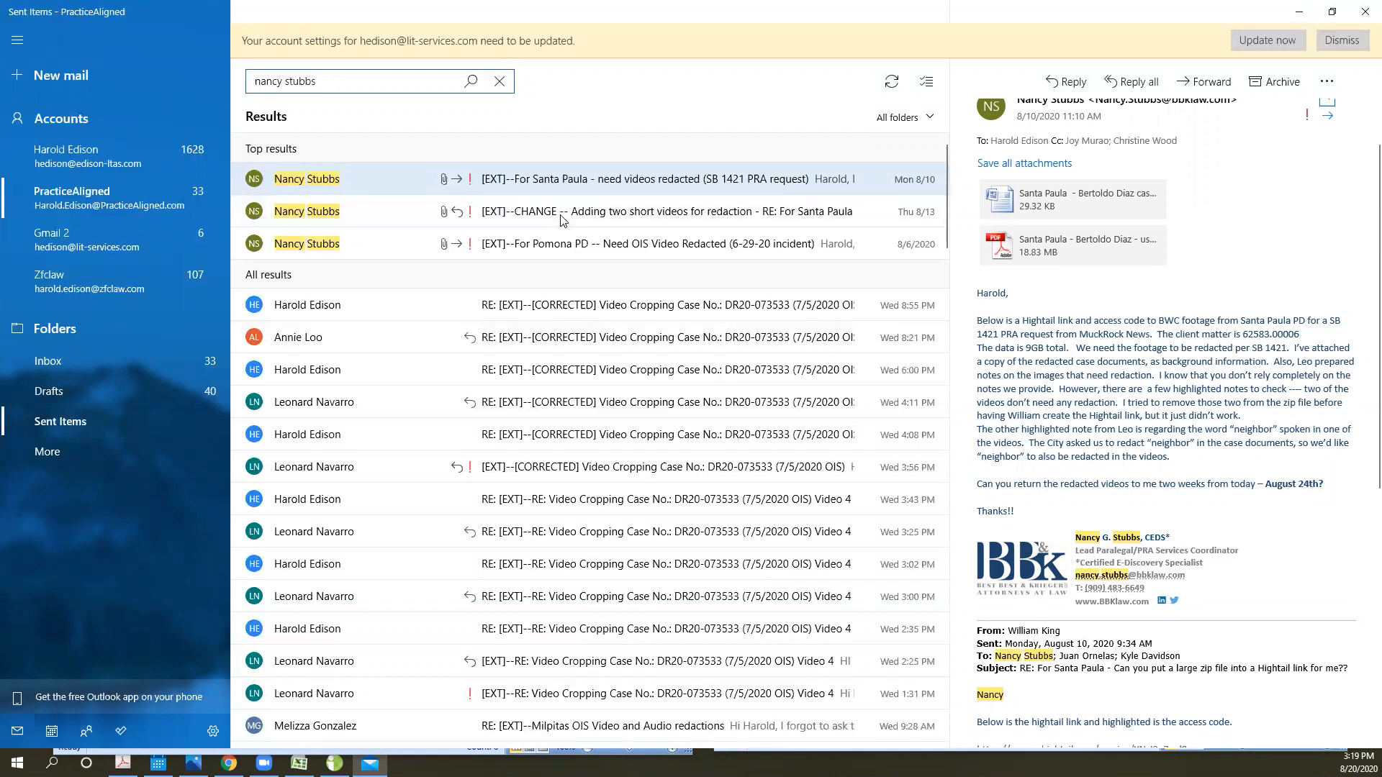
click(1299, 15)
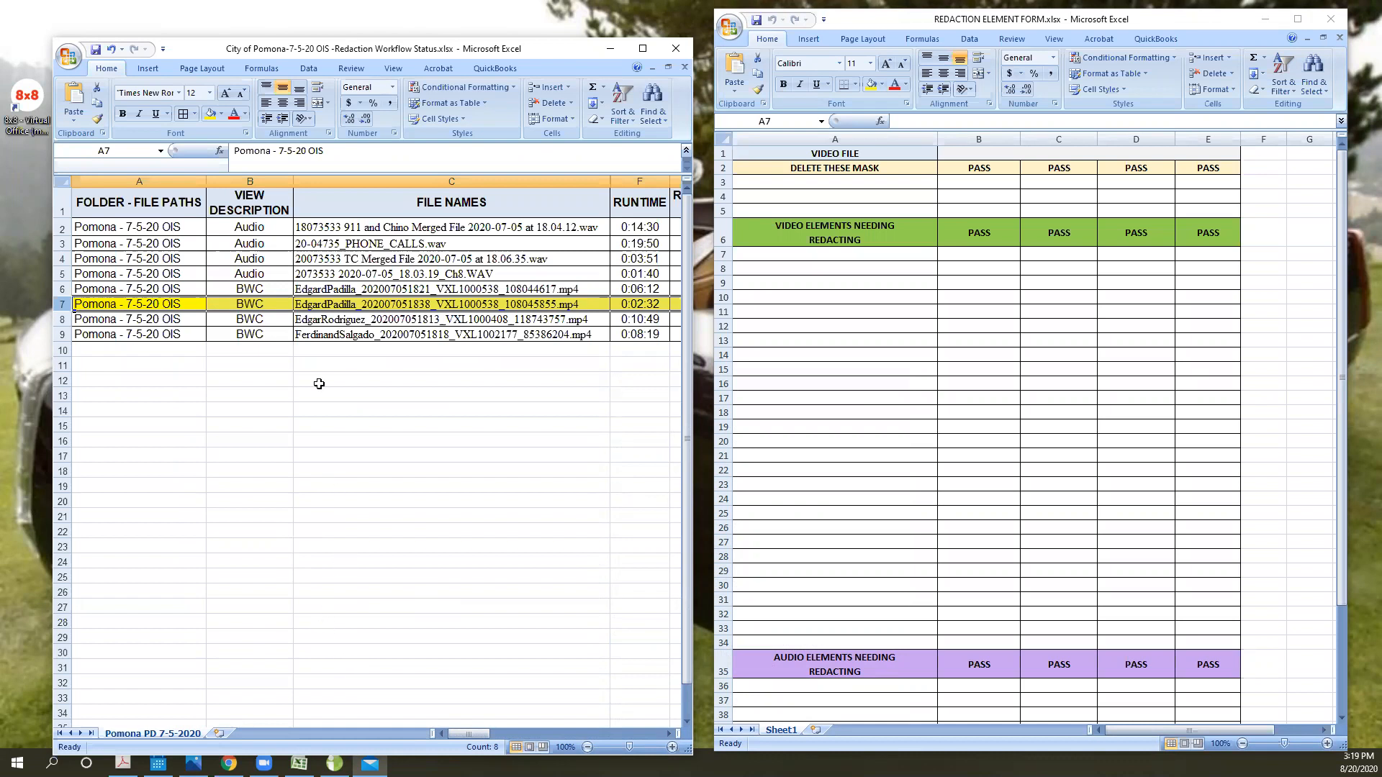
- Highlight the listed file names and the folder path, view description and file names headers in the Pomona workflow sheet
drag(350, 226, 367, 354)
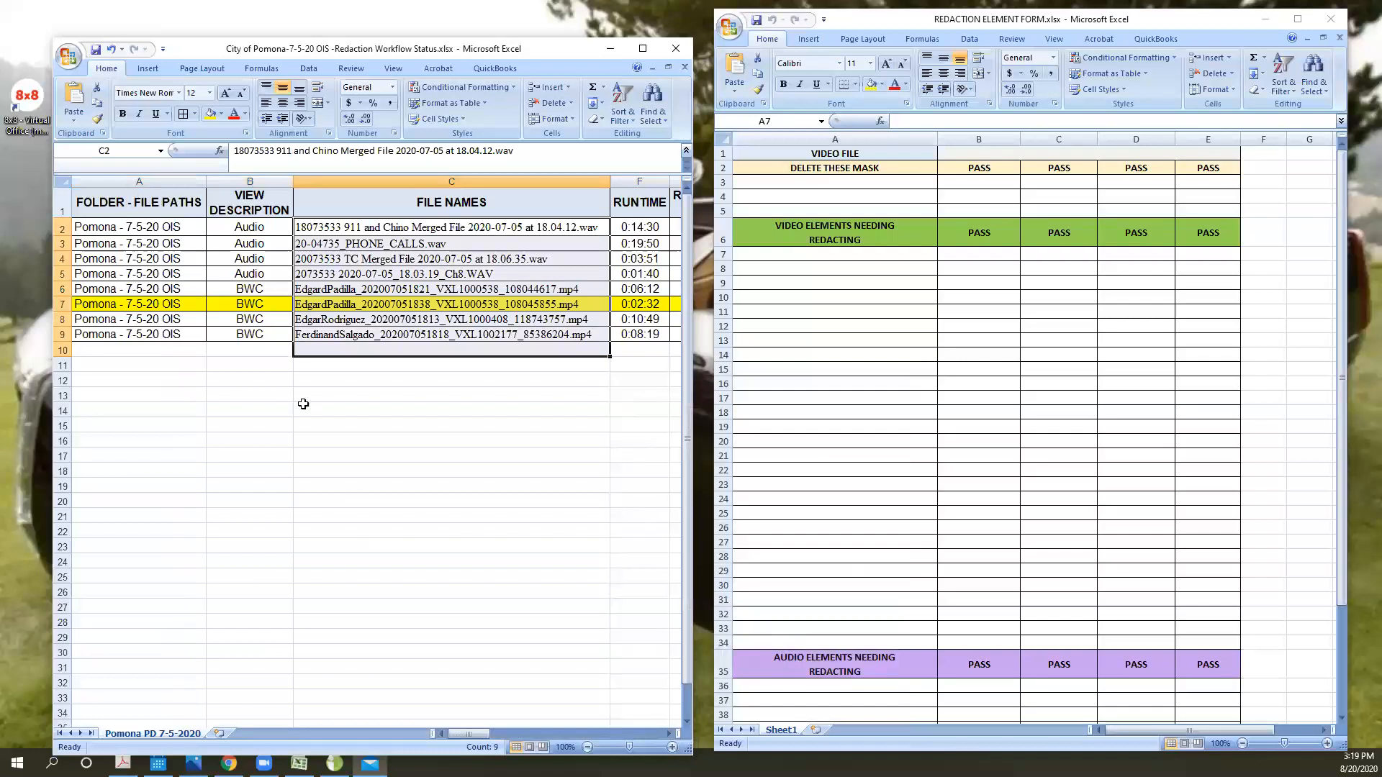
click(135, 204)
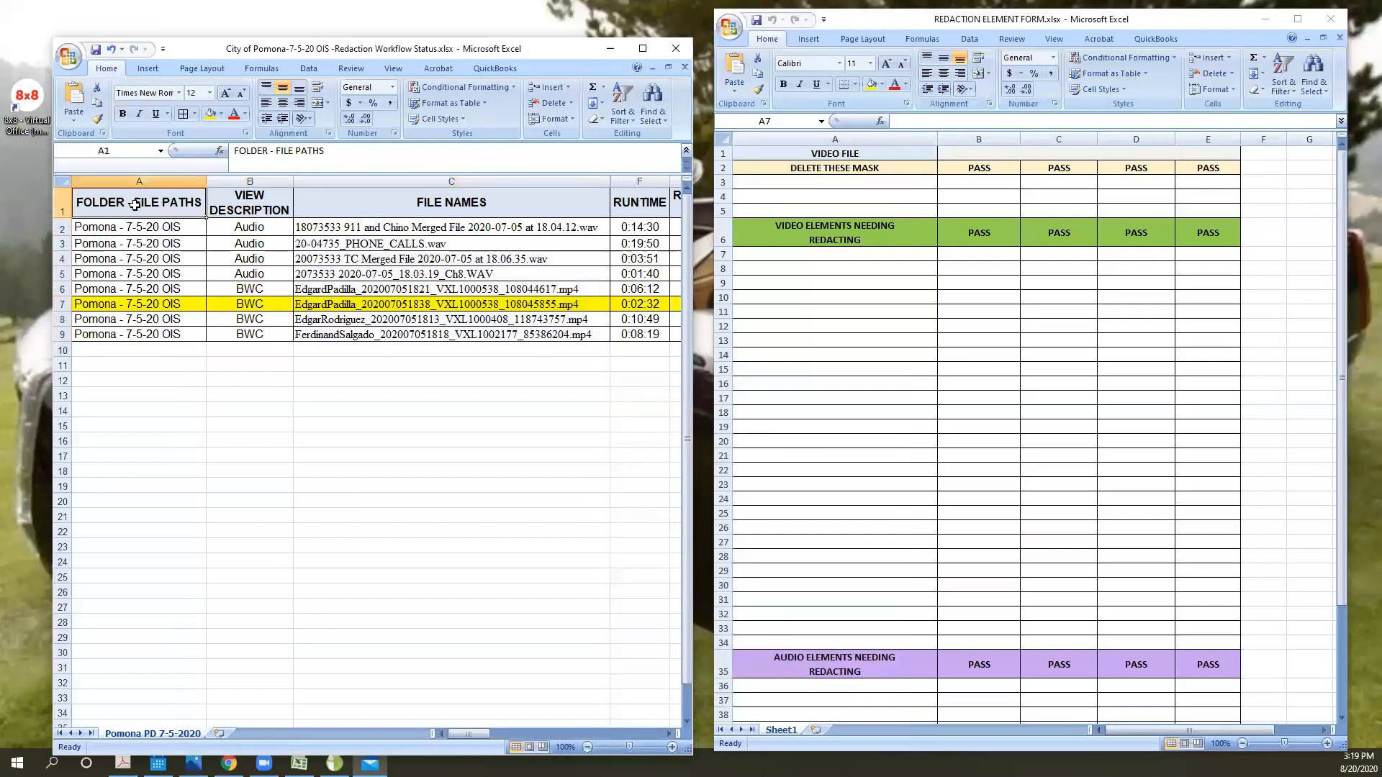
click(258, 199)
click(375, 201)
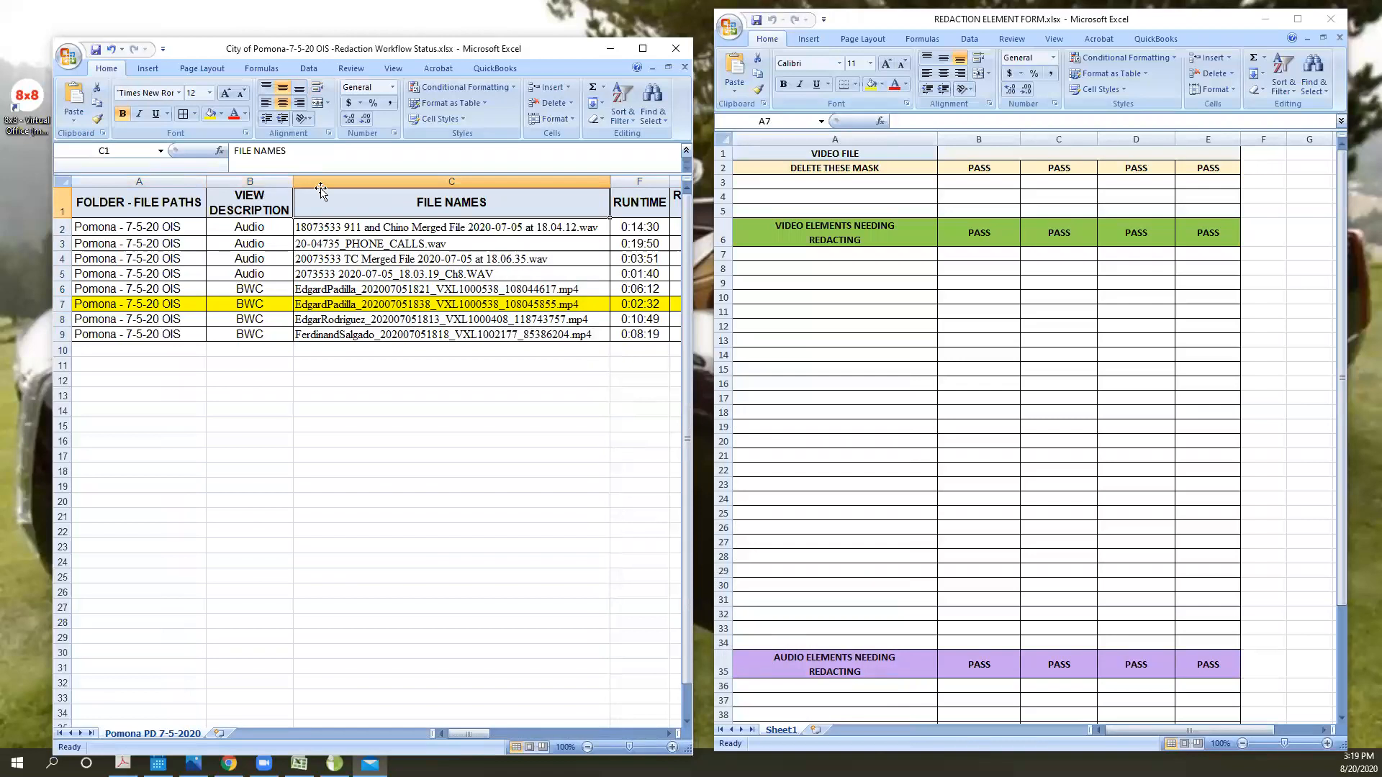
- Clear the contents of A2:F10 in the Pomona workflow sheet, and restore them
drag(170, 229, 623, 352)
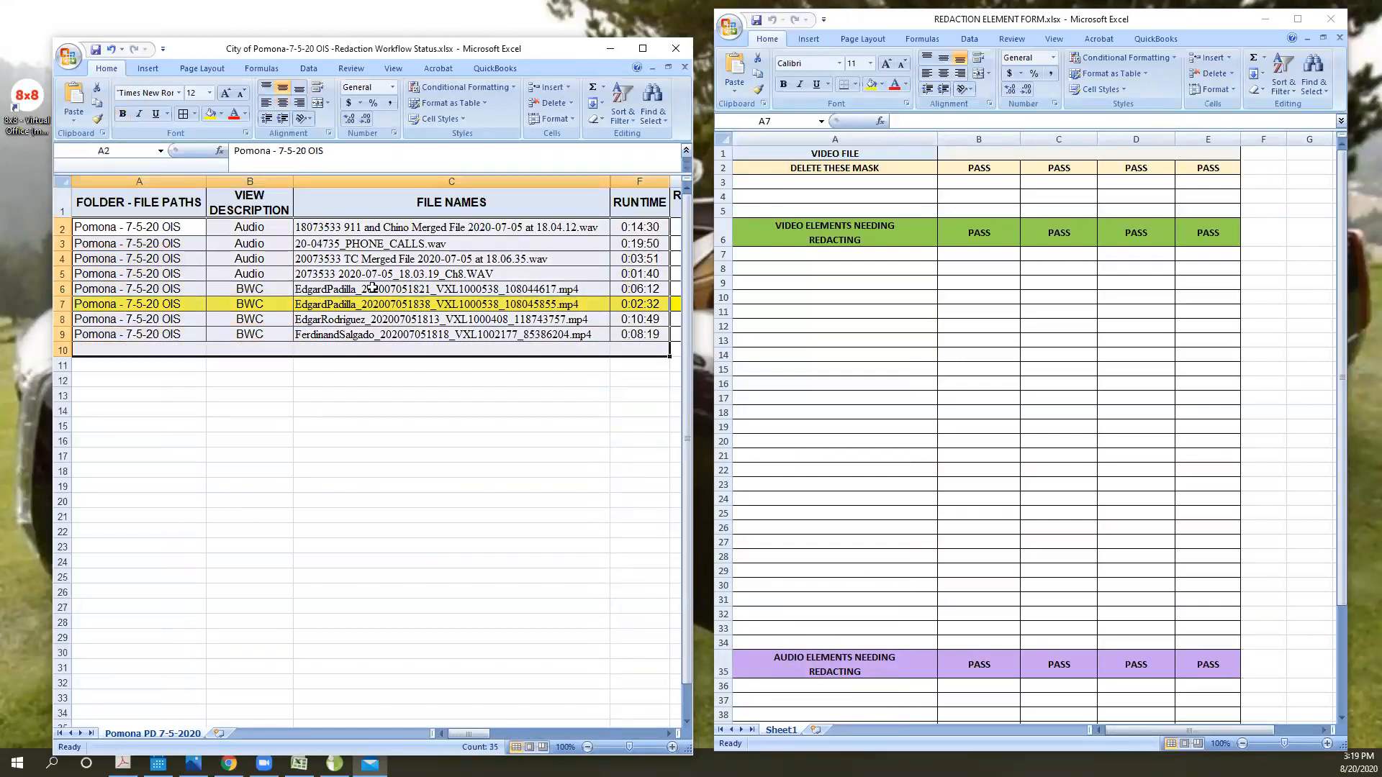
right_click(370, 288)
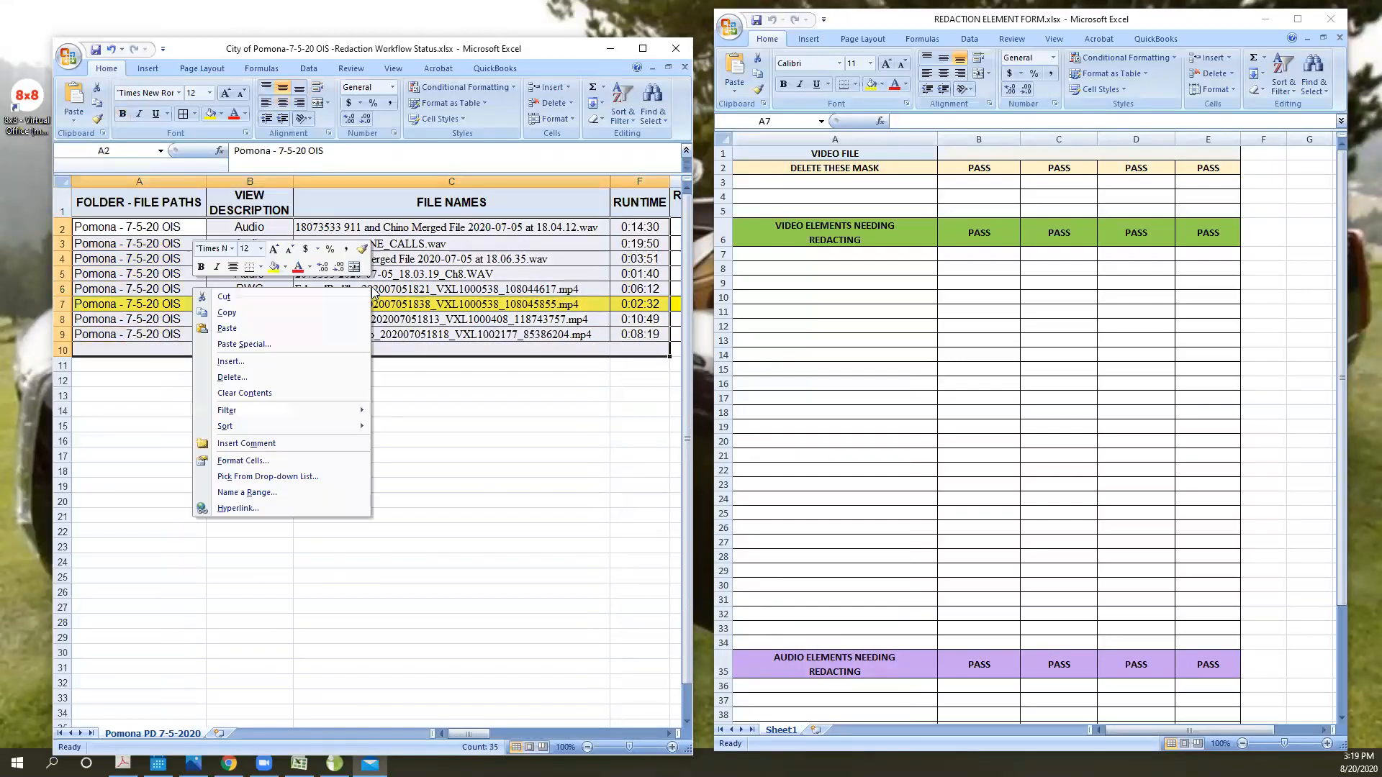
click(330, 391)
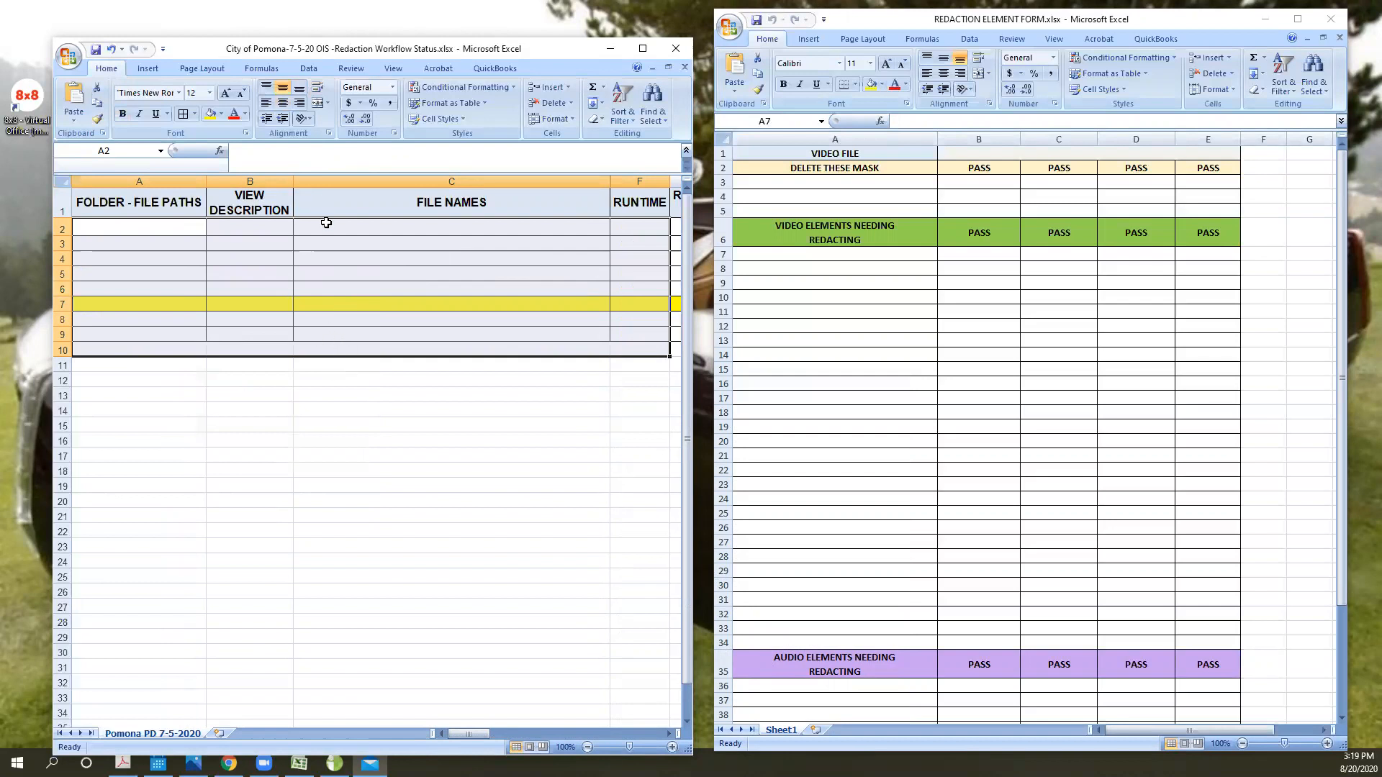
key(ctrl+v)
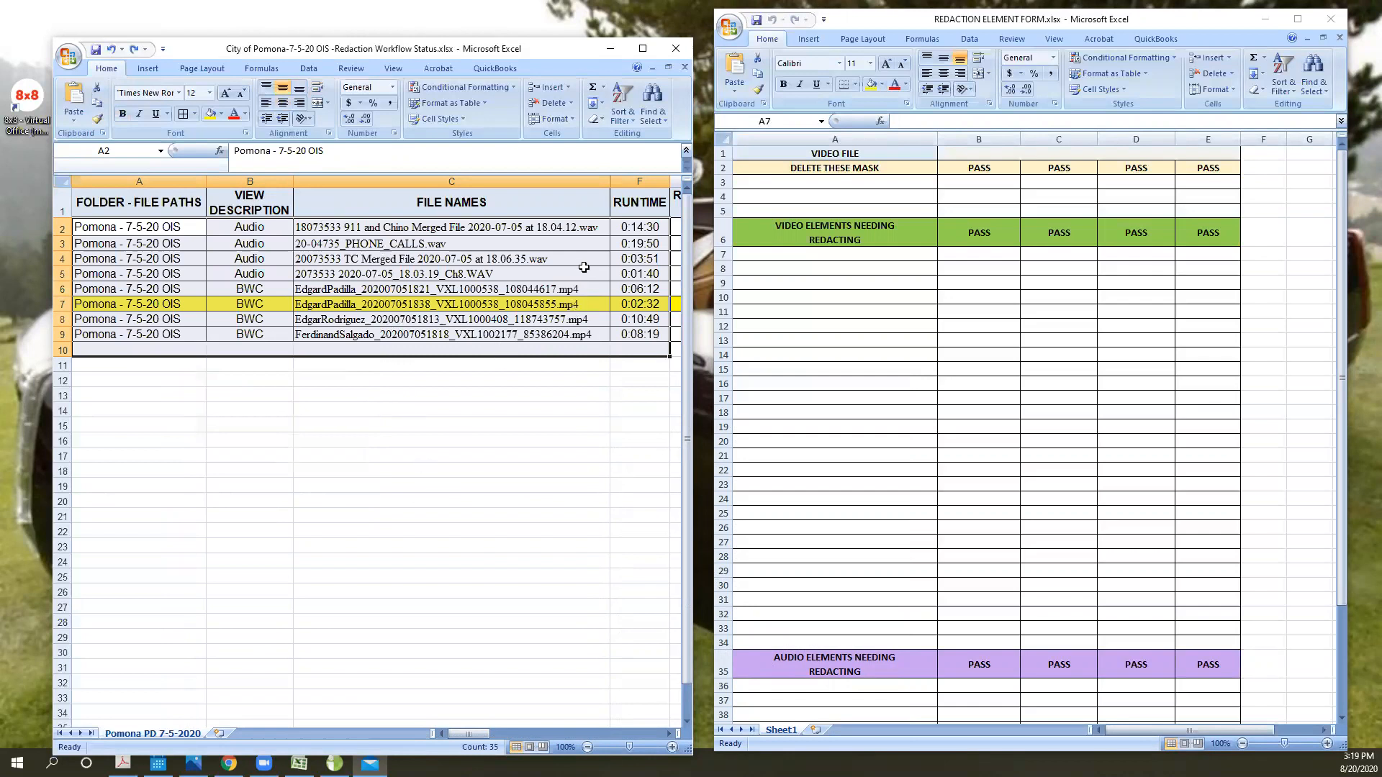
- Examine the runtime of the 911 and Chino merged audio file in F2, highlighting its minutes and seconds portions
click(568, 234)
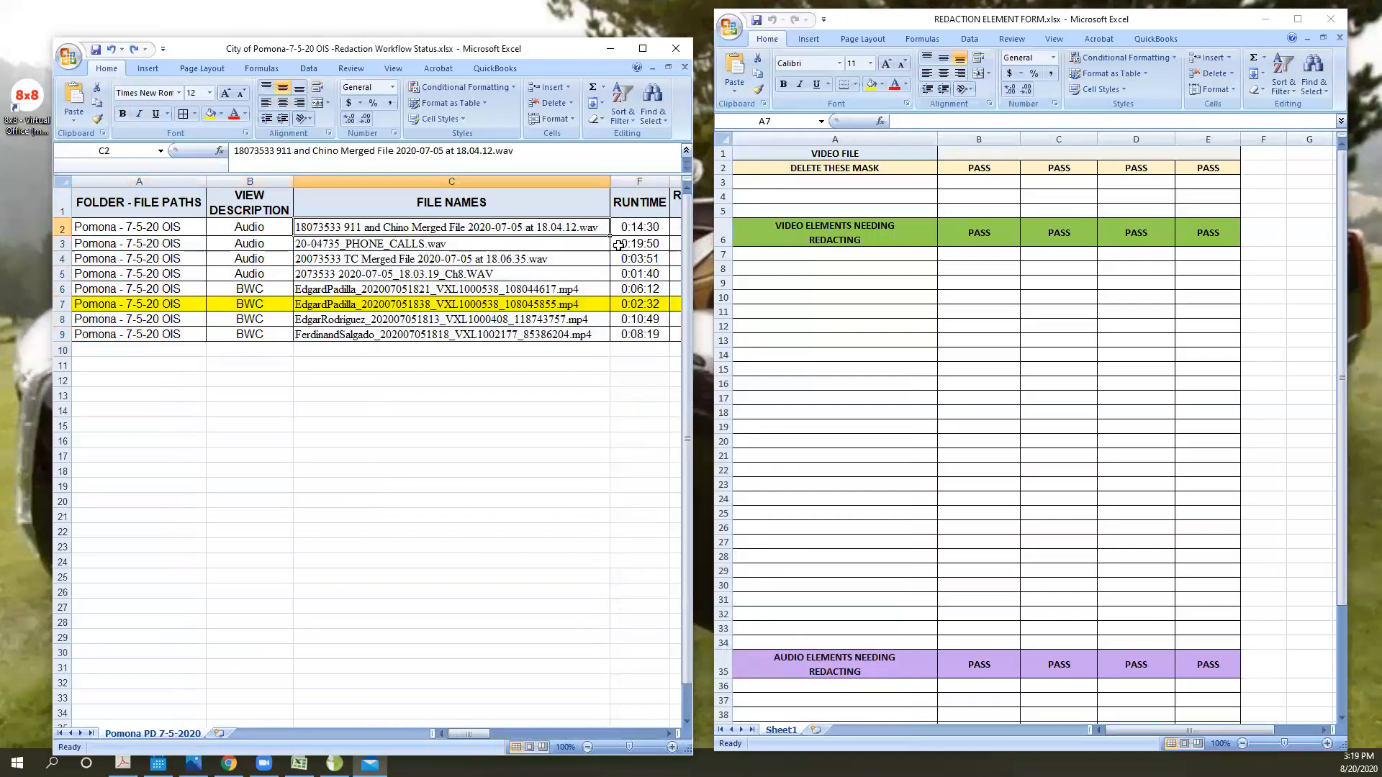
click(633, 225)
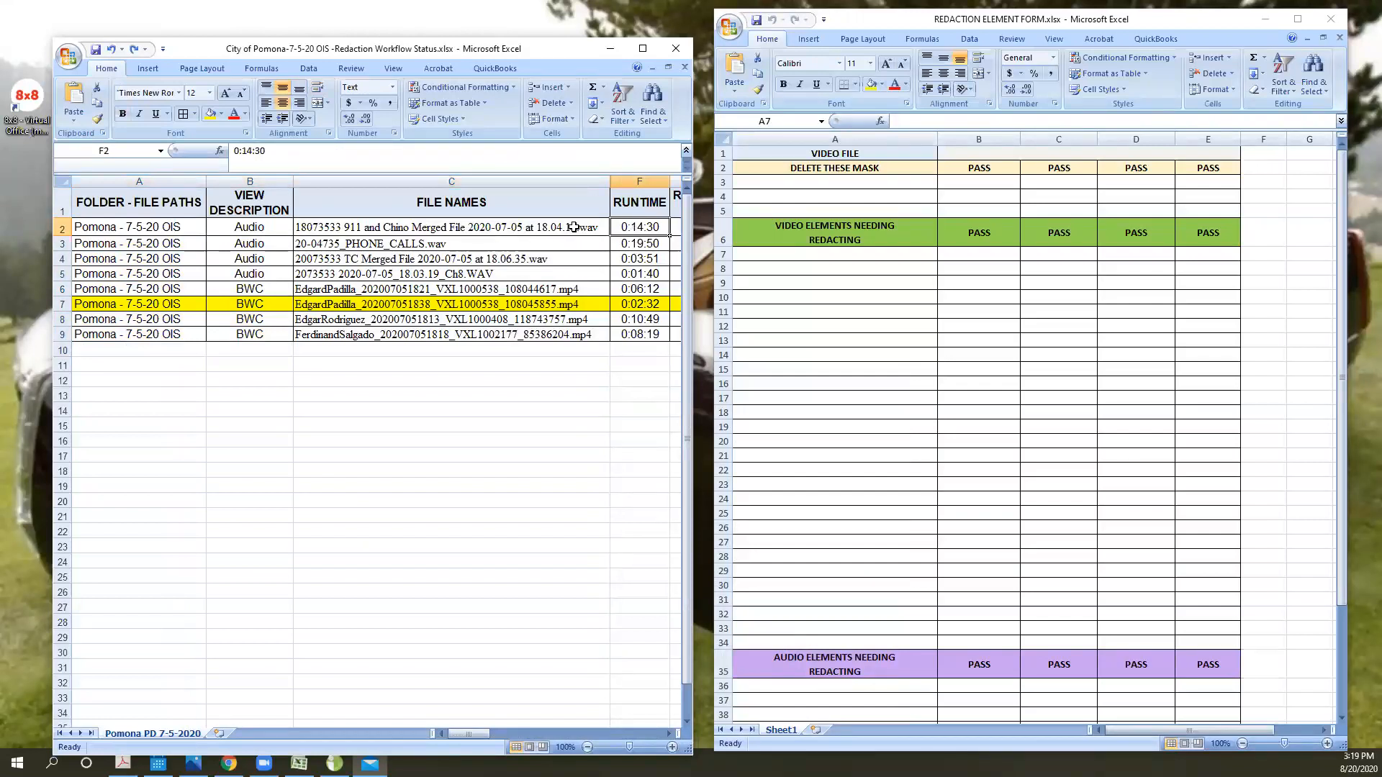
double_click(239, 149)
double_click(249, 151)
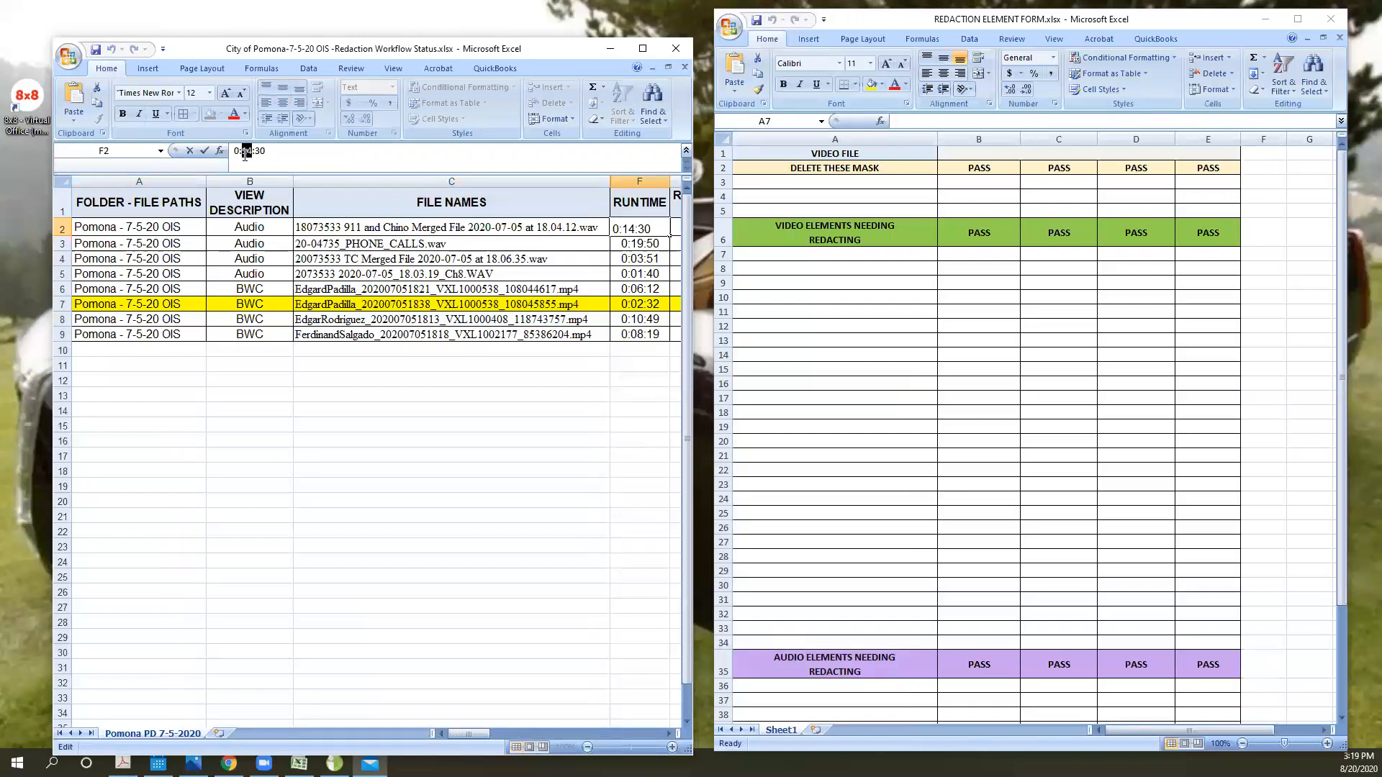
double_click(260, 151)
click(544, 436)
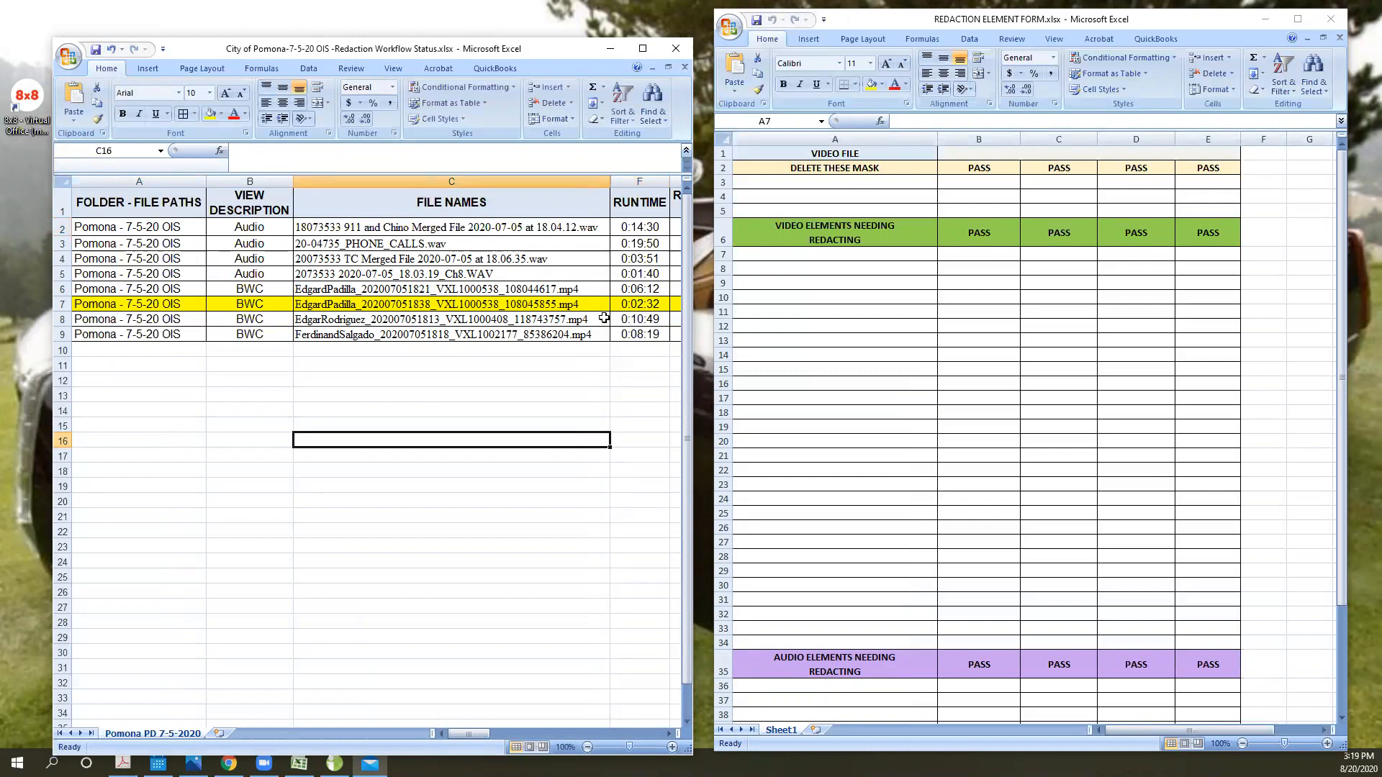
- Review the first audio file's runtime in F2 against its view description in B2
click(644, 228)
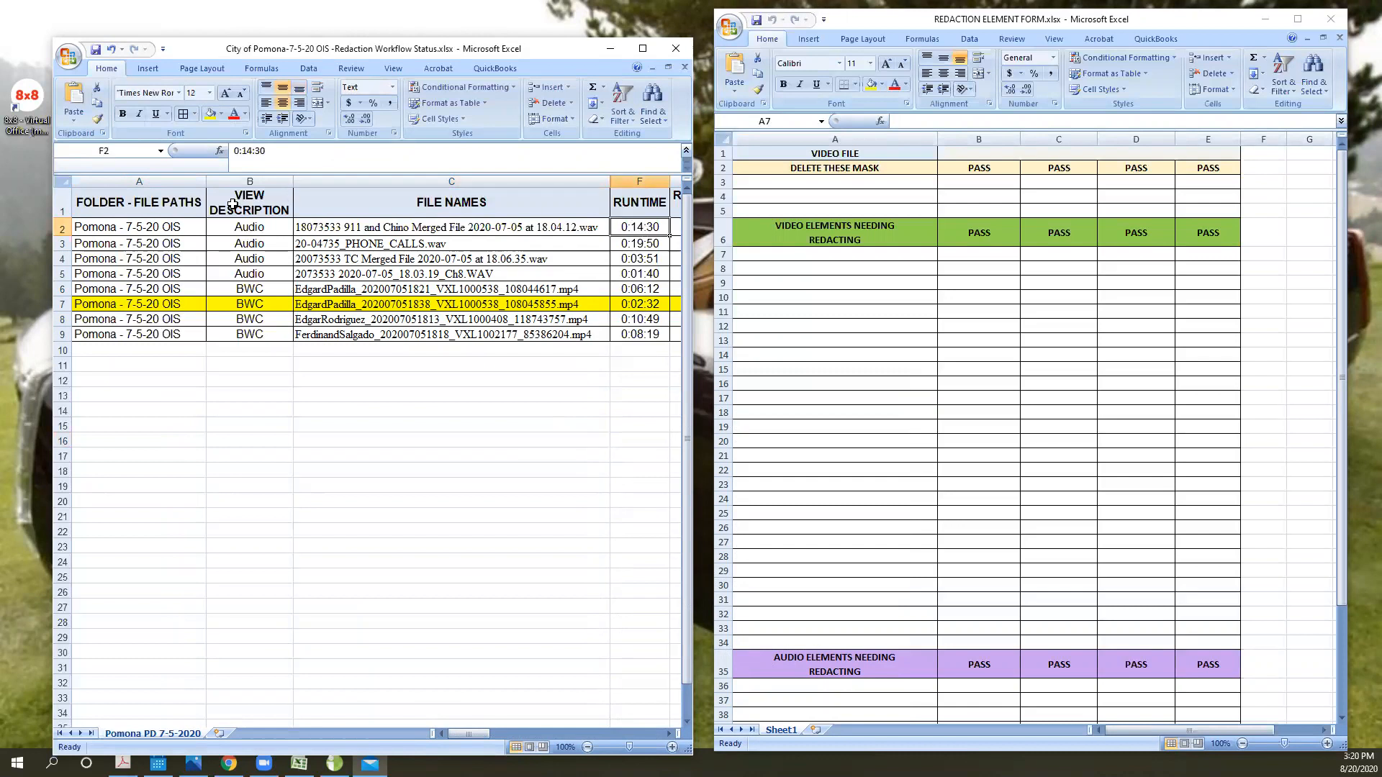
click(237, 226)
click(627, 227)
click(258, 227)
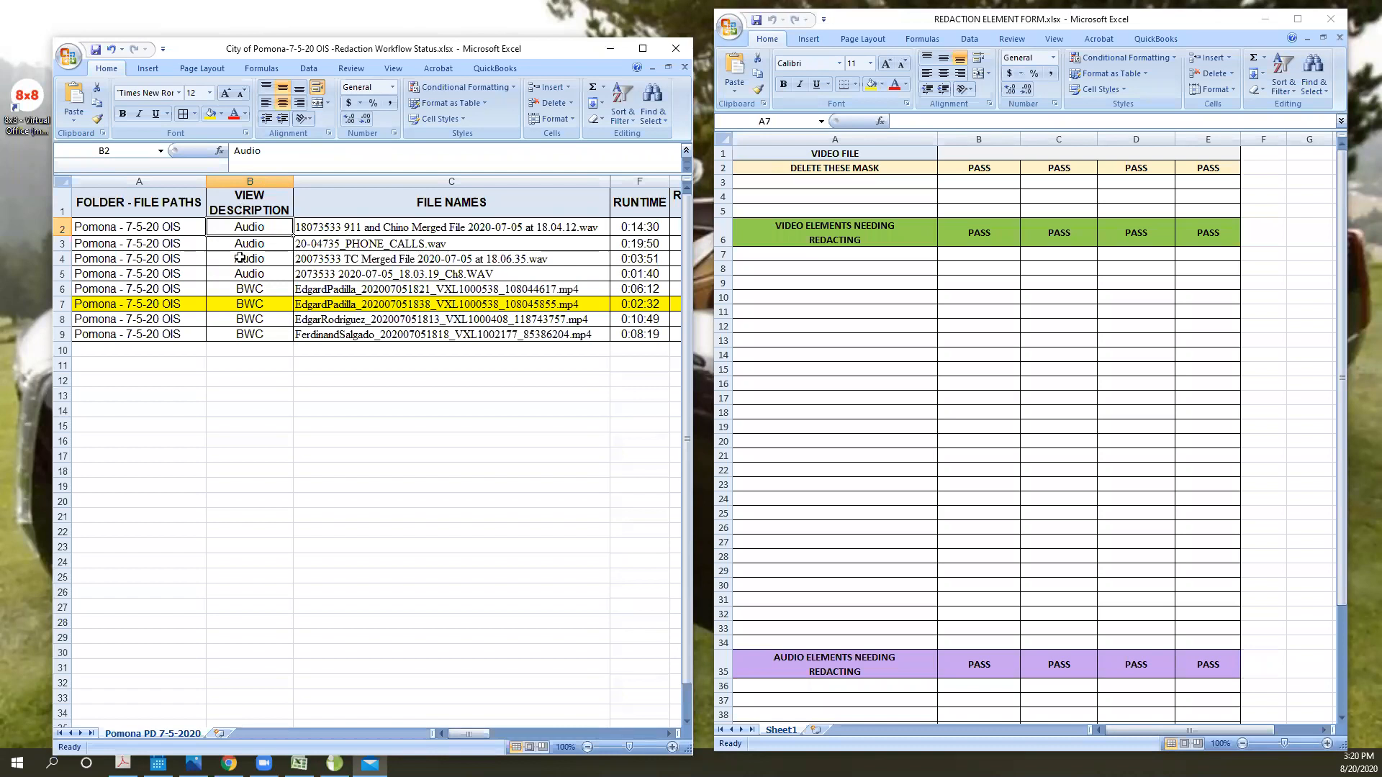
- Review the audio and BWC entries in the view description column, along with the first audio file's runtime
click(256, 291)
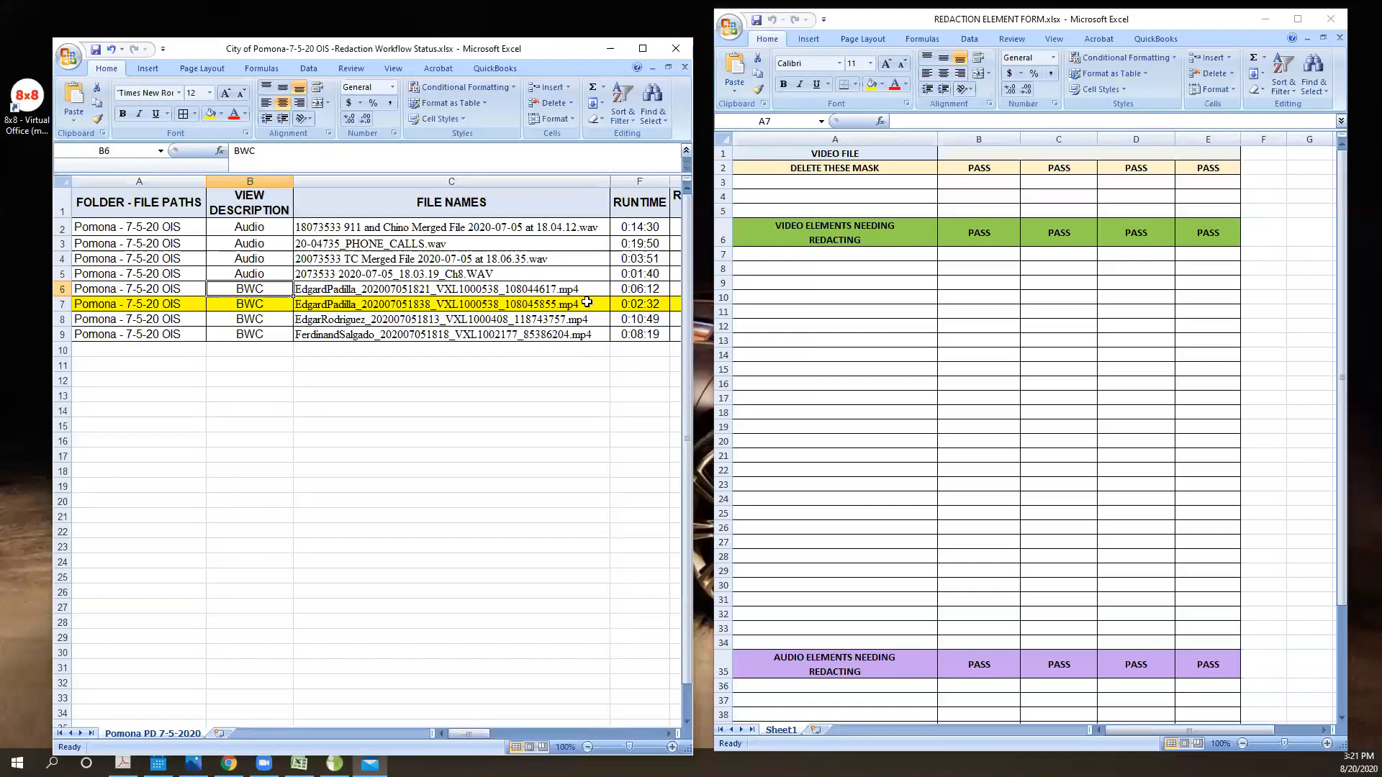
click(644, 229)
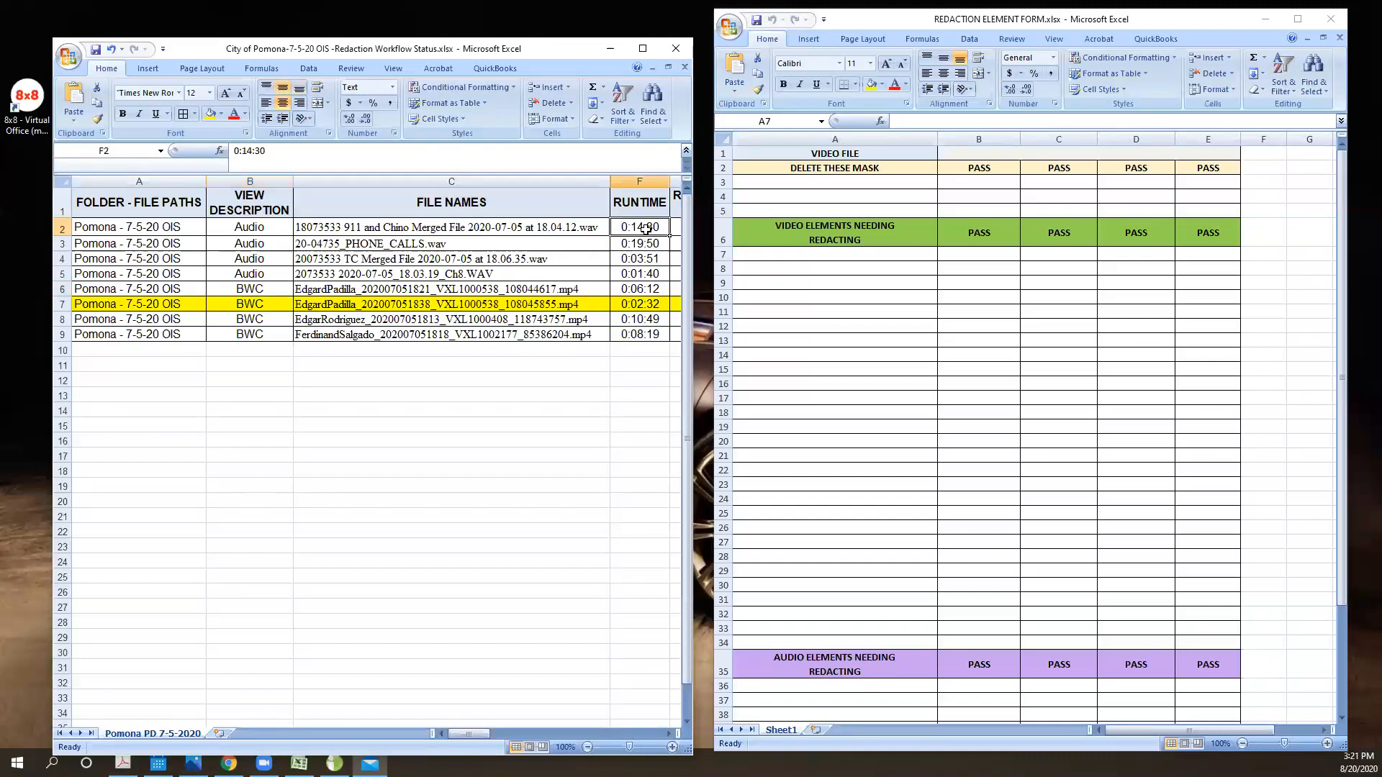
click(250, 228)
click(249, 244)
click(244, 260)
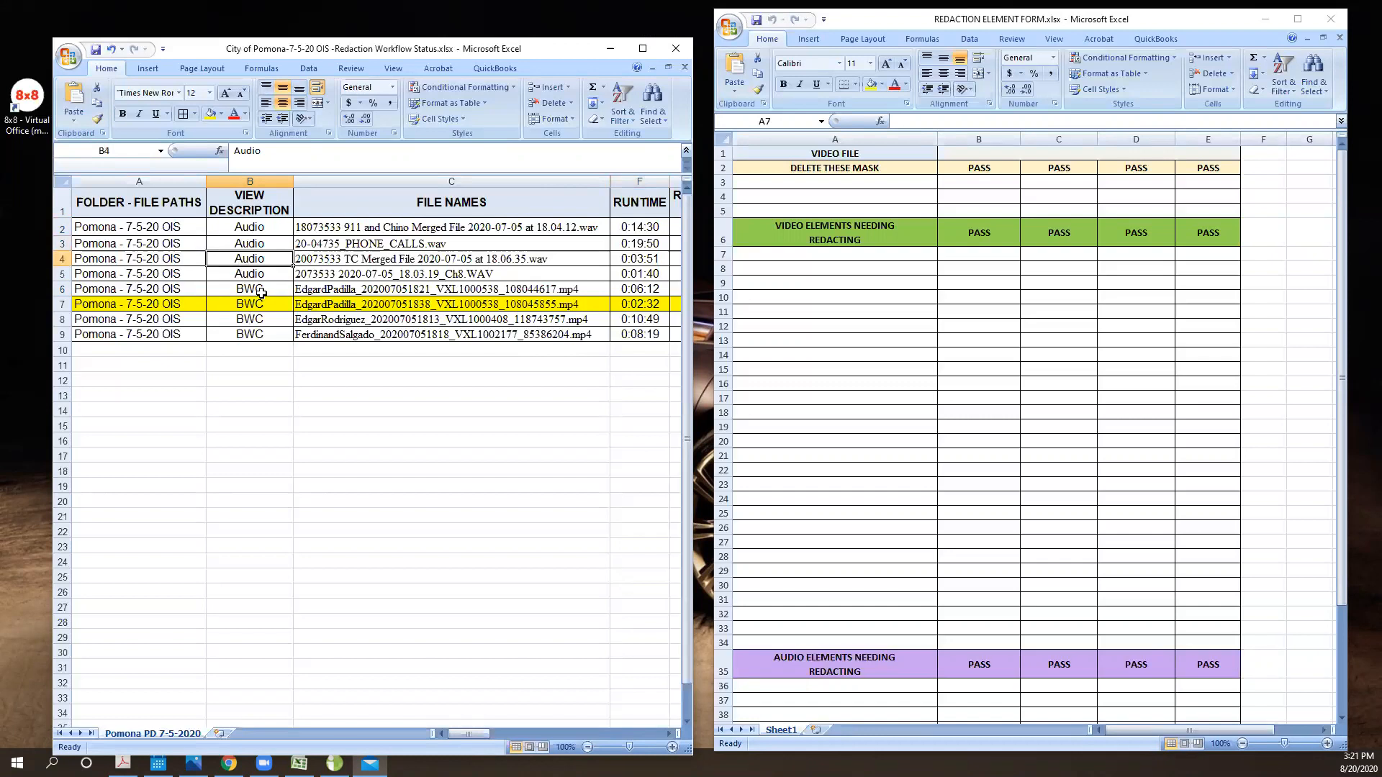
click(262, 291)
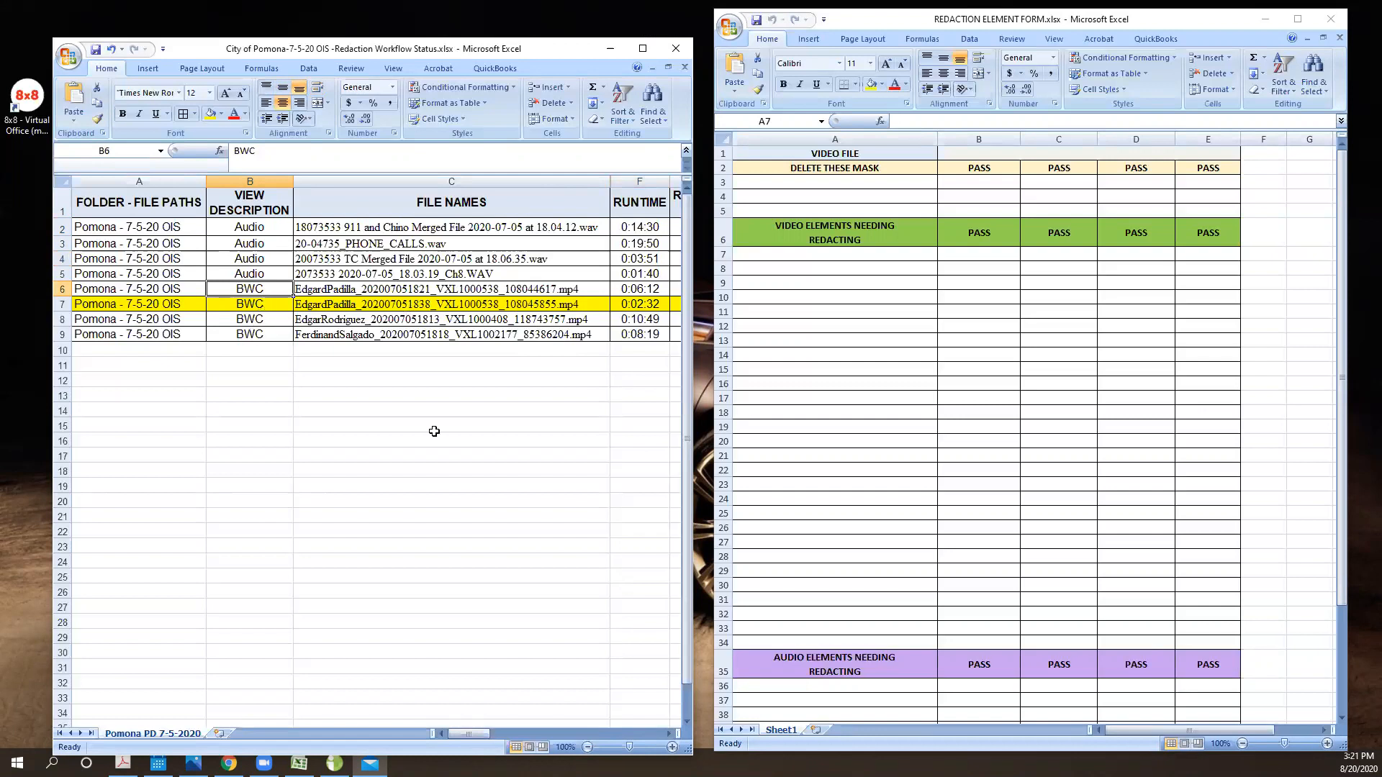
- Examine the redacted video, redacted audio, status and notes columns of the Pomona workflow sheet
drag(455, 731, 474, 732)
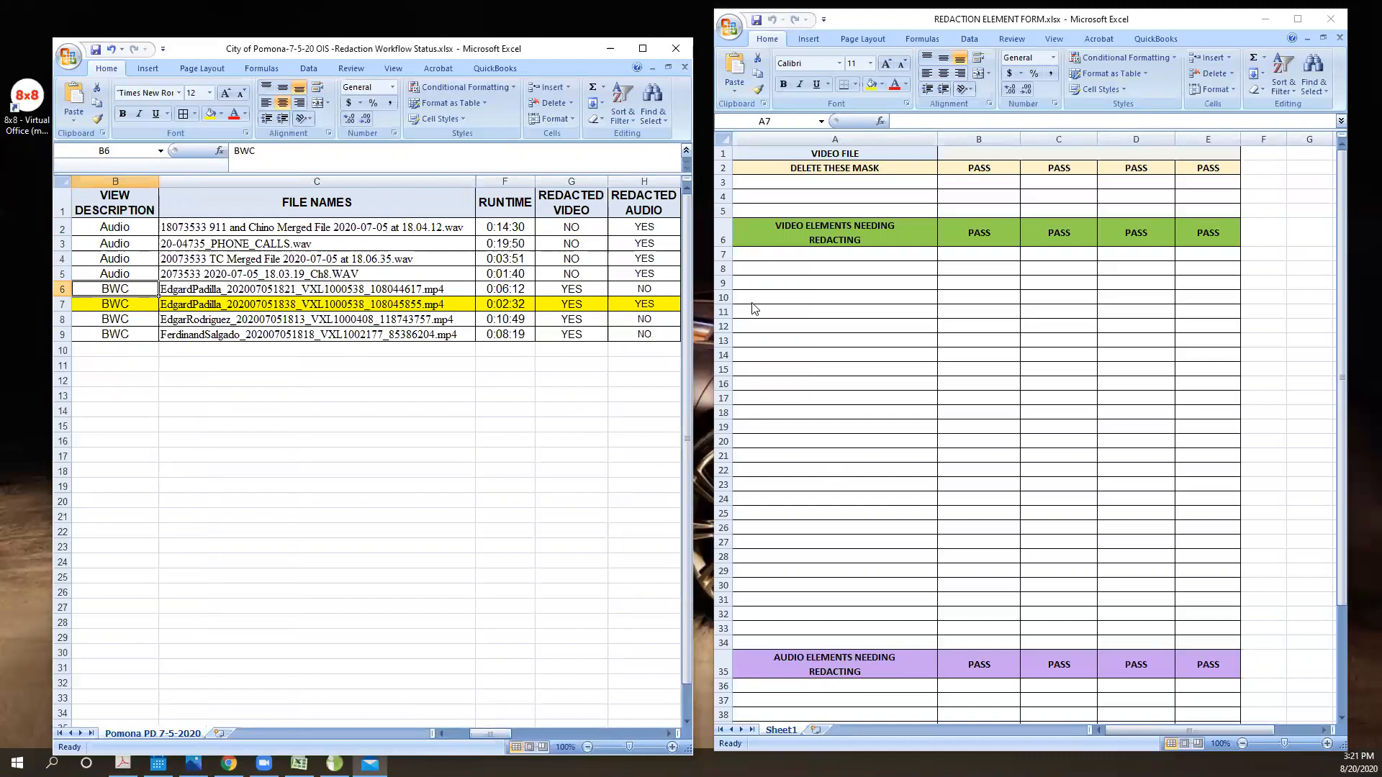
click(795, 255)
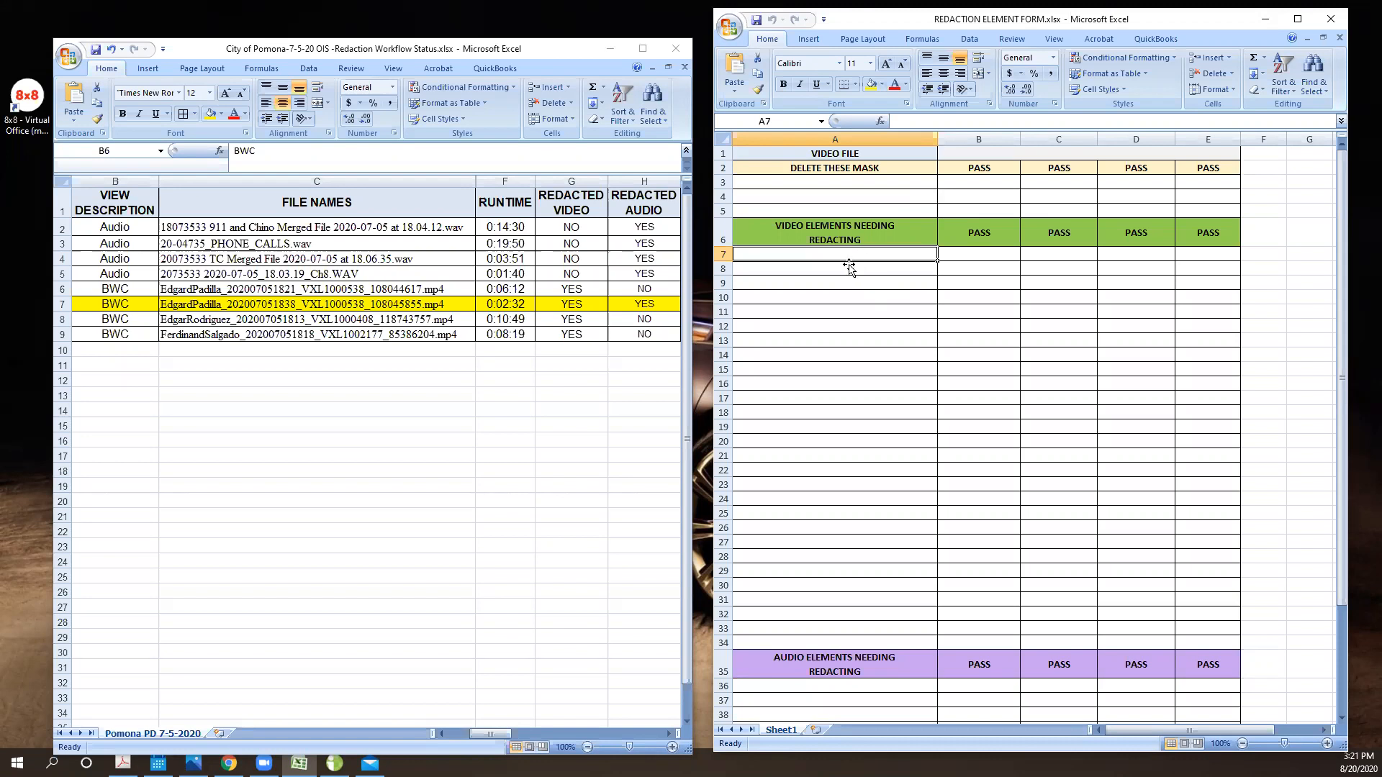
click(486, 734)
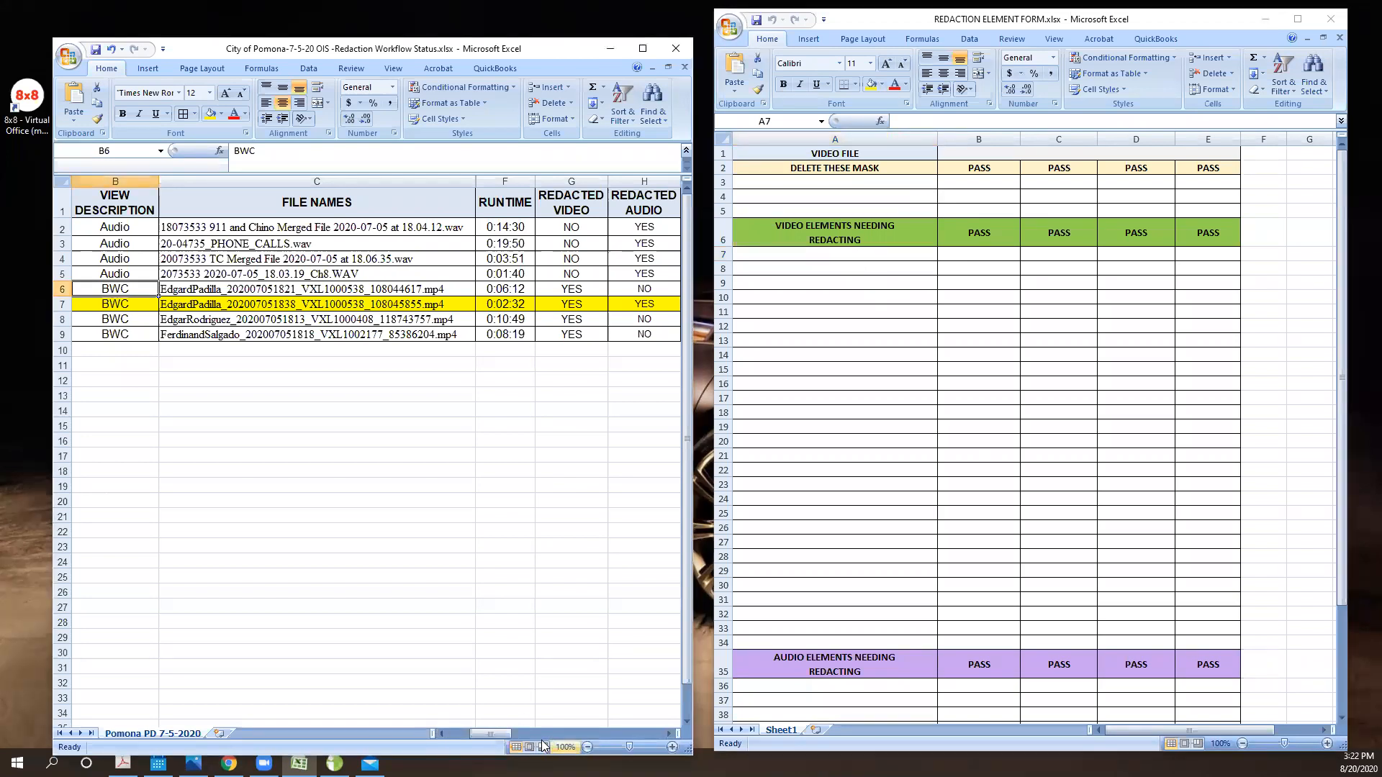
drag(486, 734, 541, 734)
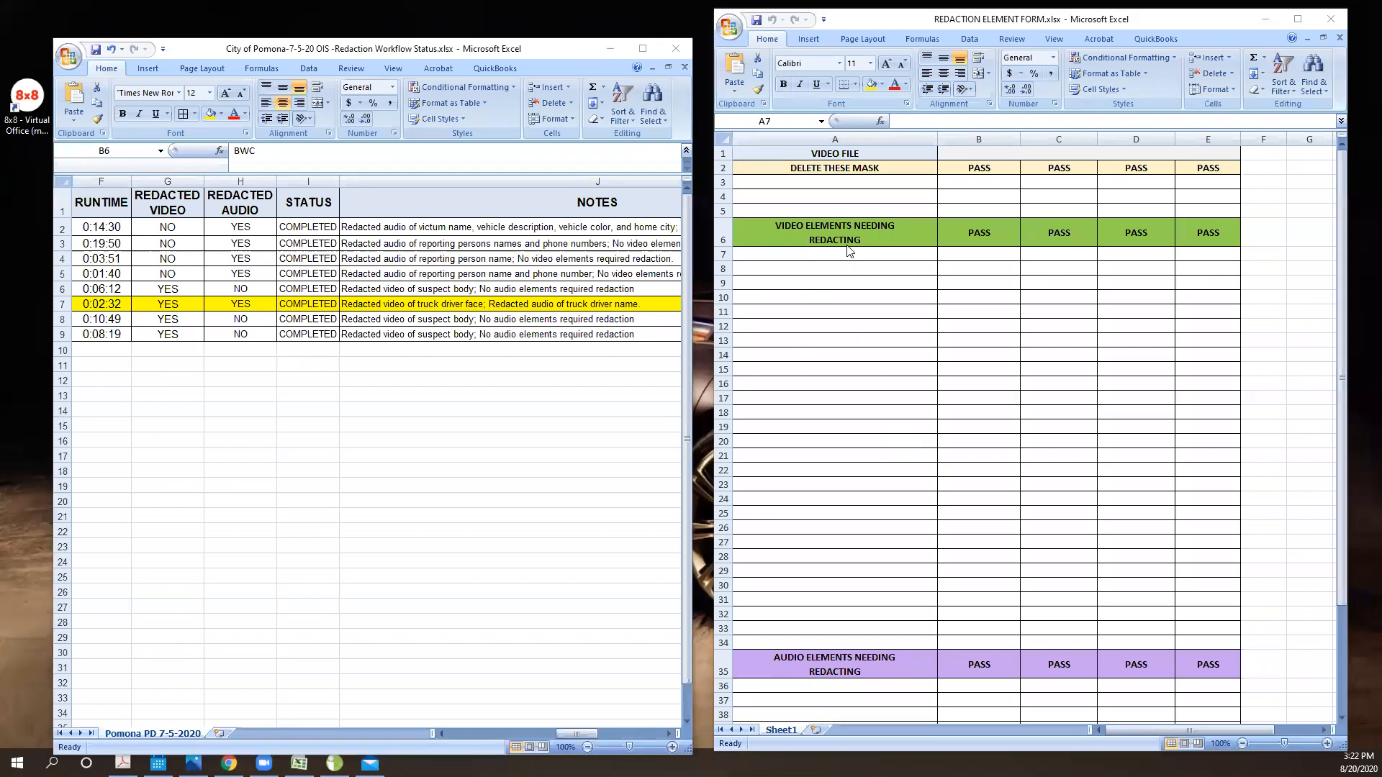
- Record "Truck drivers face @ 0:0" as the first video element needing redacting in A7 of the redaction element form
click(765, 267)
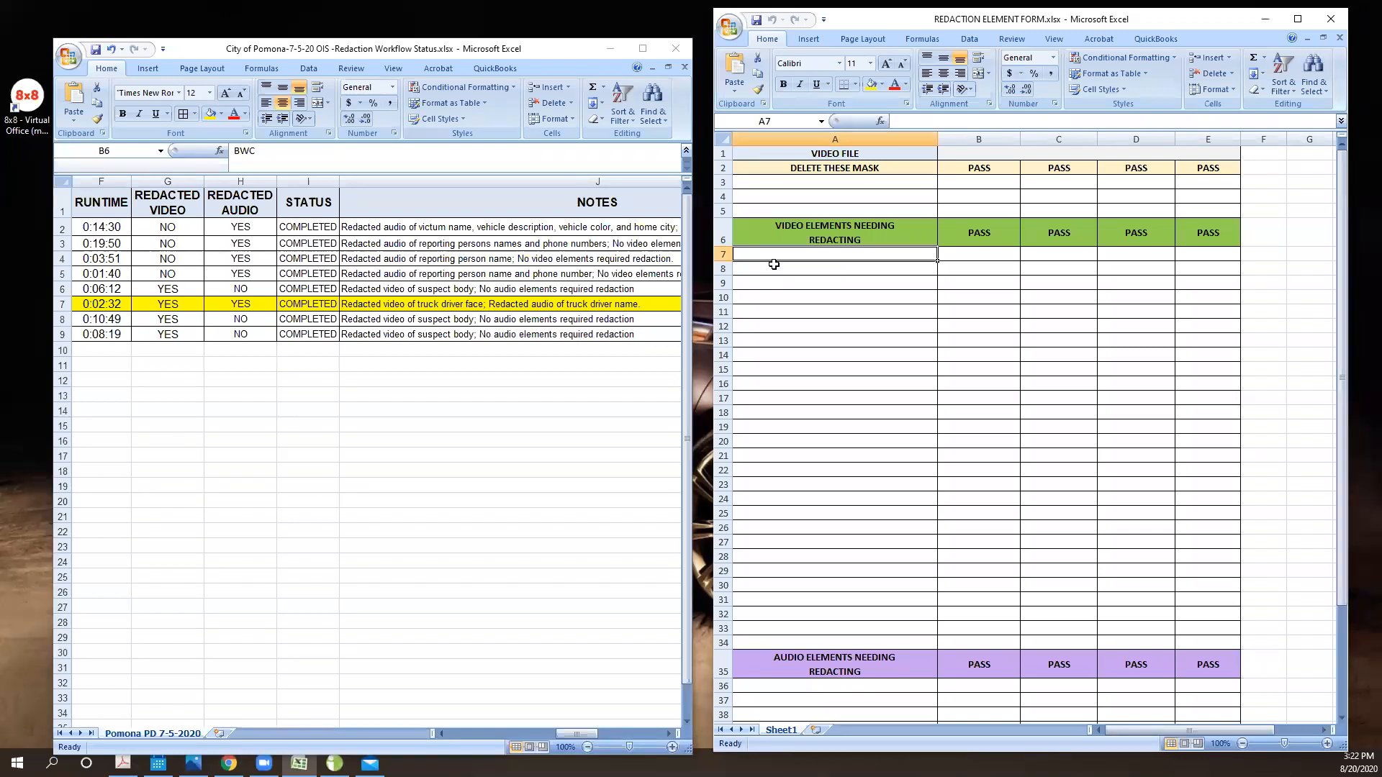
text(Redacted)
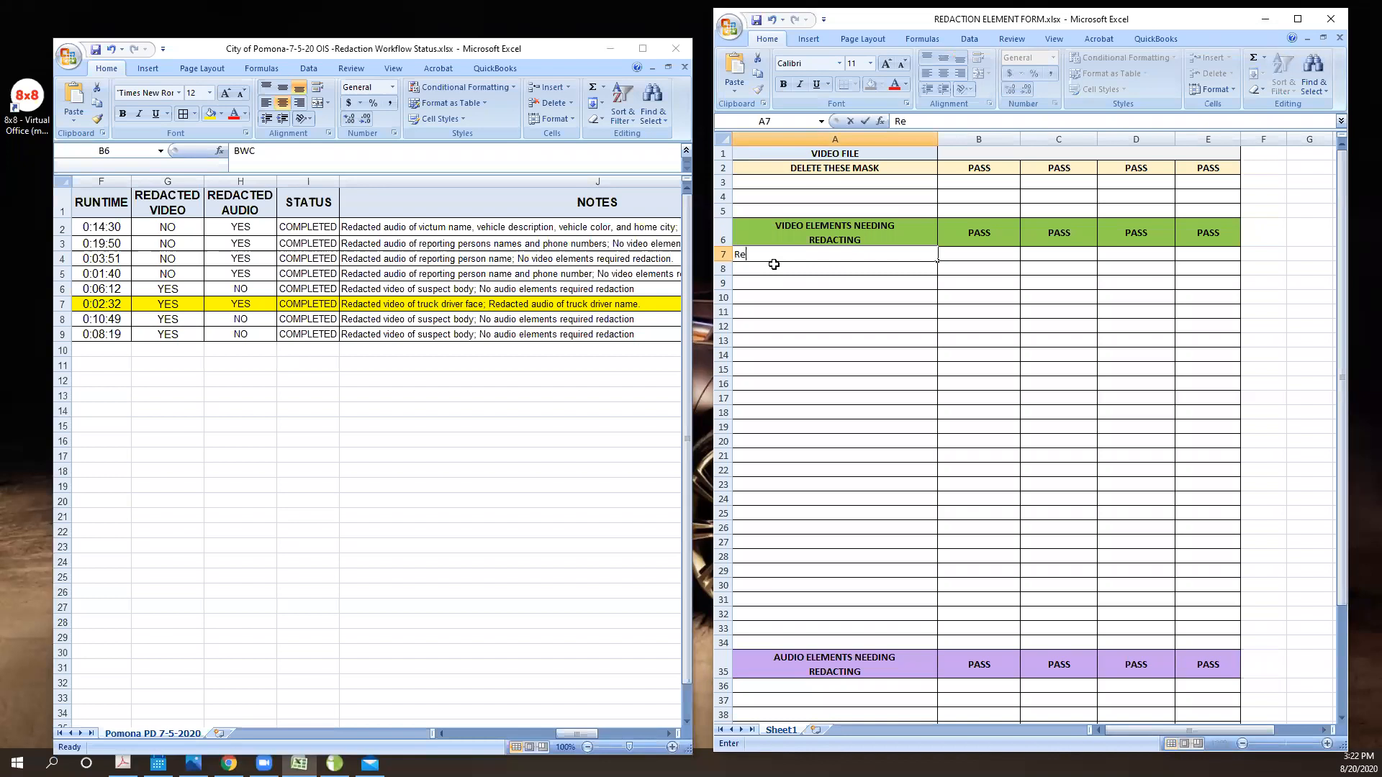
key(BackSpace)
key(BackSpace)
key(BackSpace)
key(BackSpace)
key(BackSpace)
key(BackSpace)
key(BackSpace)
key(BackSpace)
text(Truck drivers f)
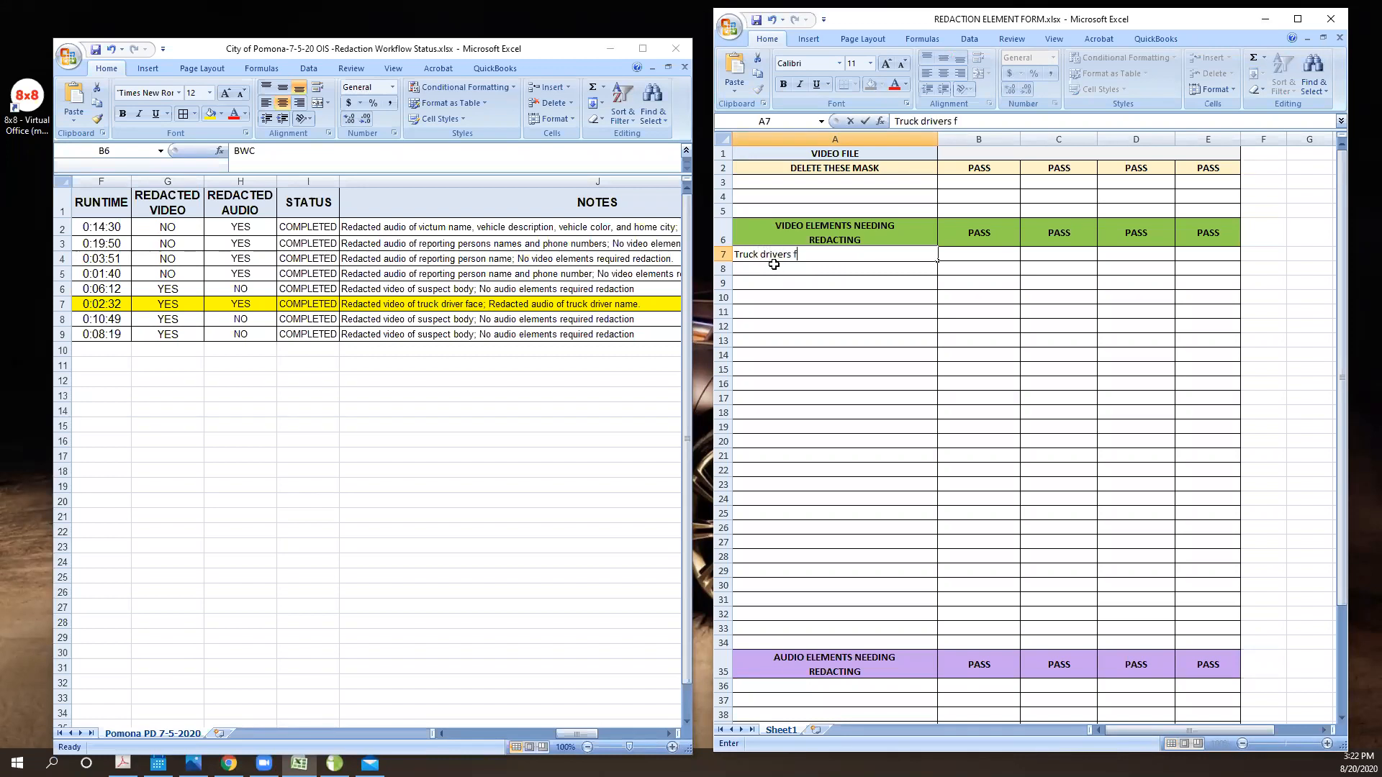
text(ace @ 0:0)
- Add "Veh Lic Plate @ 0:15" as the second video element needing redacting in A8
click(819, 267)
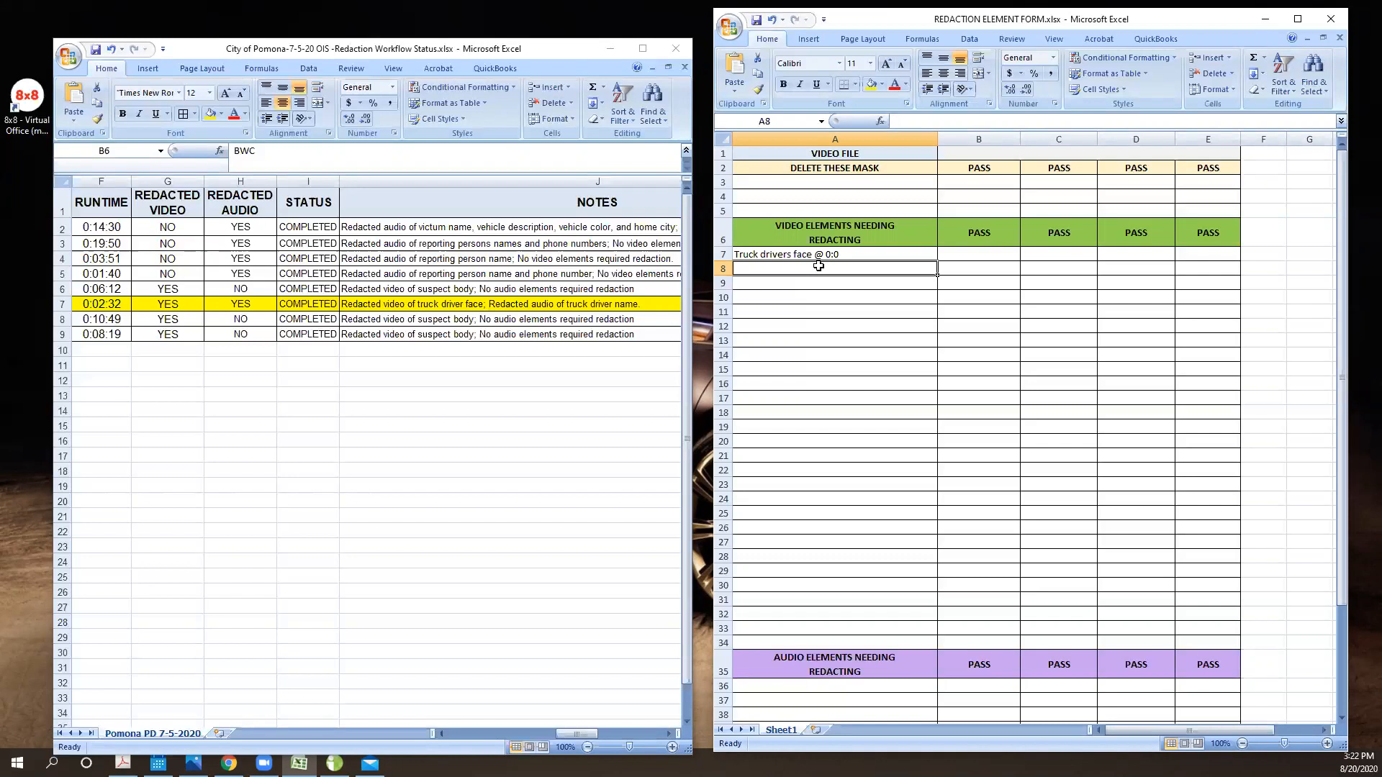
text(Veh)
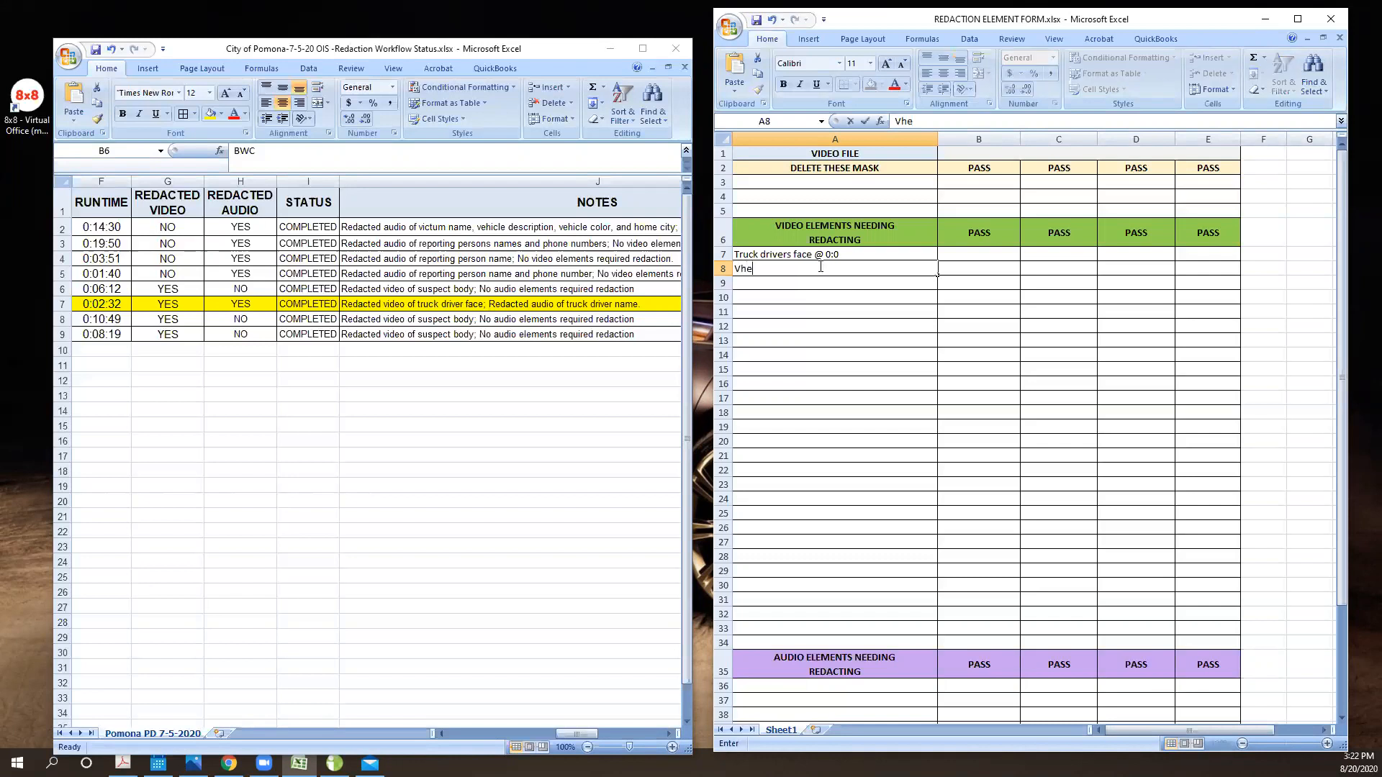
text( Lic Plate @ 0:15)
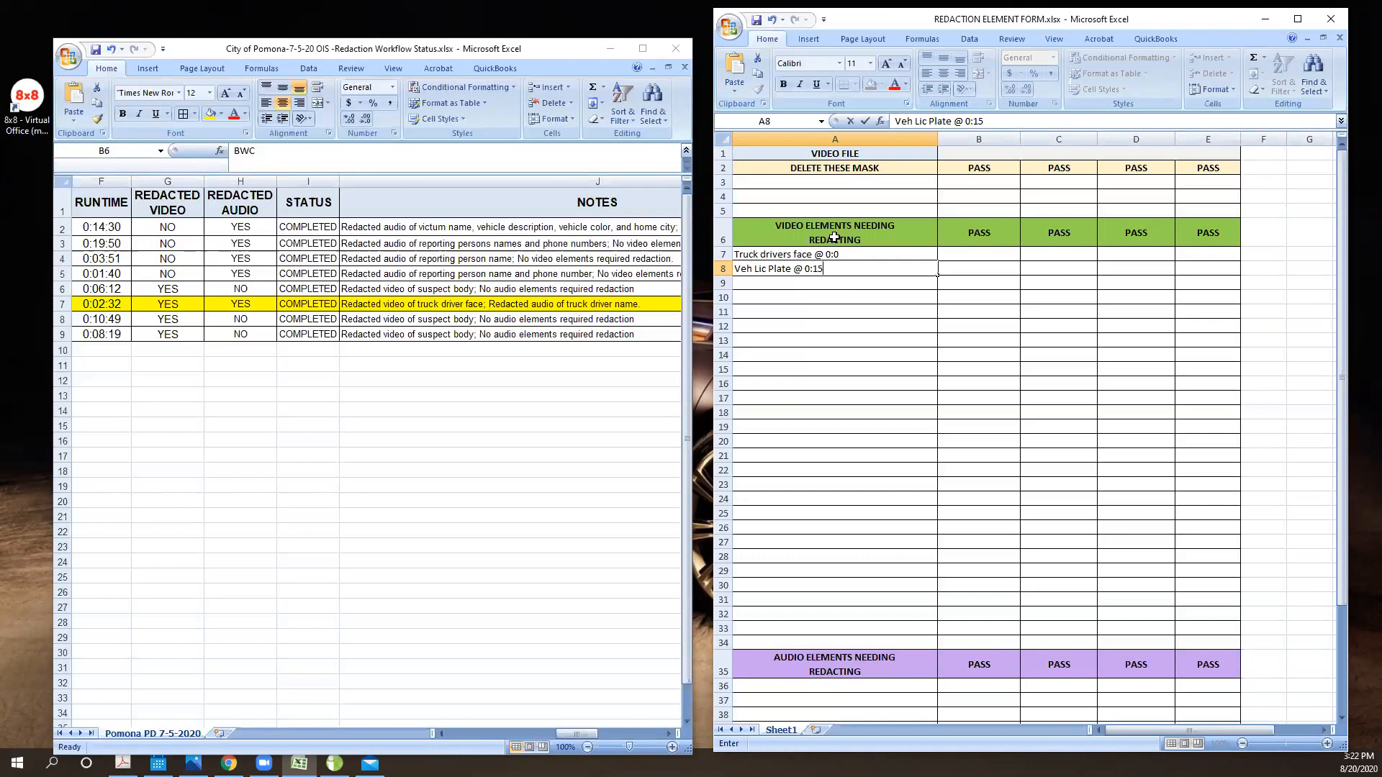
click(783, 285)
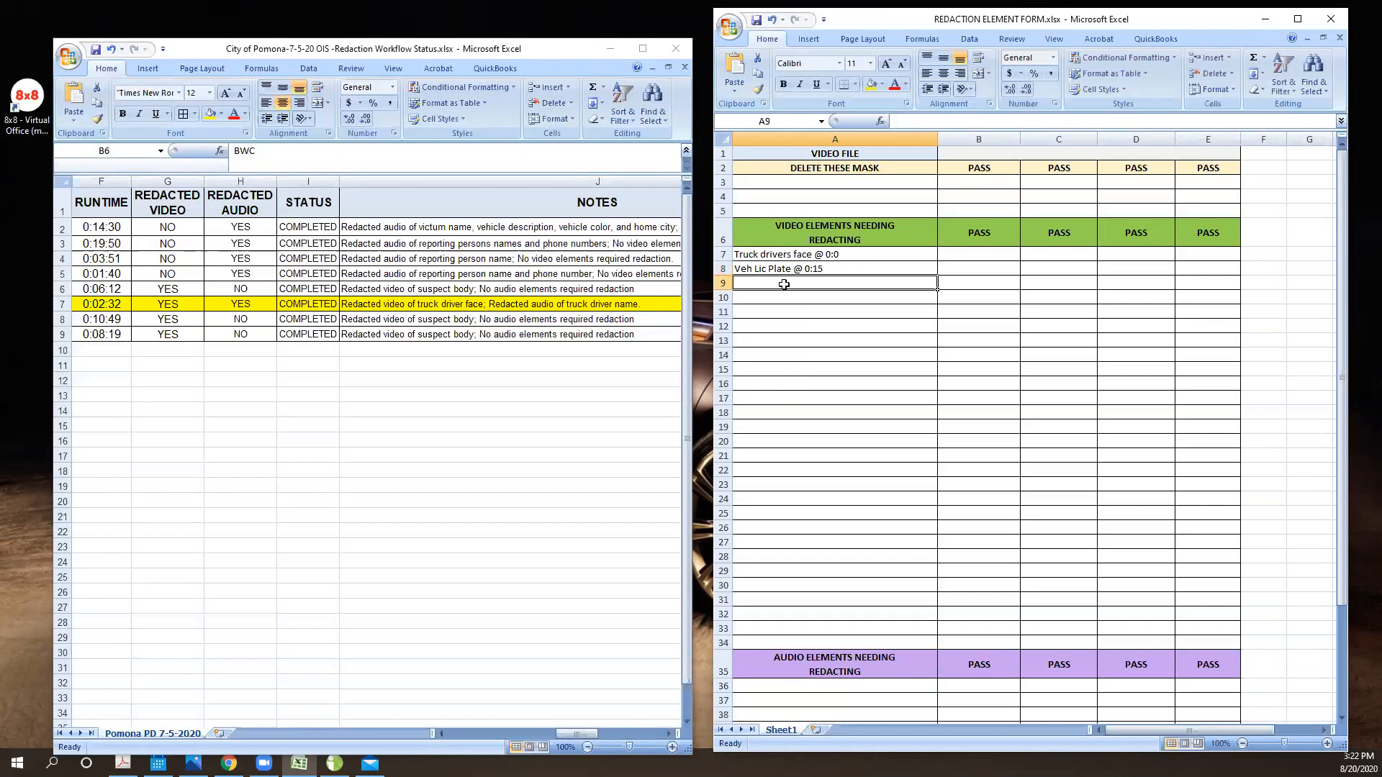
- Enter "Truck Driver Name @1:00" as the first audio element needing redacting in A36
scroll(870, 688, down, 1)
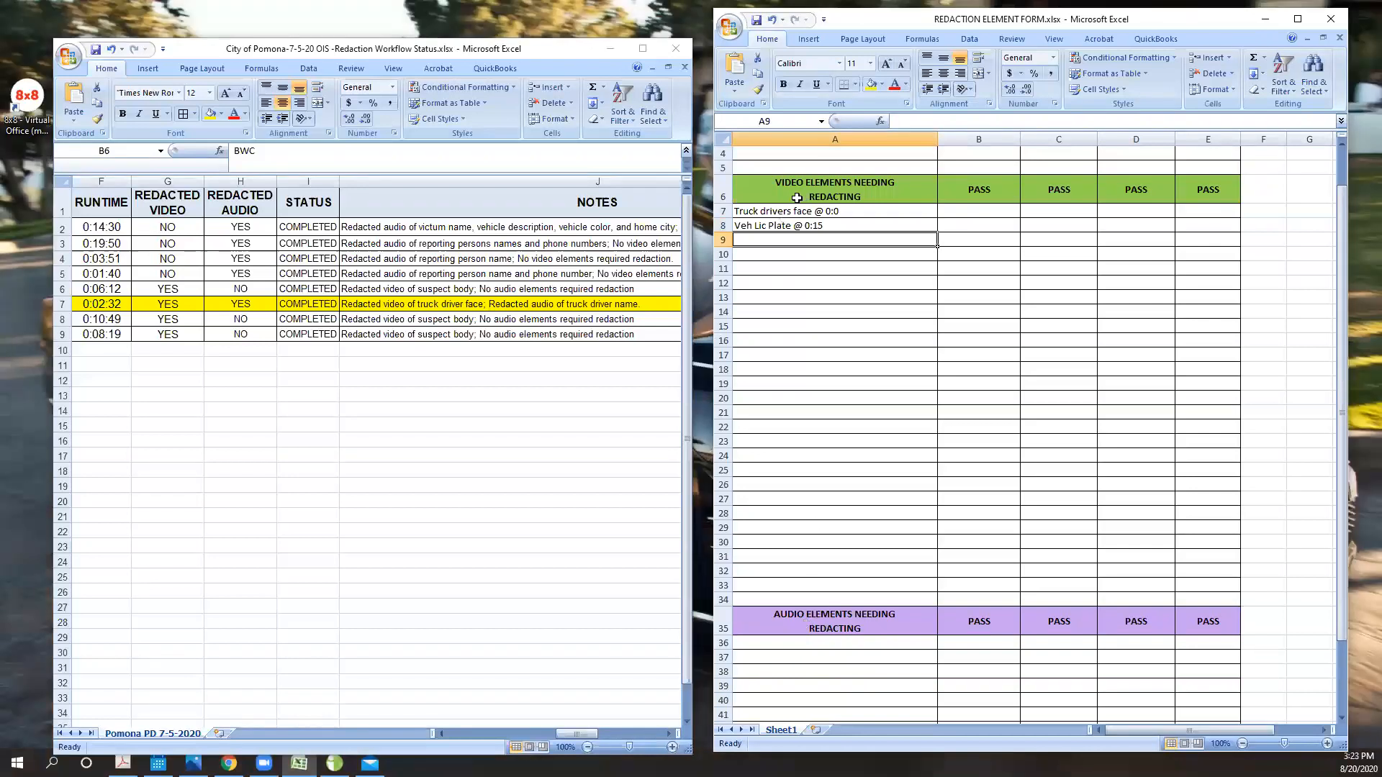
click(801, 646)
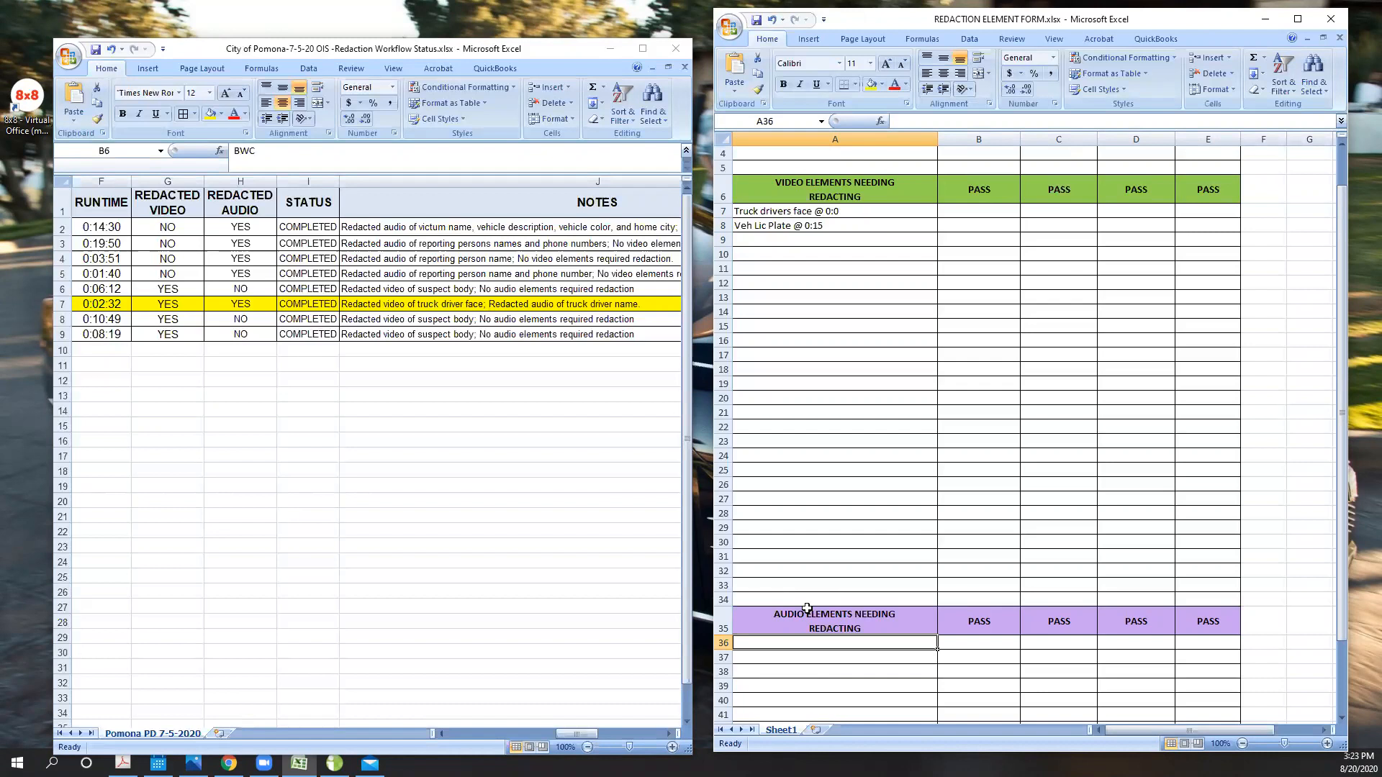
text(Truck Driver NAme)
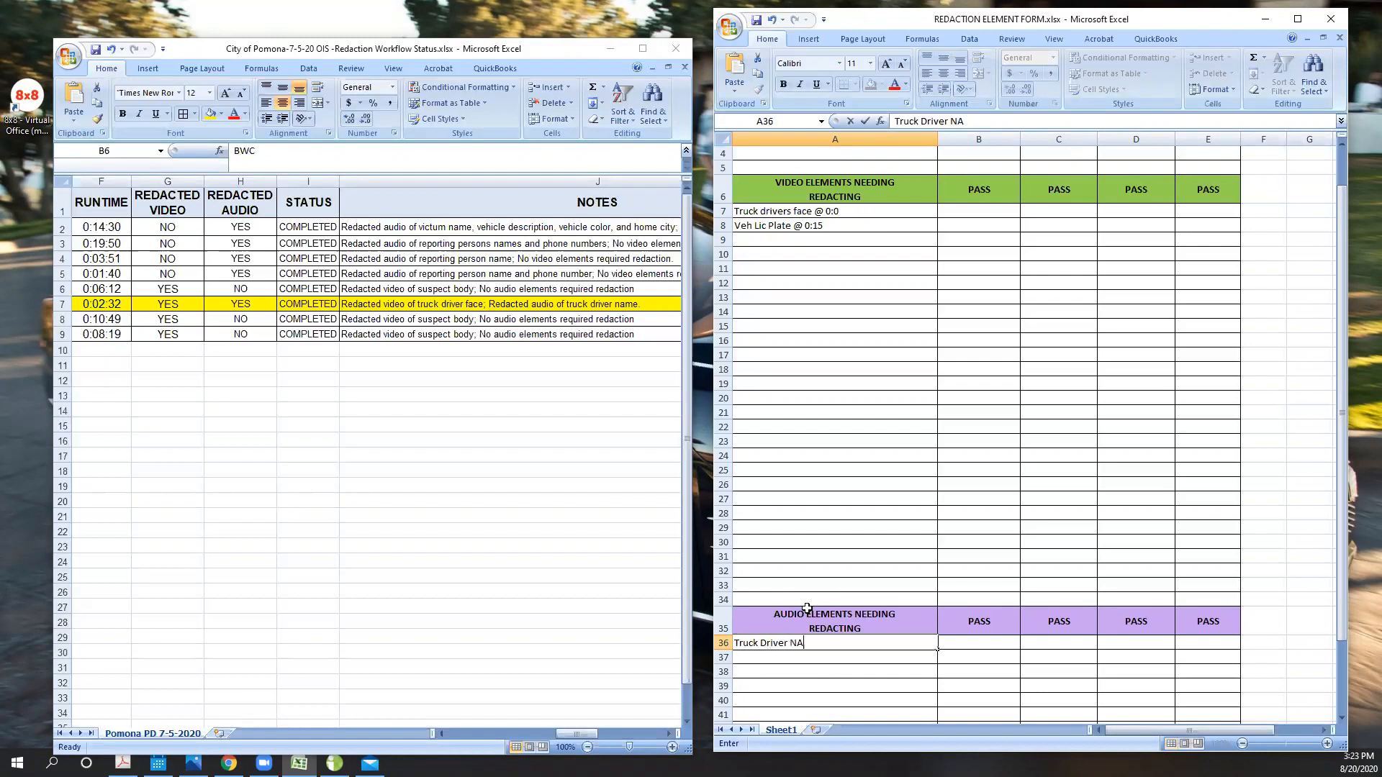
key(BackSpace)
key(BackSpace)
key(BackSpace)
text(an)
text(me)
key(BackSpace)
key(BackSpace)
key(BackSpace)
text(me @1:00)
- Switch to iCONECT Redactor and reposition its window so that the playback controls are fully in view
click(334, 763)
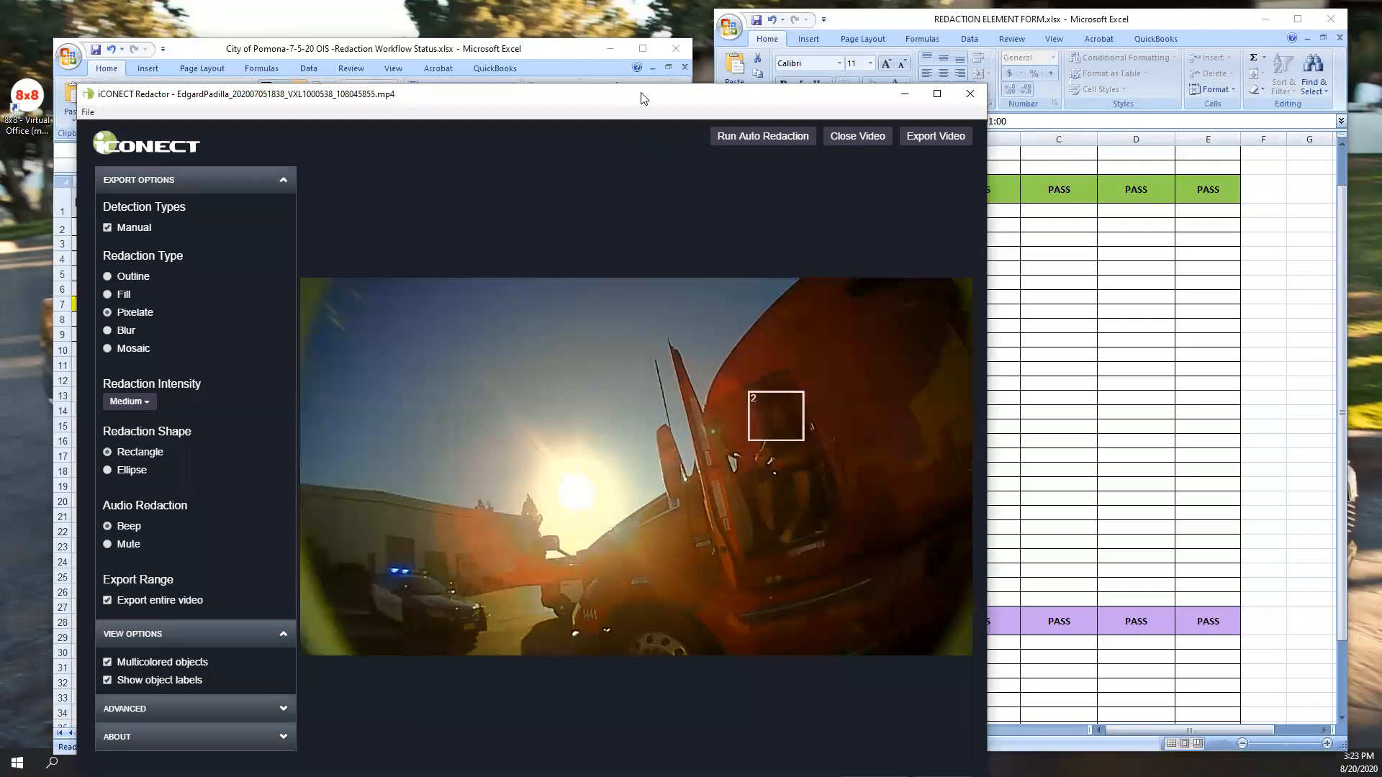
drag(643, 98, 653, 38)
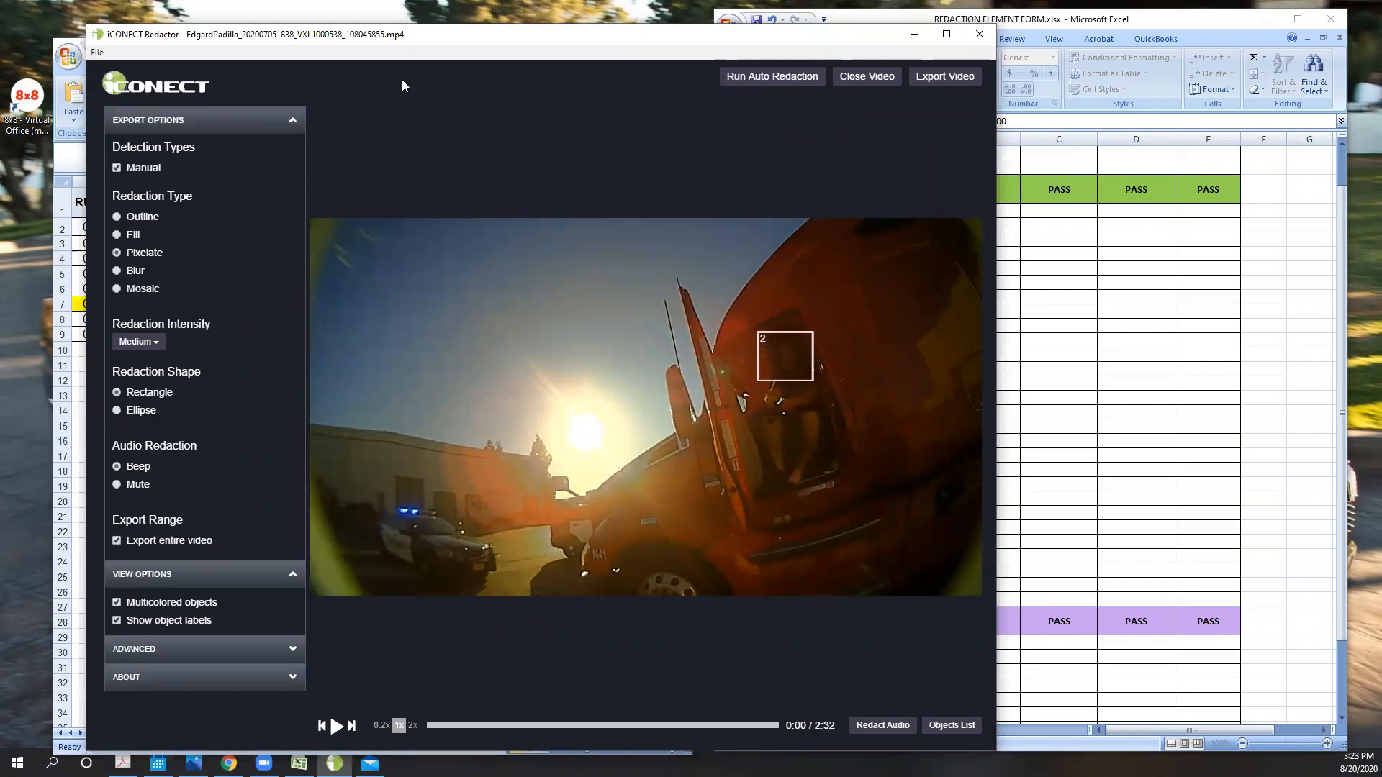
drag(405, 41, 388, 26)
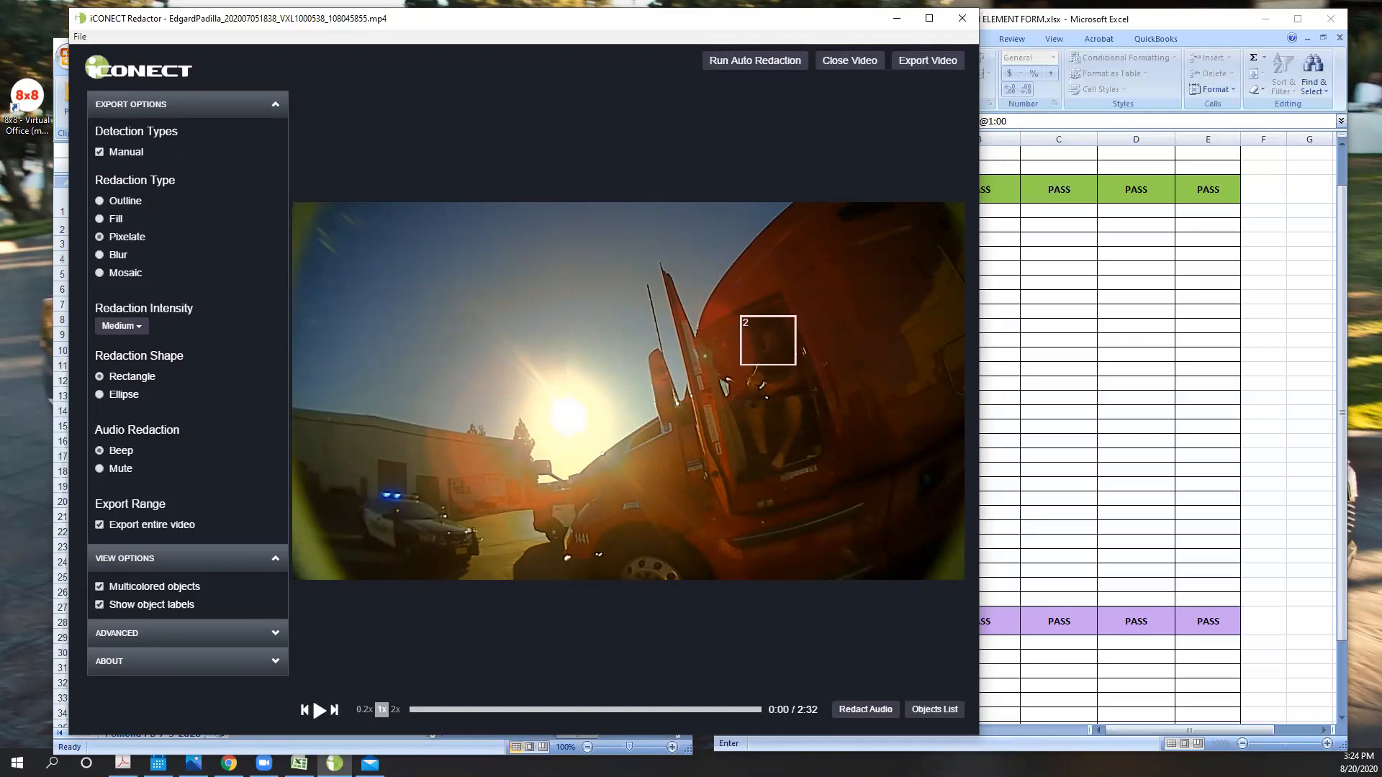
- Switch to Chrome and bring up the Google Drive page showing the BGR folder
key(alt+Tab)
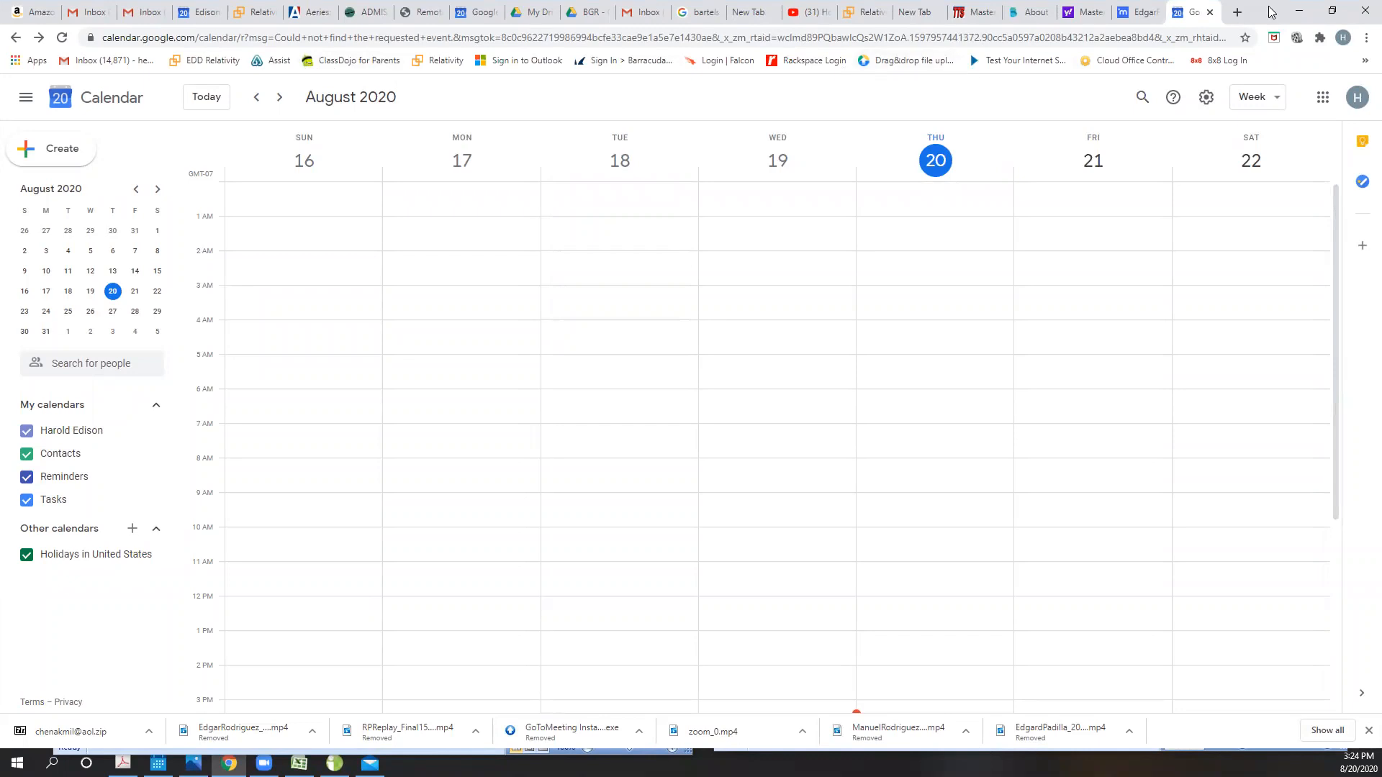
click(1238, 12)
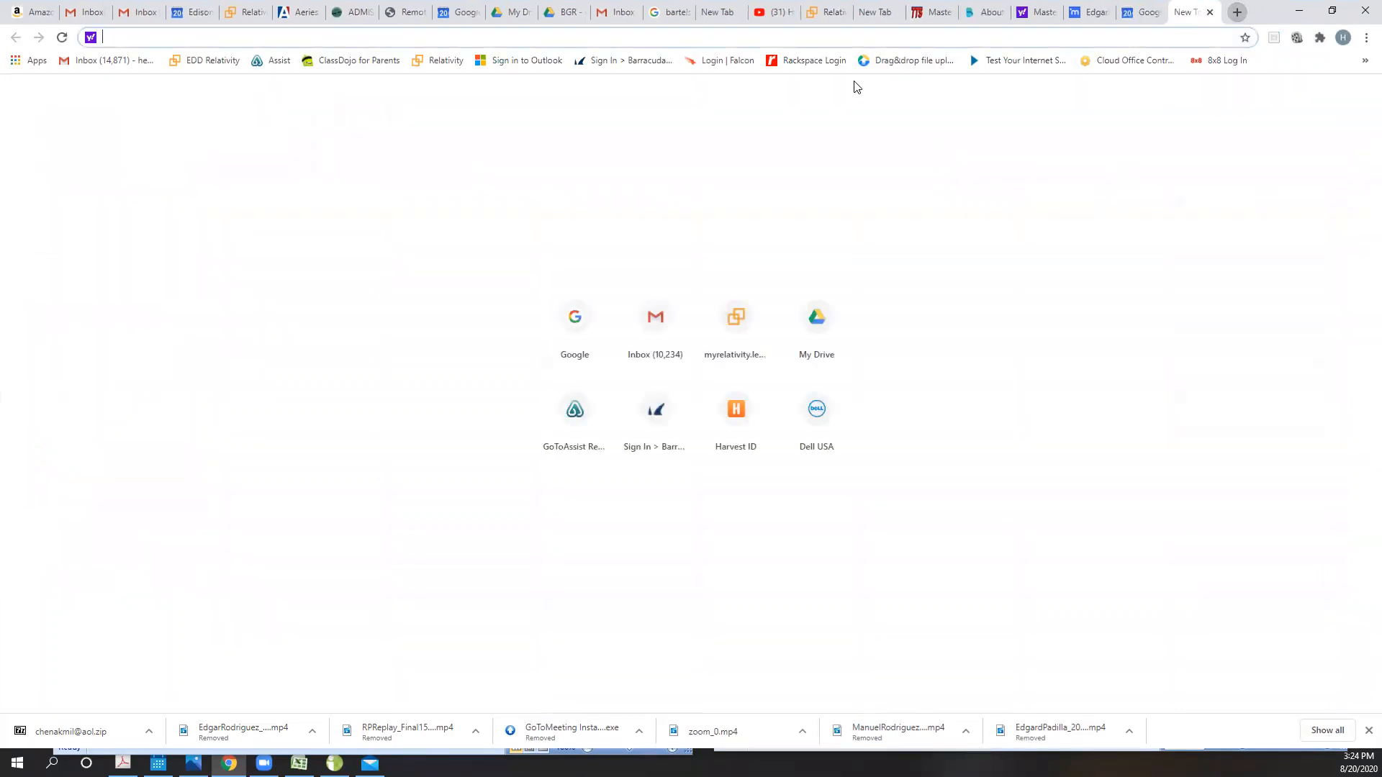
click(500, 25)
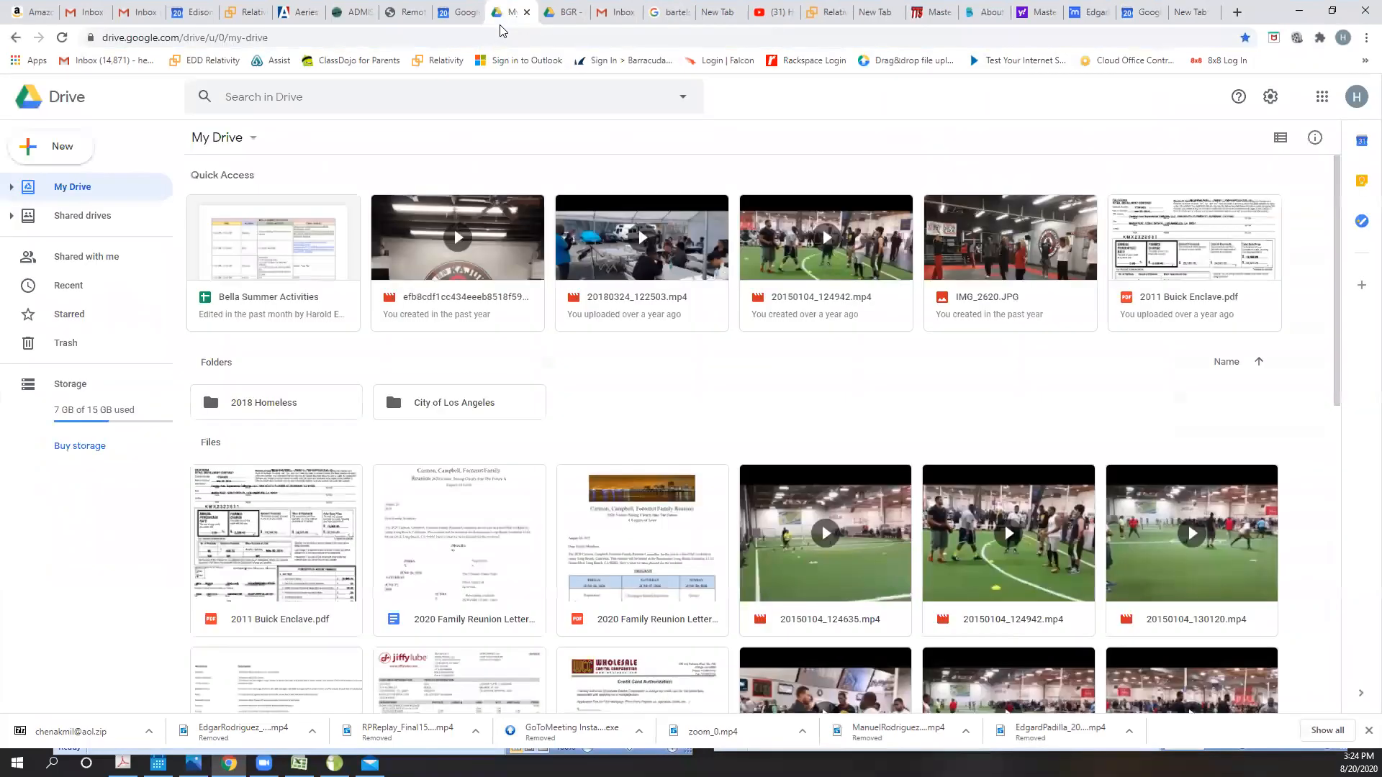
click(565, 13)
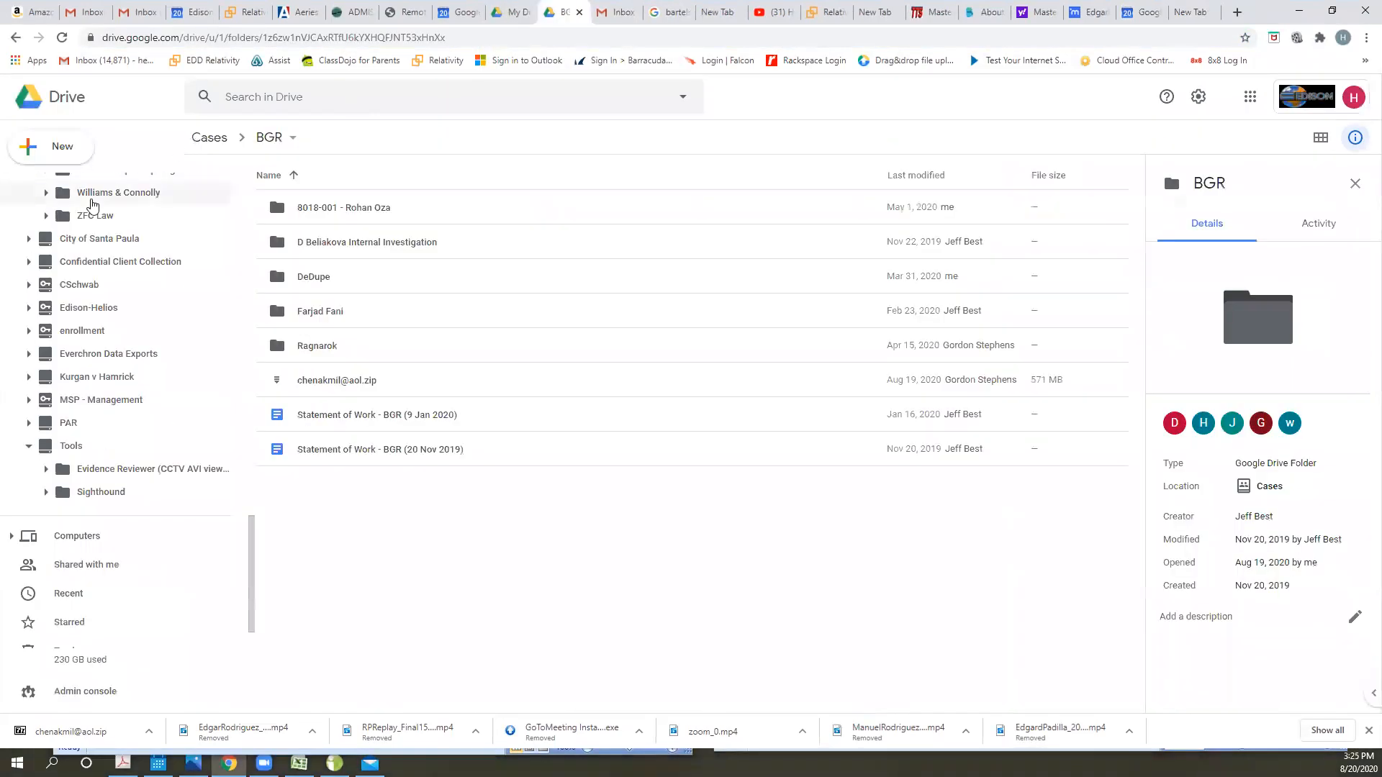
- Collapse the Cases shared drive in the folder tree and open the Sighthound folder under Tools
scroll(83, 324, down, 10)
scroll(81, 380, up, 15)
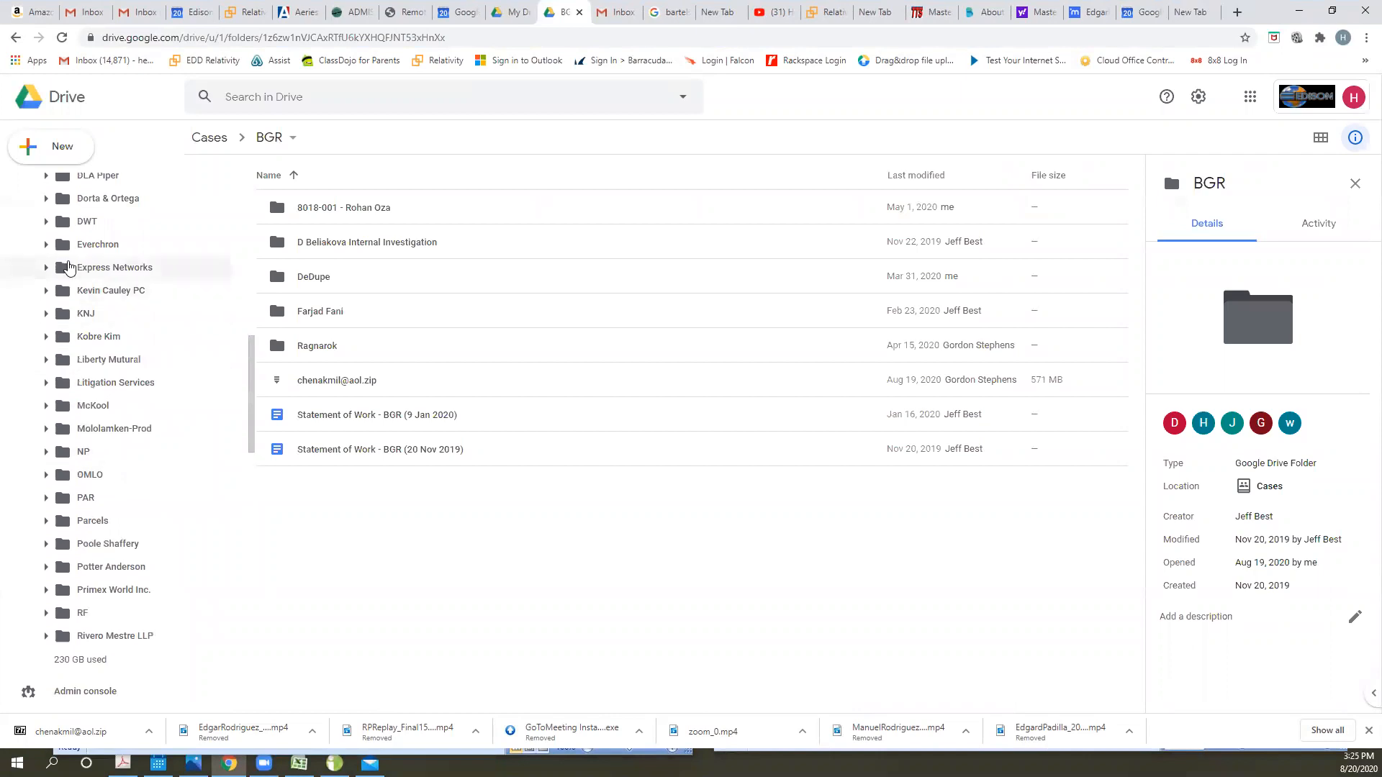
scroll(36, 216, up, 4)
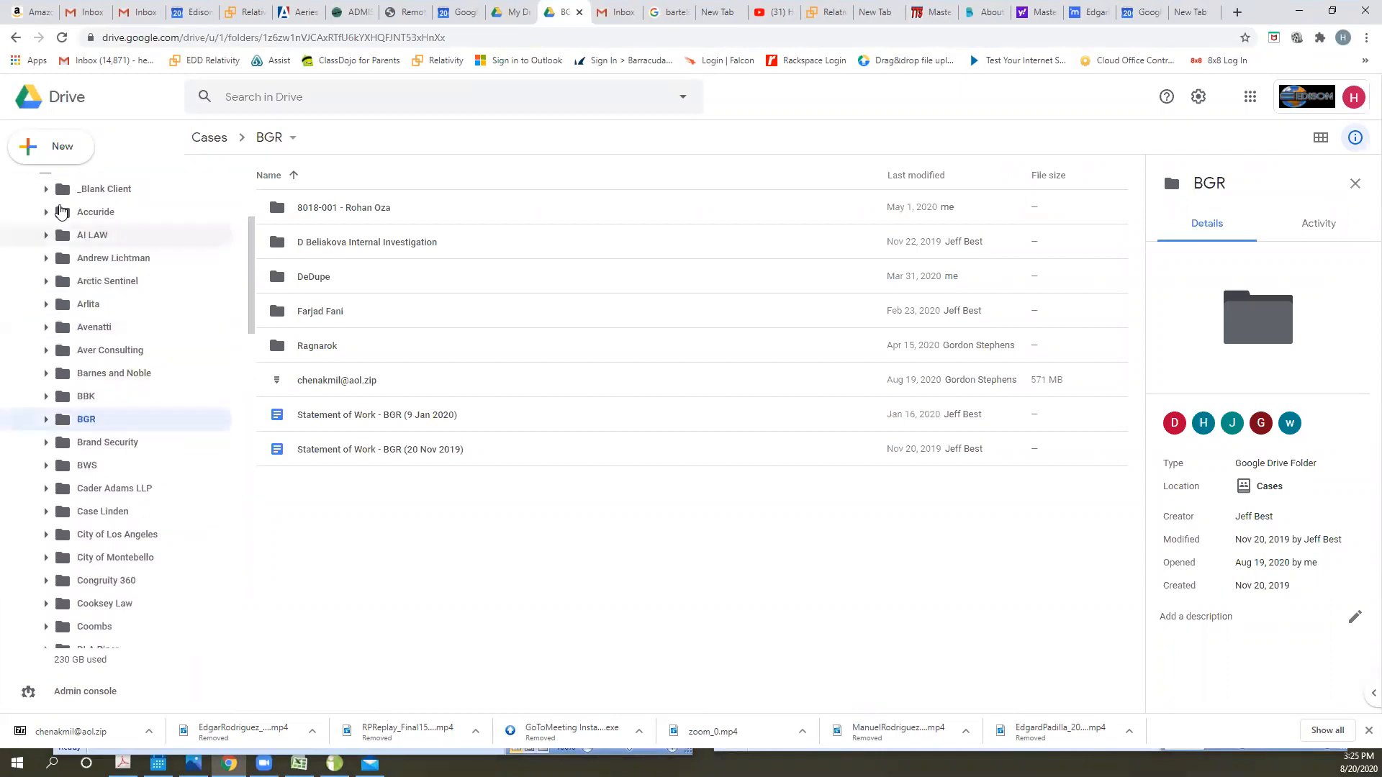
click(27, 195)
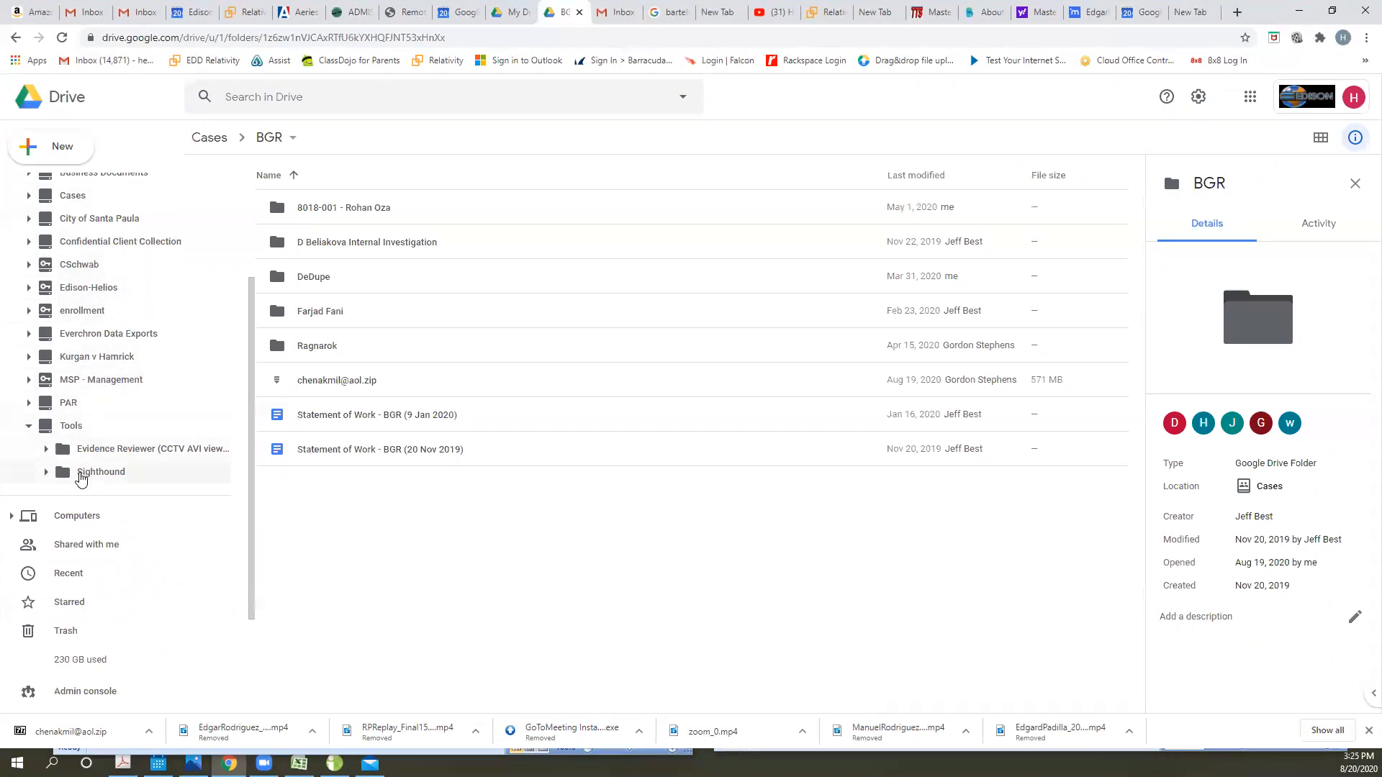
click(85, 472)
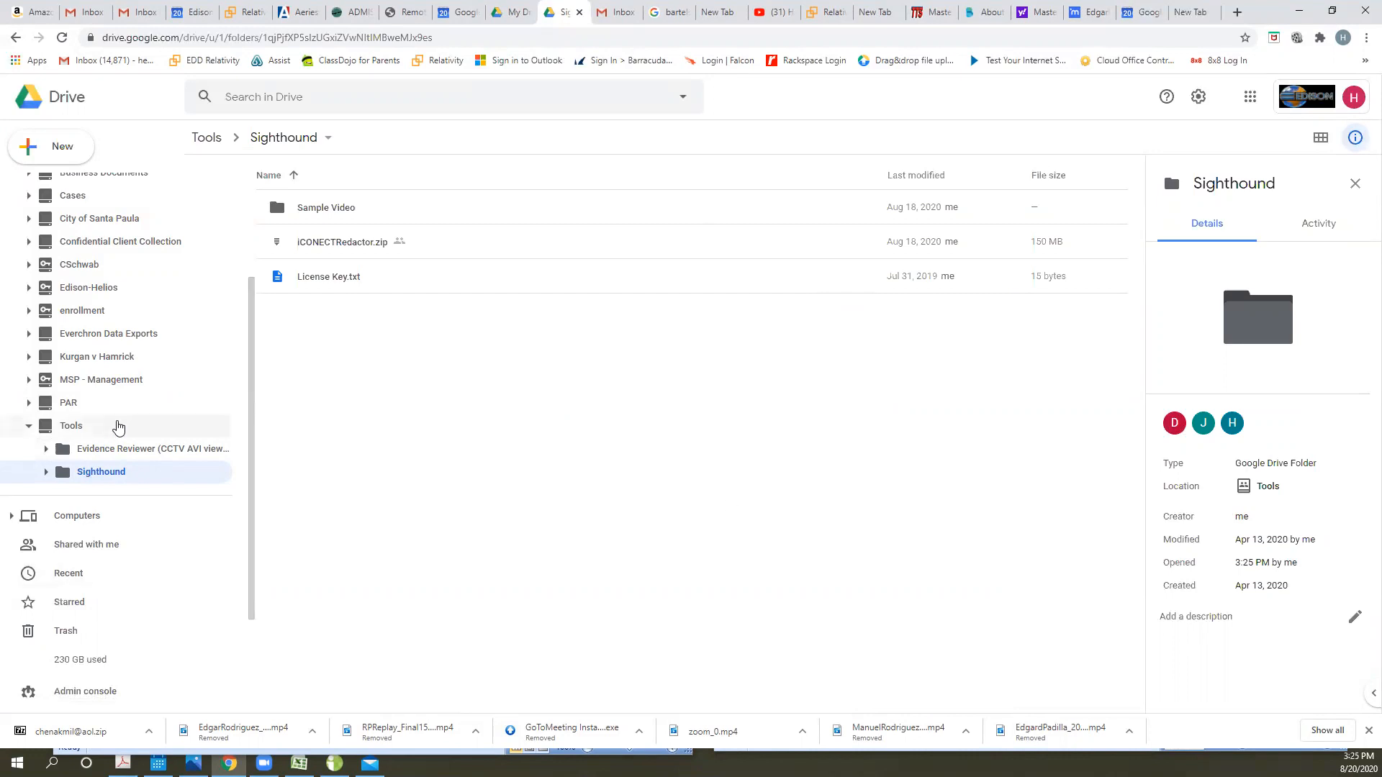
- Open the Sample Video folder inside Sighthound
scroll(116, 426, up, 2)
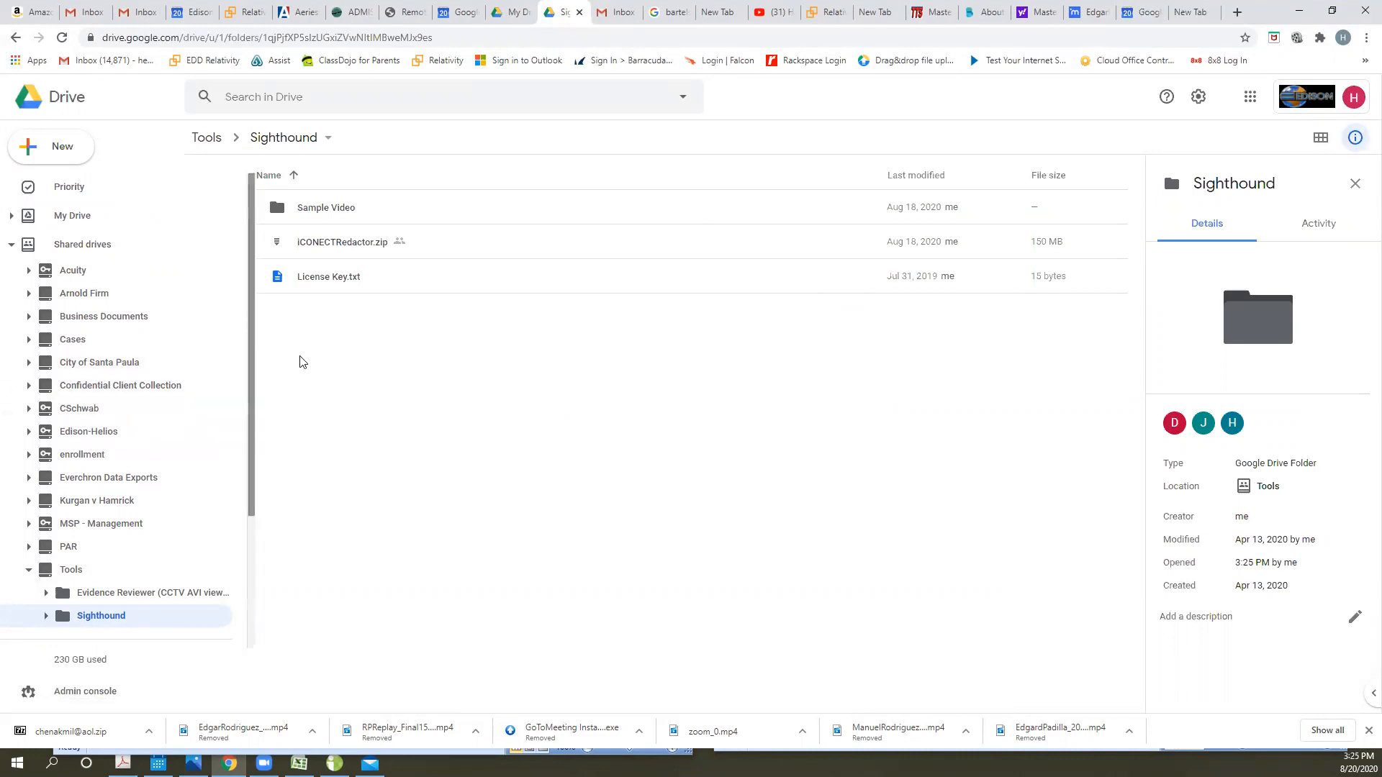
click(454, 210)
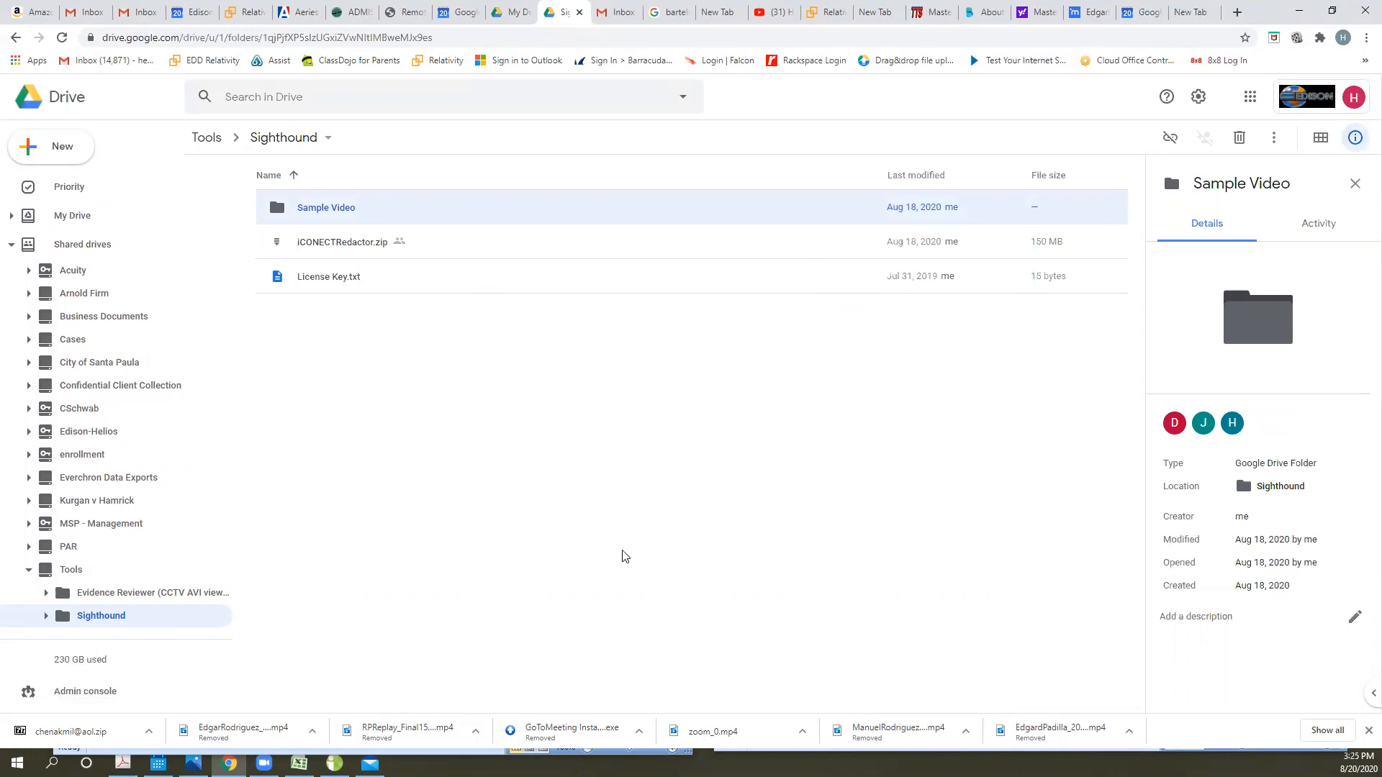
double_click(421, 209)
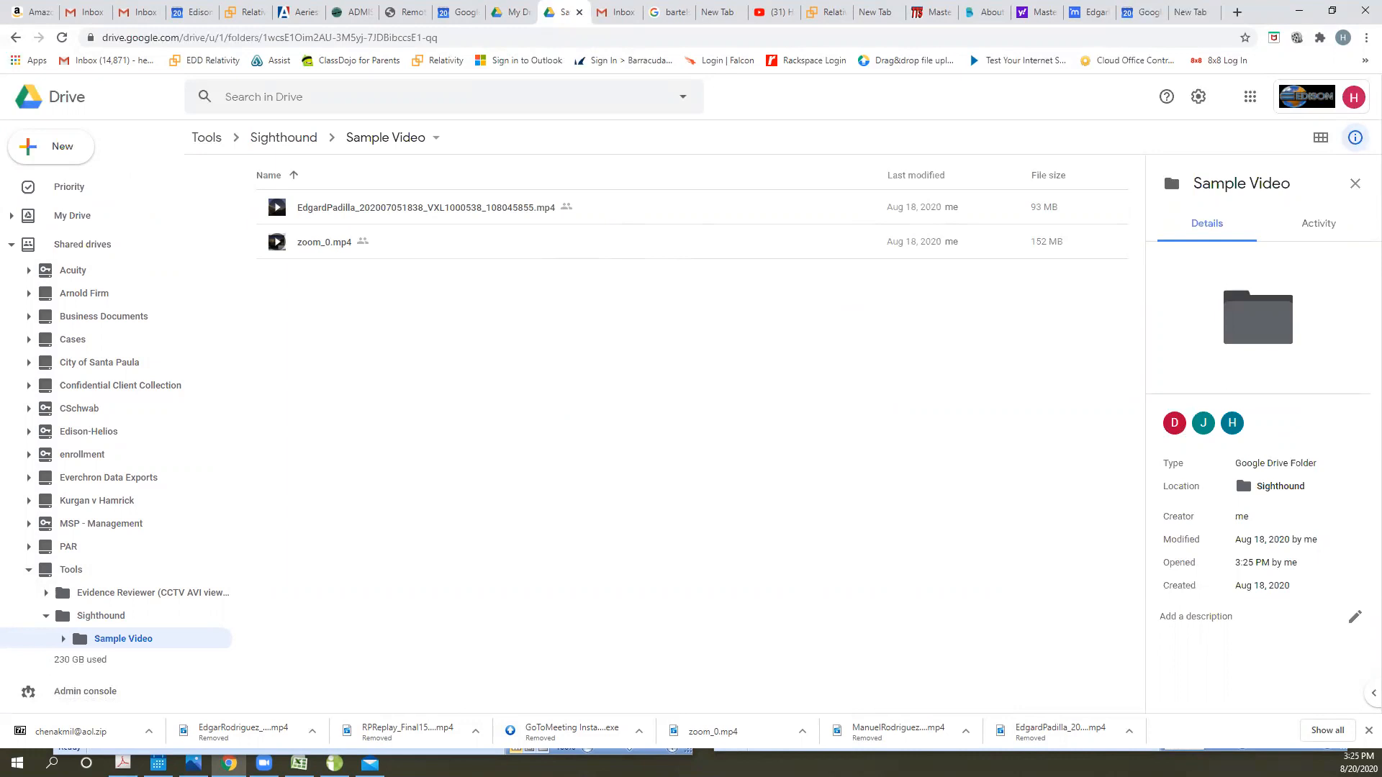
key(alt+Tab)
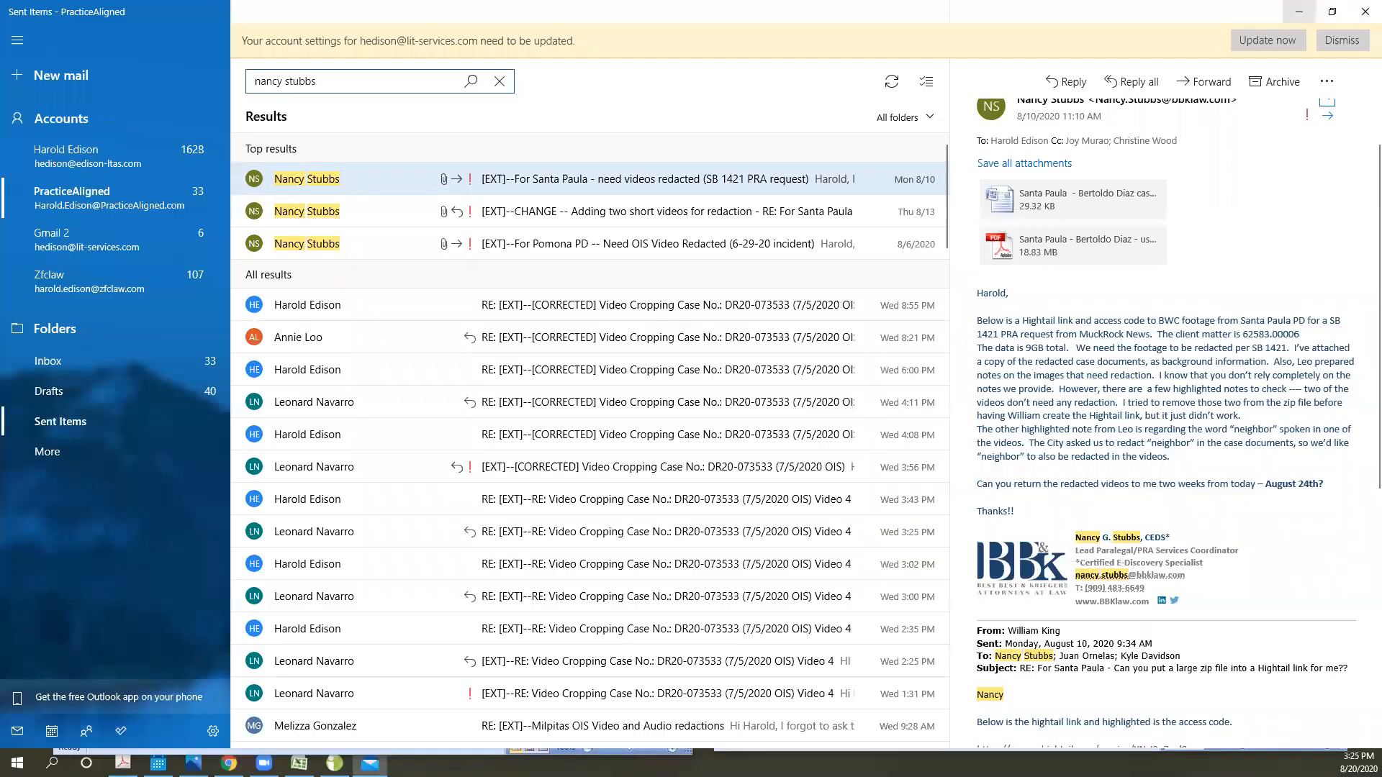
key(alt+Tab)
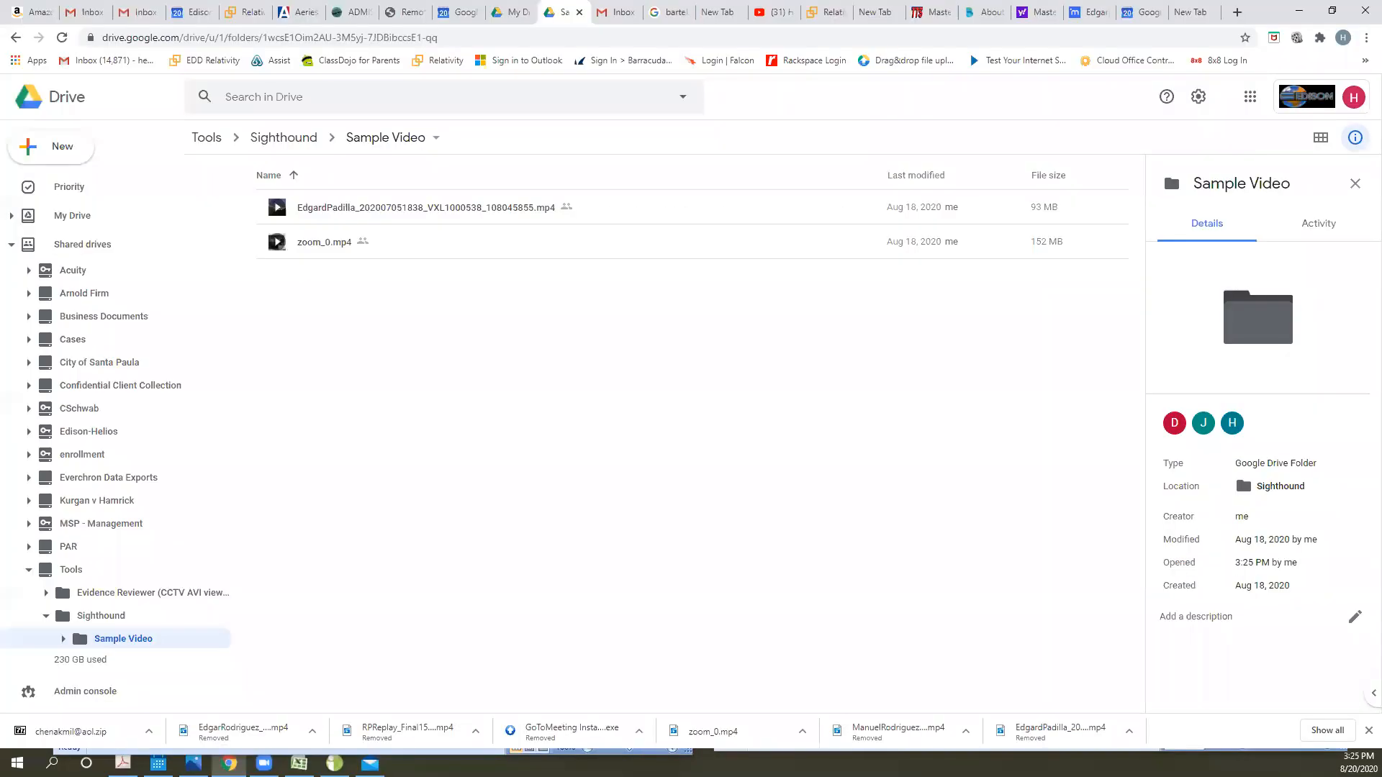
- Close the Chrome window and widen the iCONECT Redactor window to enlarge the video view
key(alt+Tab)
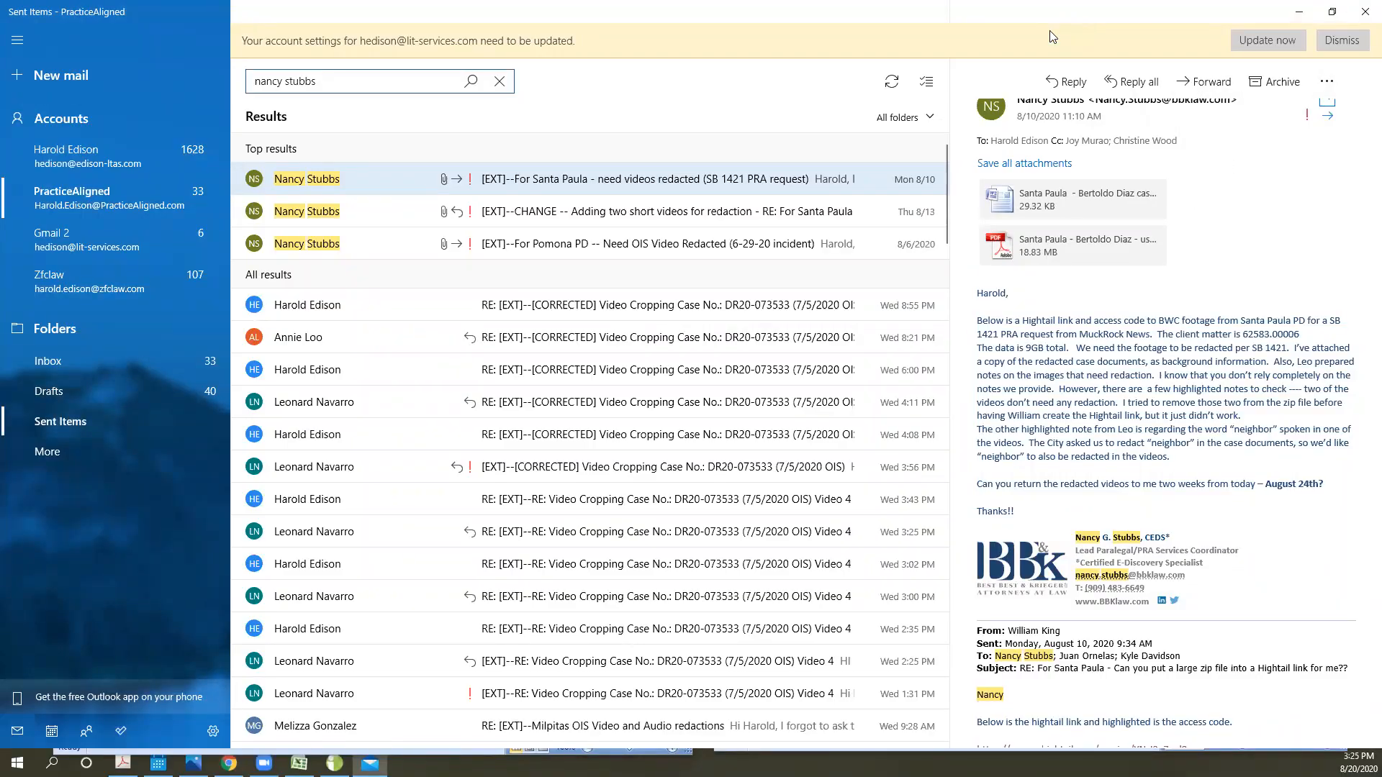
key(alt+Tab)
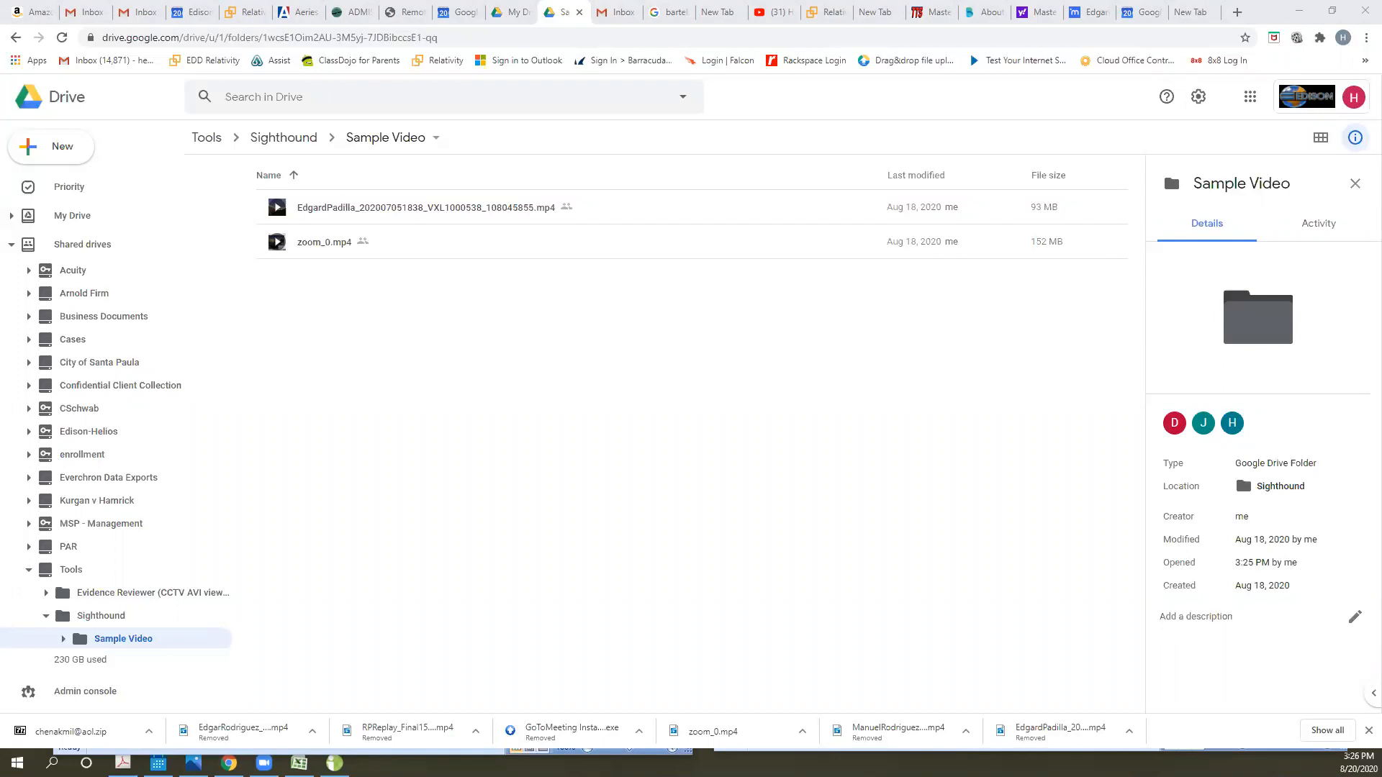
click(1262, 8)
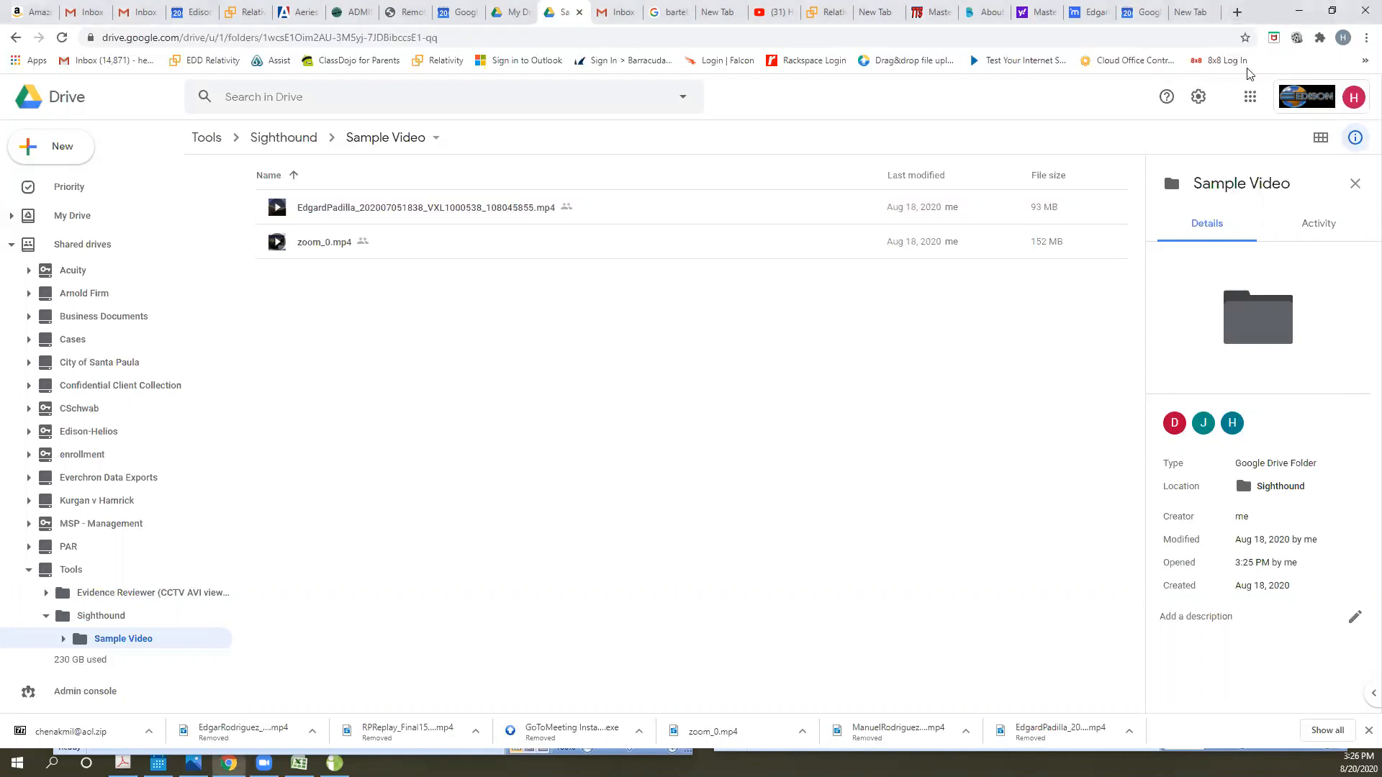
click(1366, 10)
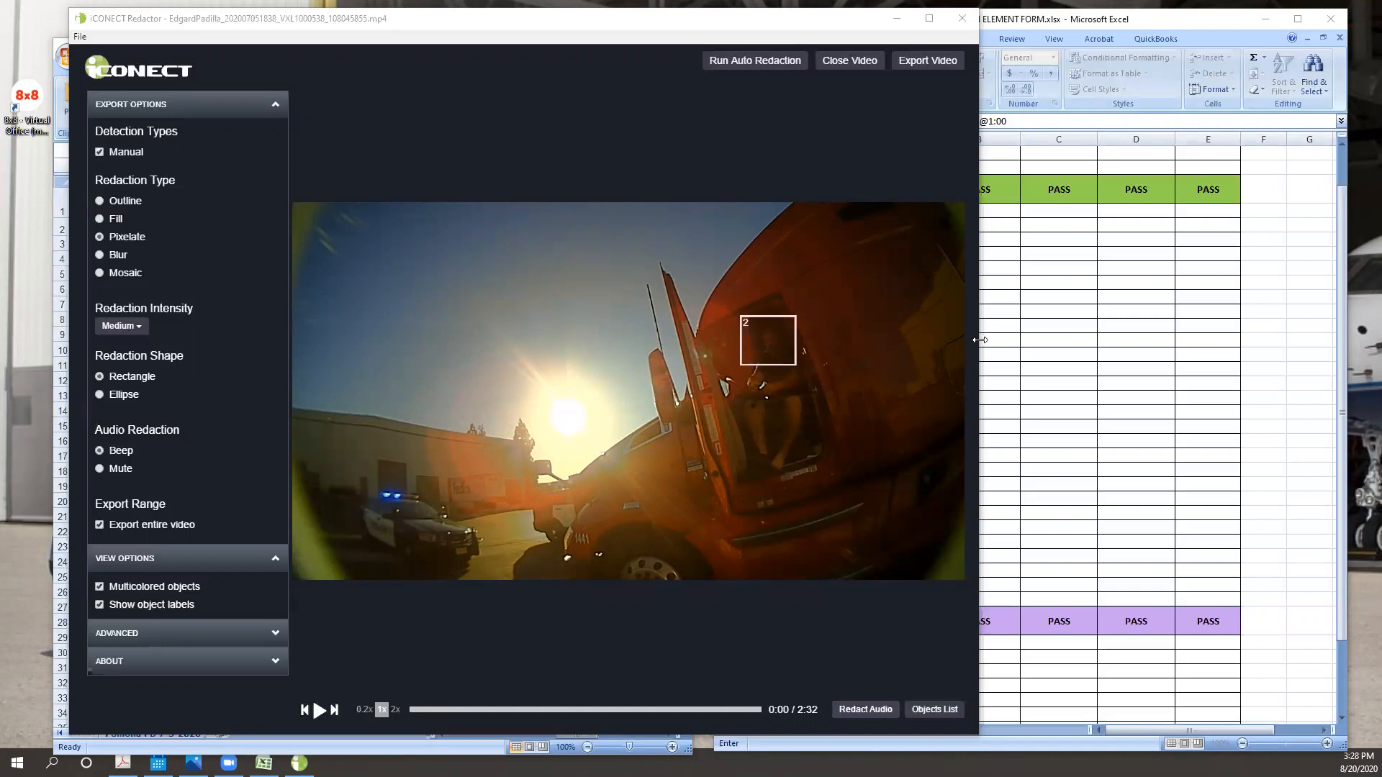
drag(981, 340, 1291, 324)
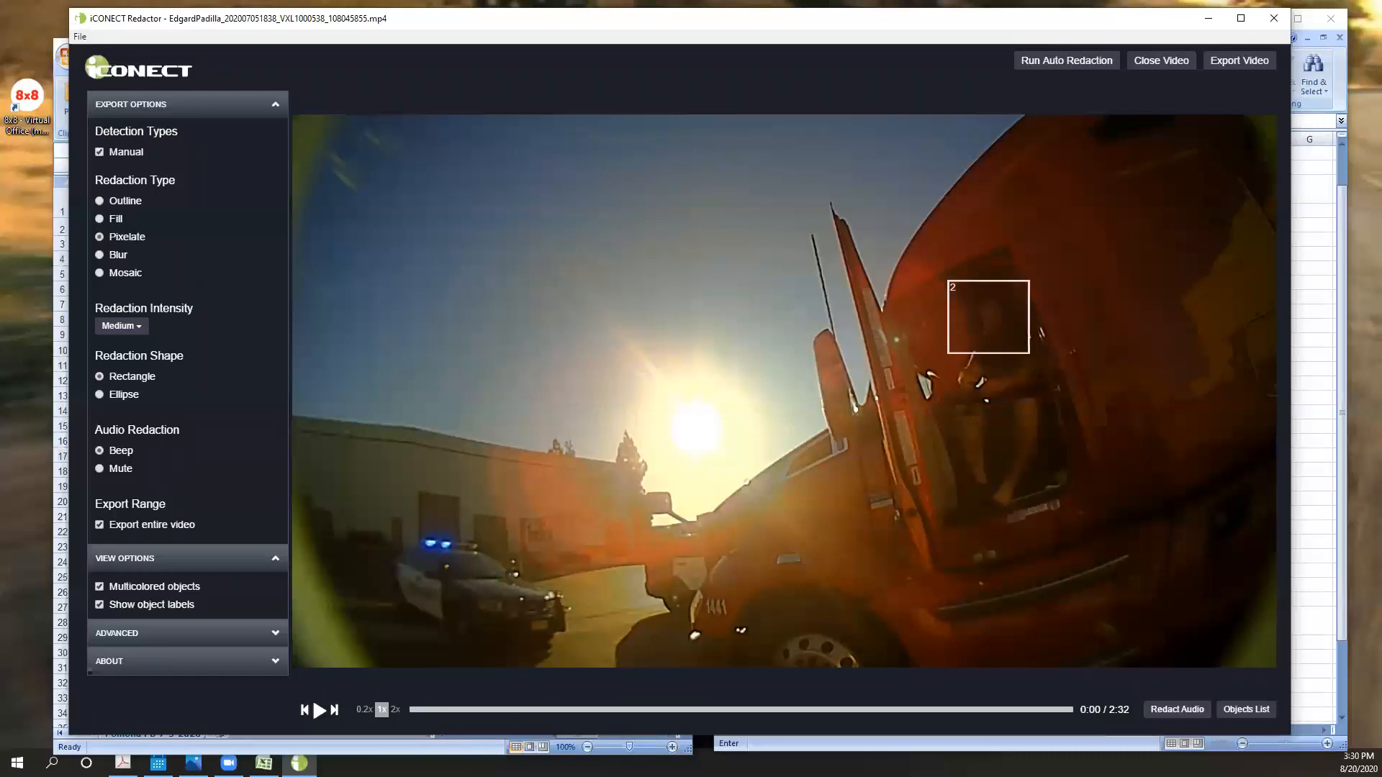
- Switch to the redaction workflow status workbook and examine the file names in C2:C9 plus the first row's runtime and view description
click(440, 733)
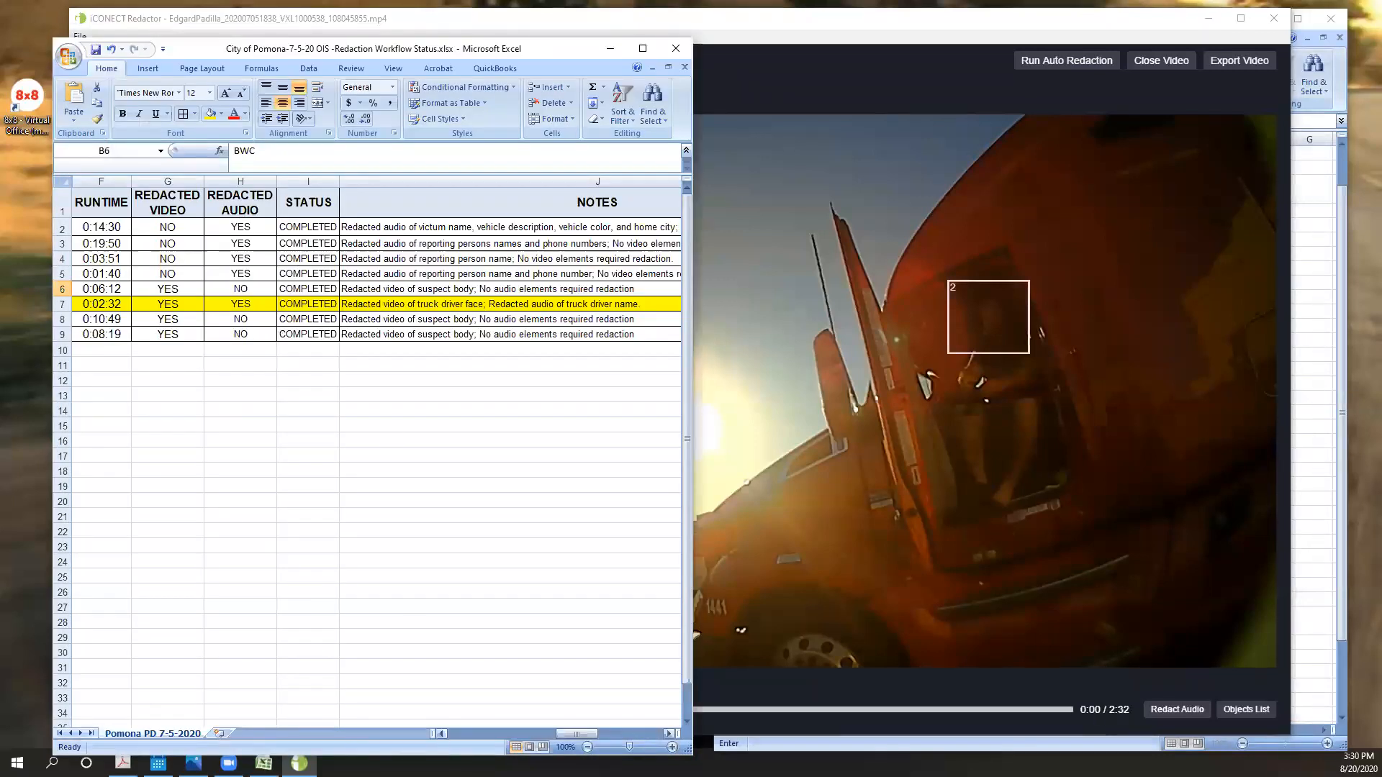
drag(575, 733, 468, 733)
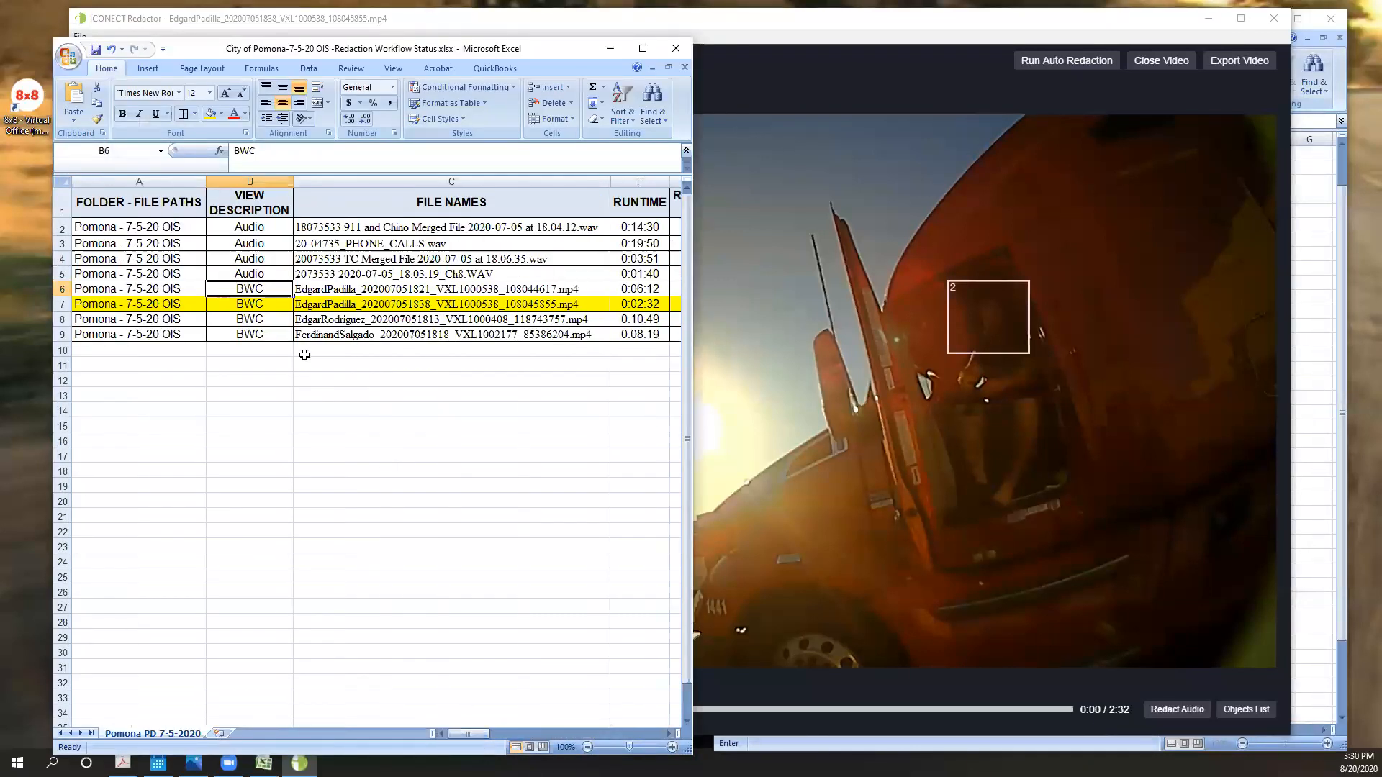
drag(375, 229, 373, 333)
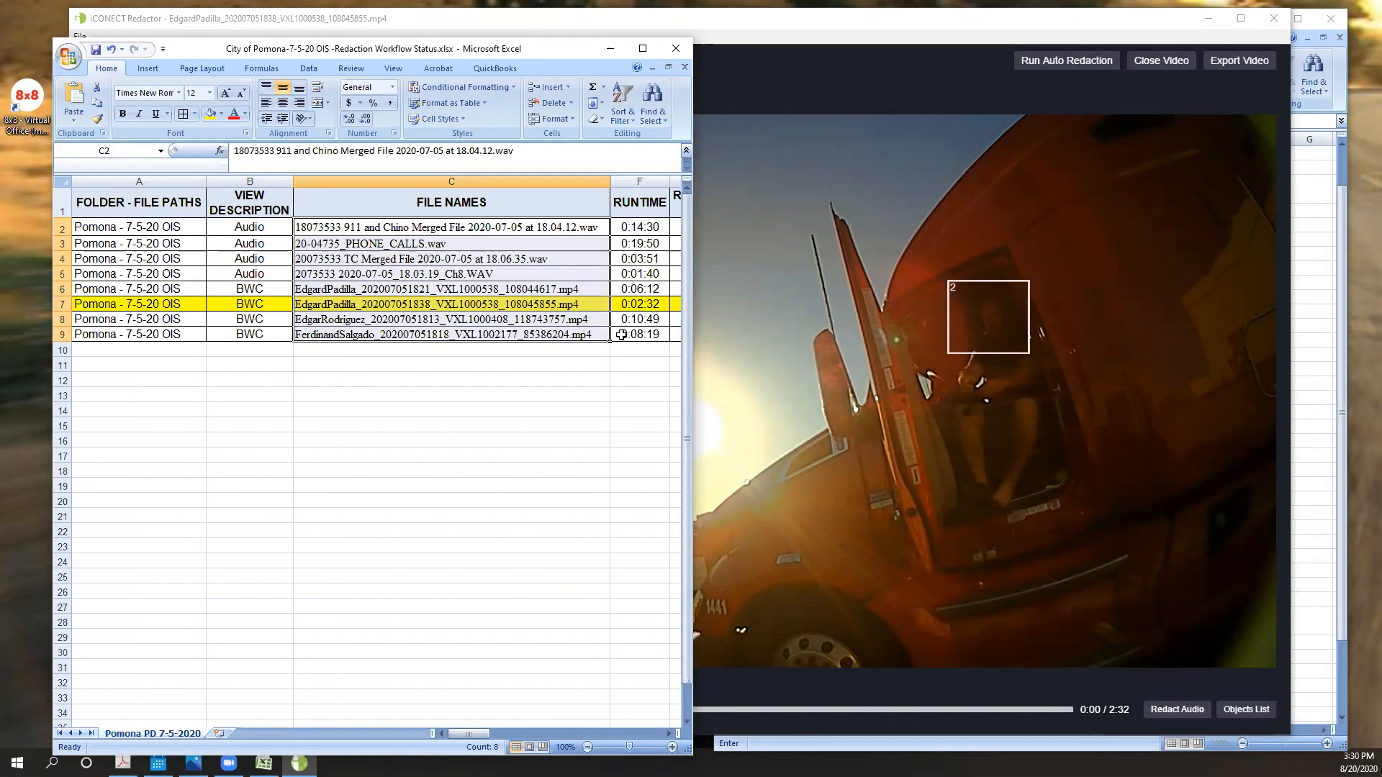
click(640, 226)
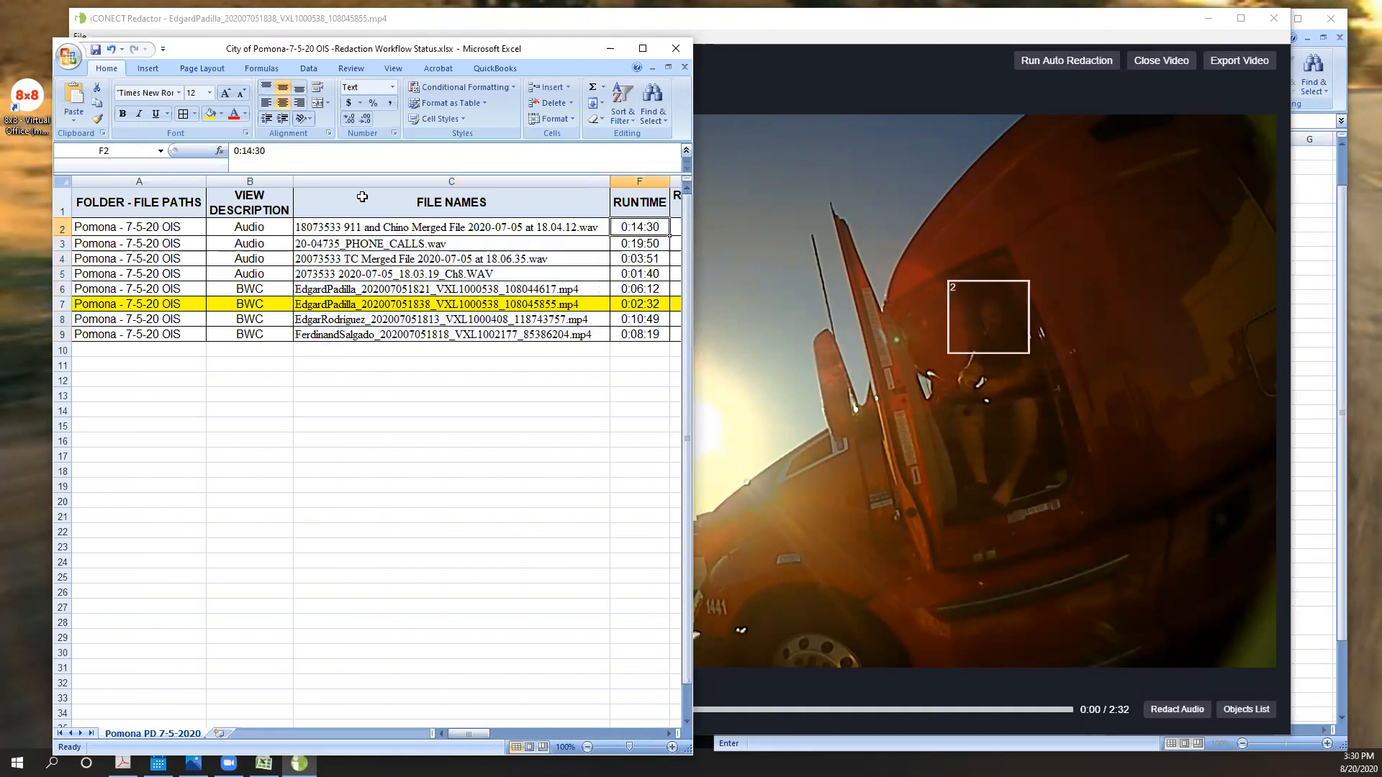
click(274, 226)
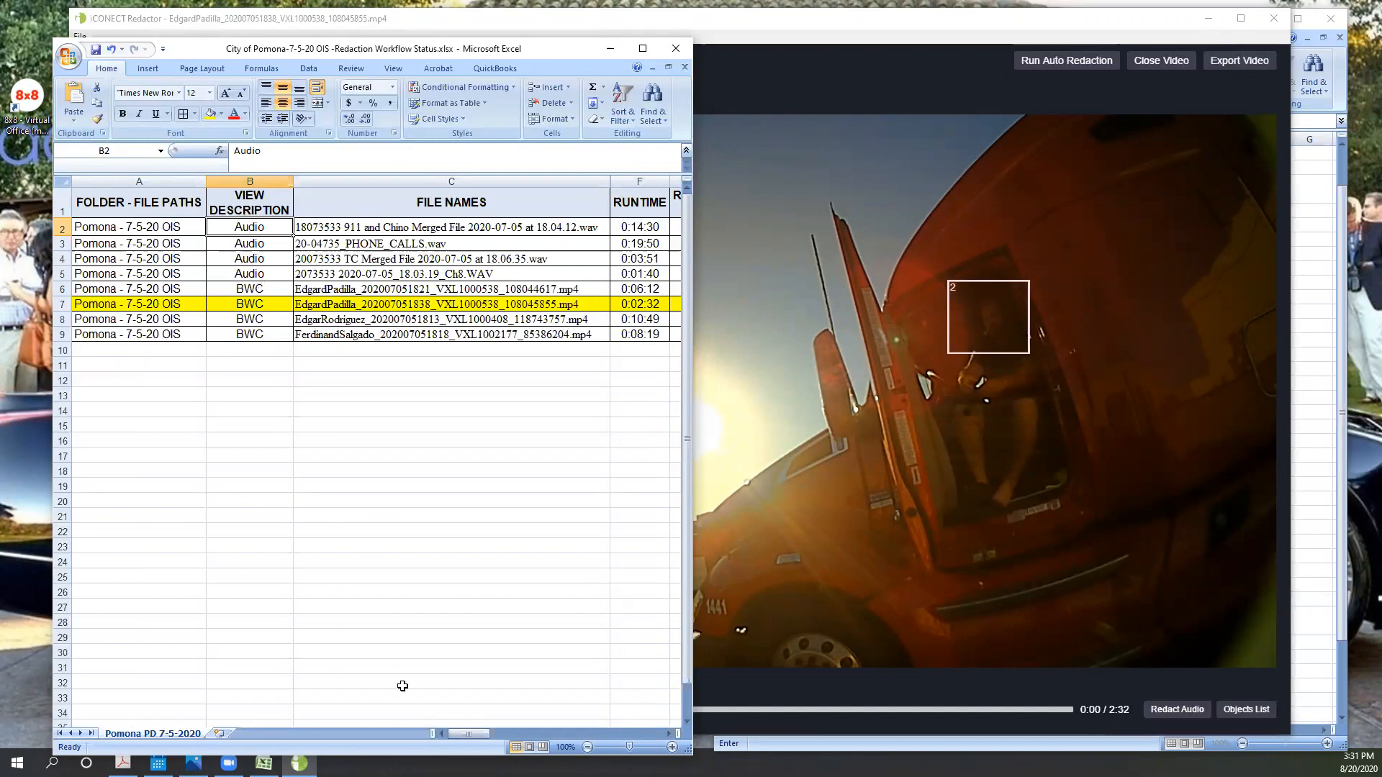
- Bring up the REDACTION ELEMENT FORM workbook and commit the entry "Truck Driver Name @1:00" in A36
click(269, 761)
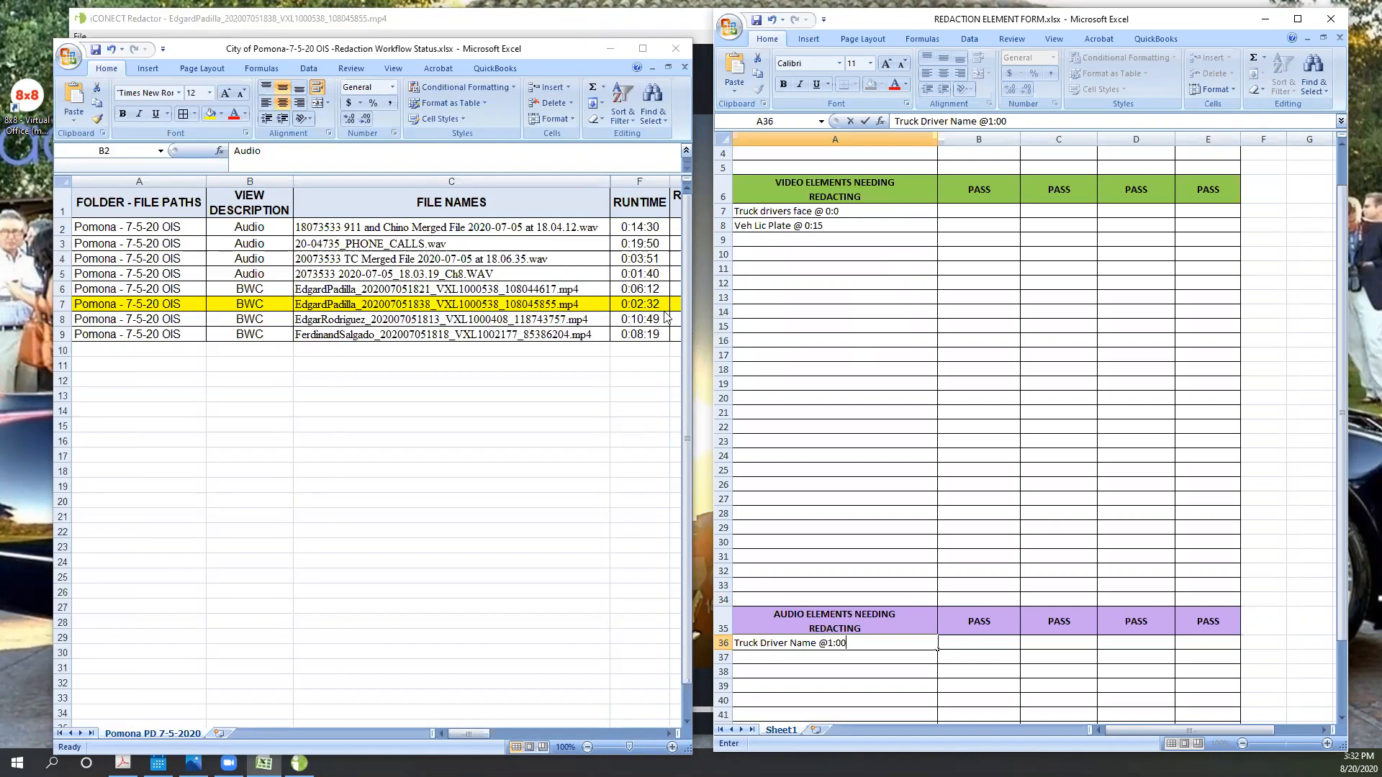
click(699, 275)
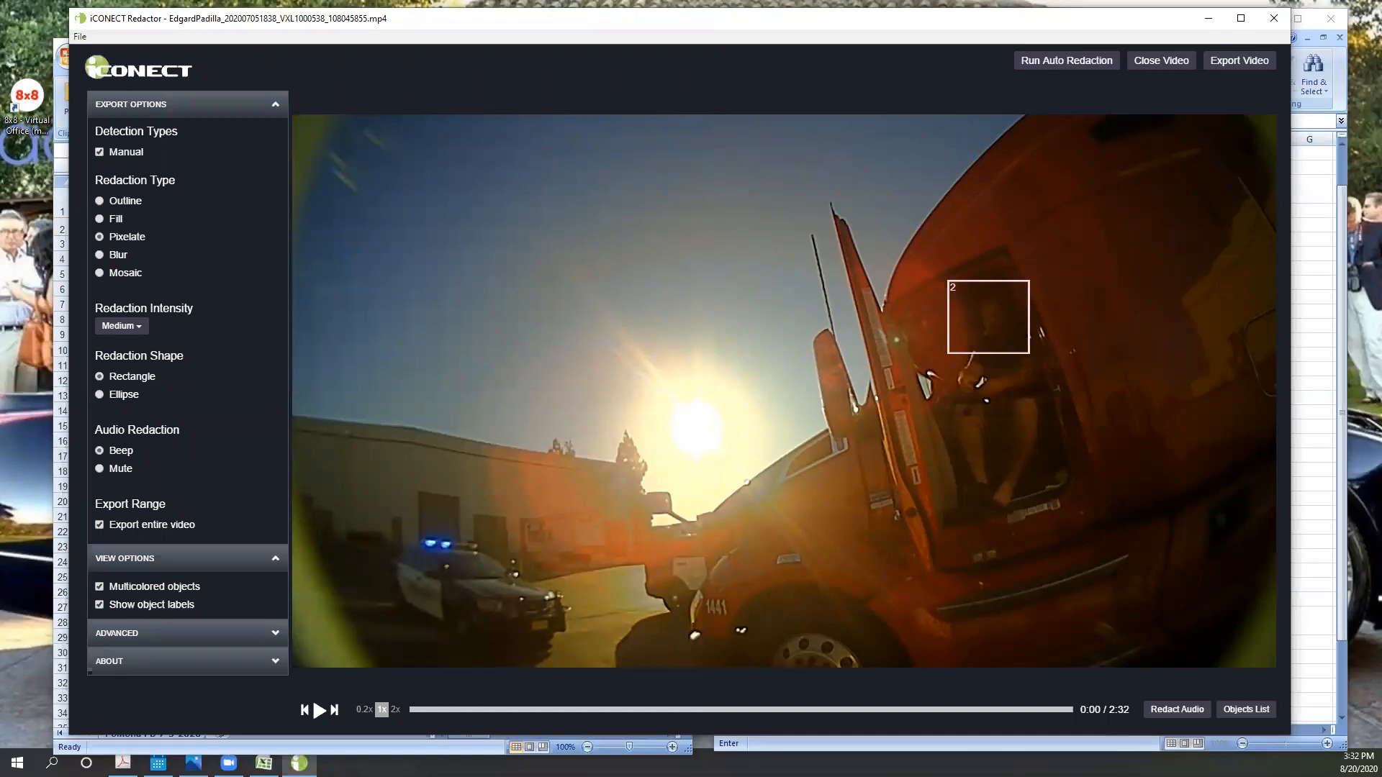
click(263, 763)
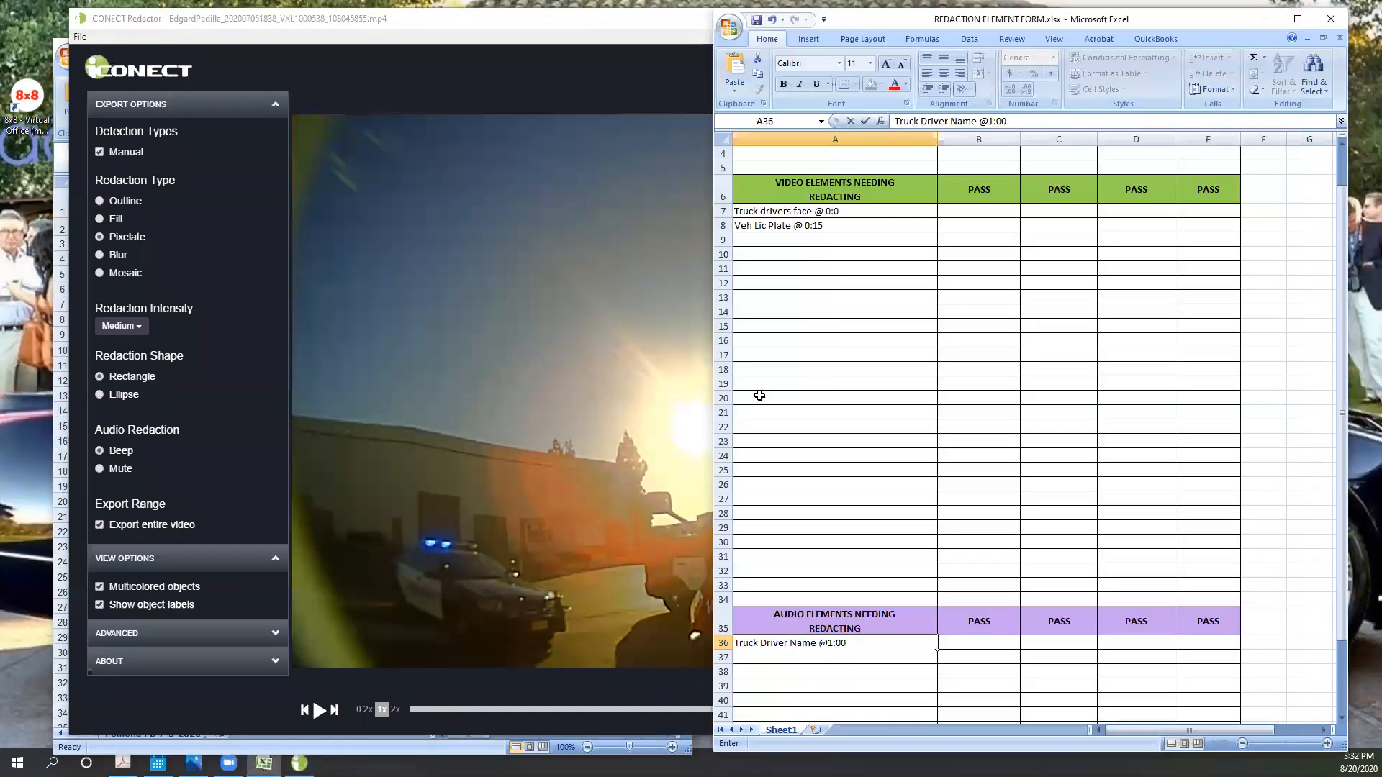
click(900, 400)
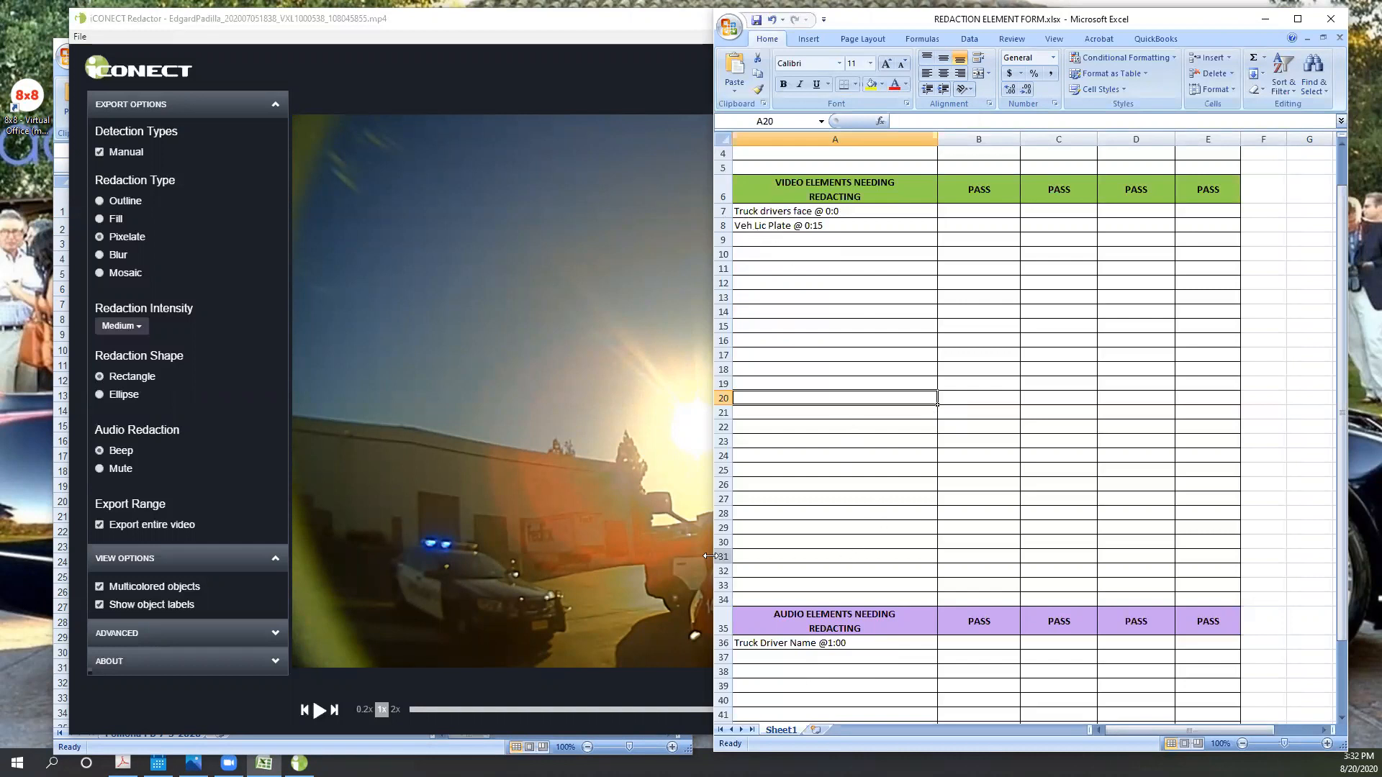
- View the opening frame in Redactor, then review the form's "Veh Lic Plate @ 0:15" entry and the empty rows below it
click(529, 499)
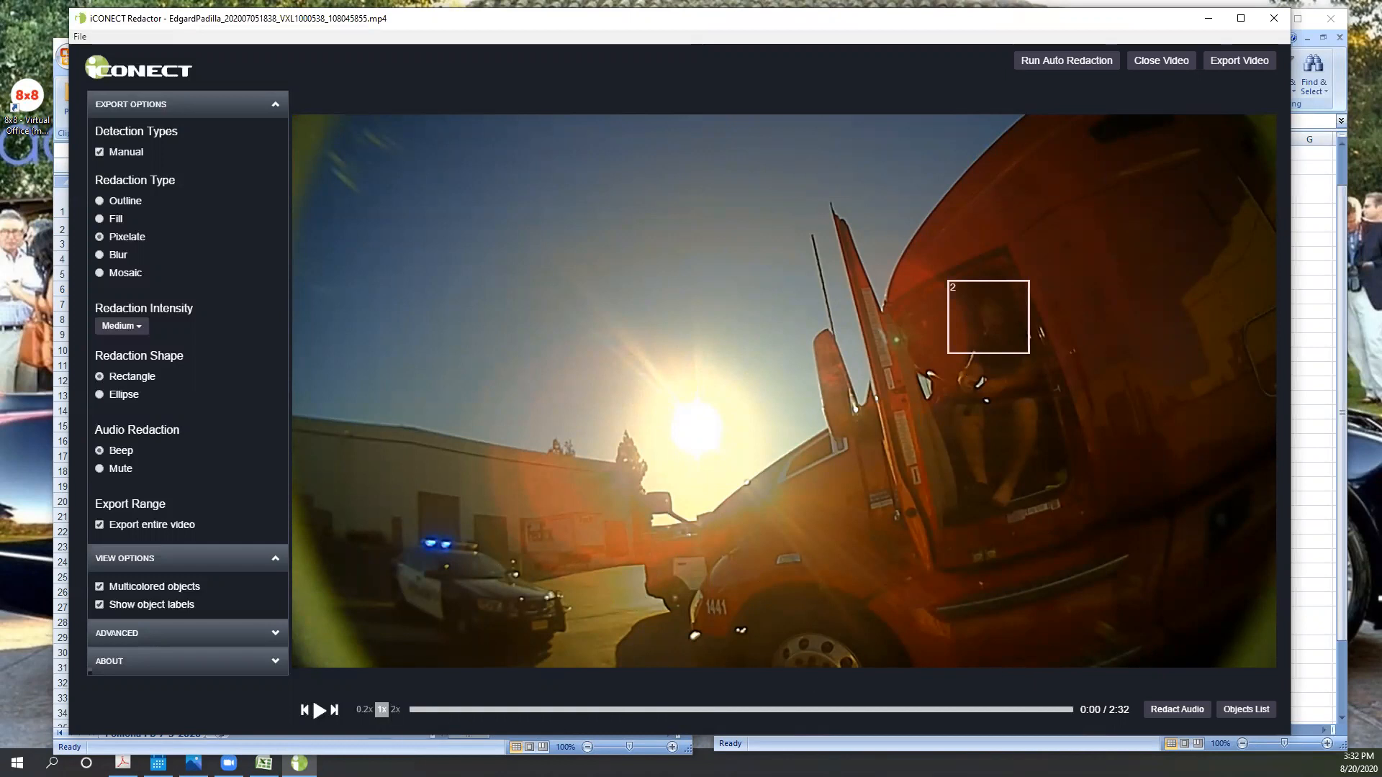
click(263, 763)
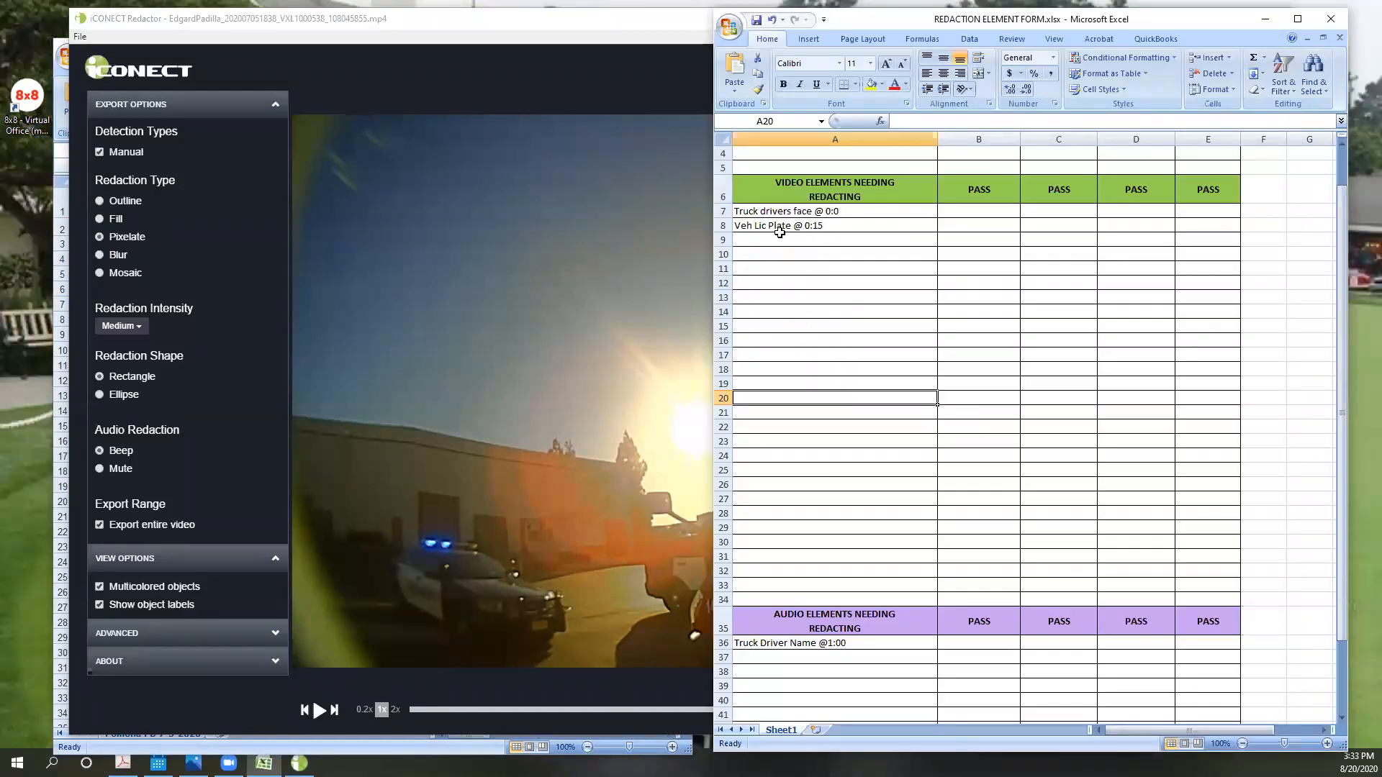
click(818, 225)
click(809, 243)
click(804, 258)
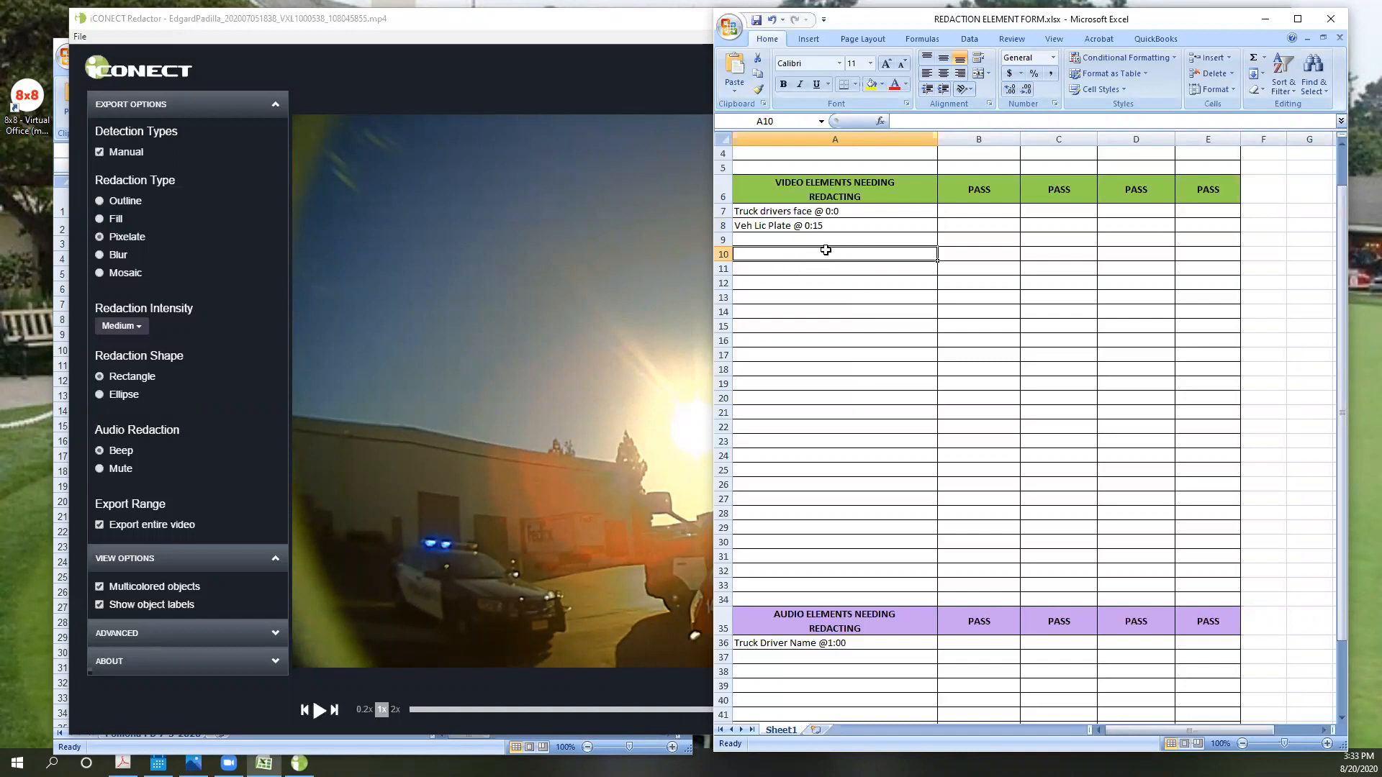
- Compare the form's "Truck drivers face @ 0:0" entry with the redaction box on the video's opening frame in Redactor
click(641, 559)
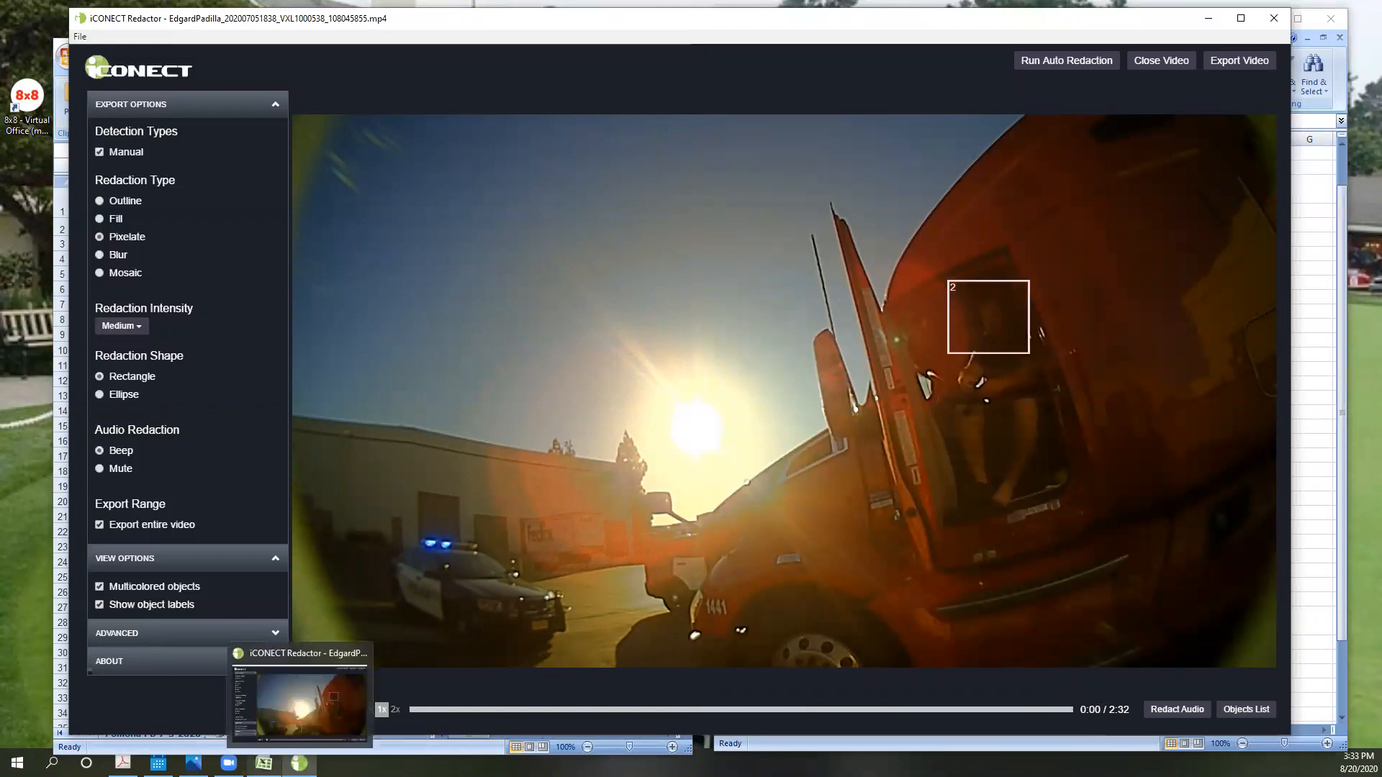
click(264, 763)
click(809, 211)
click(665, 254)
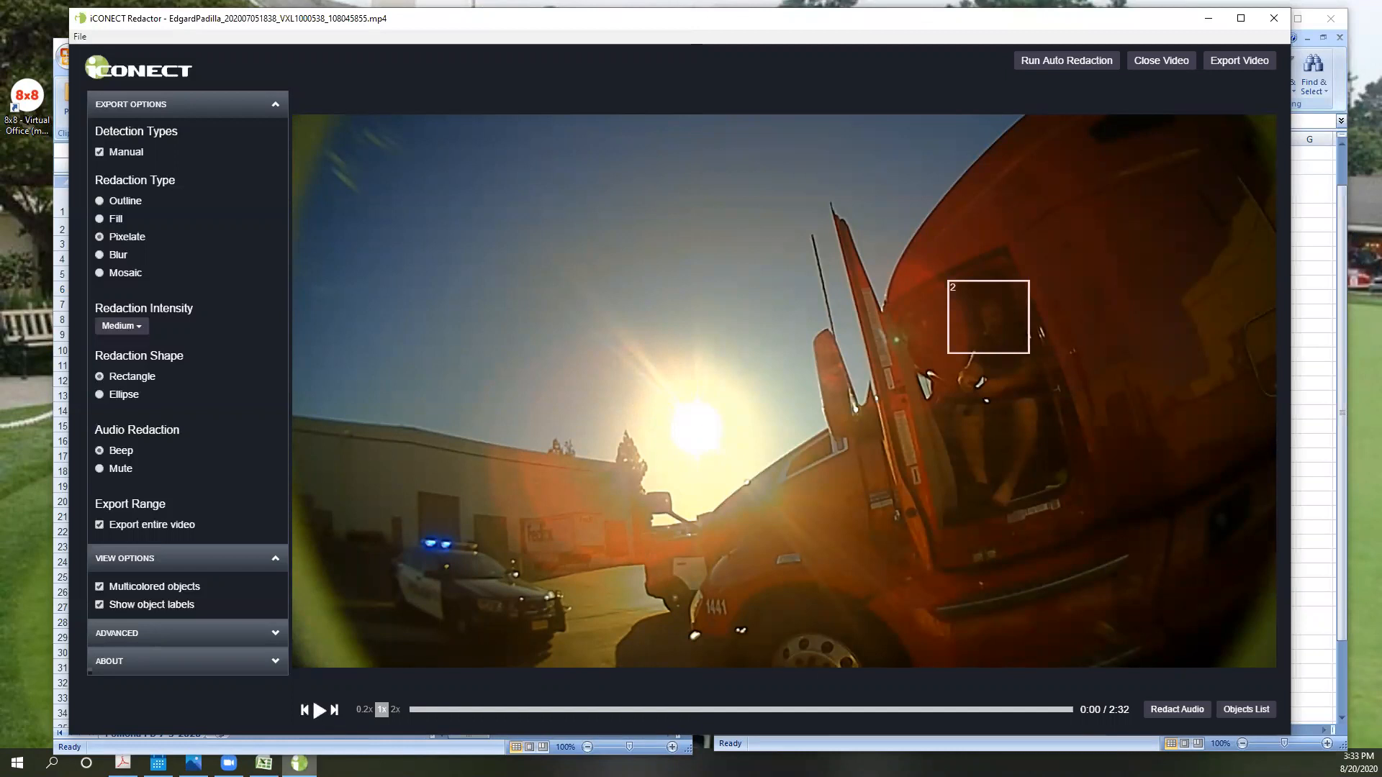
click(264, 763)
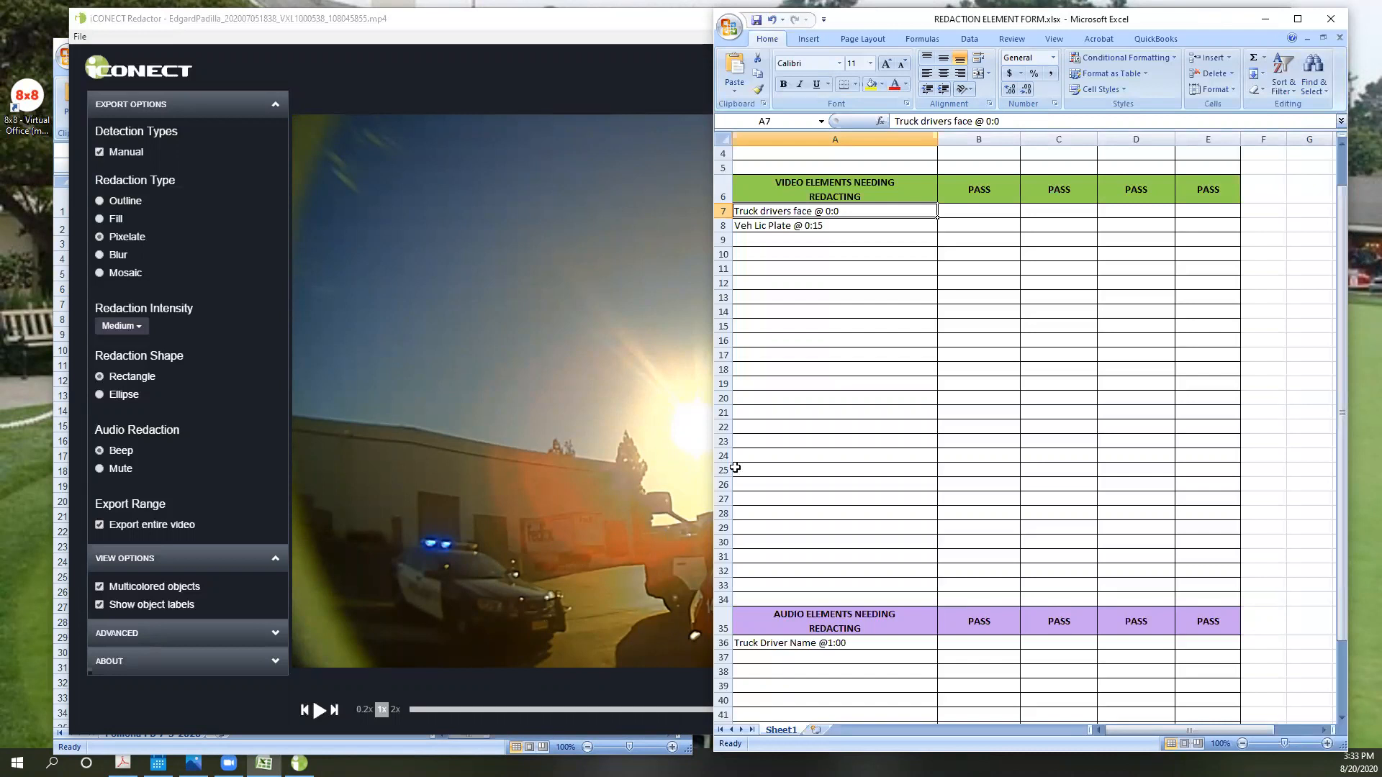
click(636, 268)
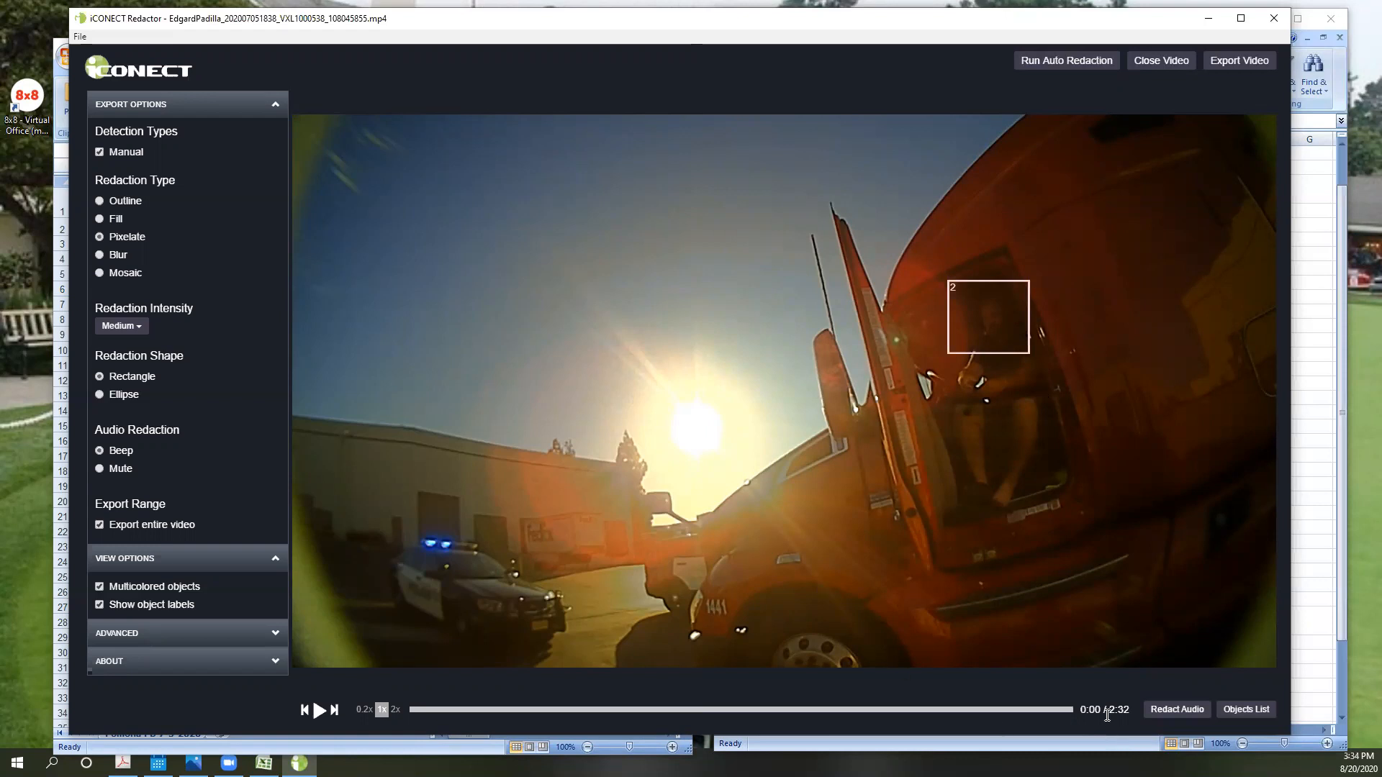
- Show the audio redaction timeline and play the video from the start, pausing at about 0:21
click(1177, 710)
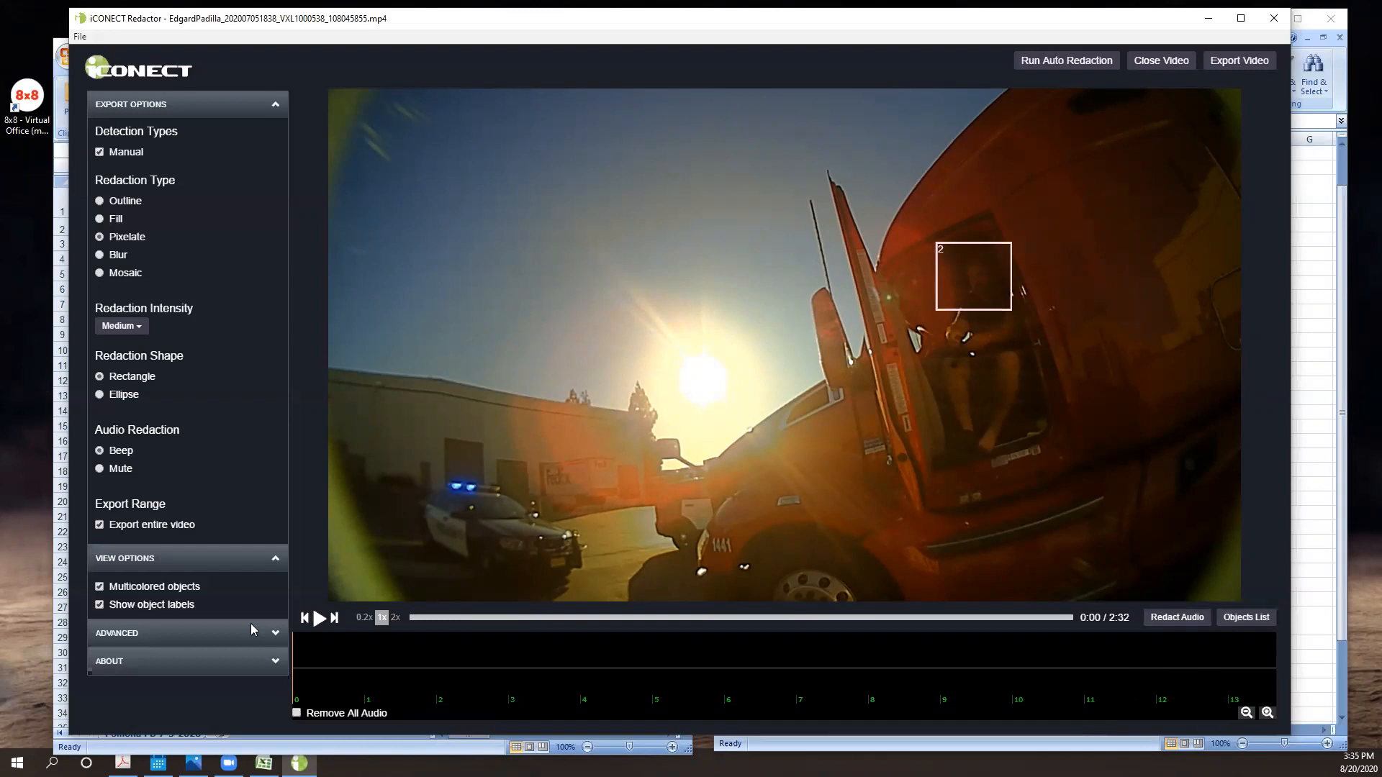
click(320, 620)
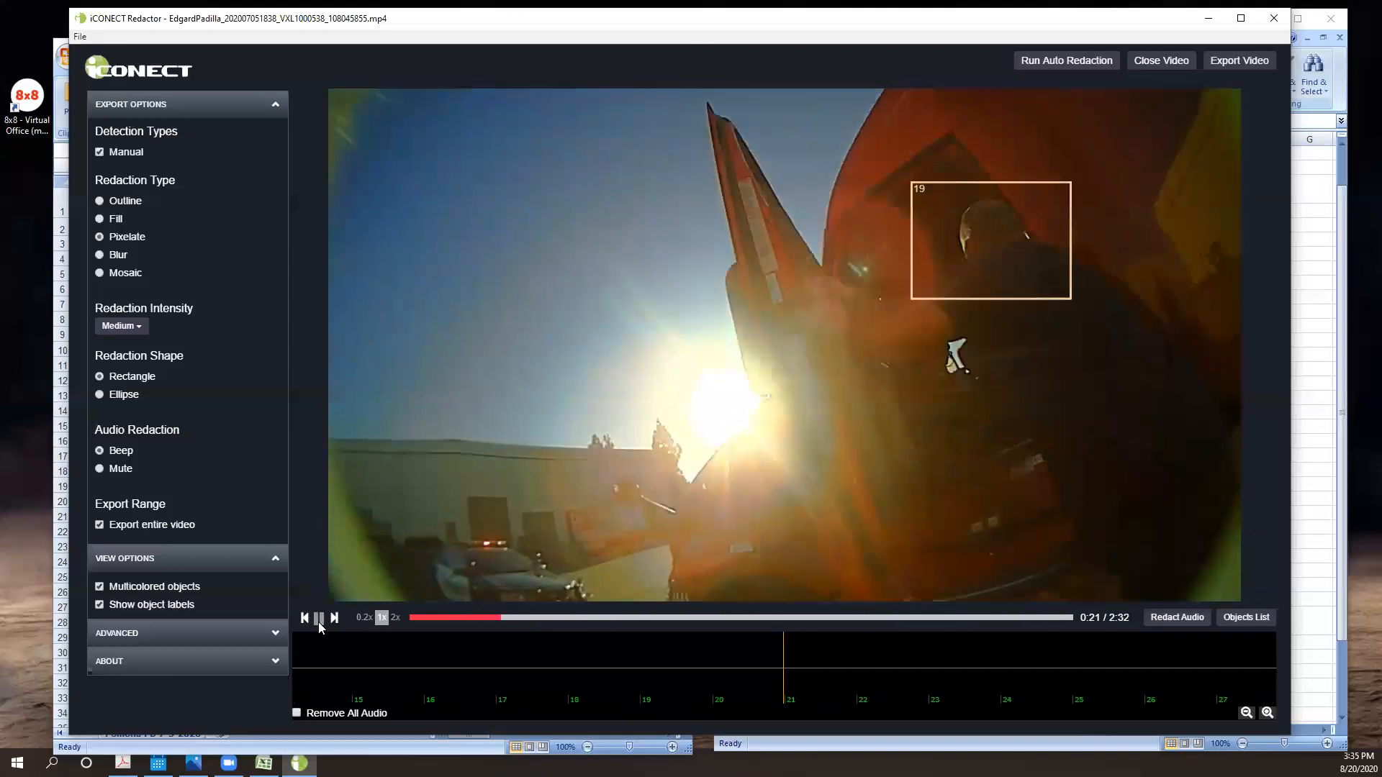
click(318, 619)
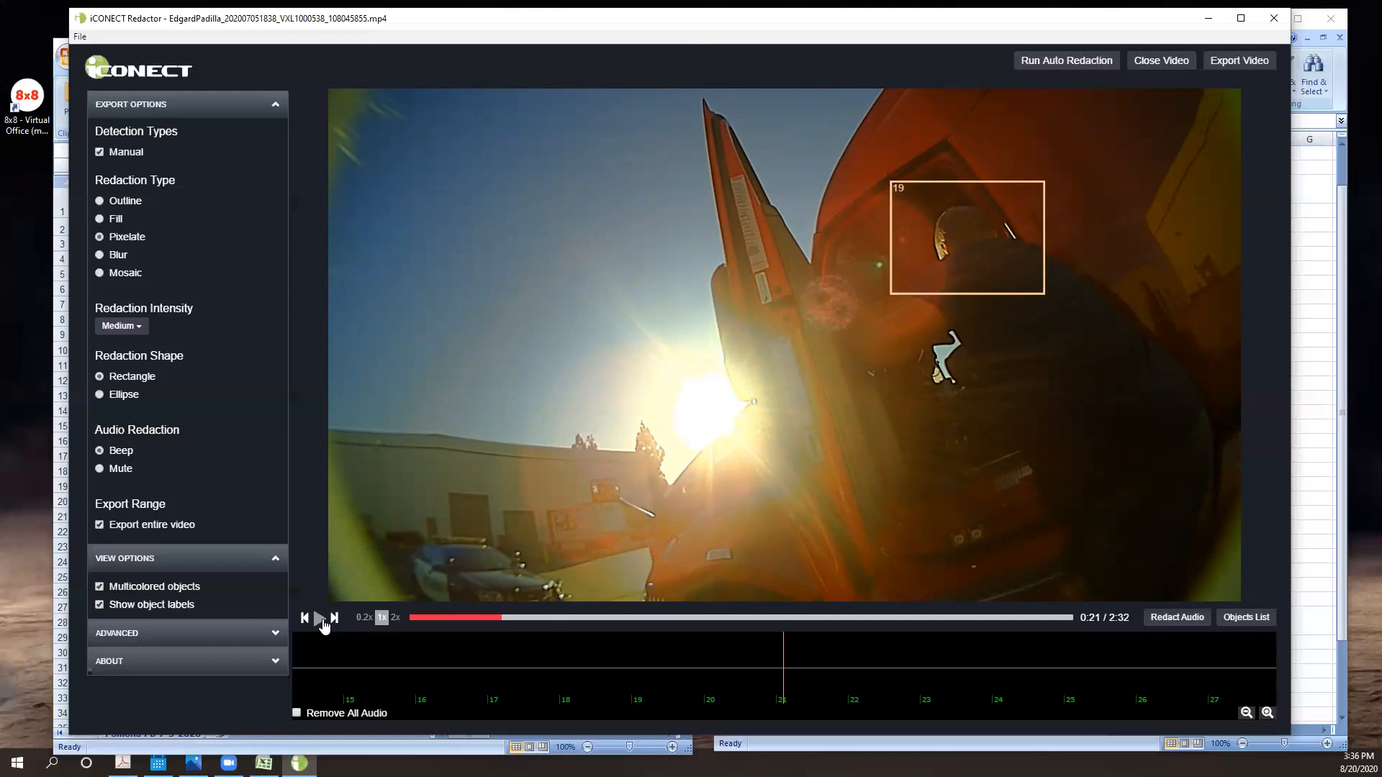
- Switch to the status workbook and point out the audio file names in C3 and C2
click(264, 761)
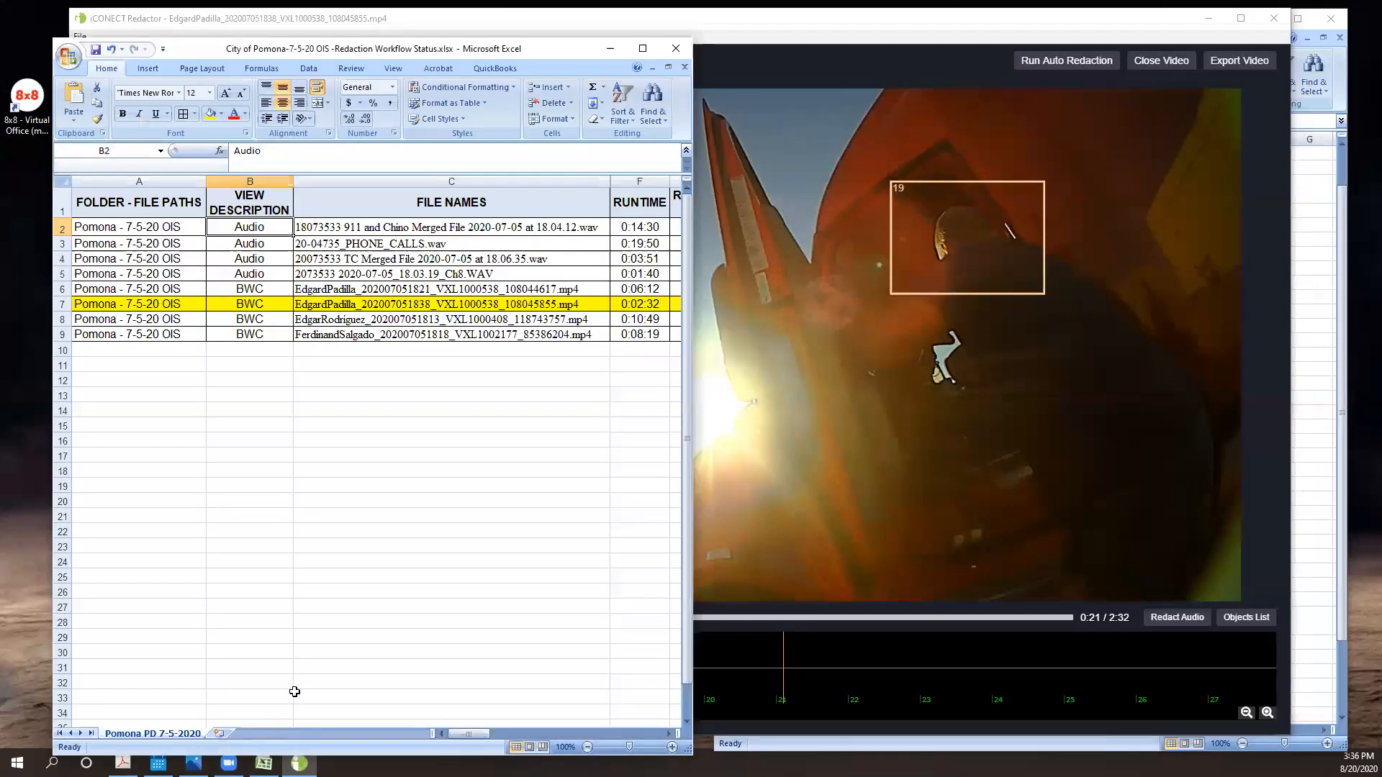
click(369, 247)
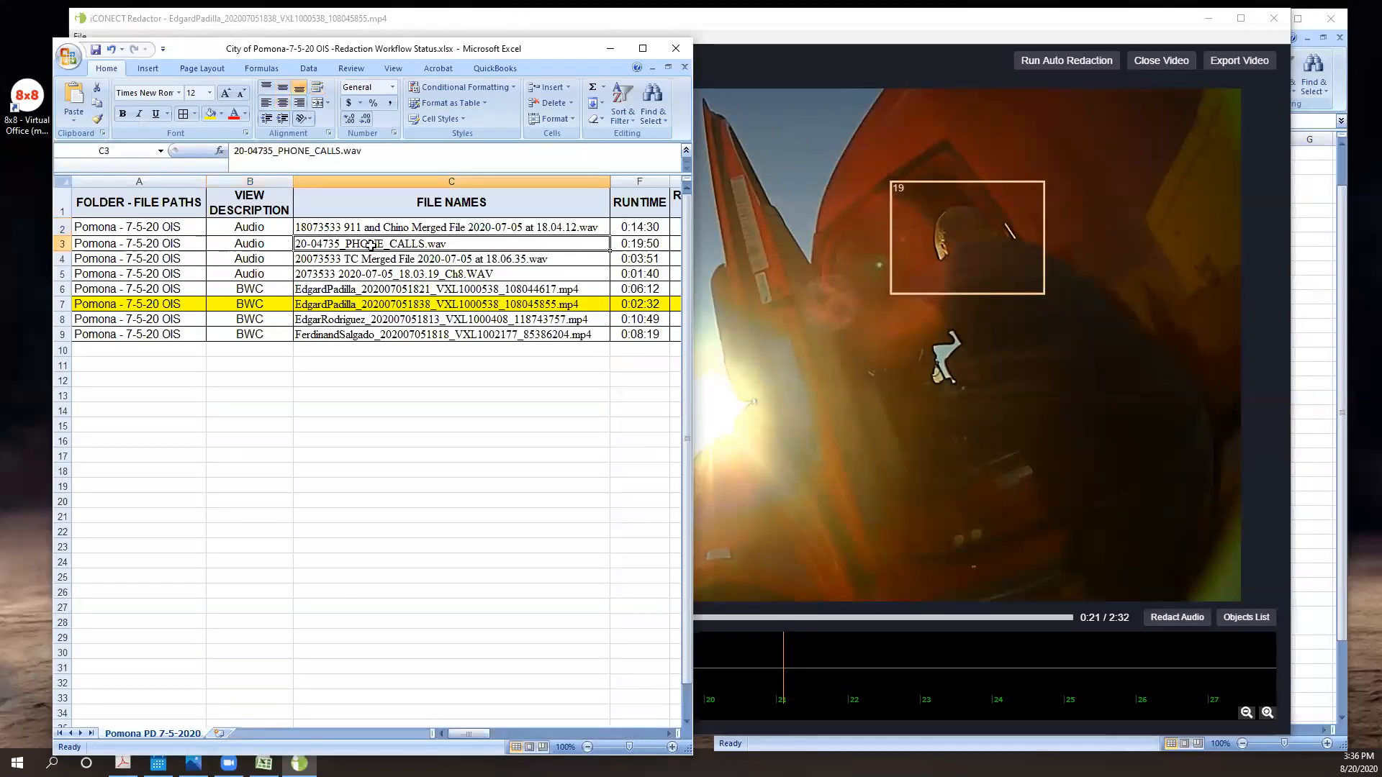
click(382, 229)
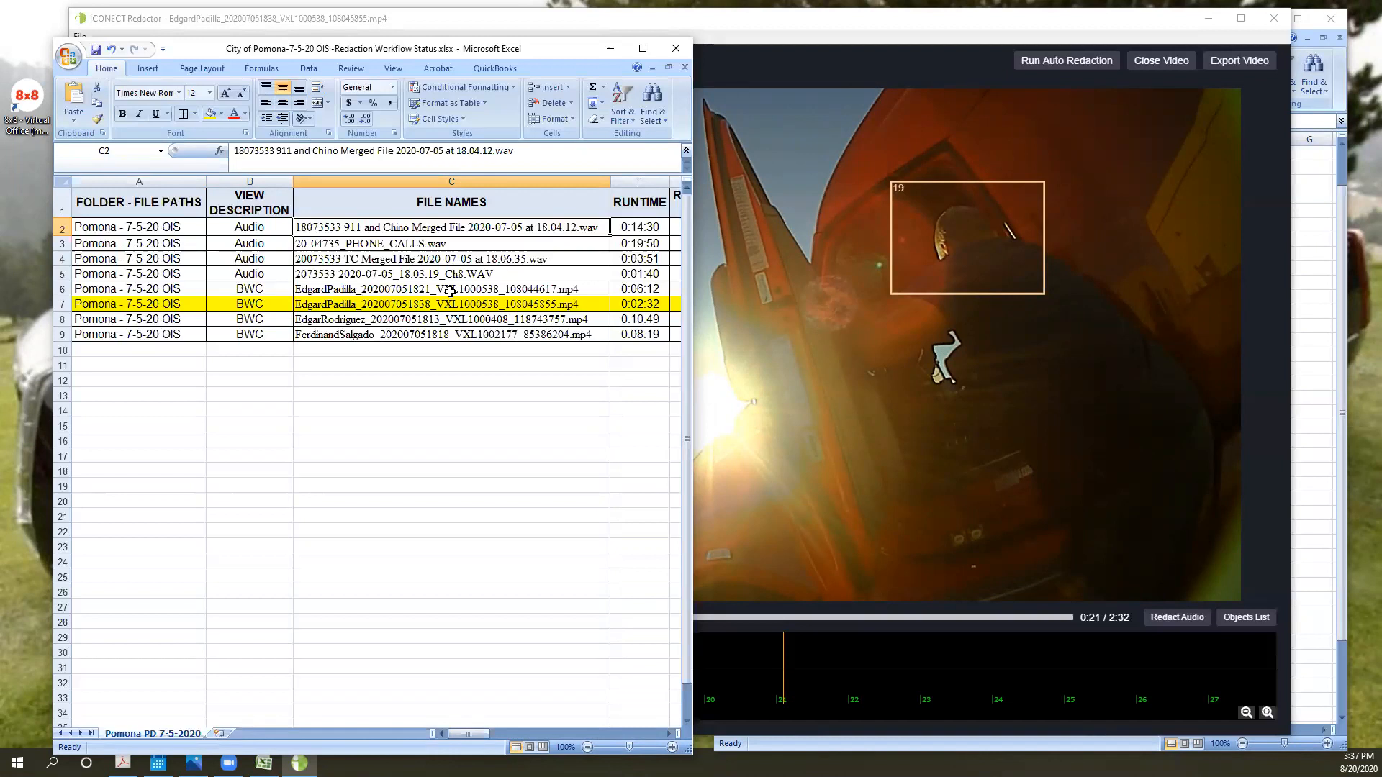
- Return to Redactor and resume playback, pausing at about 0:38 near the marked audio redactions
click(795, 383)
click(319, 620)
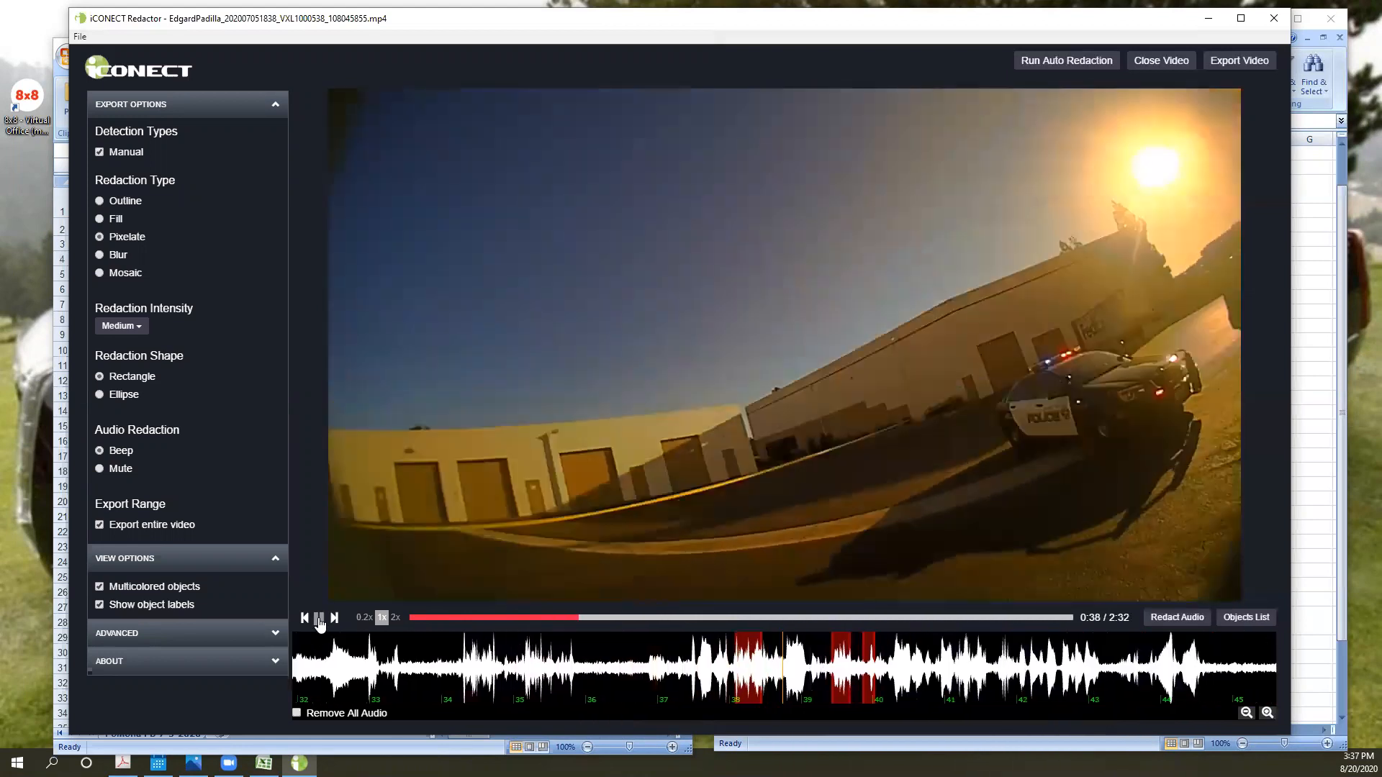
click(319, 619)
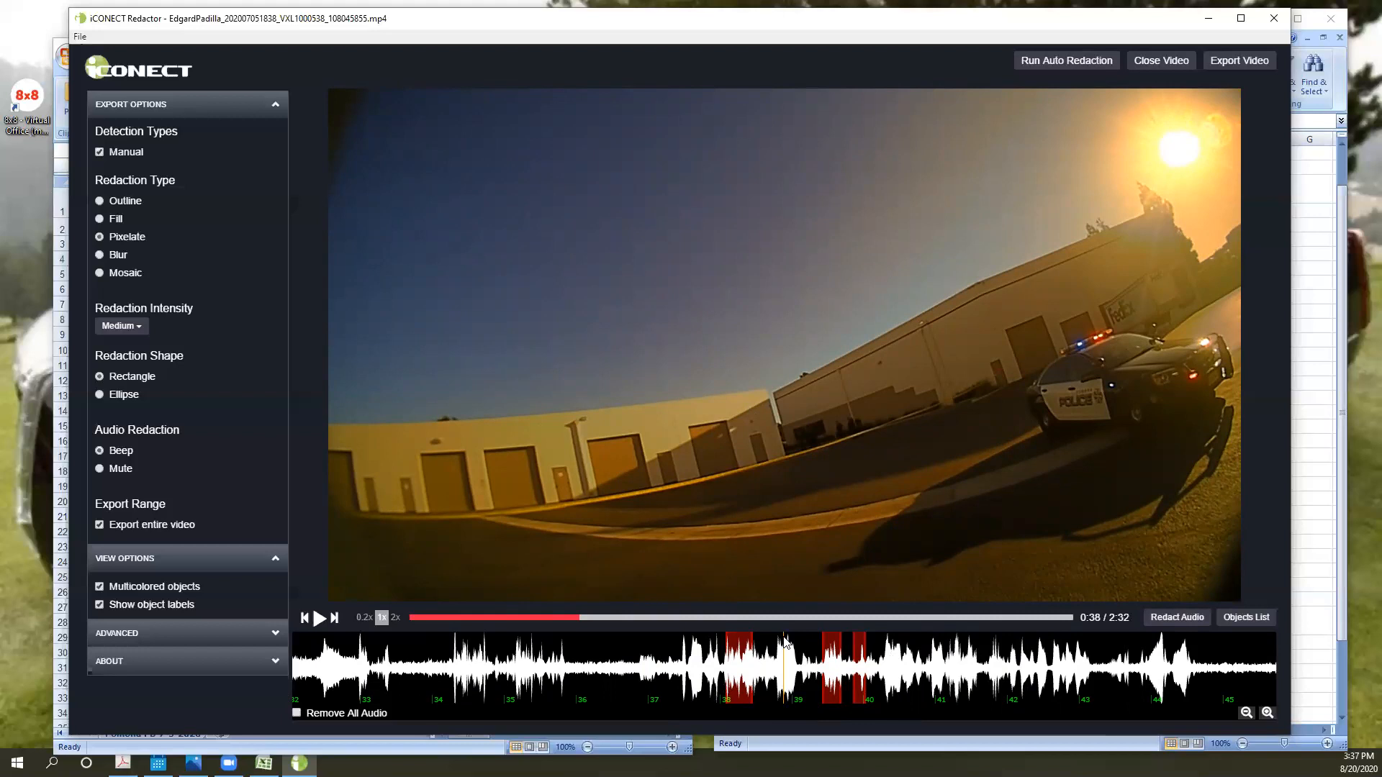
- Step backward and forward through the frames around 0:38 to examine the position relative to the audio redactions
key(Left)
key(Left)
key(Left)
key(Right)
key(Right)
key(Right)
key(Right)
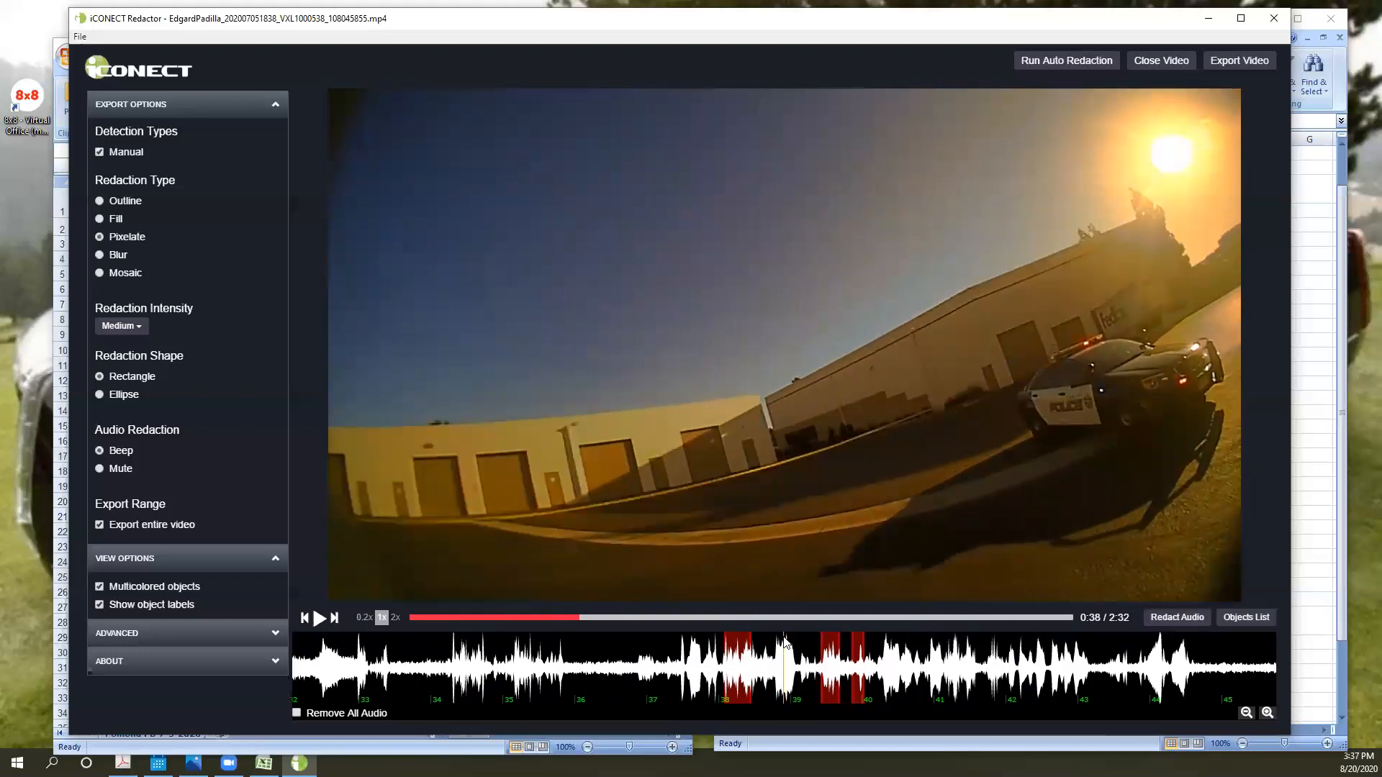
key(Left)
key(Left)
key(Left)
key(Left)
key(Left)
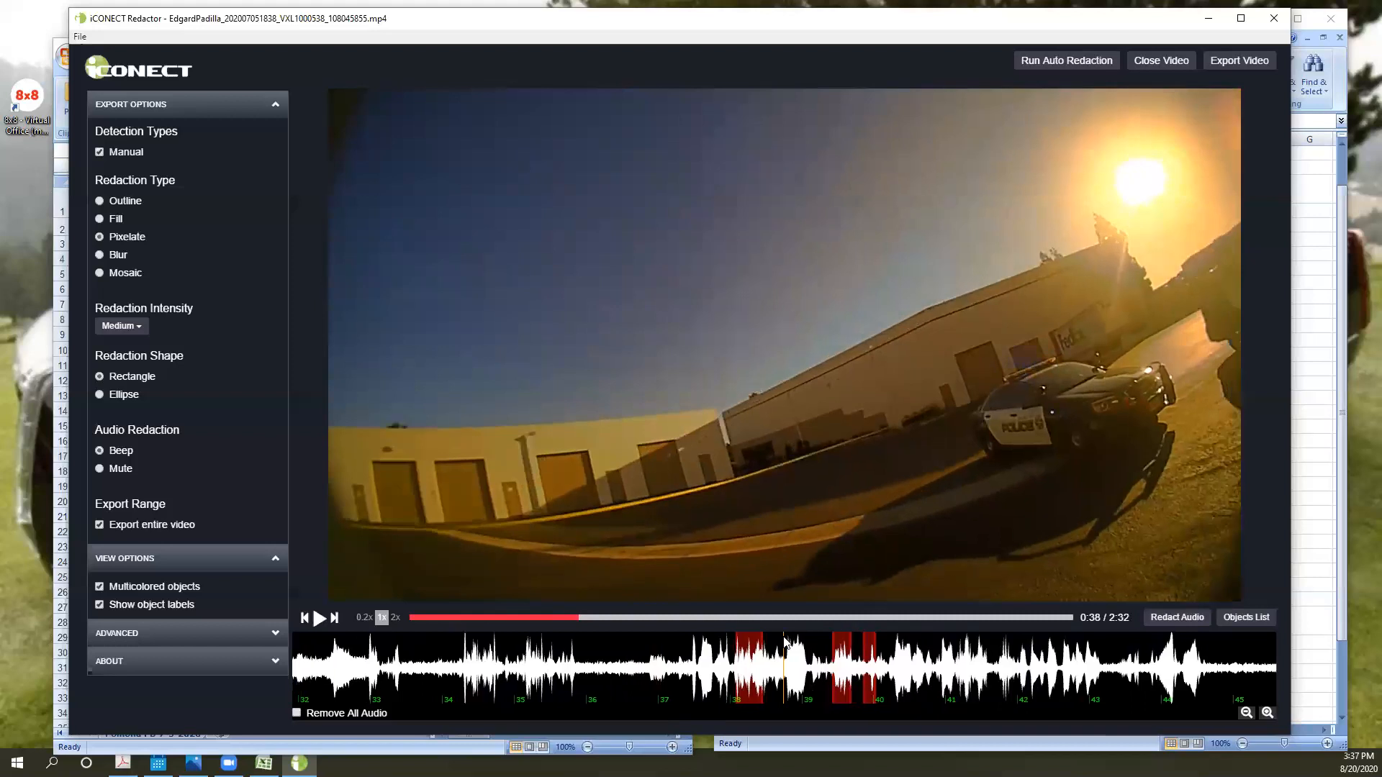
key(Right)
key(Right)
key(Right)
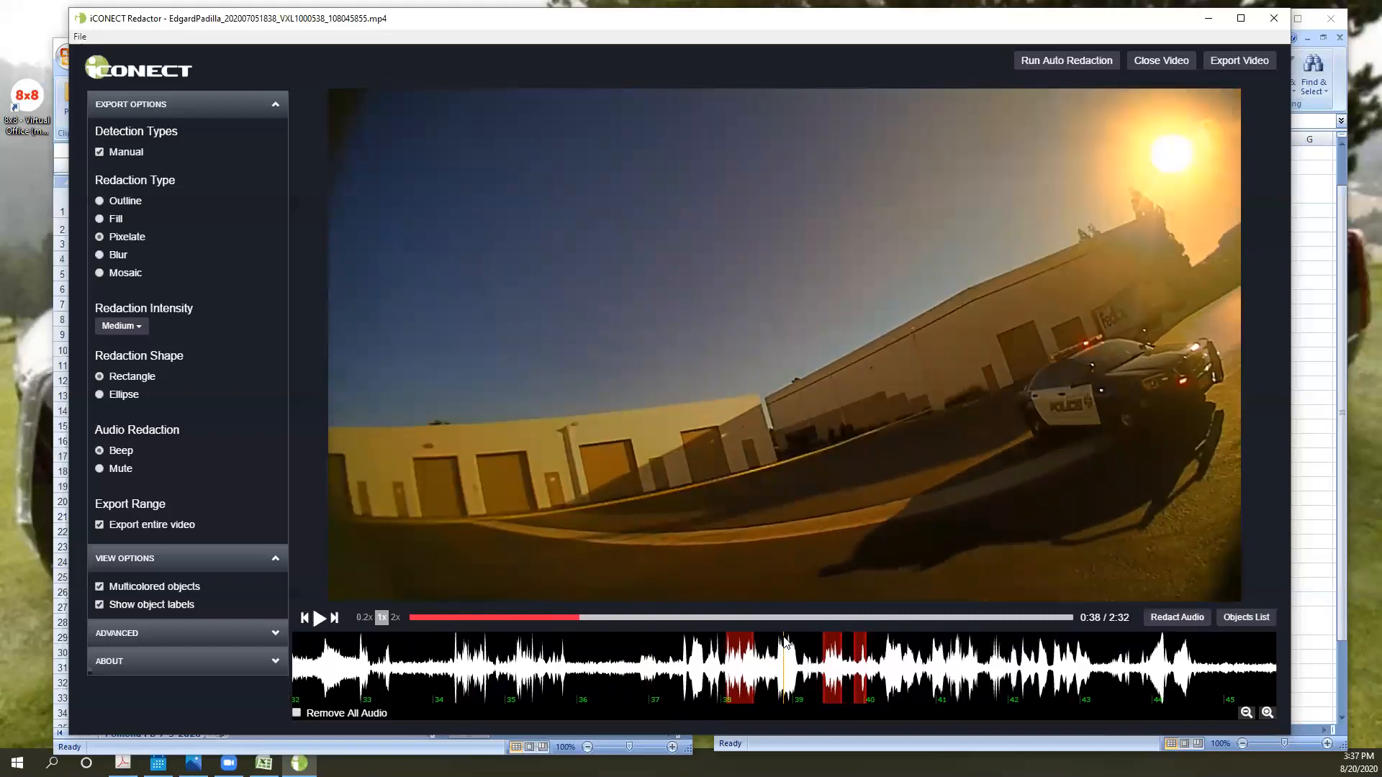
- Step the video back to 0:37 and remove the audio redaction segment starting at the 38-second mark
key(Left)
key(Left)
key(Left)
key(Left)
key(Left)
key(Left)
key(Left)
key(Left)
key(Left)
key(Left)
key(Left)
key(Left)
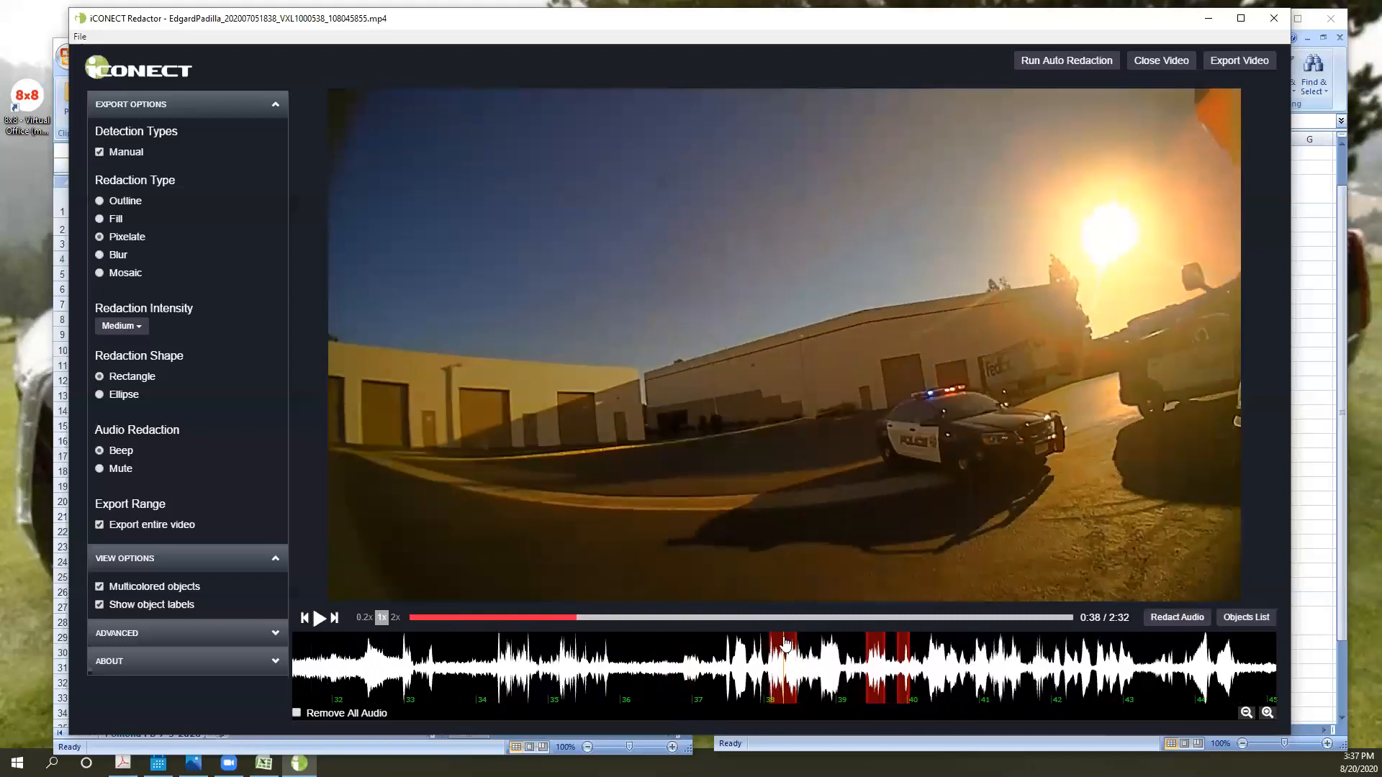
key(Left)
key(Left)
key(Left)
key(Left)
key(Left)
key(Left)
key(Left)
key(Left)
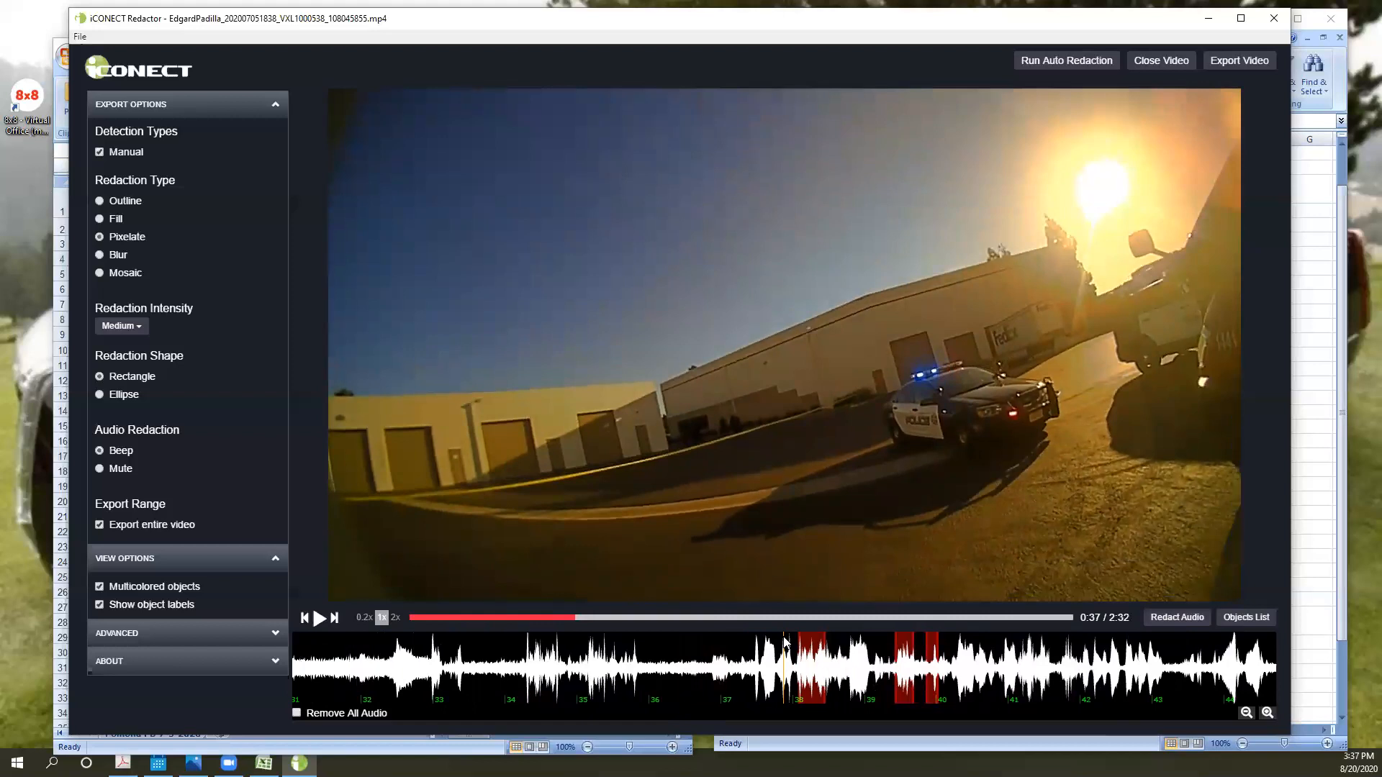
right_click(812, 688)
click(864, 692)
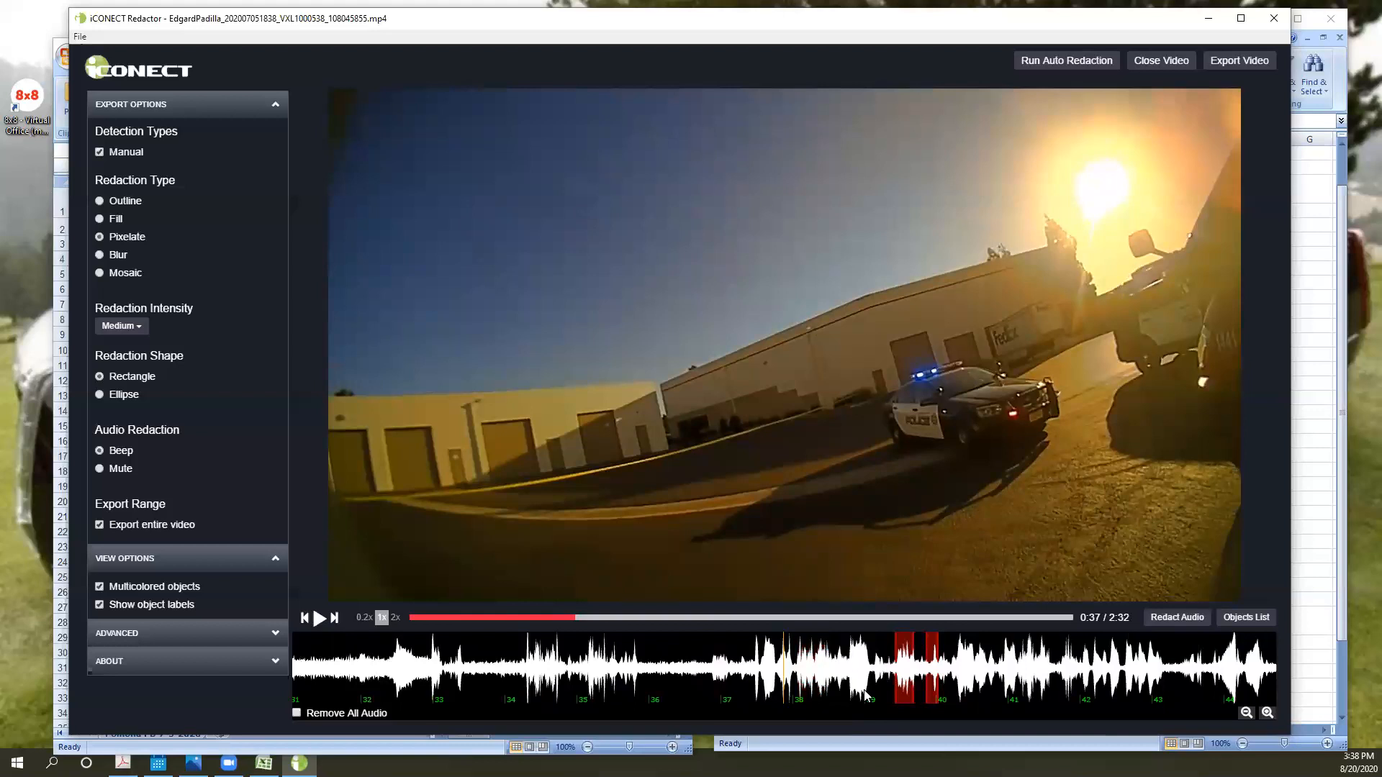
- Replay the short passage between 0:37 and 0:38 several times, stepping back each time, to locate the speech that needs redacting
key(space)
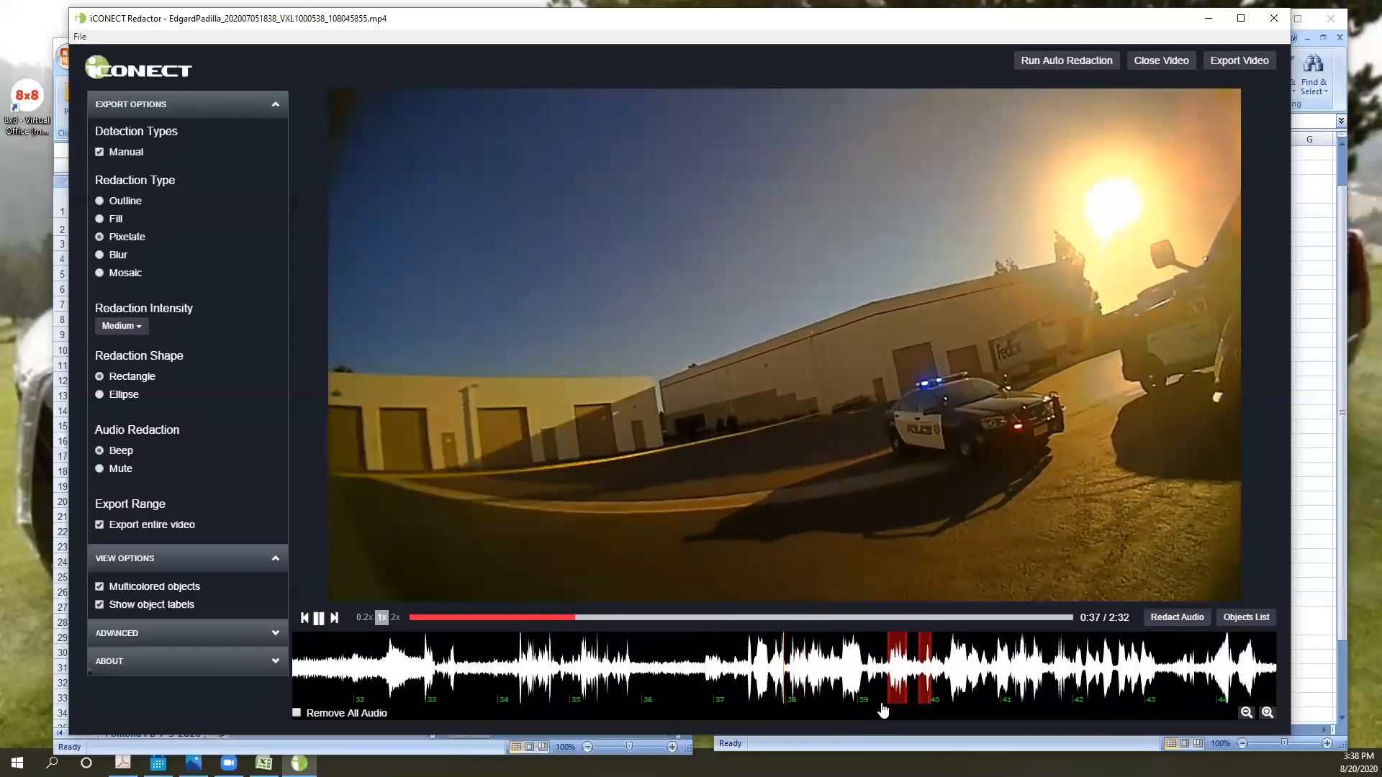
key(space)
key(Left)
key(Left)
key(Left)
key(Left)
key(Left)
key(Left)
key(Left)
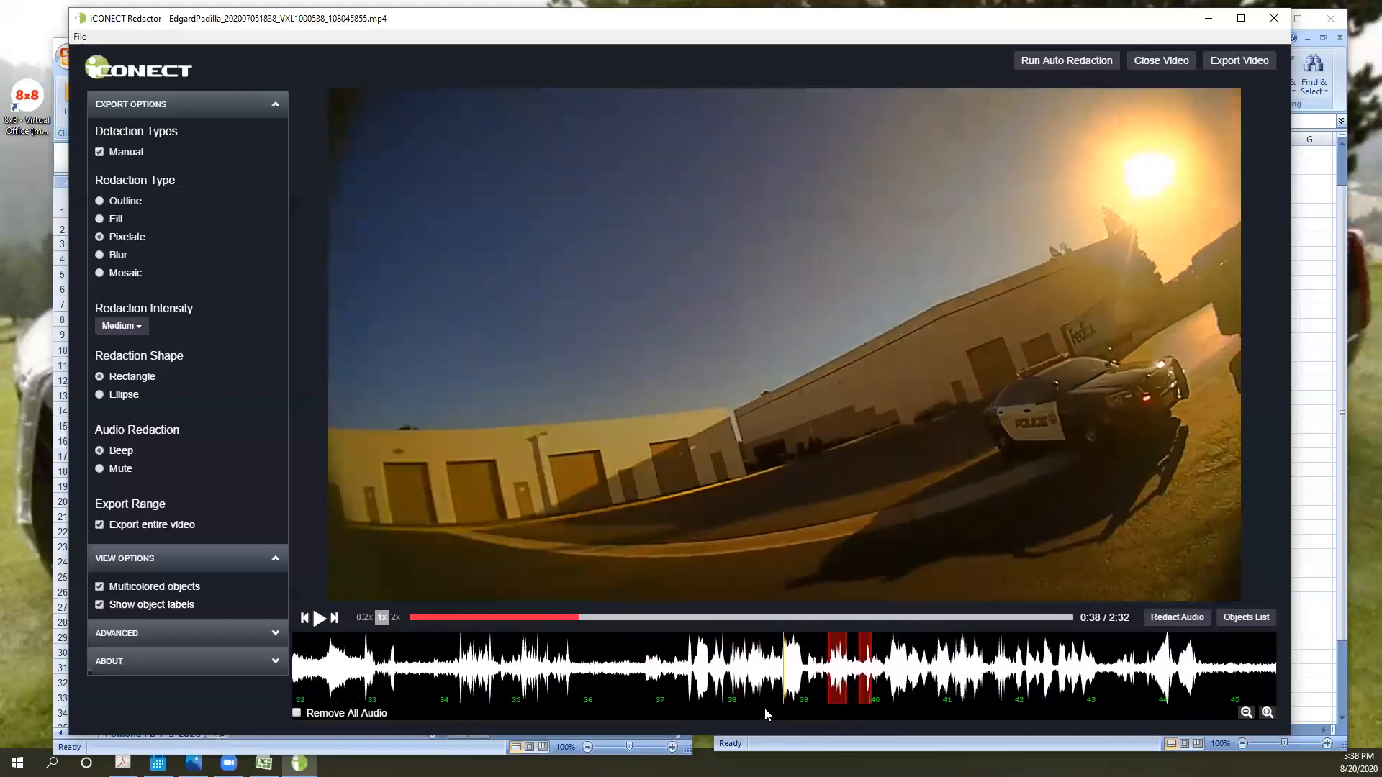
key(Left)
key(Left)
key(Left)
key(Left)
key(Left)
key(Left)
key(Left)
key(Left)
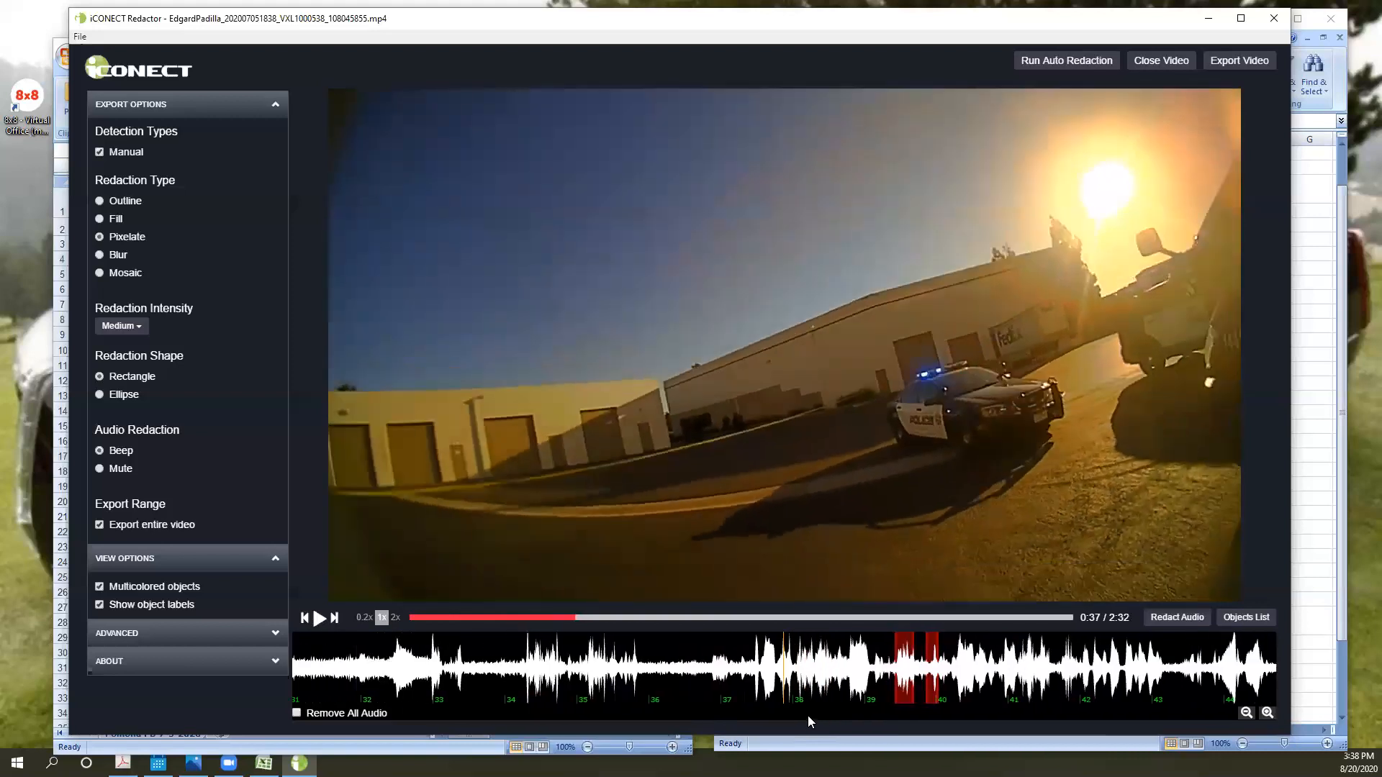
key(space)
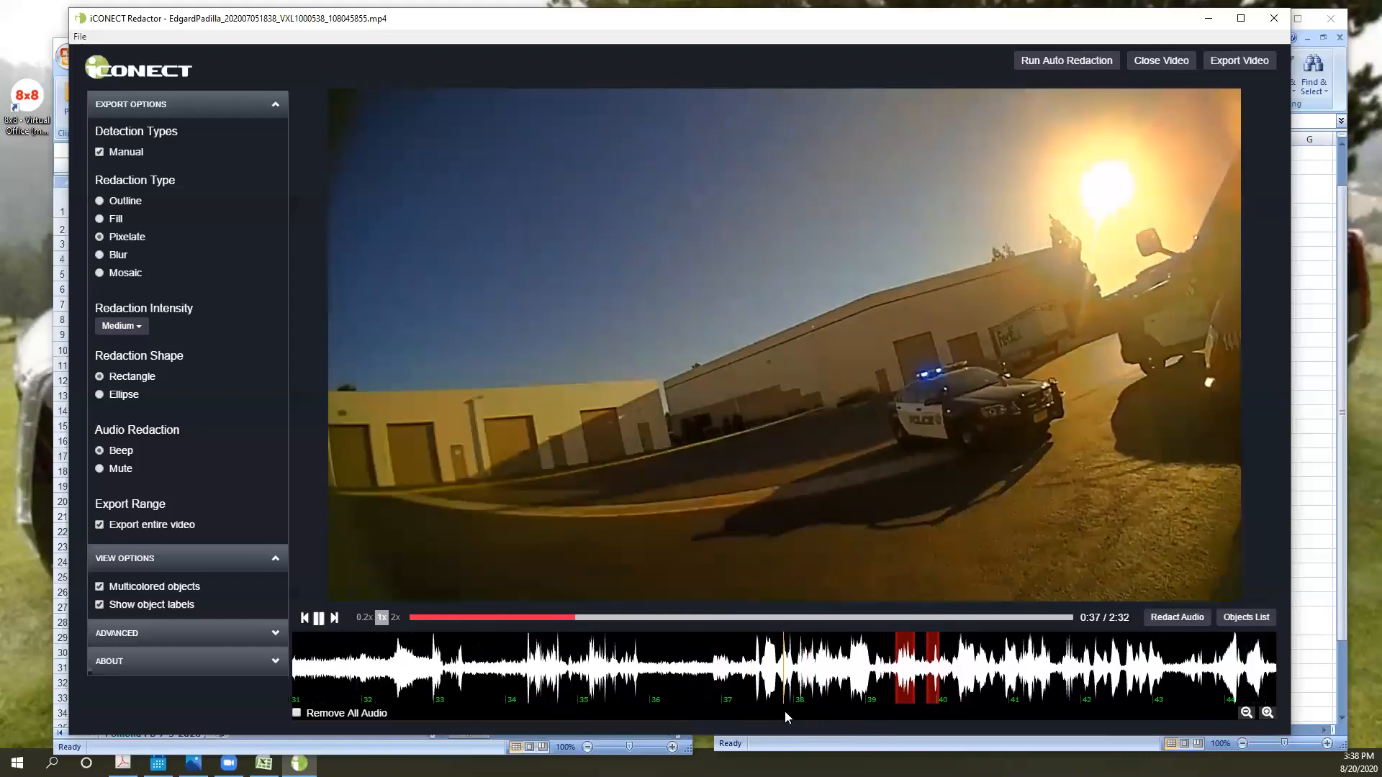
key(space)
key(Left)
key(Left)
key(Left)
key(Left)
key(Left)
key(Left)
key(Left)
key(Left)
key(Left)
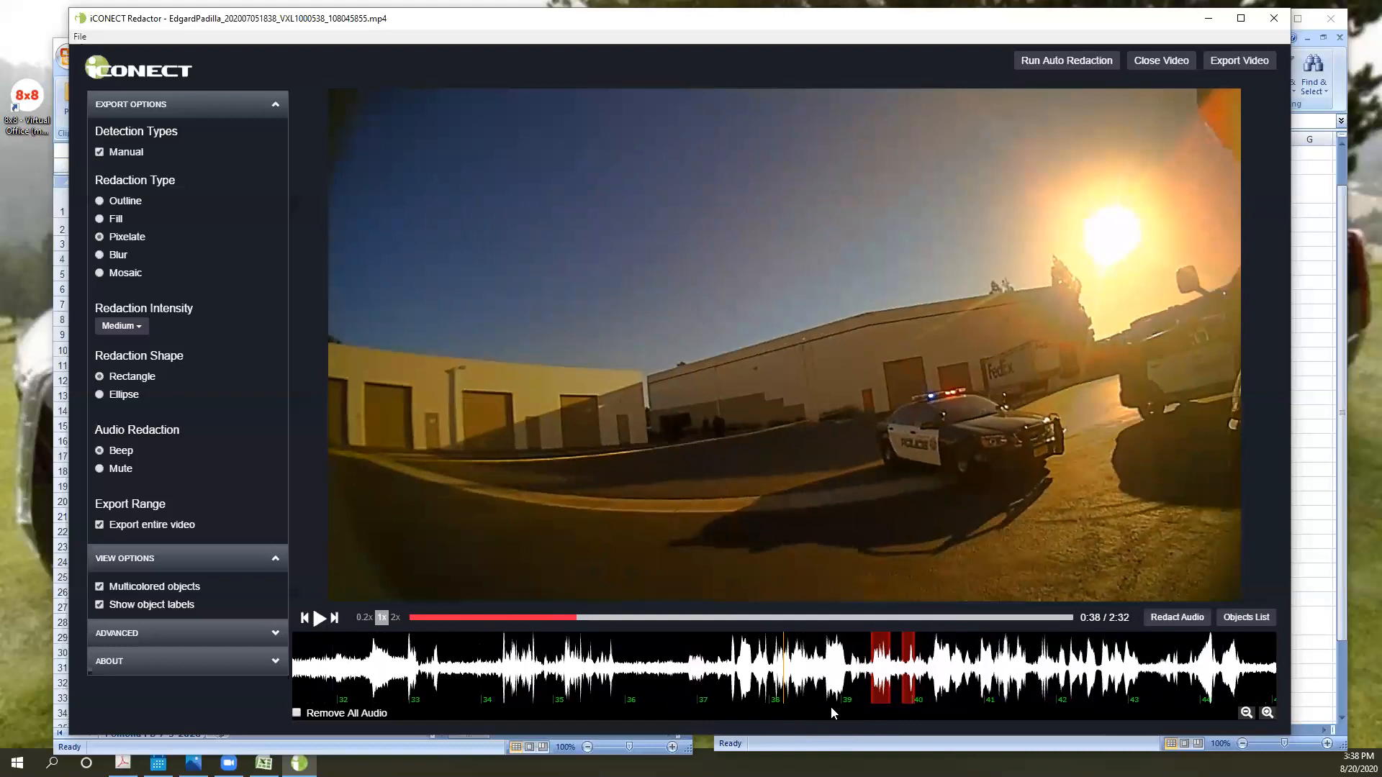
key(Left)
key(Left)
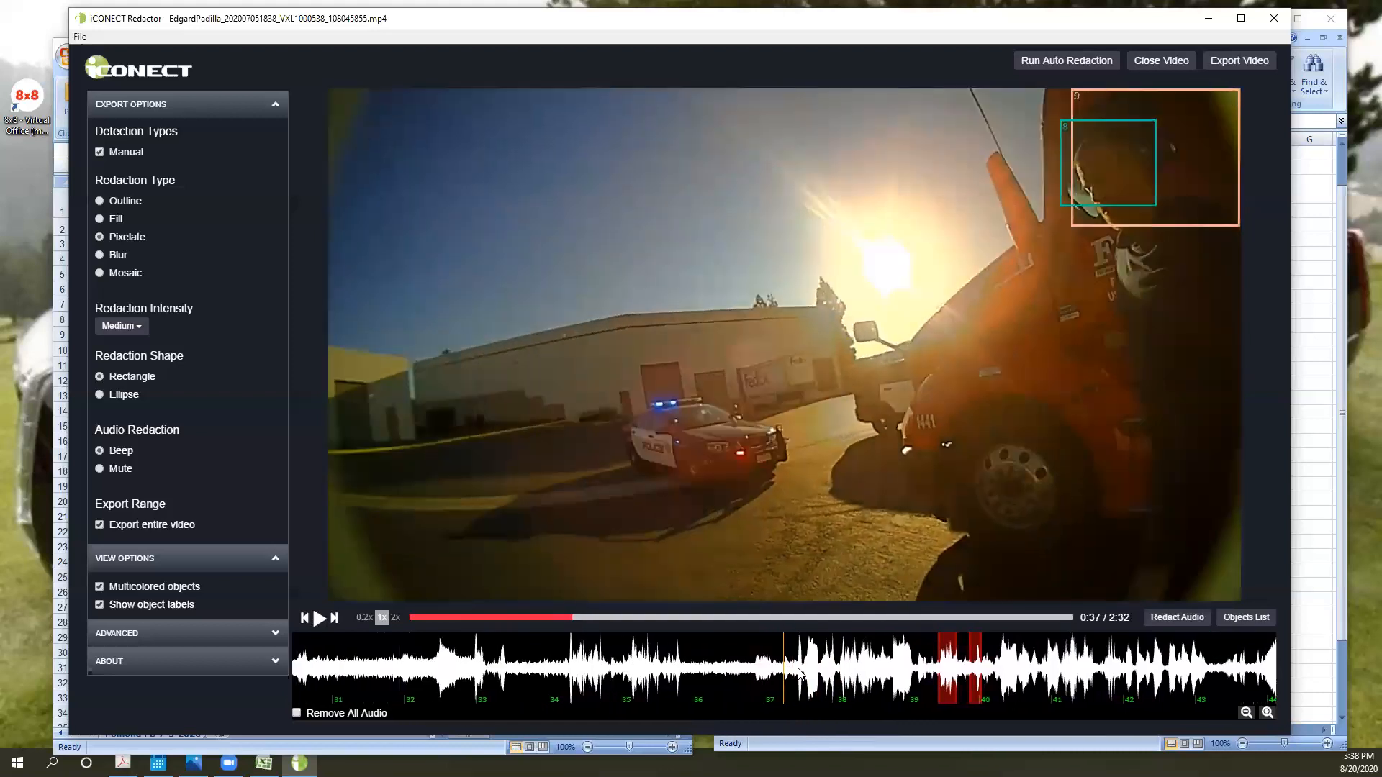
- Mark a short audio redaction over the speech starting at the 38-second mark of the waveform
click(1266, 713)
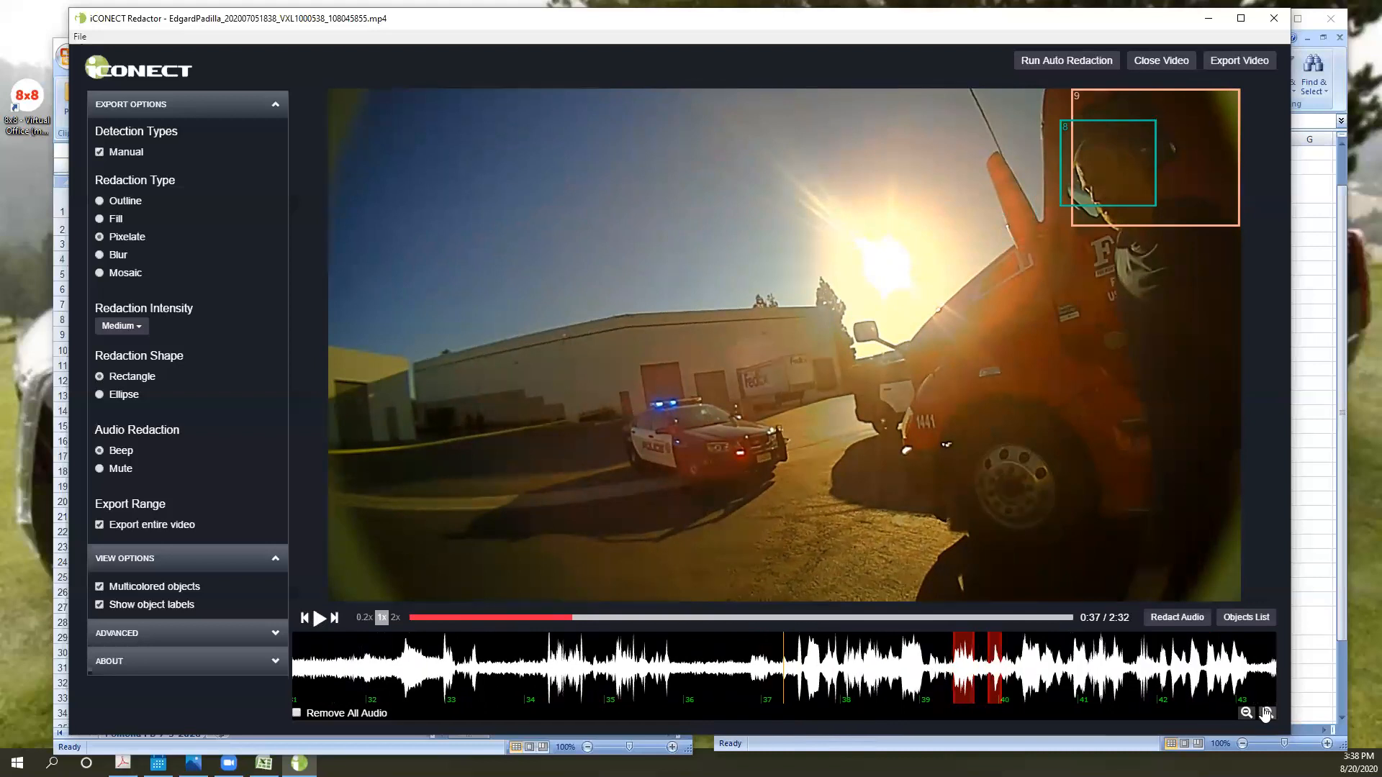
click(1266, 713)
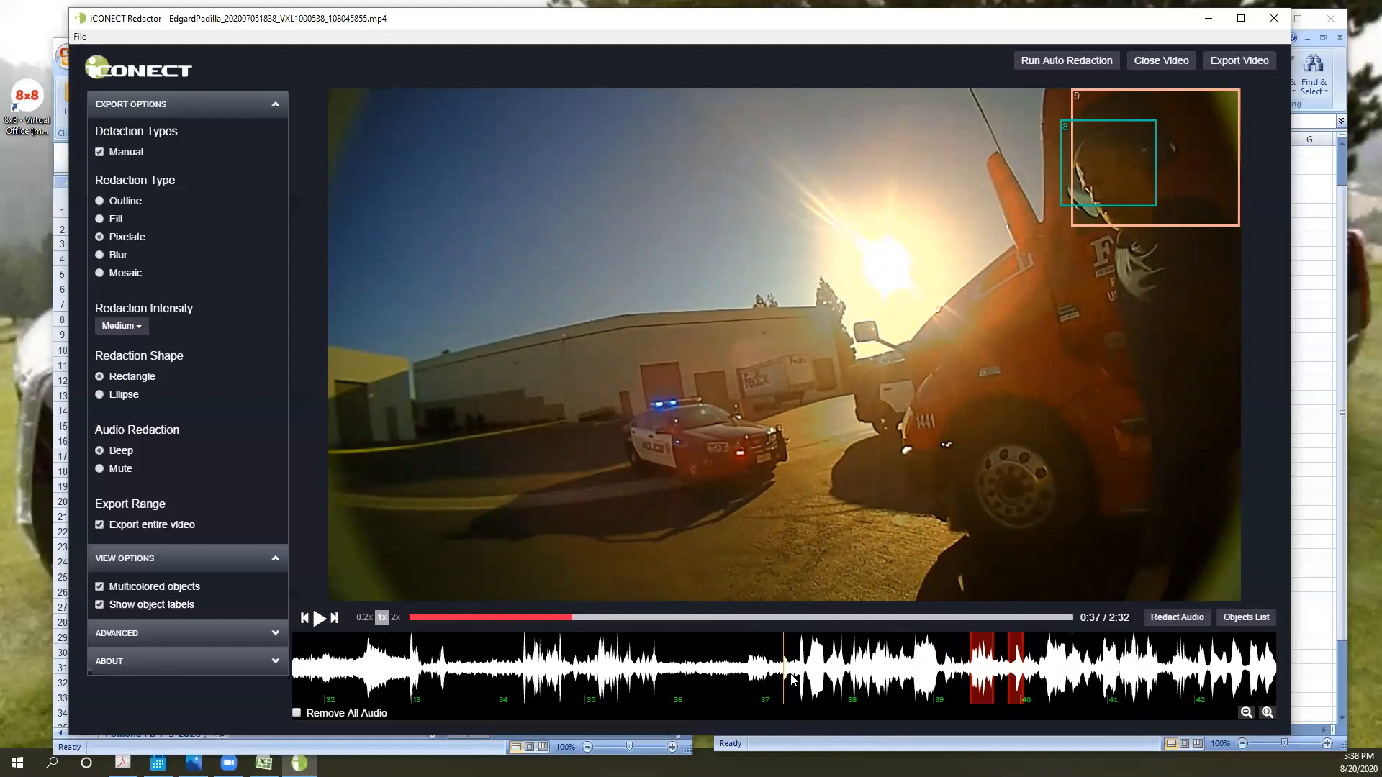
key(space)
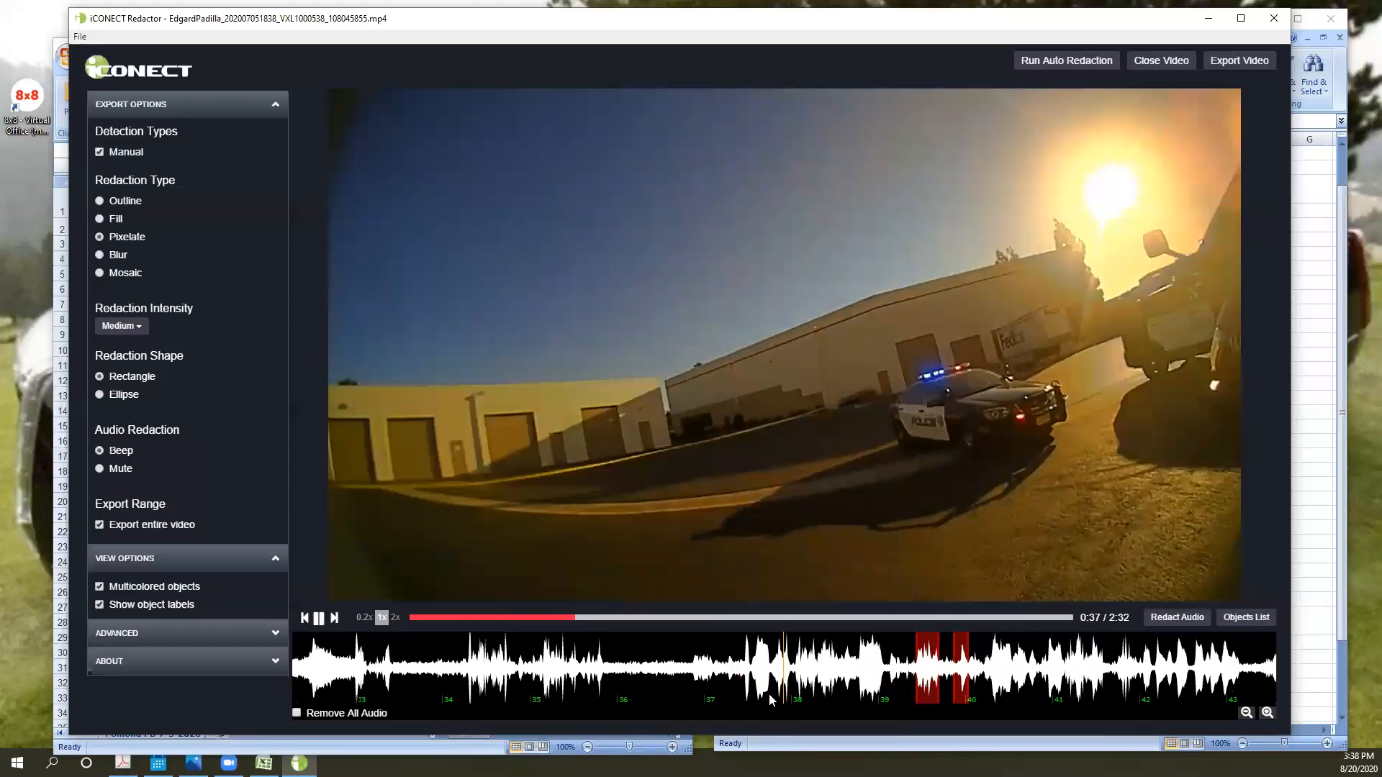
key(space)
drag(751, 689, 776, 680)
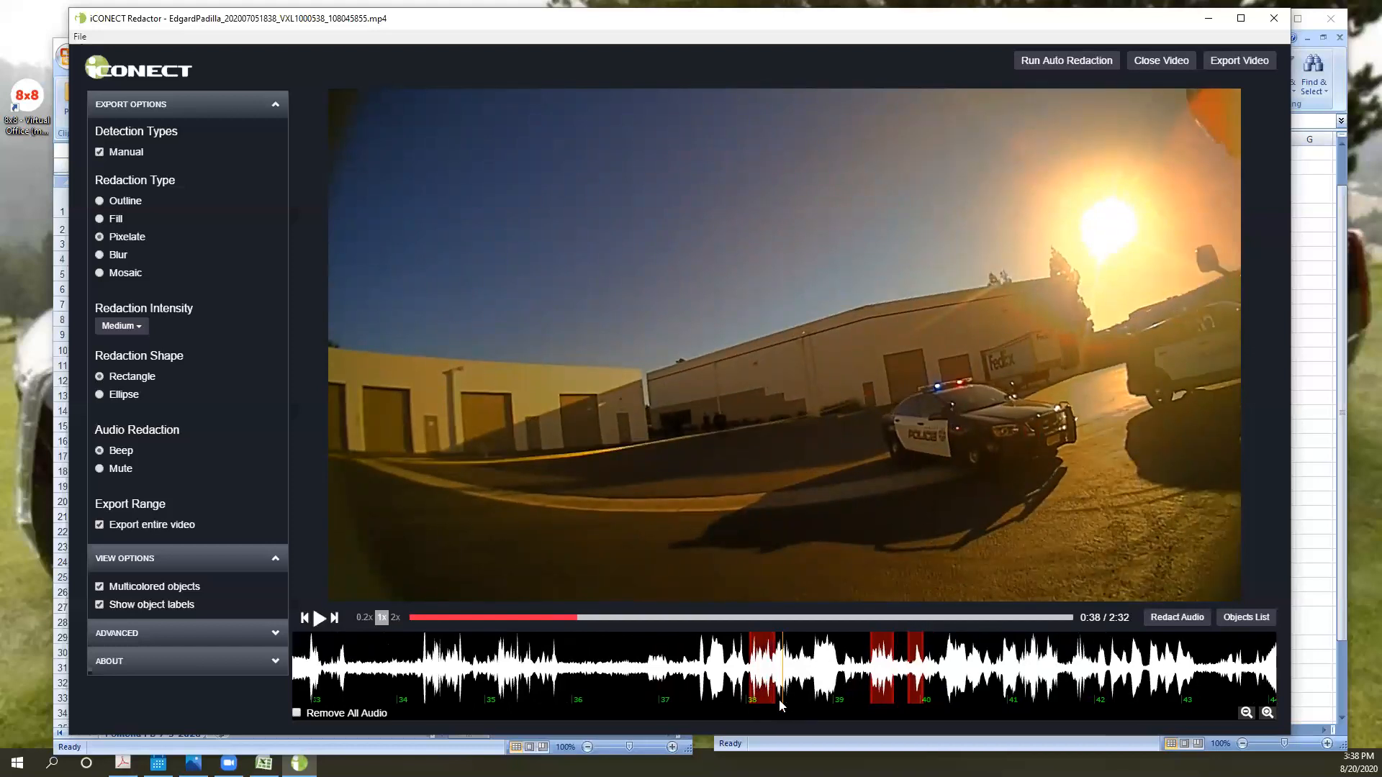
- Step the video back to 0:37 and forward to 0:38 to check the position of the new audio redaction
key(Left)
key(Left)
key(Left)
key(Left)
key(Left)
key(Left)
key(Left)
key(Left)
key(Left)
key(Left)
key(Left)
key(Left)
key(Left)
key(Left)
key(Left)
key(Left)
key(Left)
key(Left)
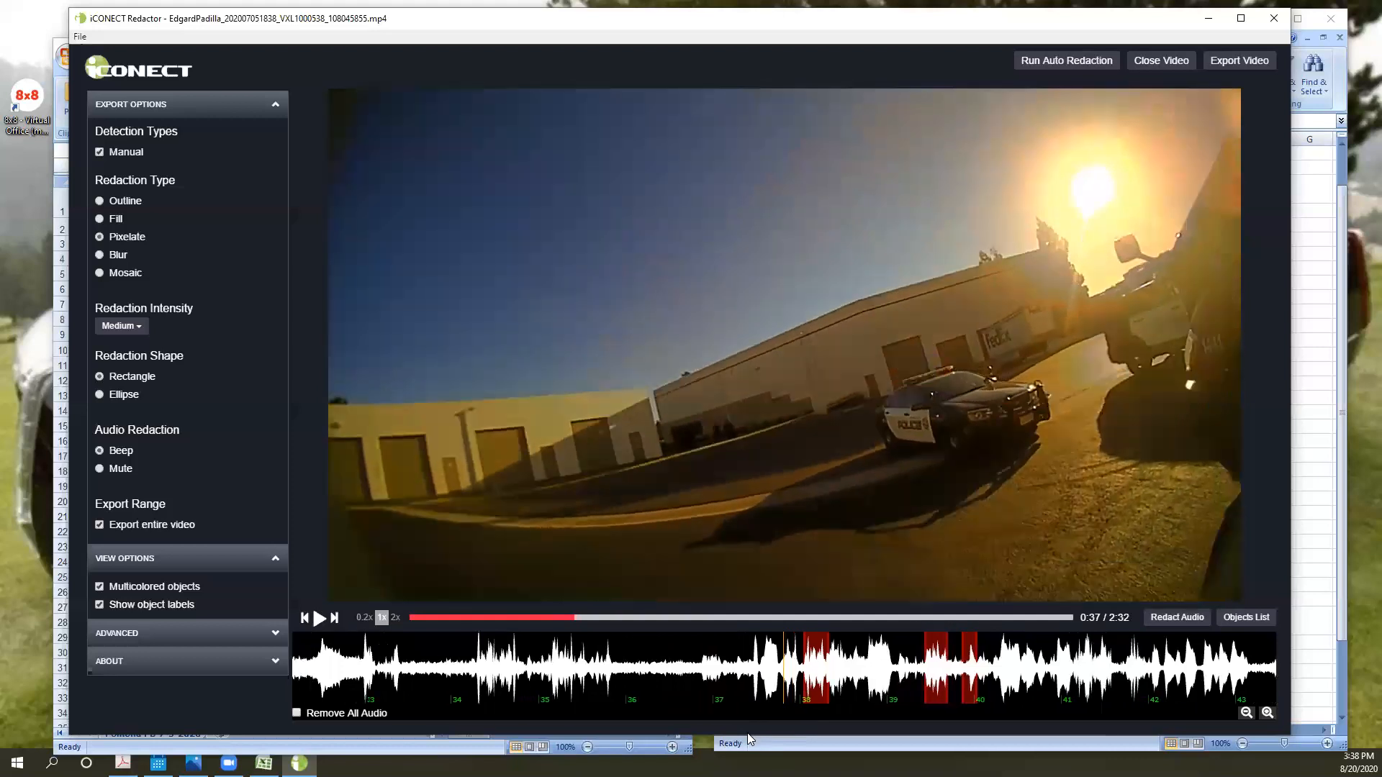
key(Right)
key(Right)
key(Right)
key(Right)
key(Right)
key(Right)
key(Right)
key(Right)
key(Right)
key(Right)
key(Right)
key(Right)
key(Right)
key(Right)
key(Right)
key(Right)
key(Right)
key(Right)
key(Right)
key(Right)
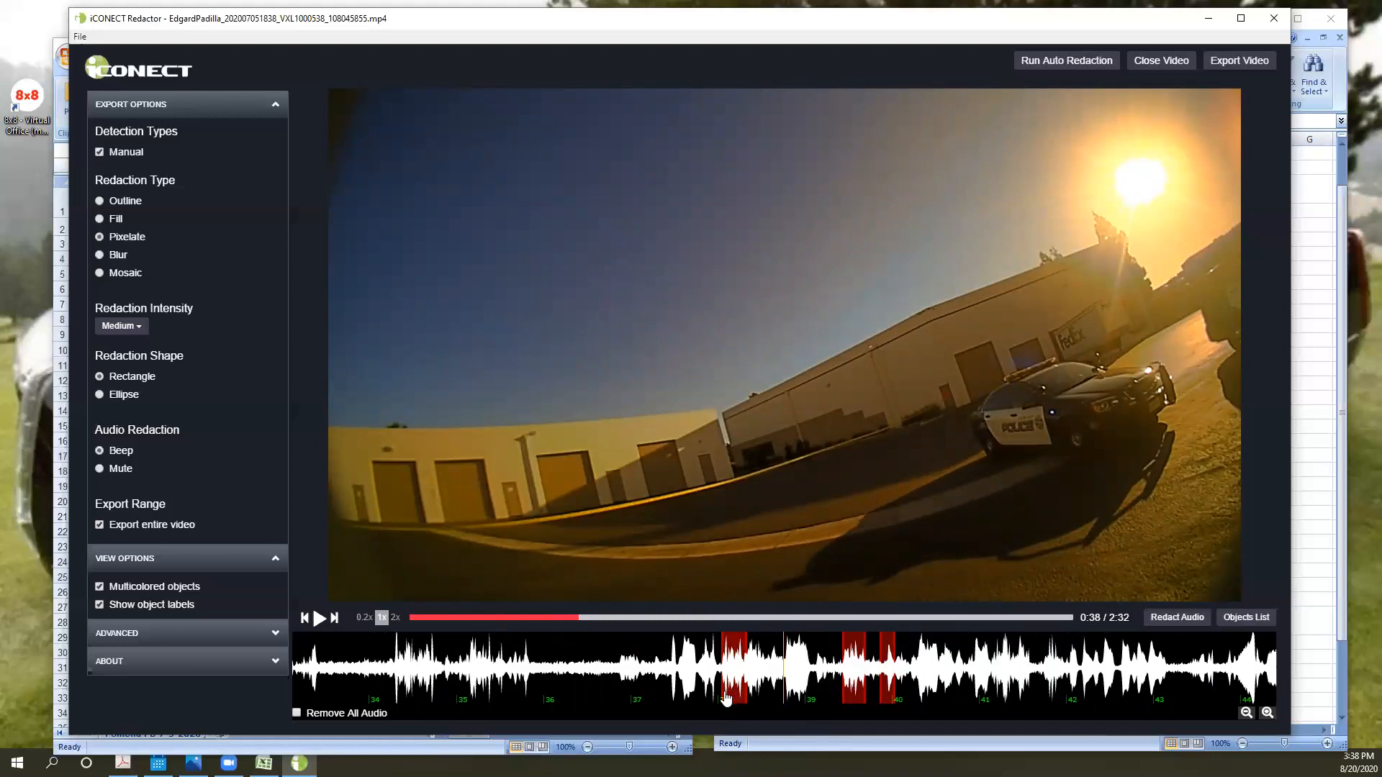
- Mark an audio redaction just before the 36-second mark and unmute that segment again
drag(511, 675, 553, 674)
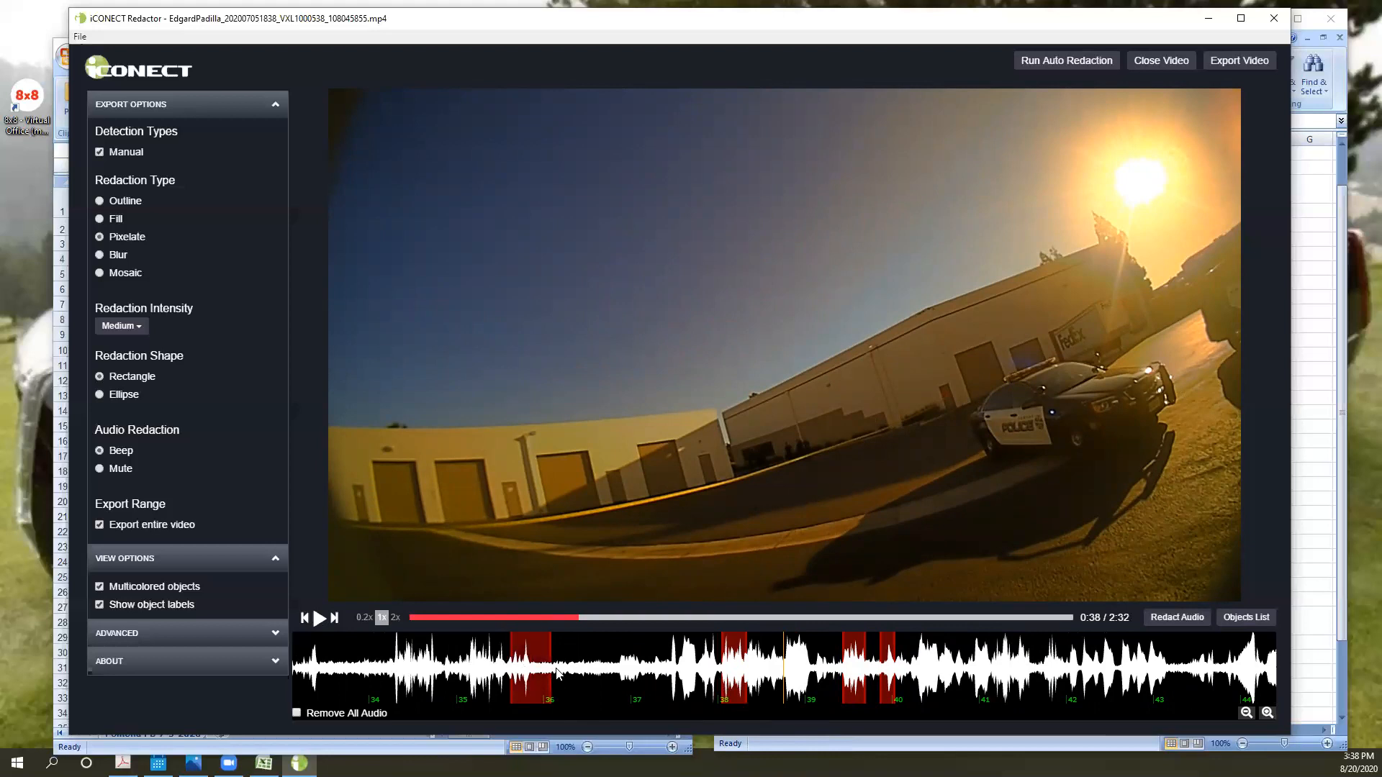
right_click(536, 686)
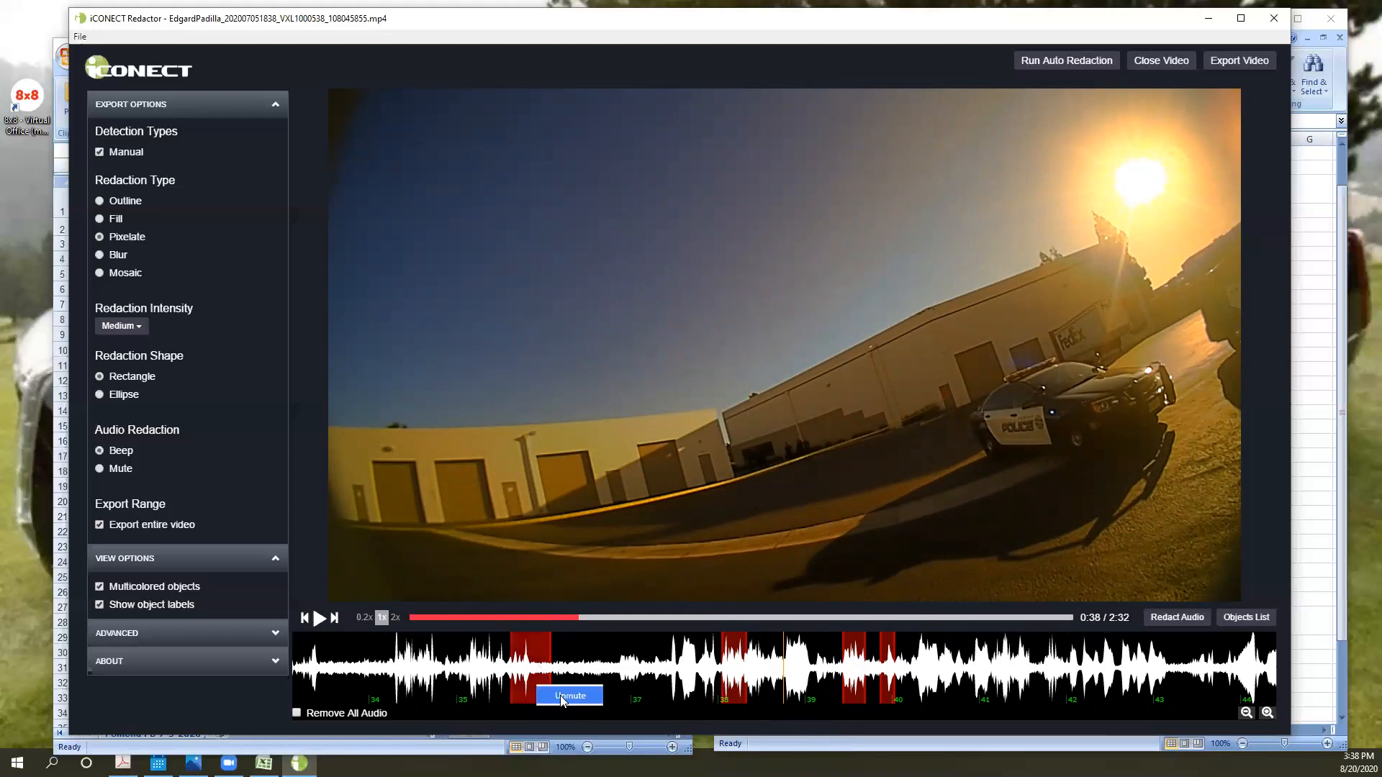
click(562, 695)
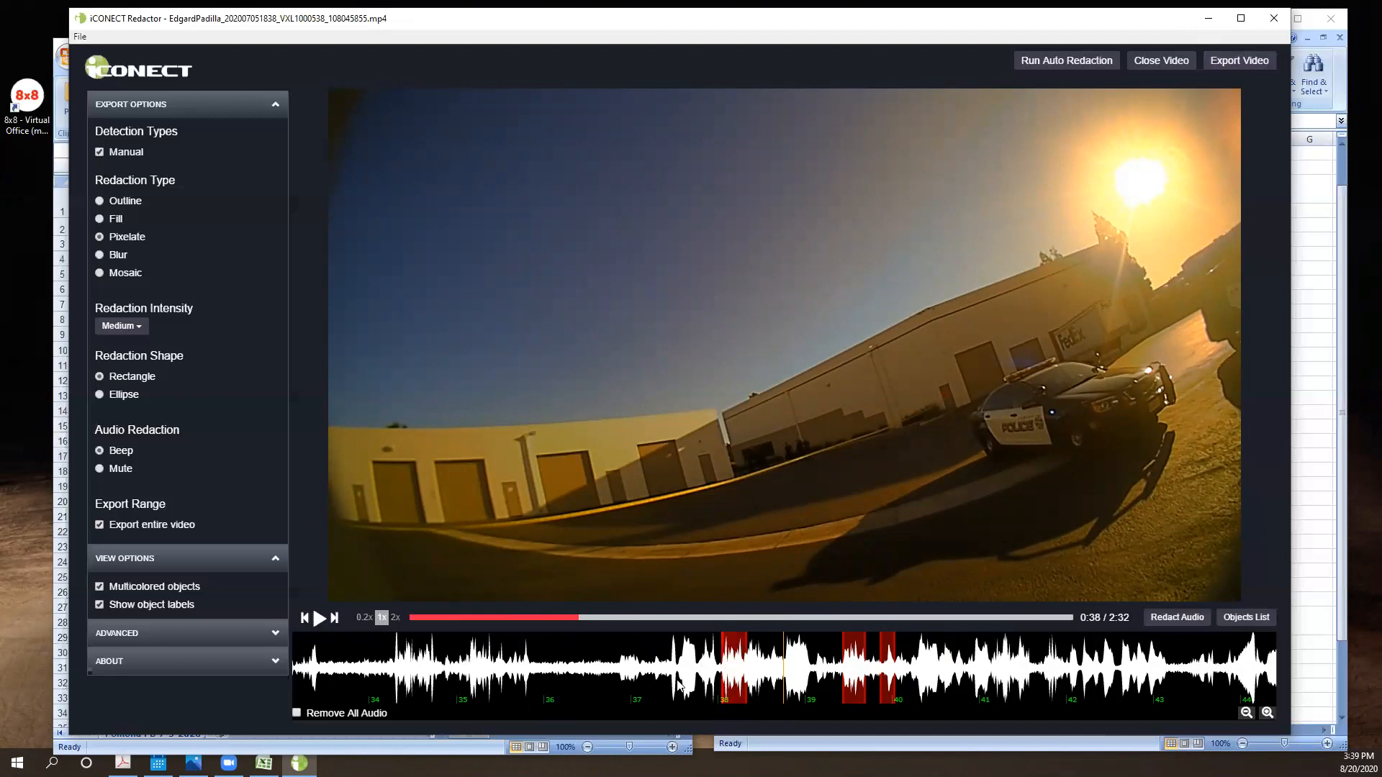
- Switch to the redaction element form in Excel and change the audio entry in A36 to "Truck Driver Name @0:38"
click(263, 763)
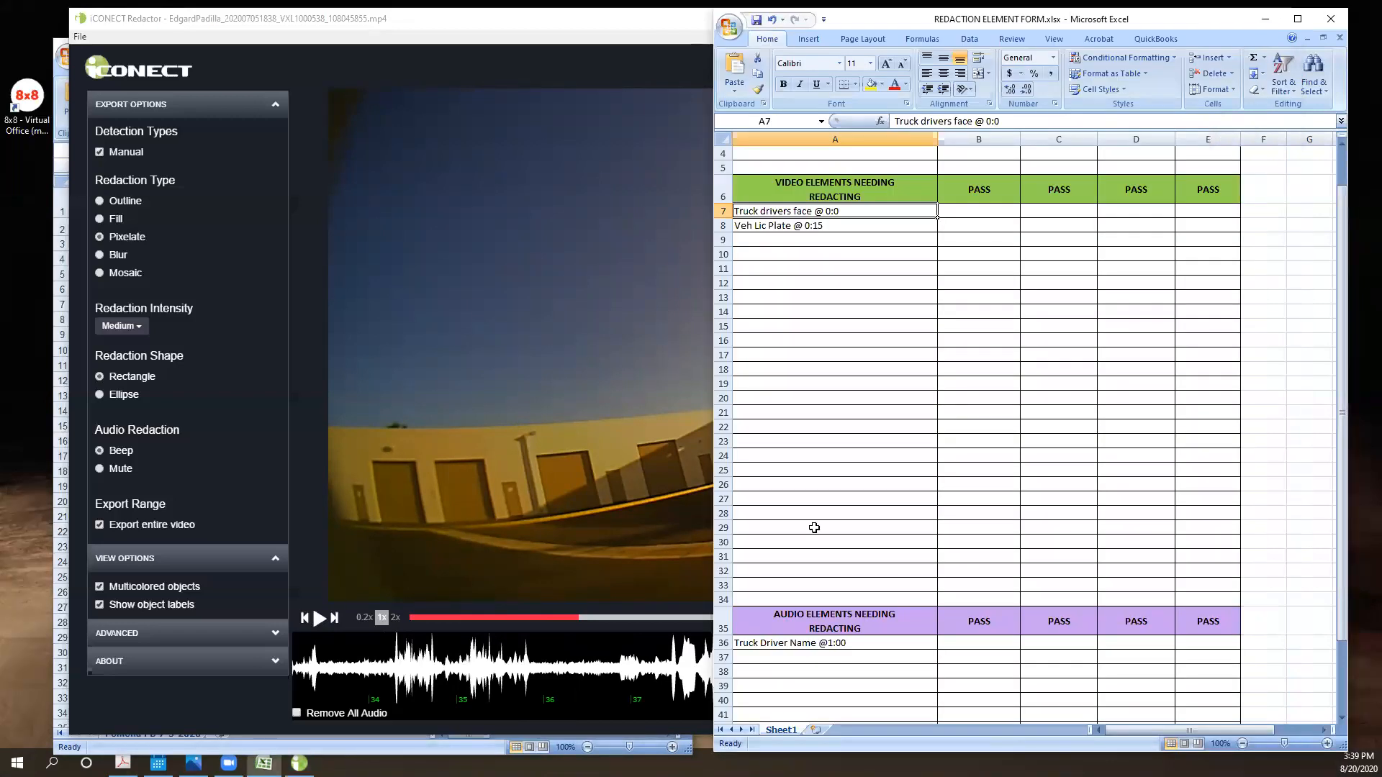
click(835, 643)
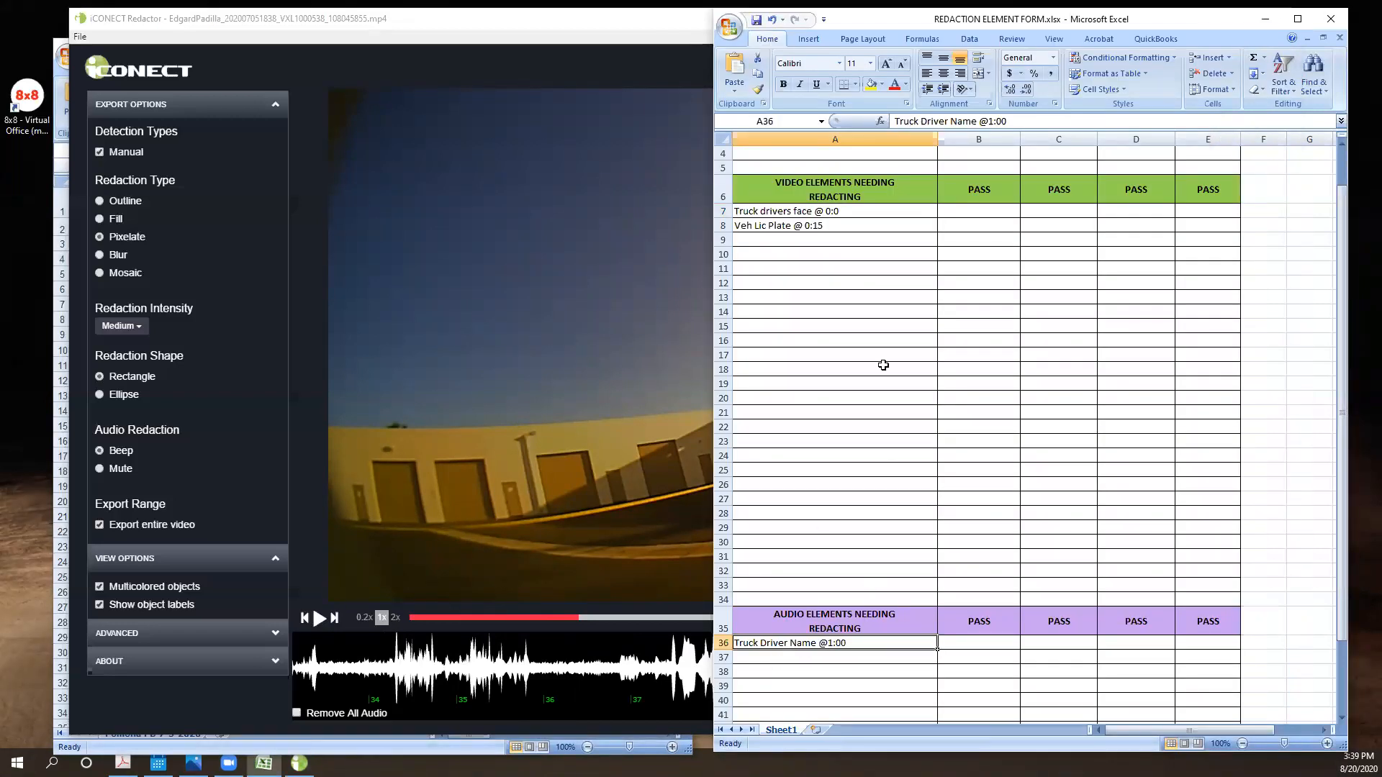
click(991, 121)
key(BackSpace)
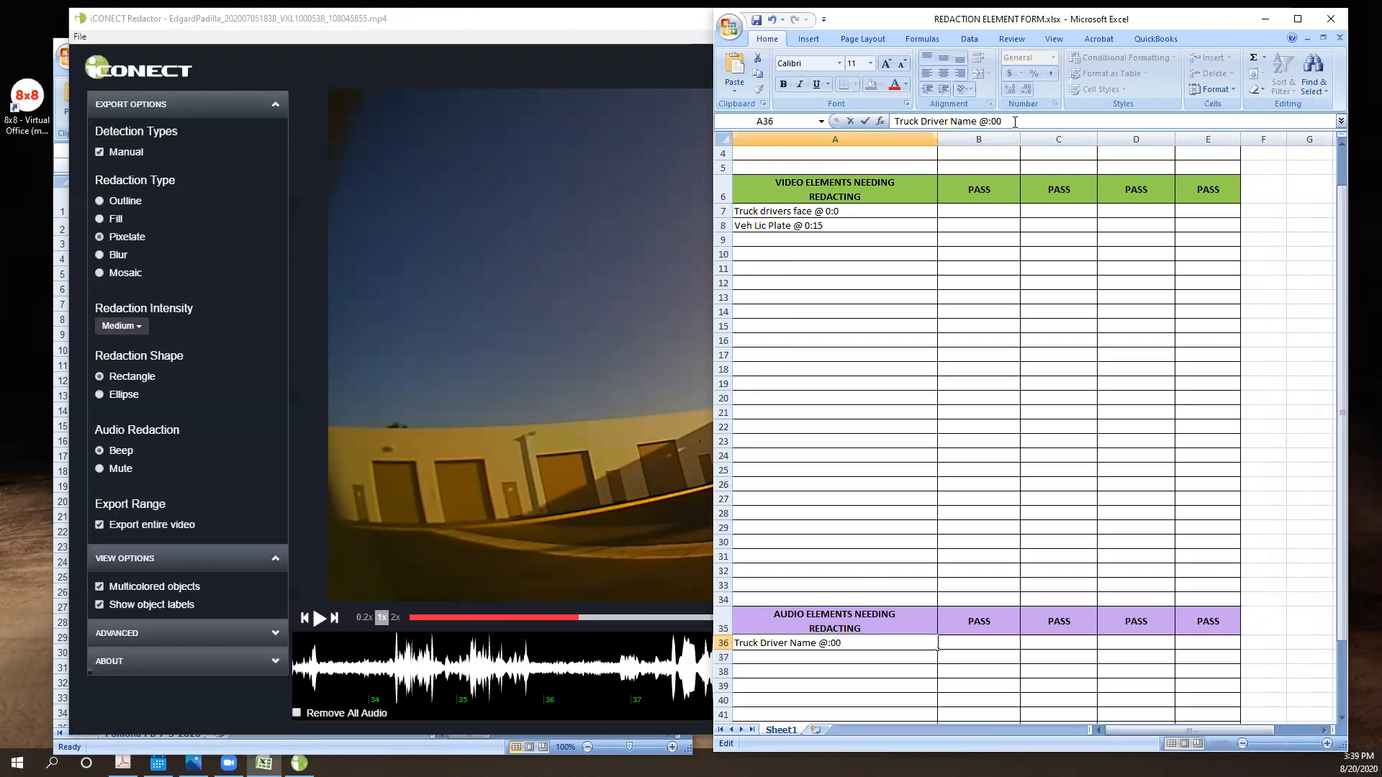
text(0)
key(BackSpace)
key(BackSpace)
text(38)
click(1040, 498)
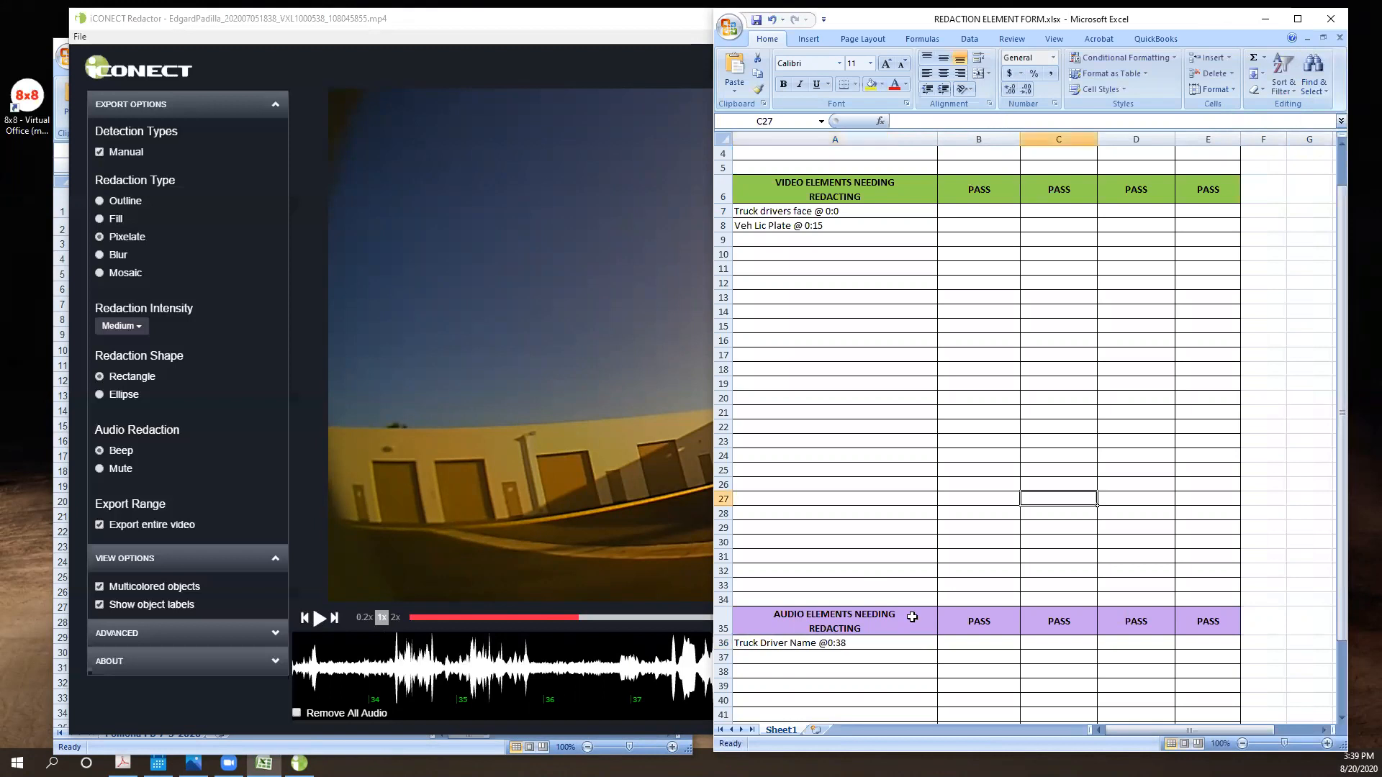
click(857, 644)
- Return to Redactor and play the video through the marked audio redactions, pausing at 0:40
click(608, 688)
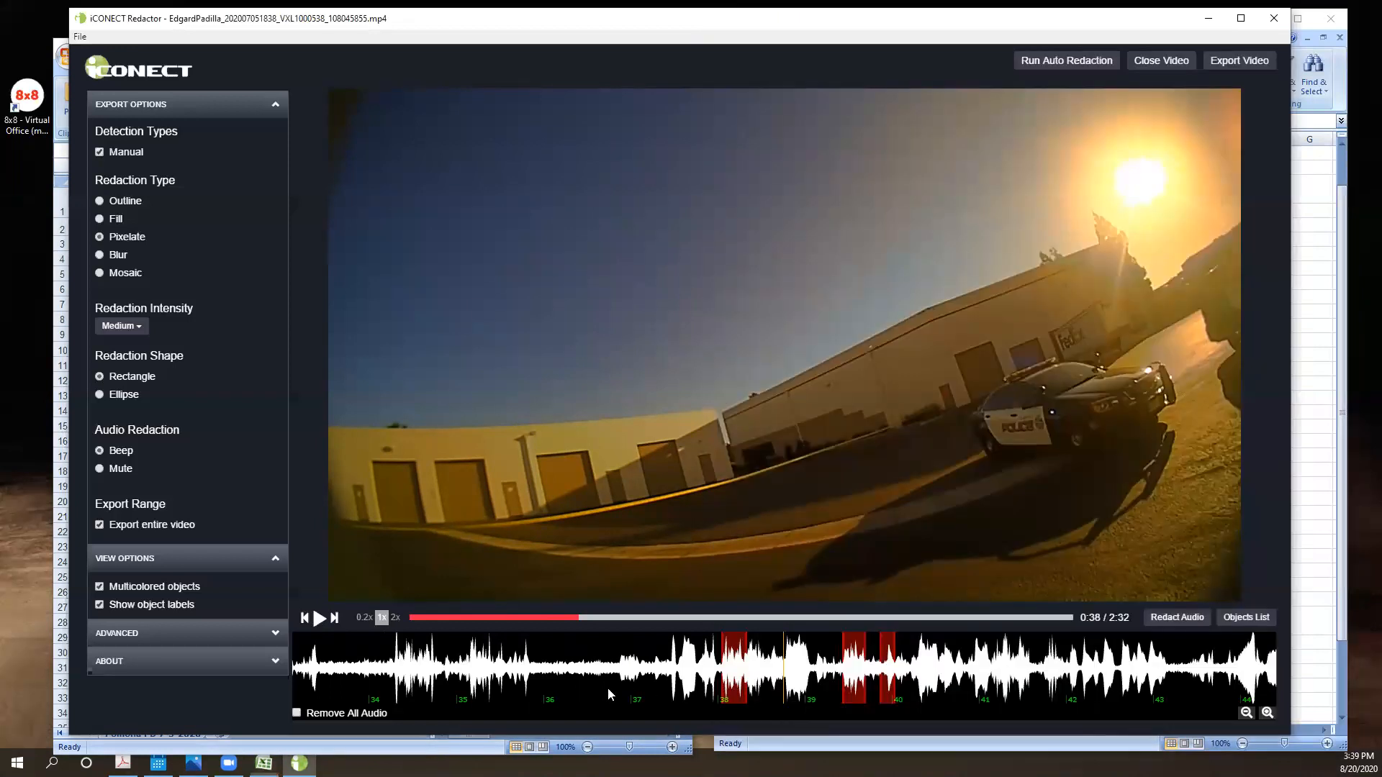
click(319, 620)
click(319, 623)
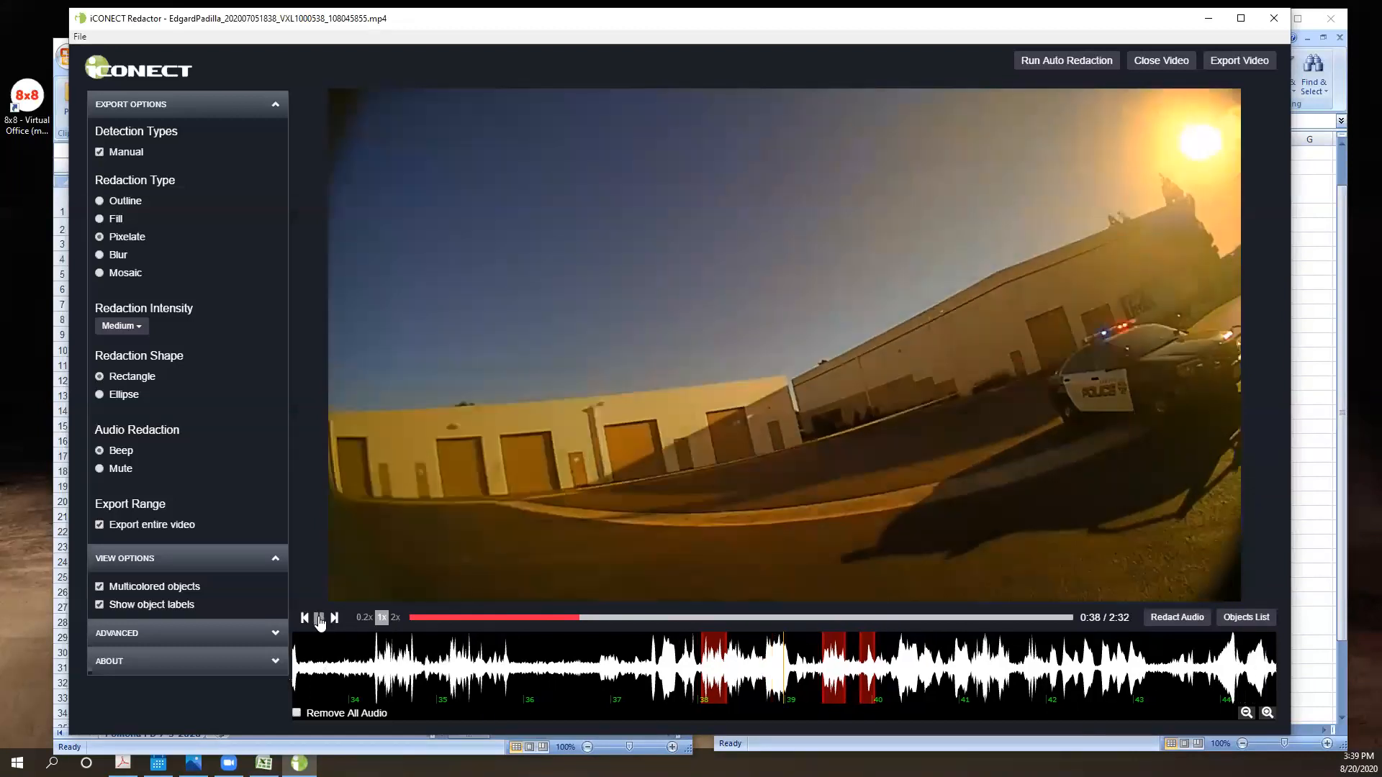
click(319, 624)
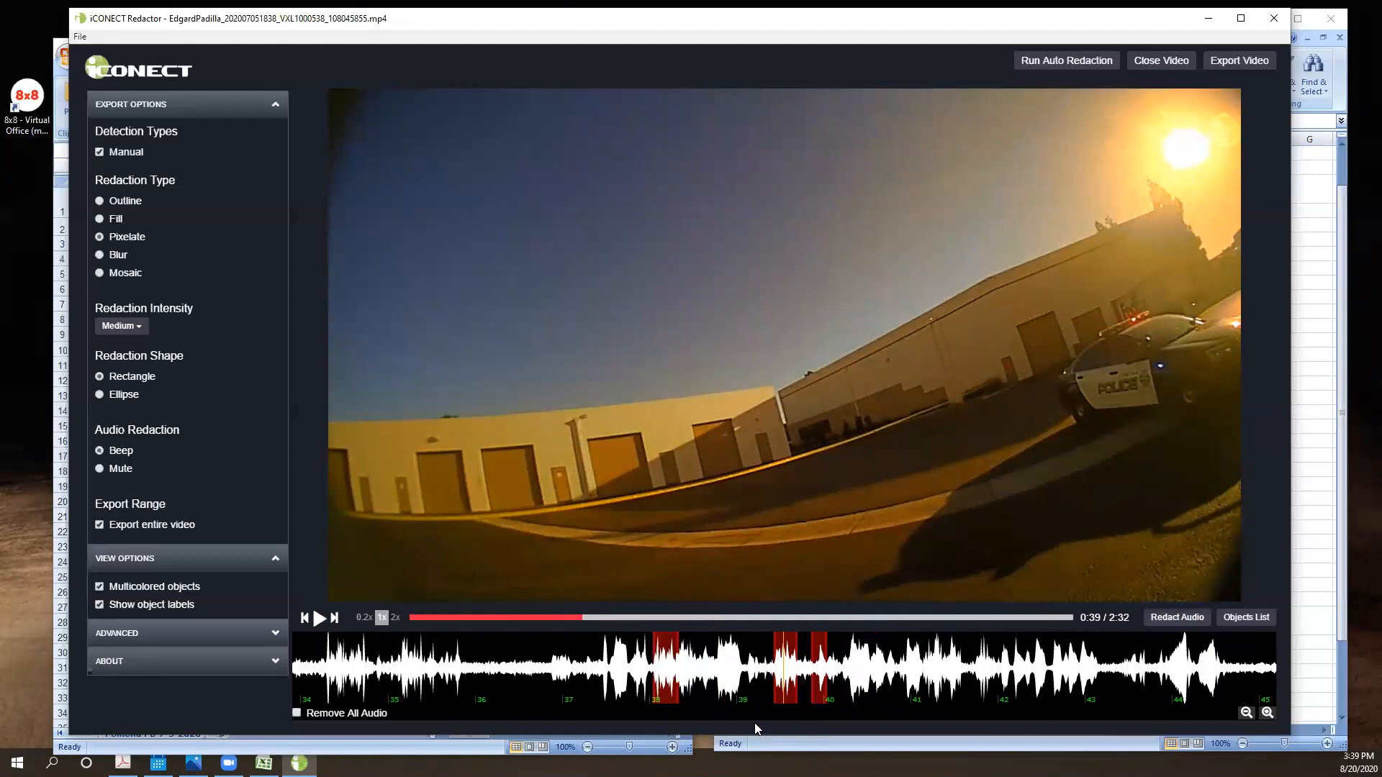
click(319, 619)
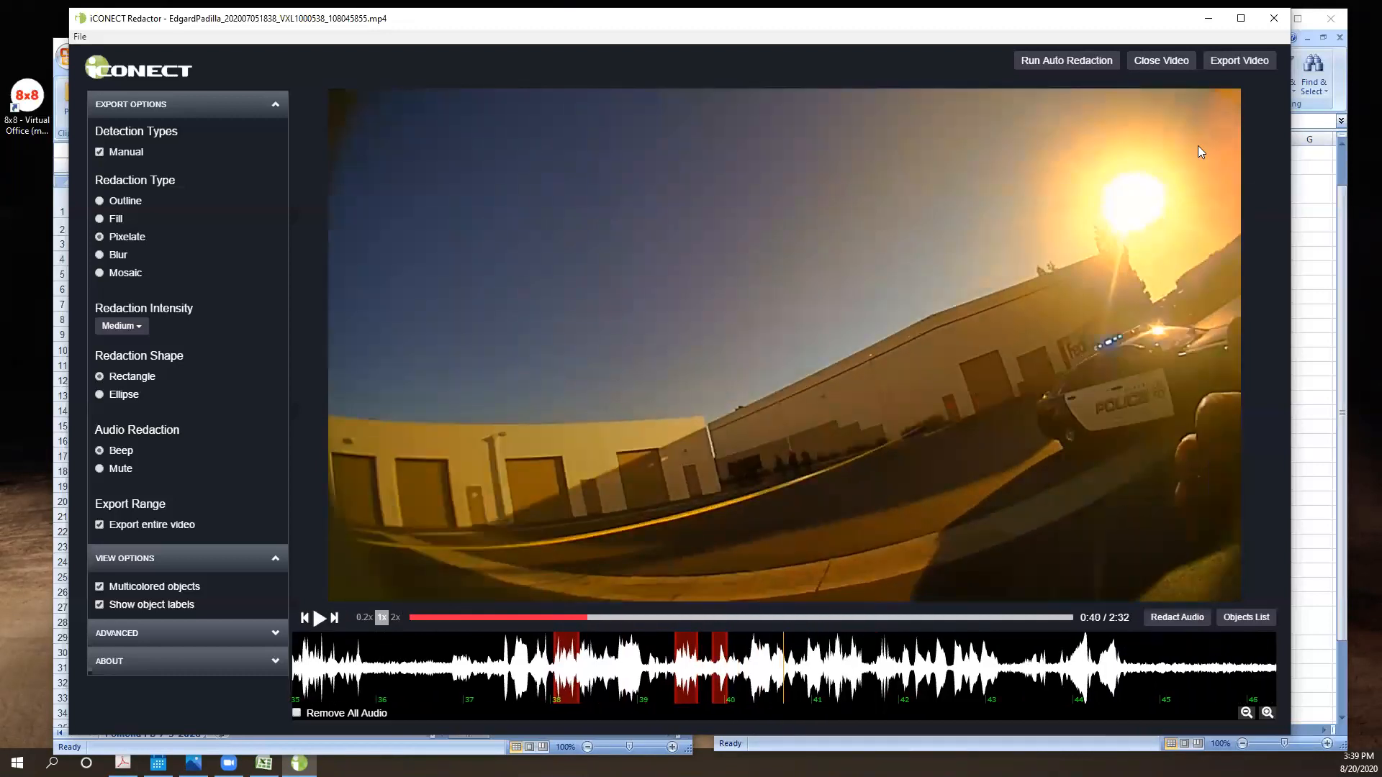
- Switch to the redaction element form and extend the entry in A36 to "Truck Driver Name @0:38 - 0:39"
click(1317, 408)
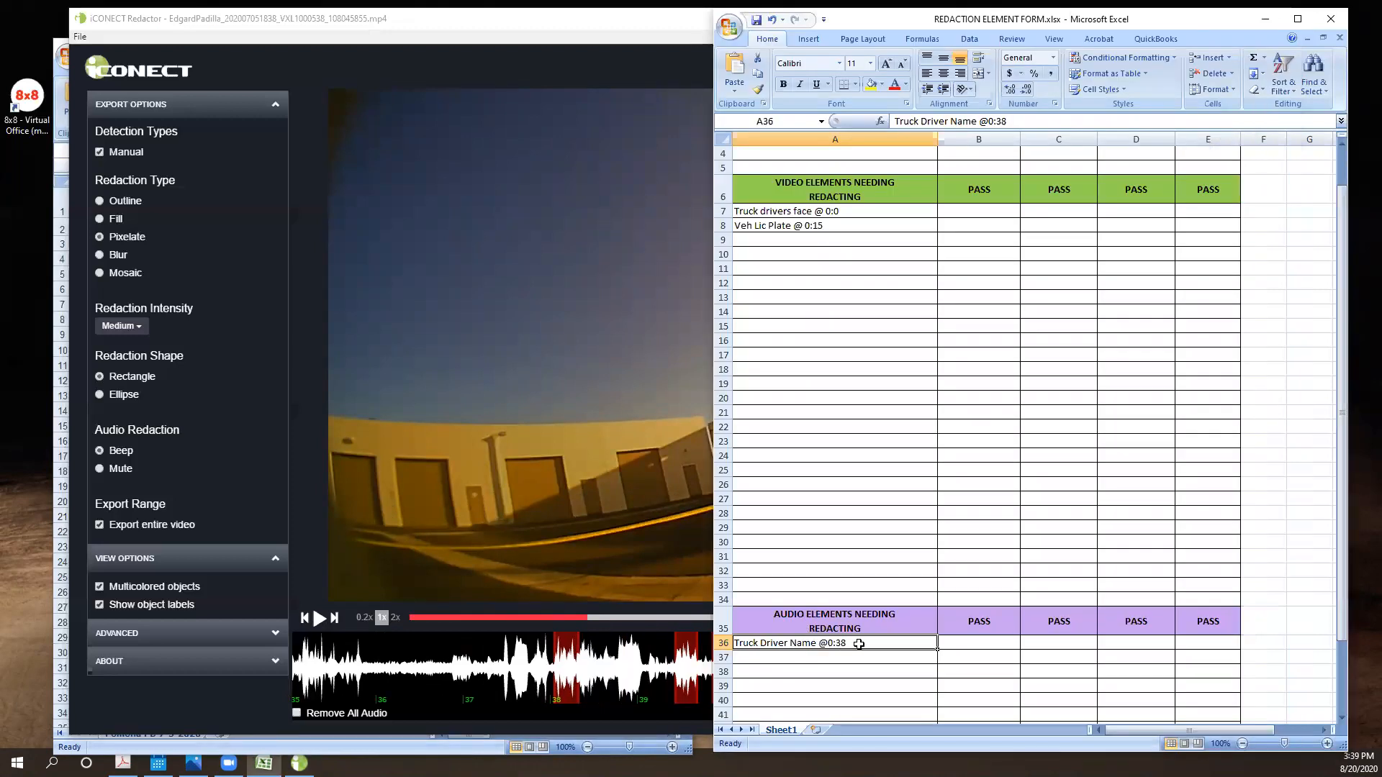
click(1016, 122)
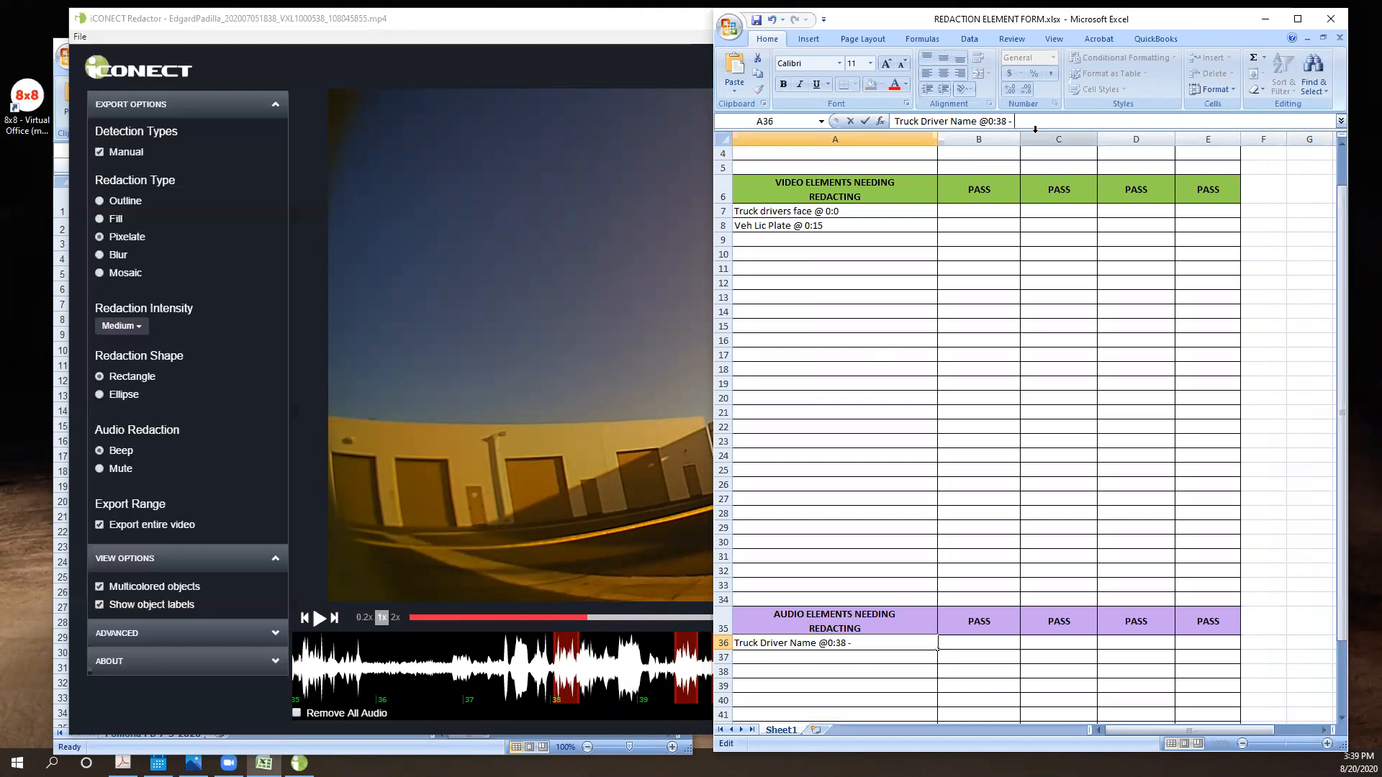
text(- 0:39)
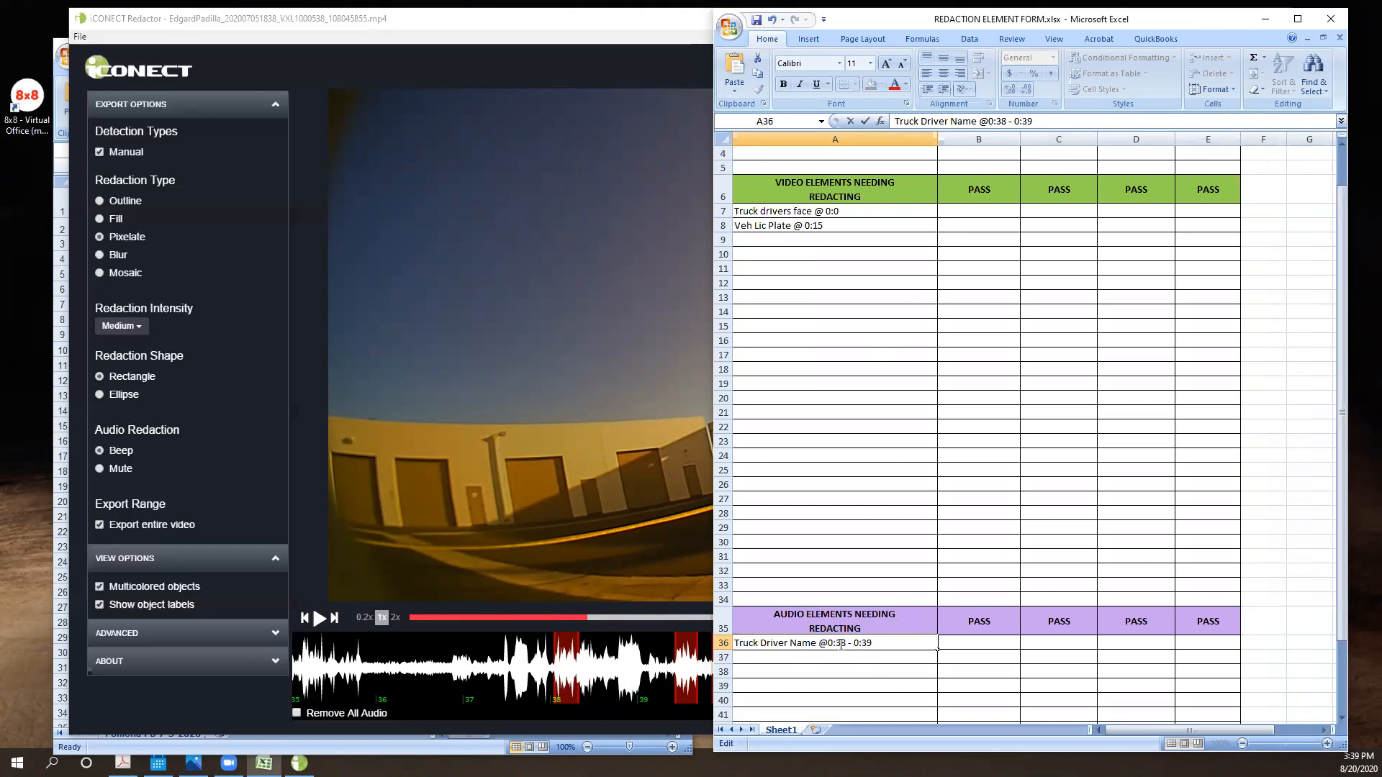
- Return to Redactor and play the video from 0:40, pausing at 0:50
click(616, 536)
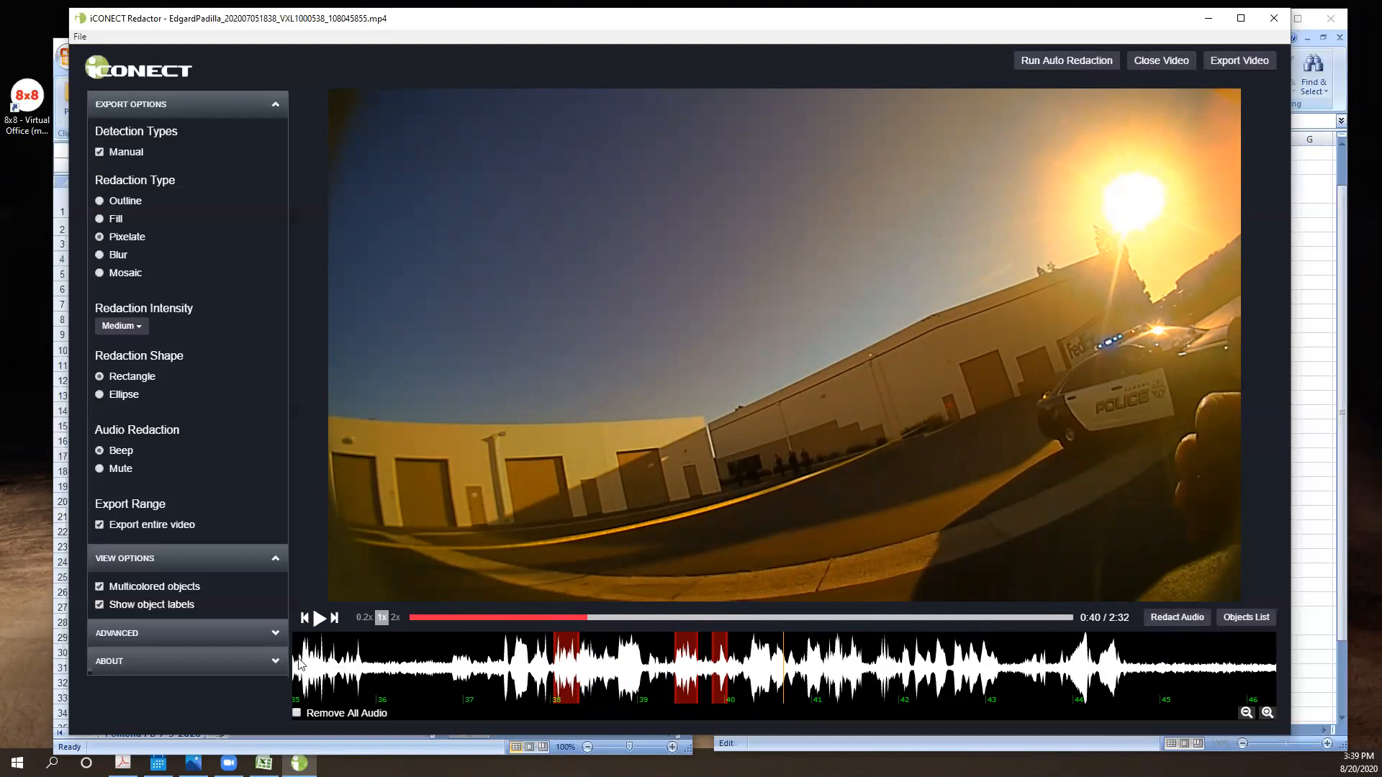
click(319, 617)
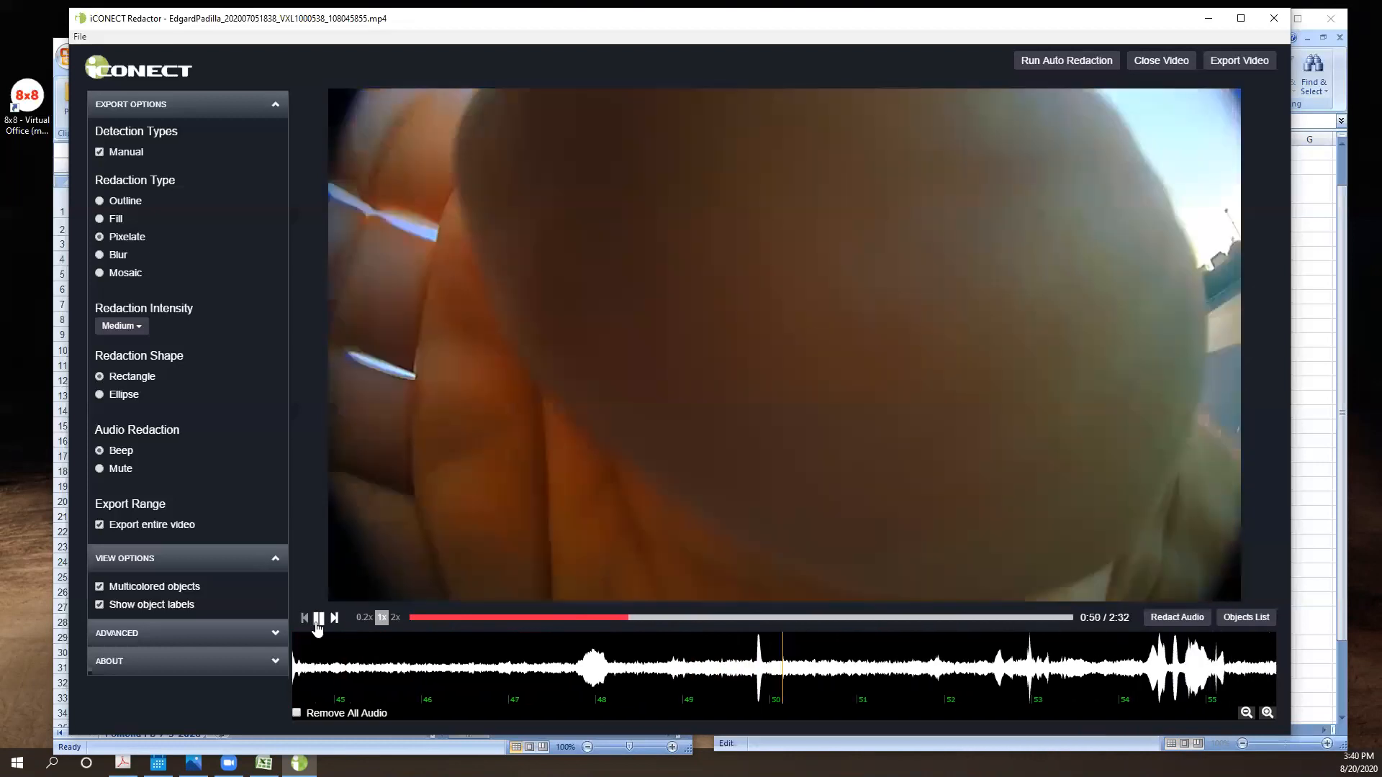
click(319, 621)
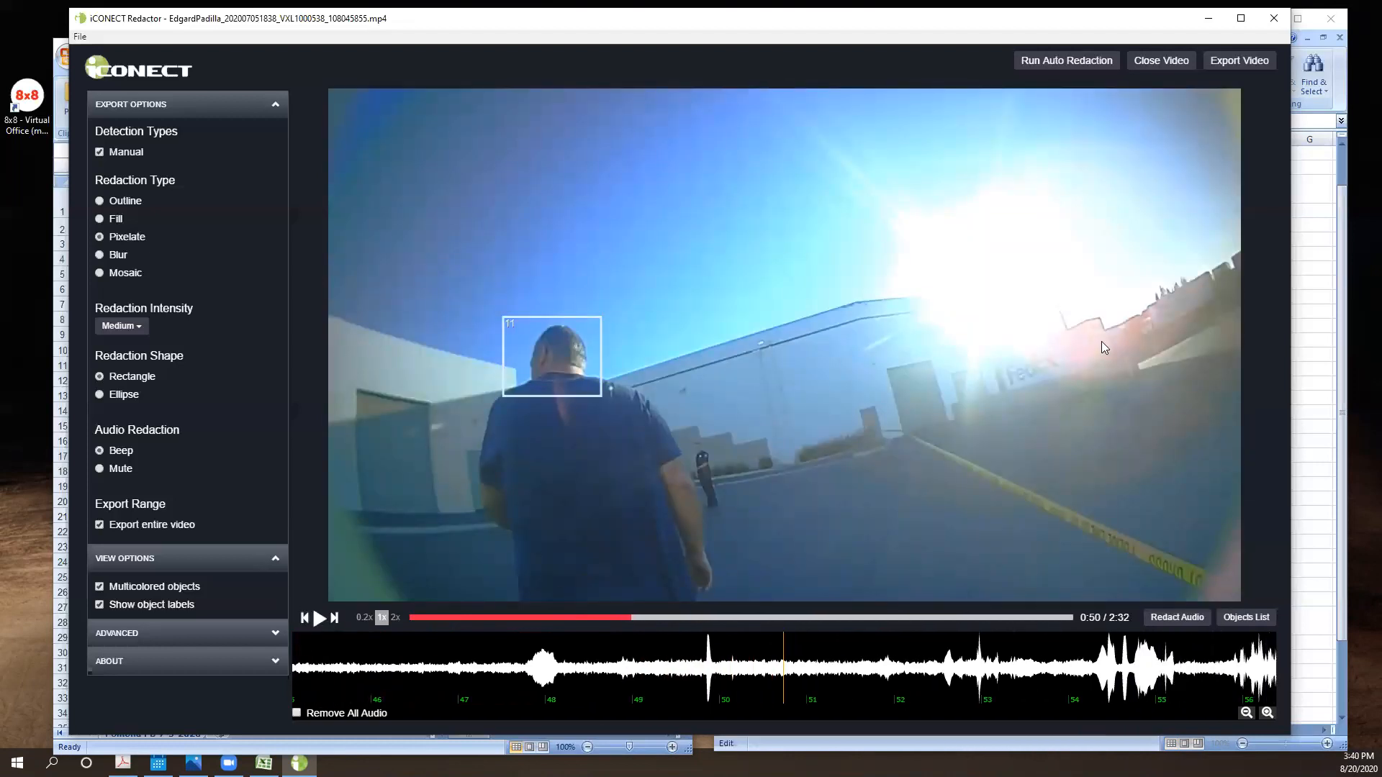
- Step the video back to 0:47, before redaction box 10 starts, to examine how that box is placed
key(Left)
key(Left)
key(Left)
key(Left)
key(Left)
key(Left)
key(Left)
key(Left)
key(Left)
key(Left)
key(Left)
key(Left)
key(Left)
key(Left)
key(Left)
key(Left)
key(Left)
key(Left)
key(Left)
key(Left)
key(Left)
key(Left)
key(Left)
key(Left)
key(Left)
key(Left)
key(Left)
key(Left)
key(Left)
key(Left)
key(Left)
key(Left)
key(Left)
key(Left)
key(Left)
key(Left)
key(Left)
key(Left)
key(Left)
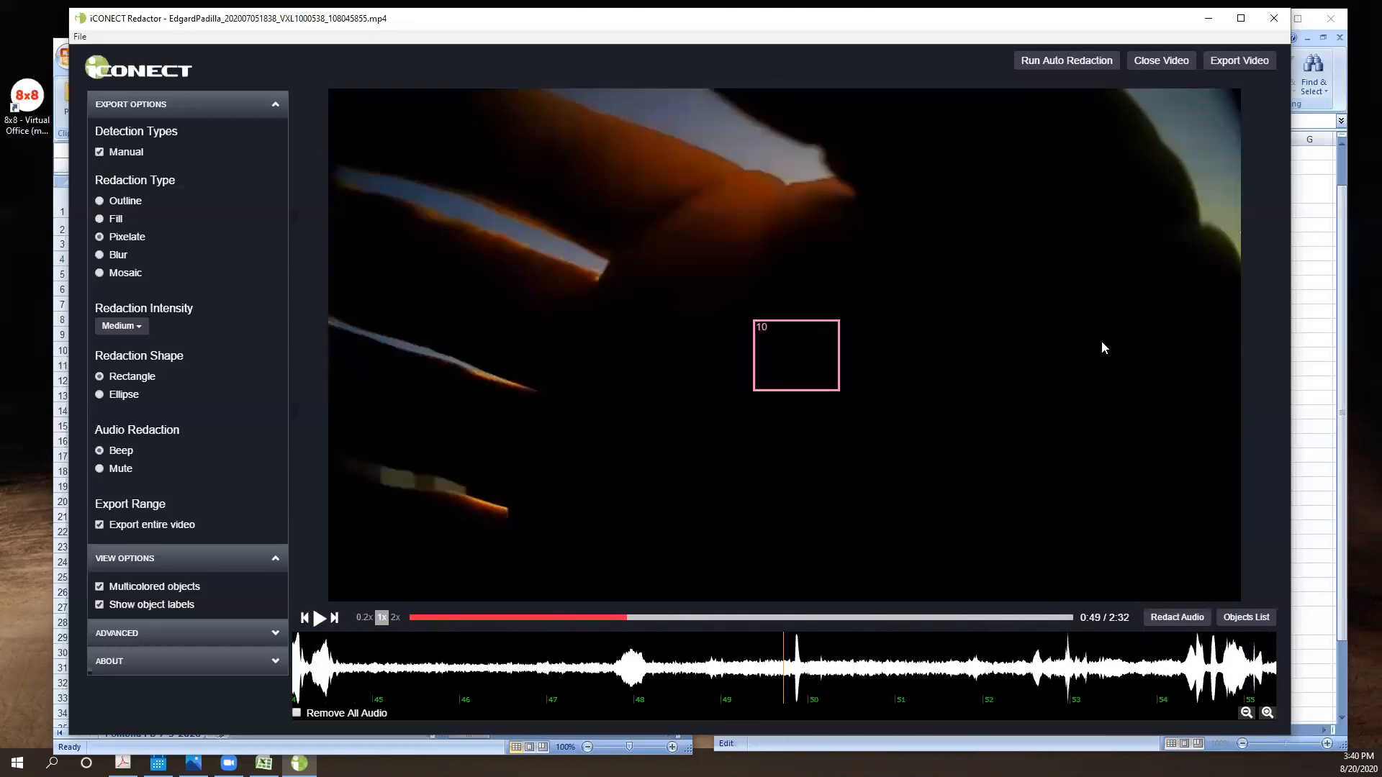
key(Left)
key(Left)
key(Left)
key(Left)
key(Left)
key(Left)
key(Left)
key(Left)
key(Left)
key(Left)
key(Left)
key(Left)
key(Left)
key(Left)
key(Left)
key(Left)
key(Left)
key(Left)
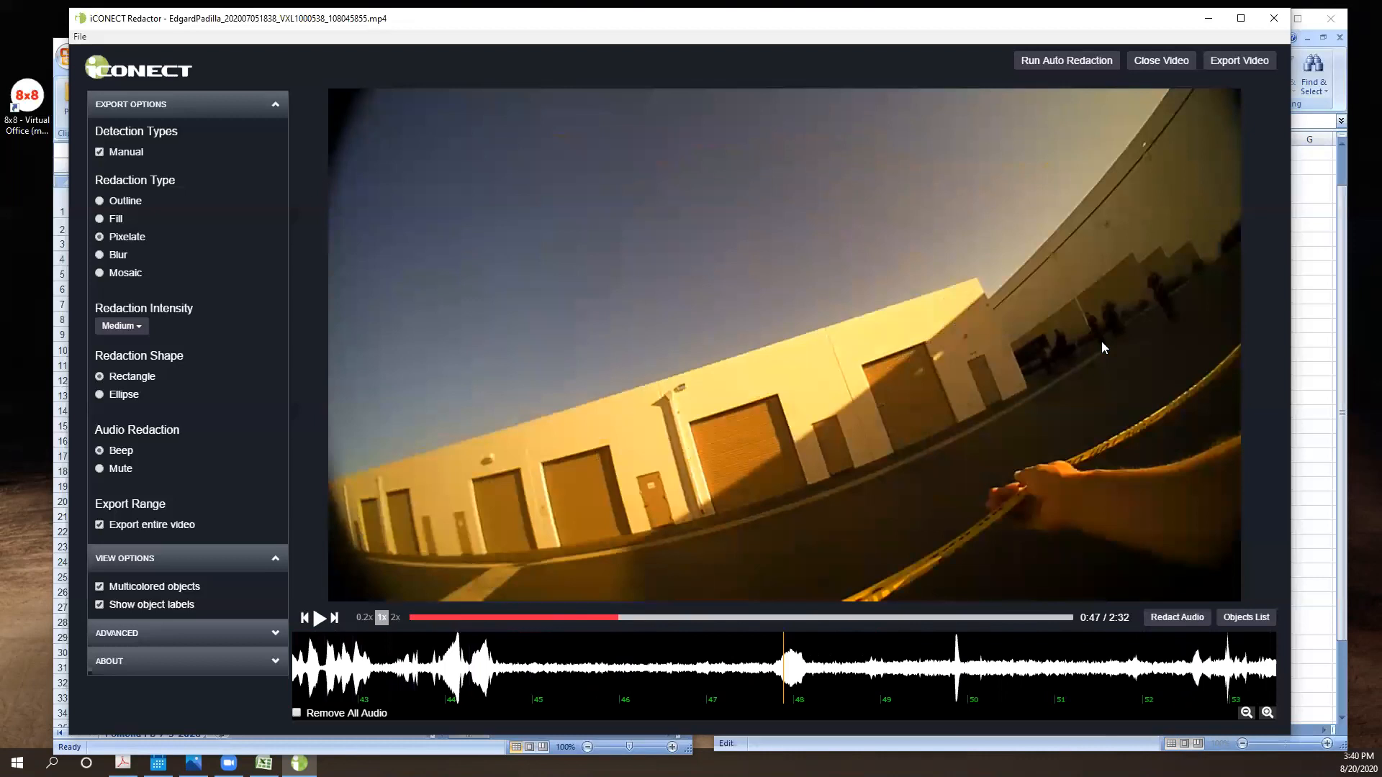
- Step forward to 0:49 to follow redaction box 10 over the man's head, and continue playback to 0:53
key(Right)
key(Right)
key(Right)
key(Right)
key(Right)
key(Right)
key(Right)
key(Right)
key(Right)
key(Right)
key(Right)
key(Right)
key(Right)
key(Right)
key(Right)
key(Right)
key(Right)
key(Right)
key(Right)
key(Right)
key(Right)
key(Right)
key(Right)
key(Right)
key(Right)
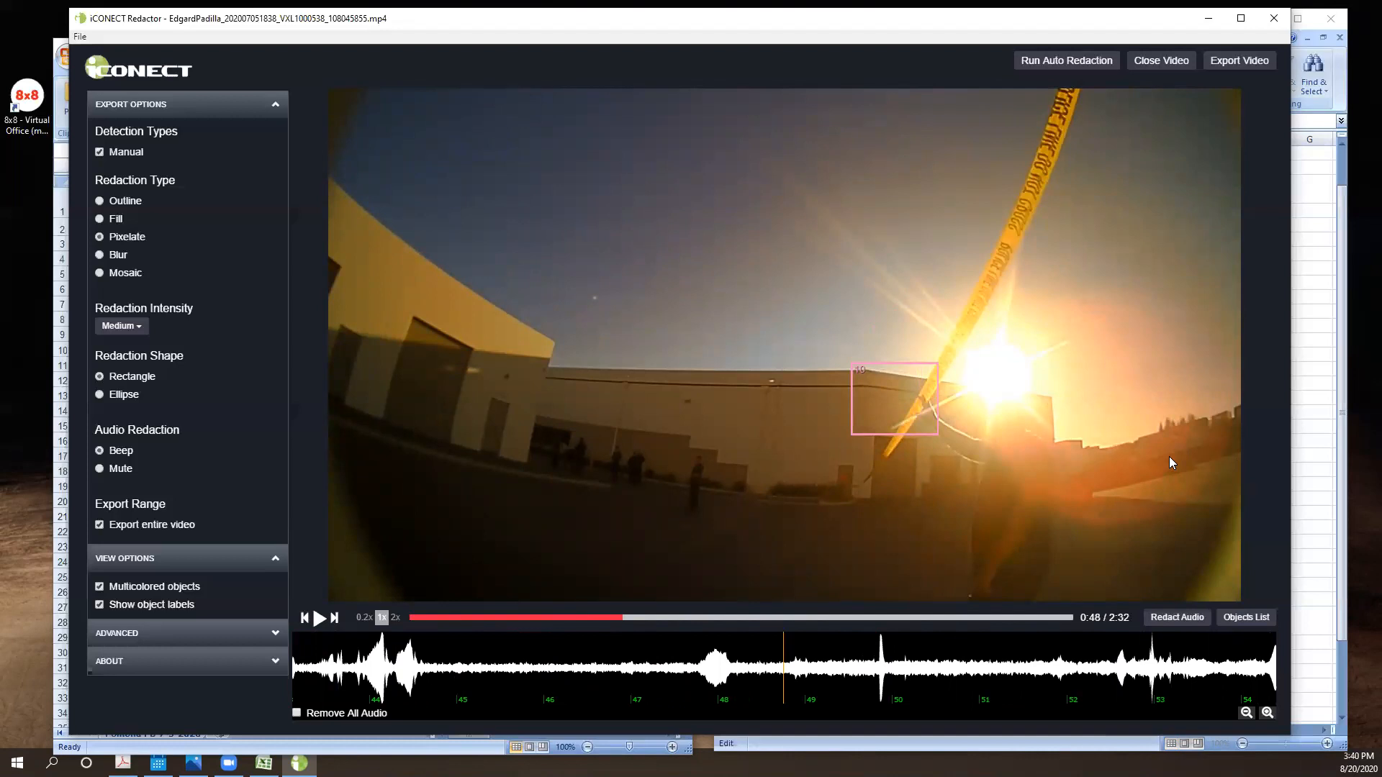
key(Right)
key(Right)
key(Right)
key(Right)
key(Right)
key(Right)
key(Right)
key(Right)
key(Right)
key(Right)
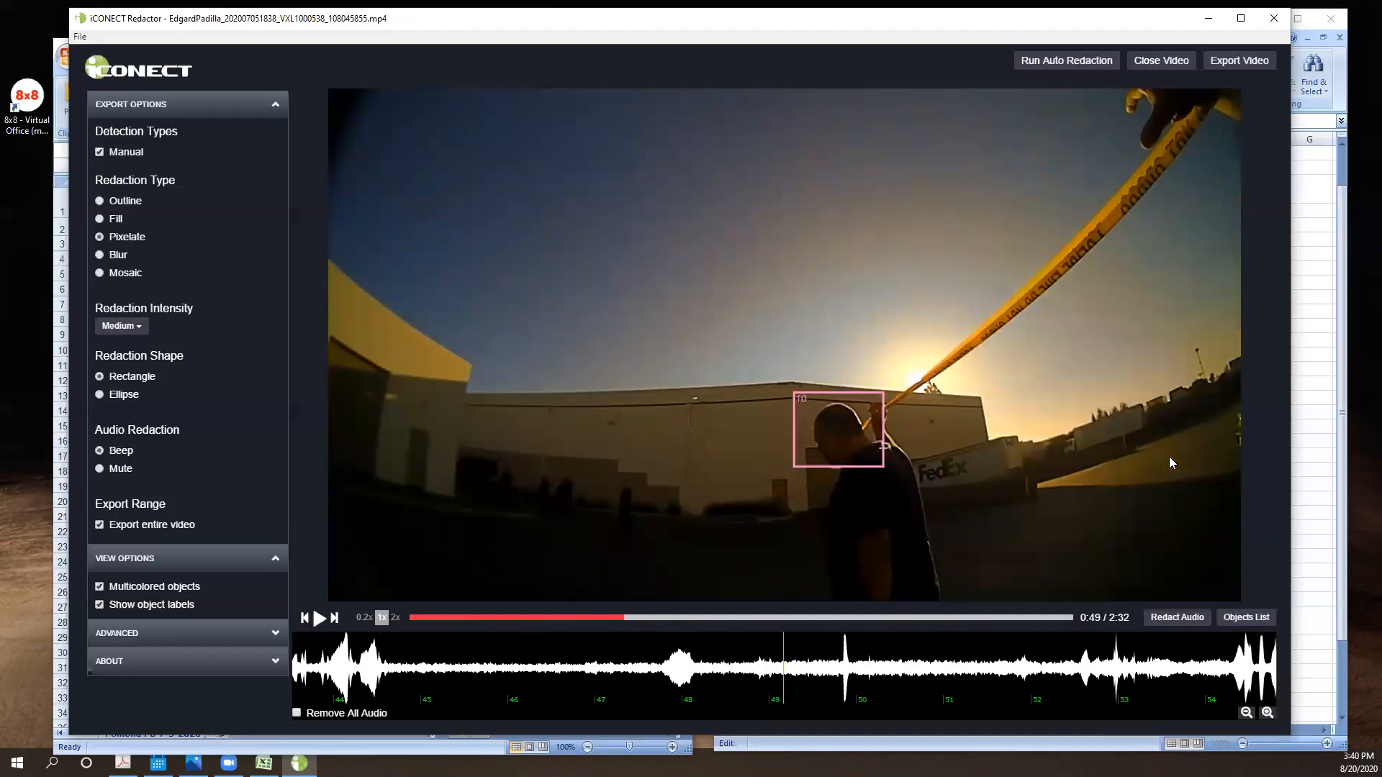
key(Right)
key(space)
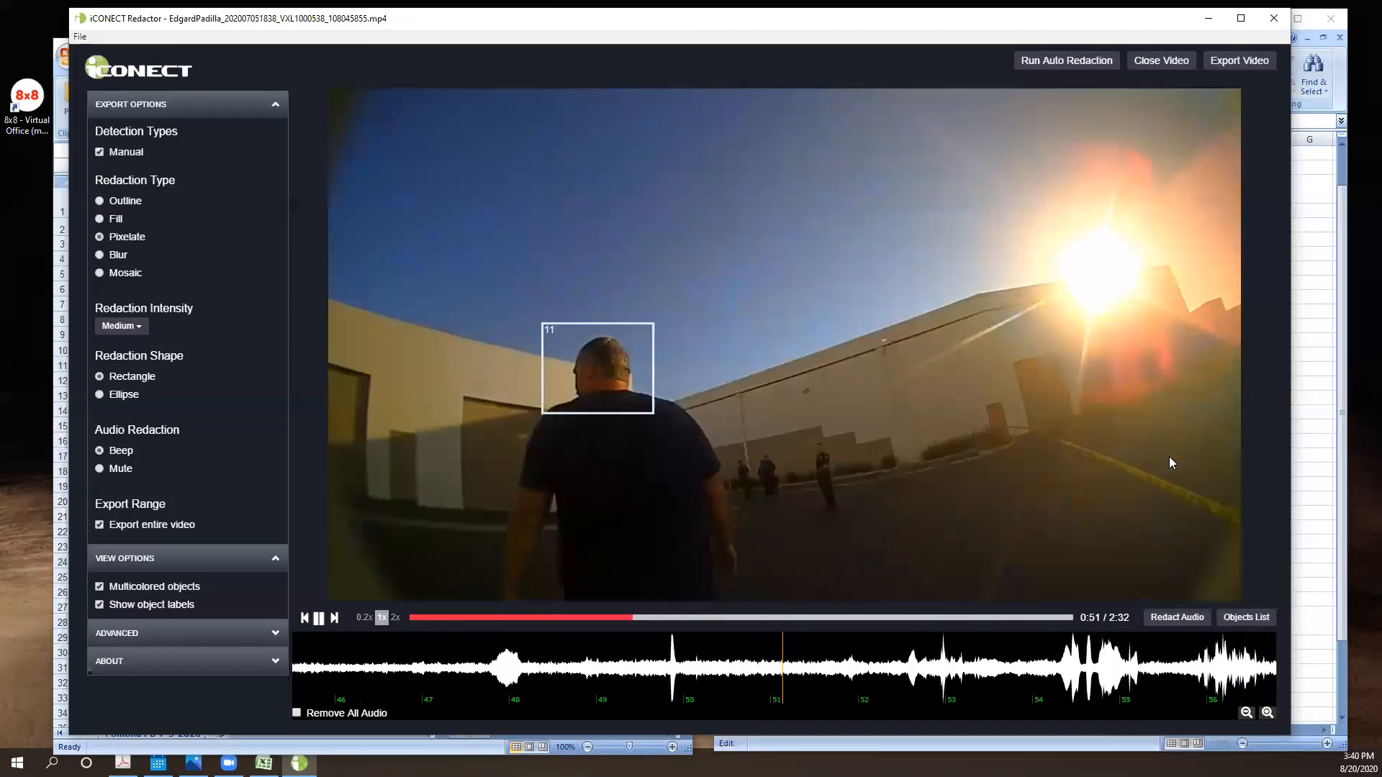
key(space)
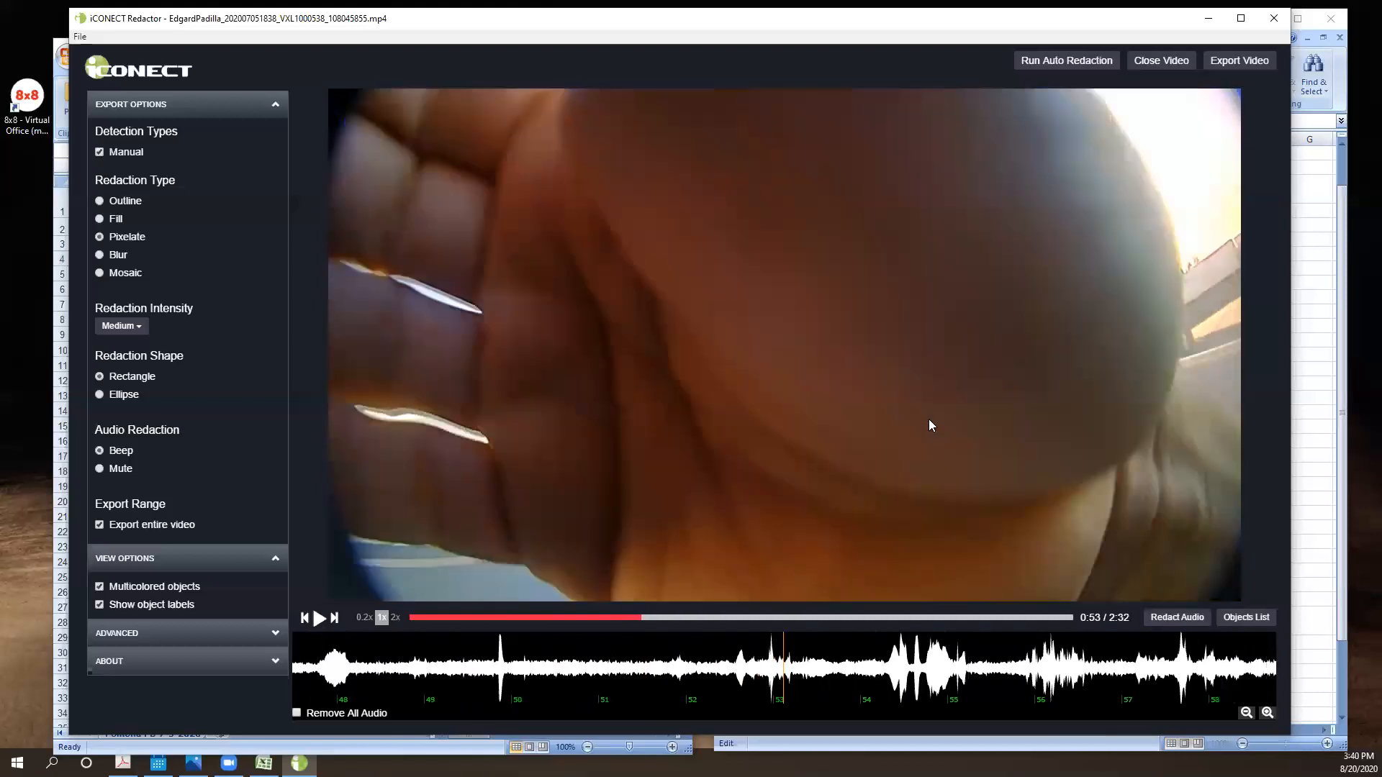
- Step the video back from 0:53 to 0:52 to examine redaction box 11 over the man's head, and resume playback
key(Left)
key(Left)
key(Left)
key(Left)
key(Left)
key(Left)
key(Left)
key(Left)
key(Left)
key(Left)
key(Left)
key(Left)
key(Left)
key(Left)
key(Left)
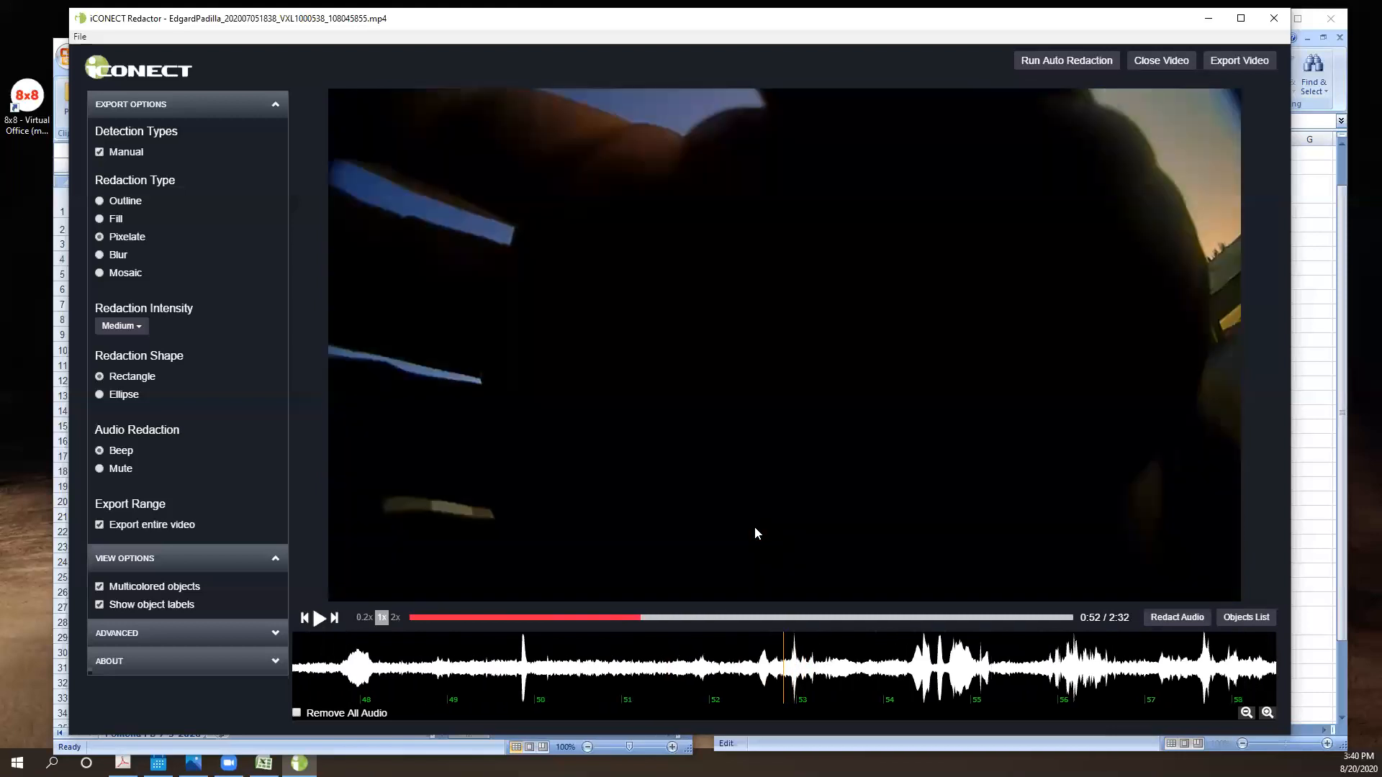
key(Left)
key(Left)
key(Left)
key(Left)
key(Left)
key(Left)
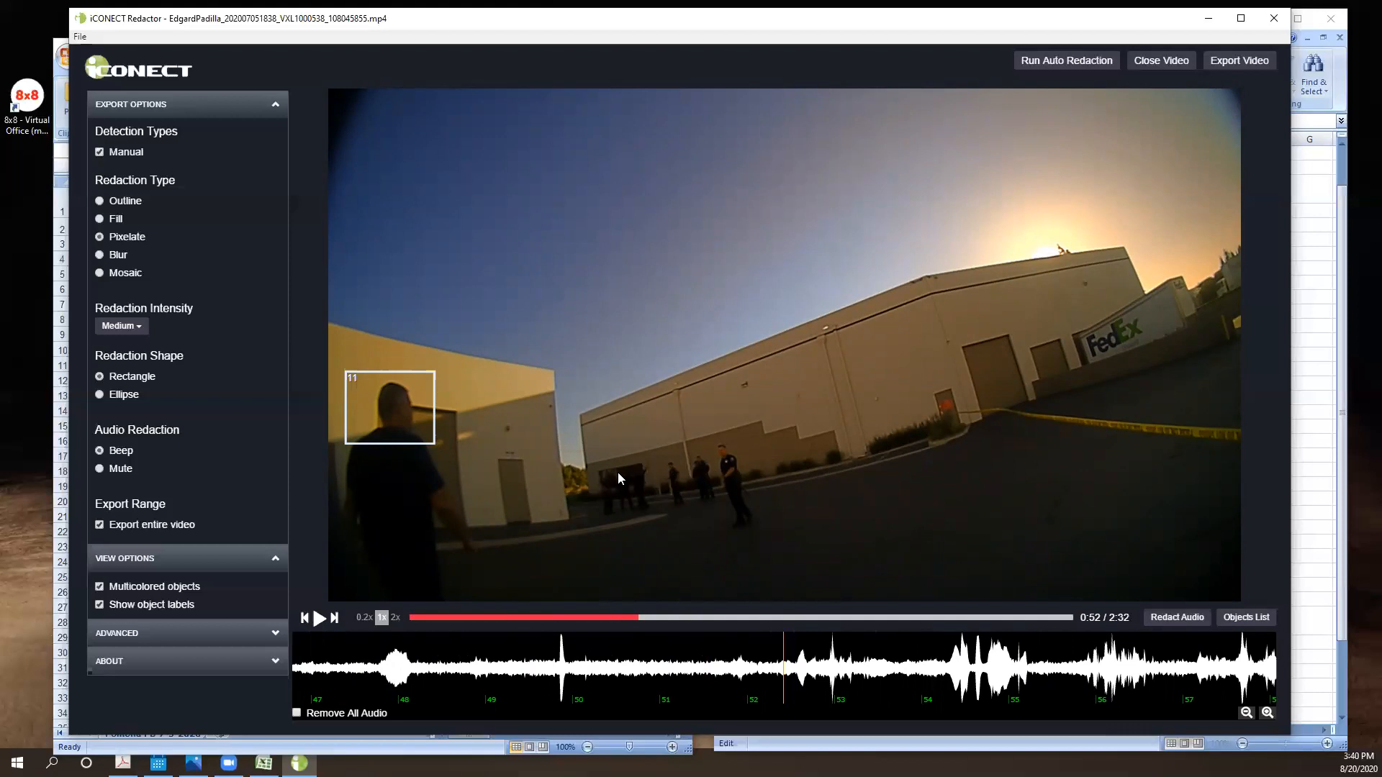
key(space)
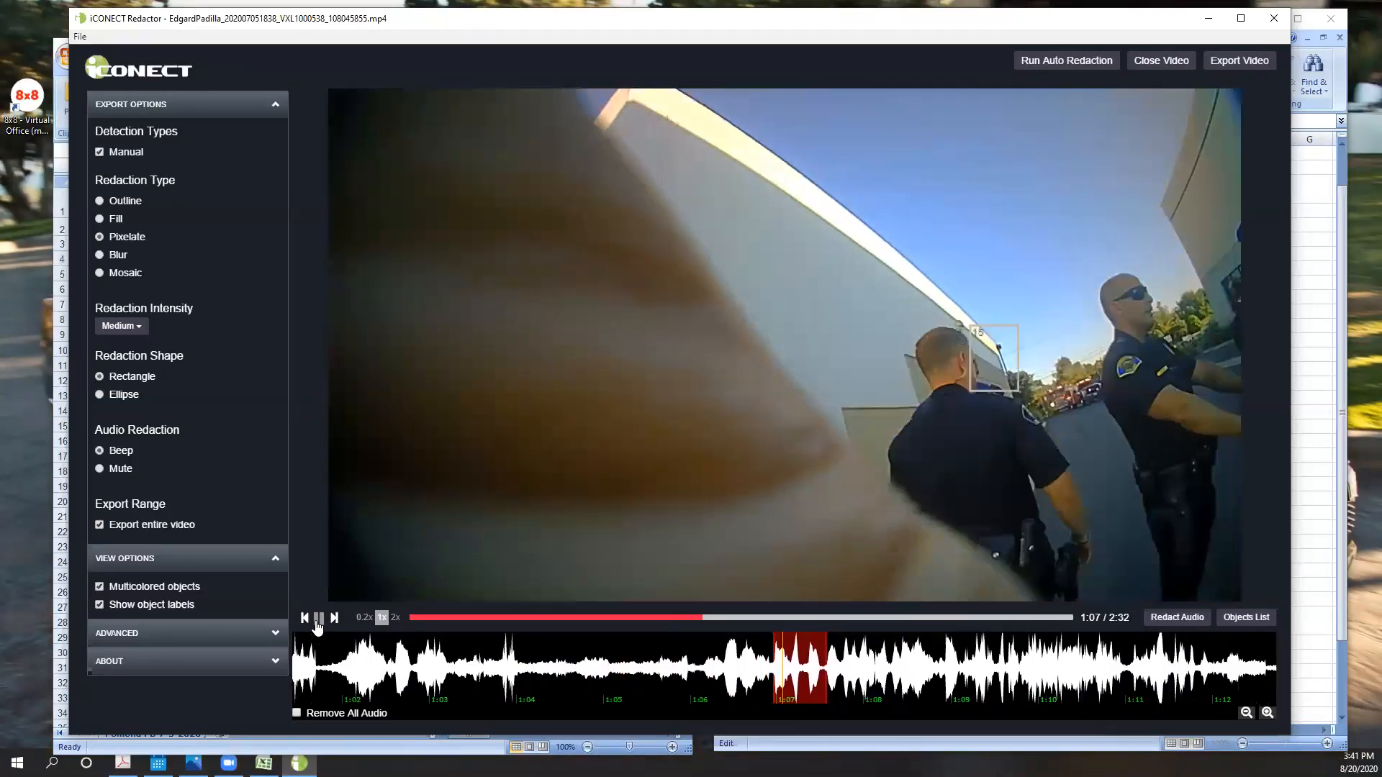
- Pause the video, go back to 1:06, and extend A36 in the redaction element form to "Truck Driver Name @0:38 - 0:39, 1:07"
click(317, 619)
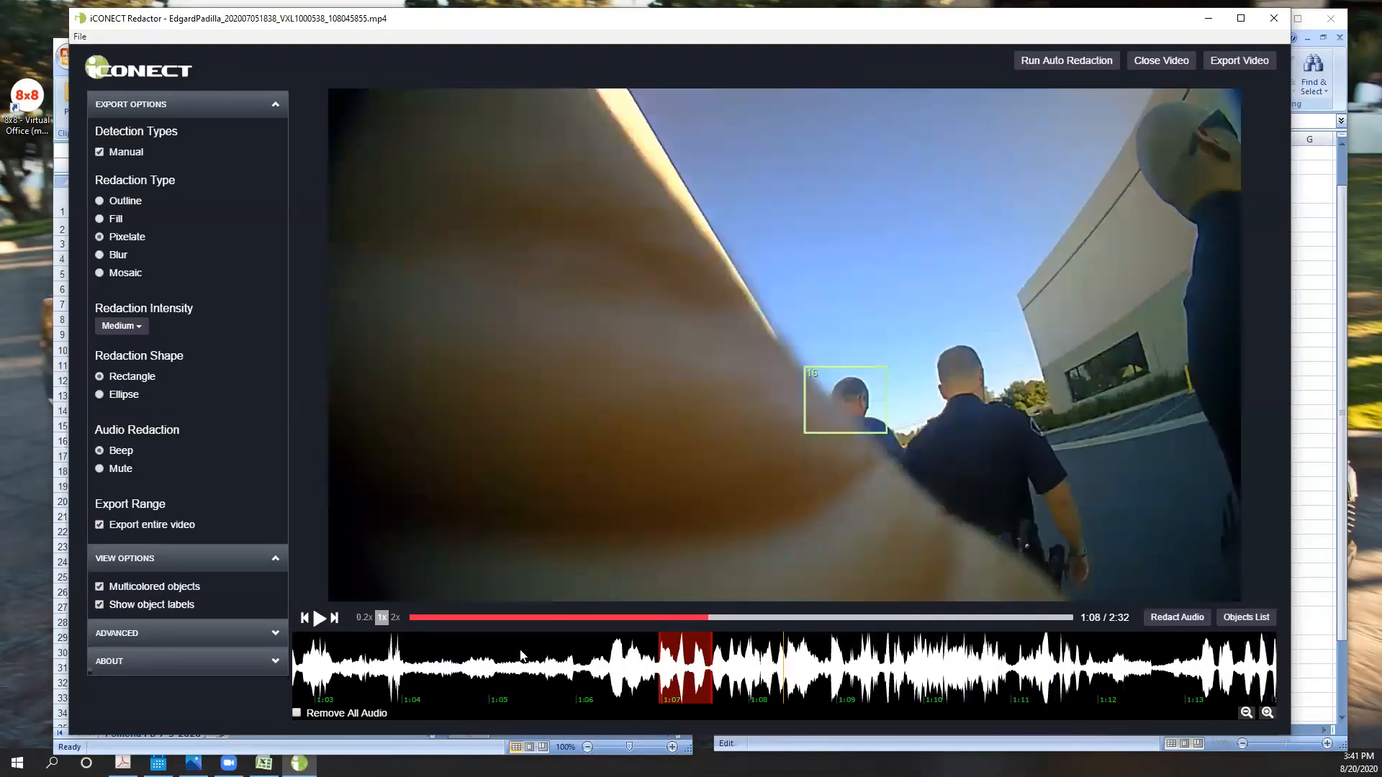
click(591, 680)
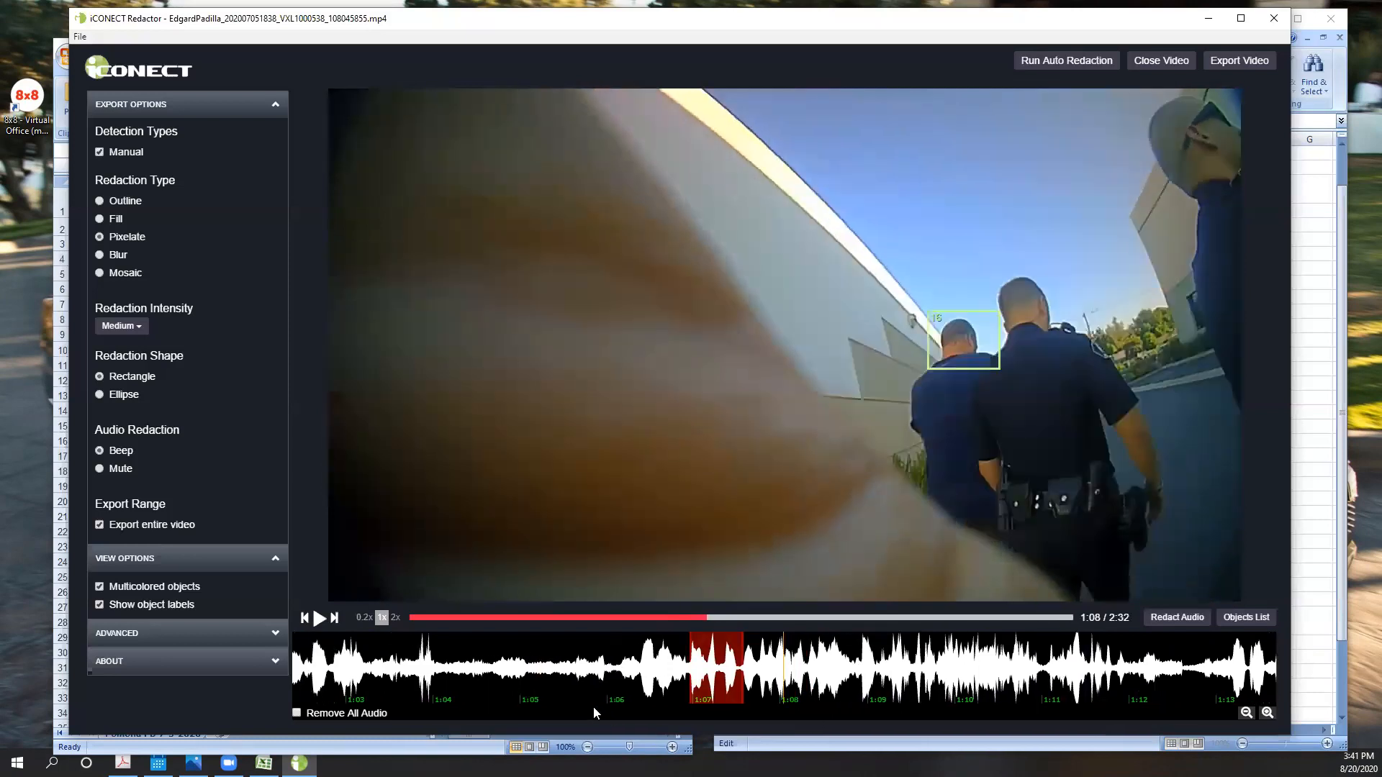
scroll(572, 668, up, 20)
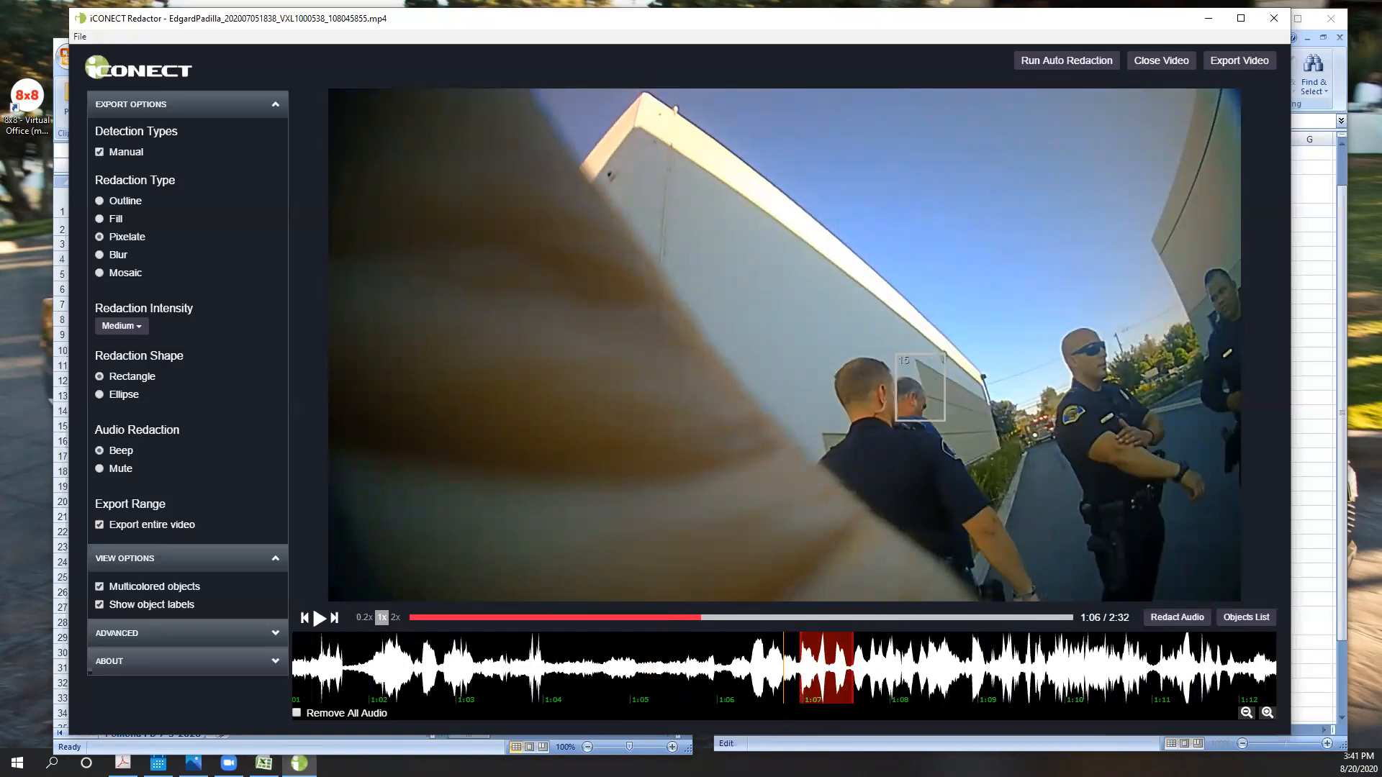
click(264, 763)
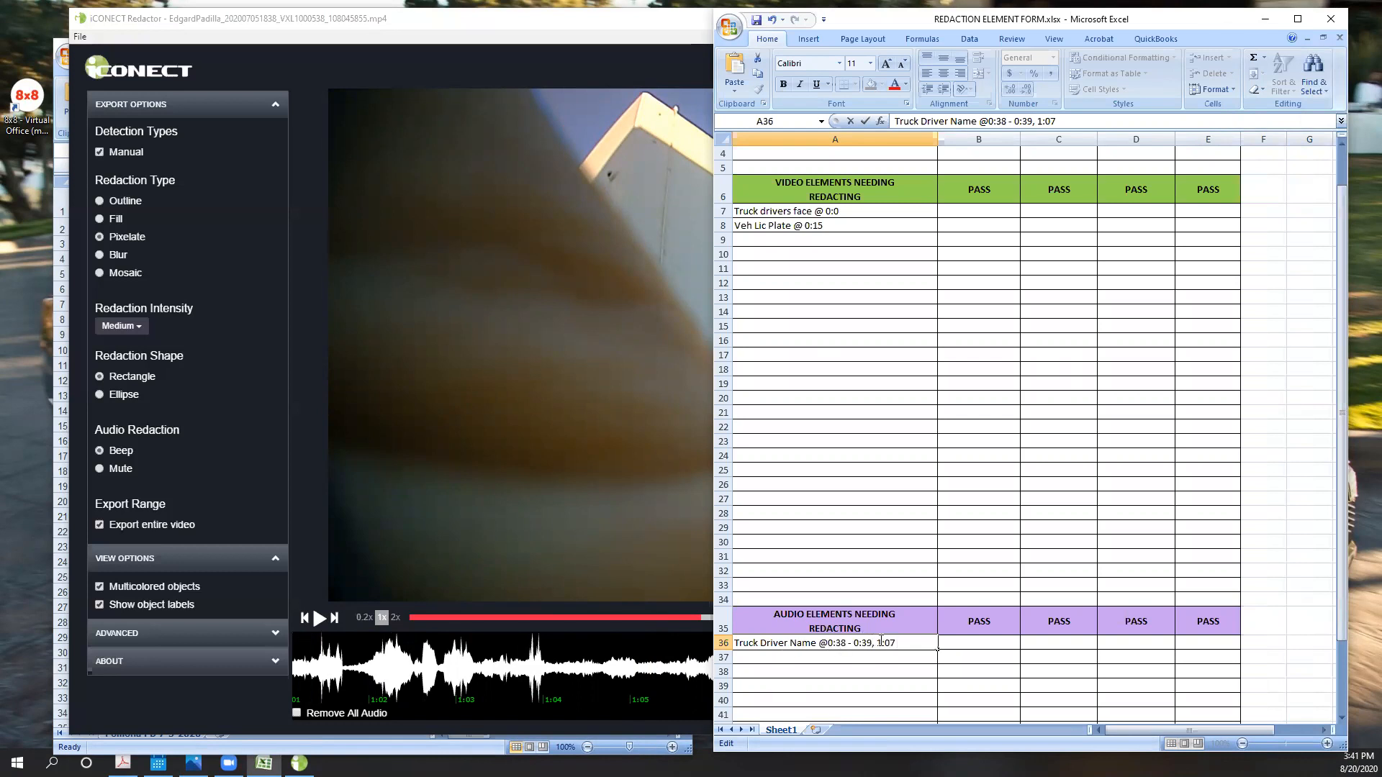
- Return to Redactor and play the video on to 1:20, with a pause at 1:16, to check for further elements needing redaction
click(489, 516)
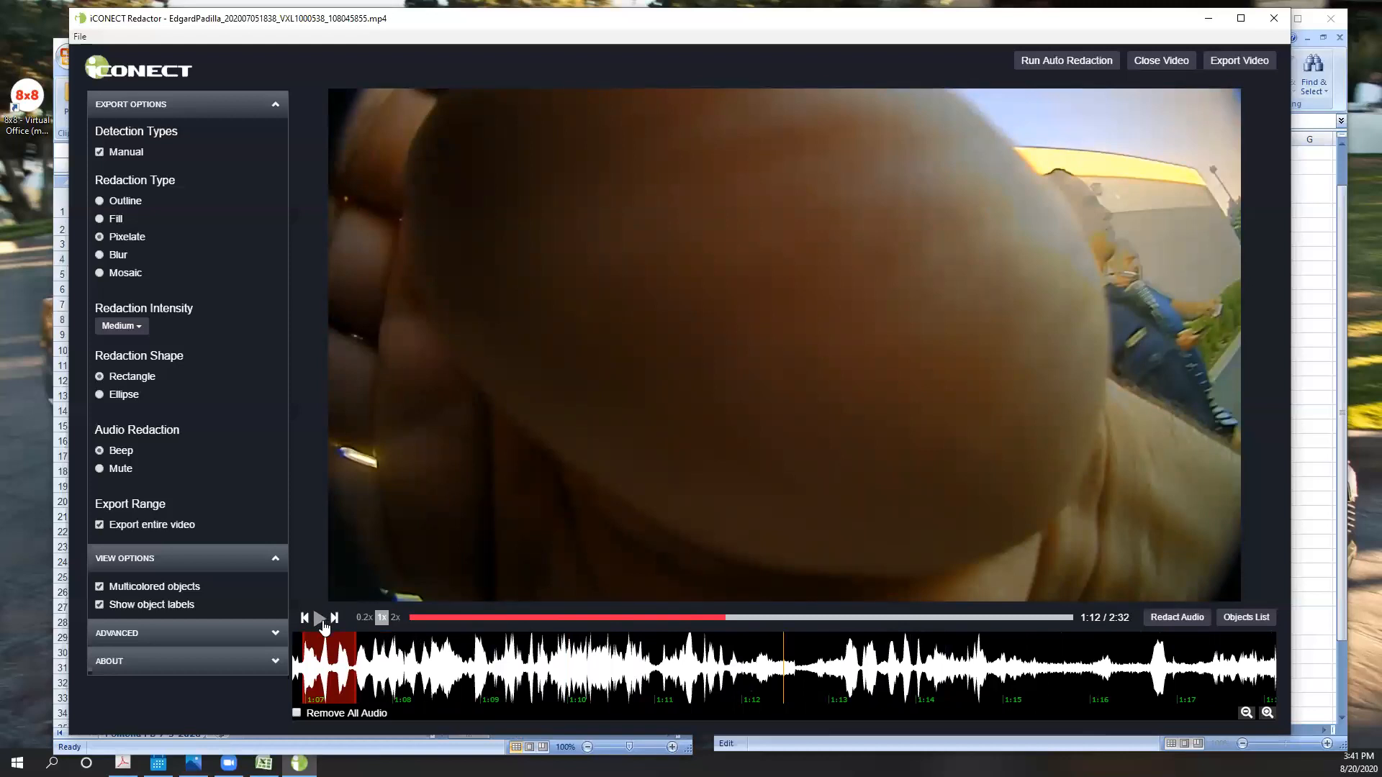
click(322, 622)
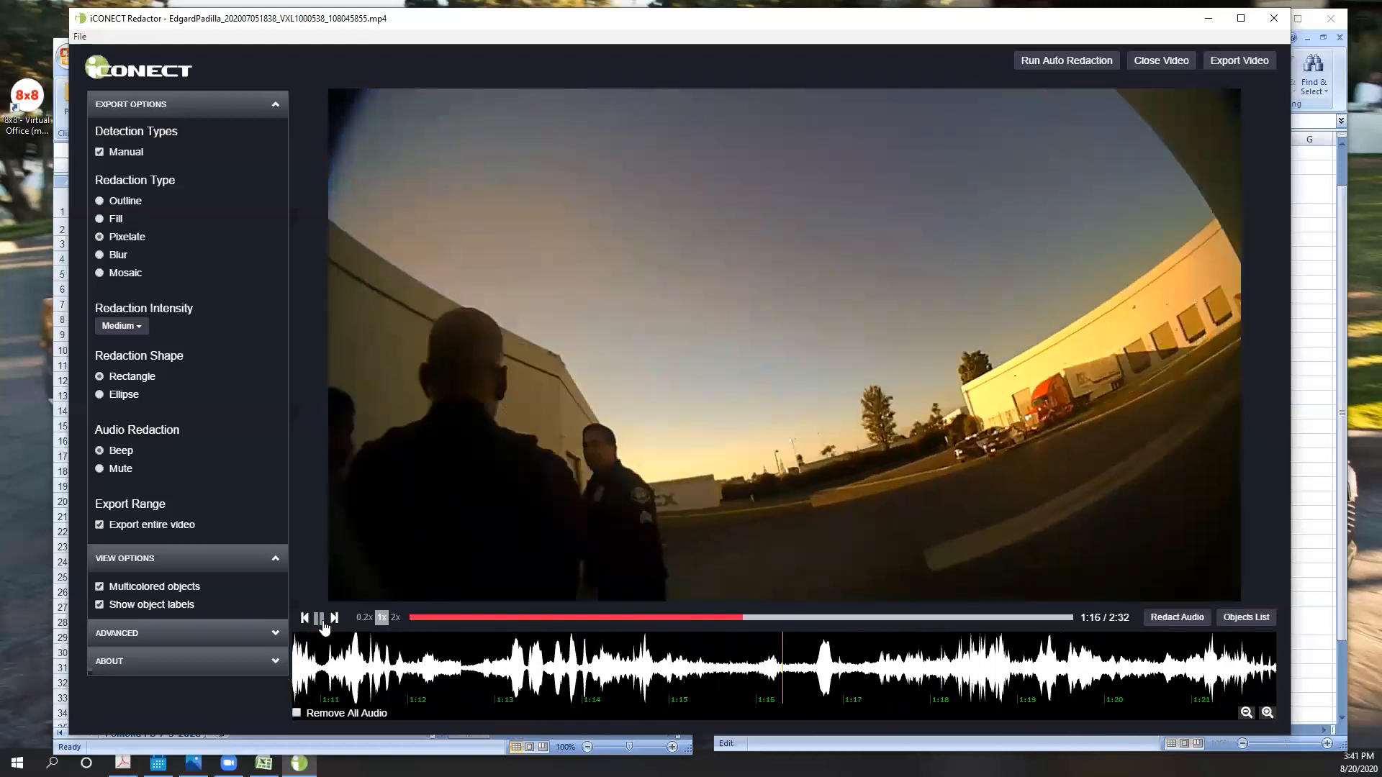
click(321, 620)
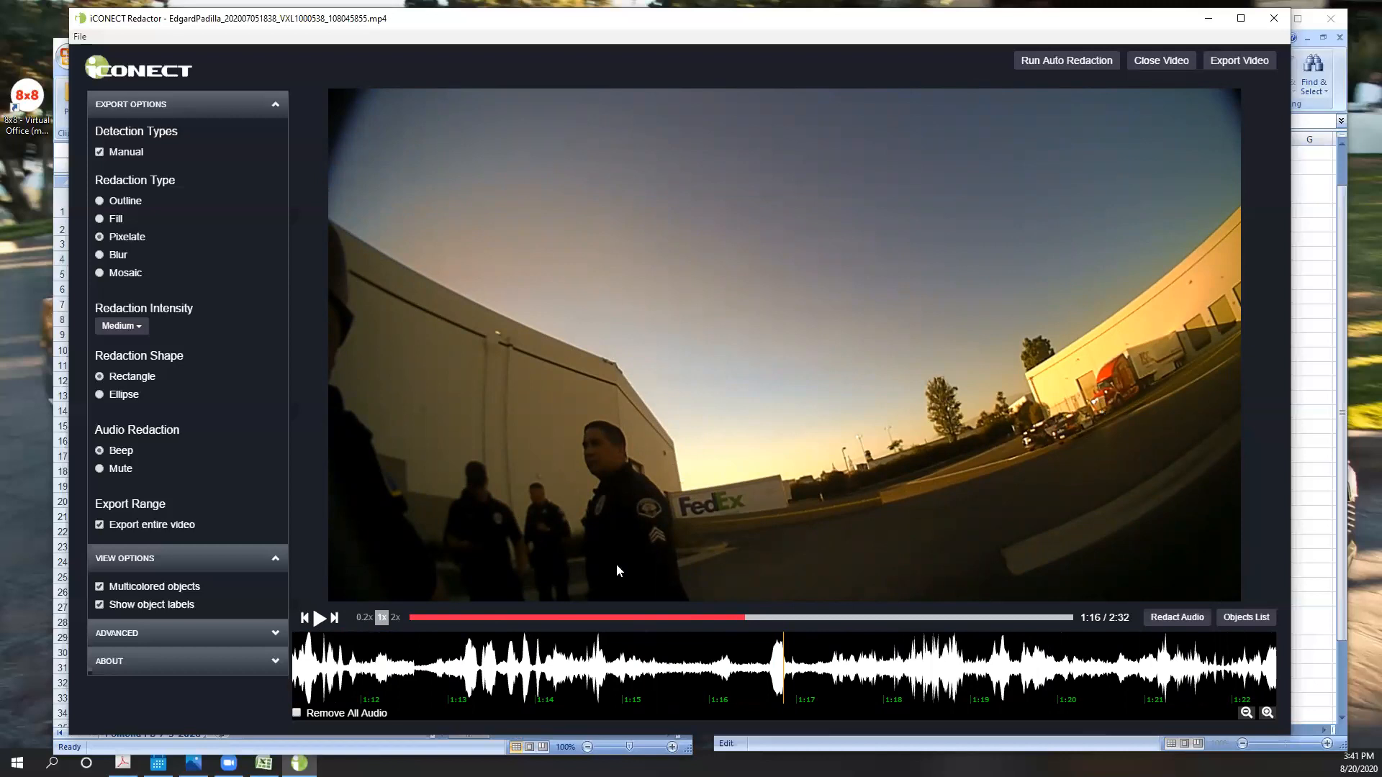
click(318, 620)
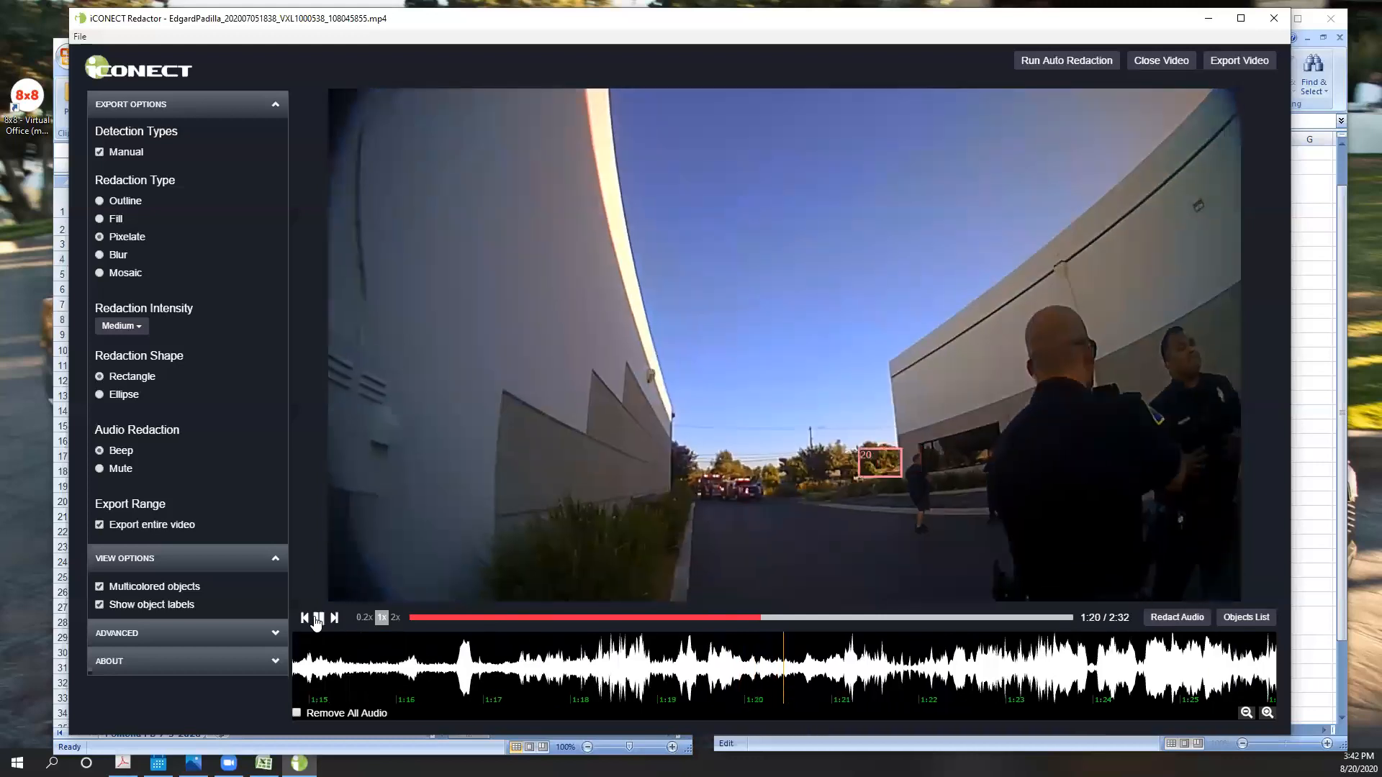
click(317, 620)
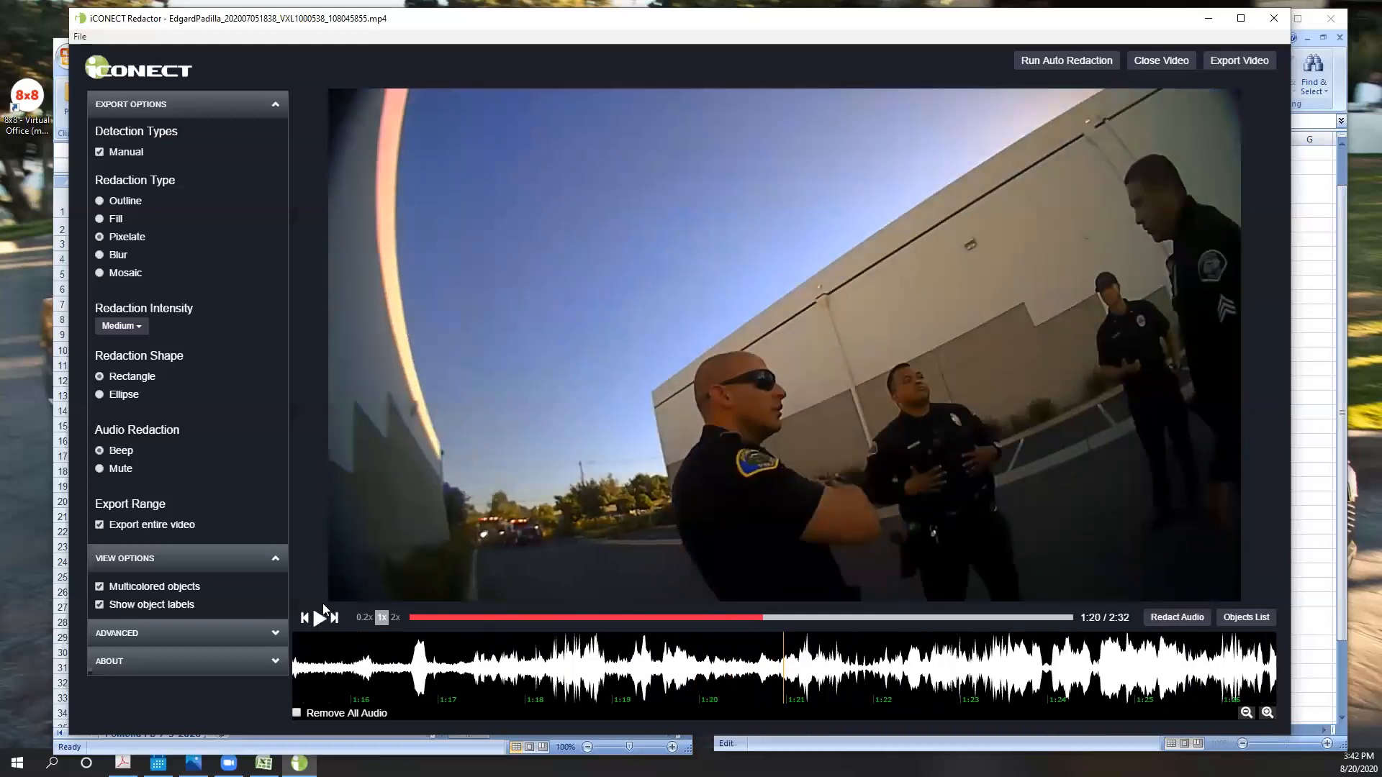
- Step the video back from 1:20 to 1:12, examining how redaction box 20 follows the distant person
key(Left)
key(Left)
key(Left)
key(Left)
key(Left)
key(Left)
key(Left)
key(Left)
key(Left)
key(Left)
key(Left)
key(Left)
key(Left)
key(Left)
key(Left)
key(Left)
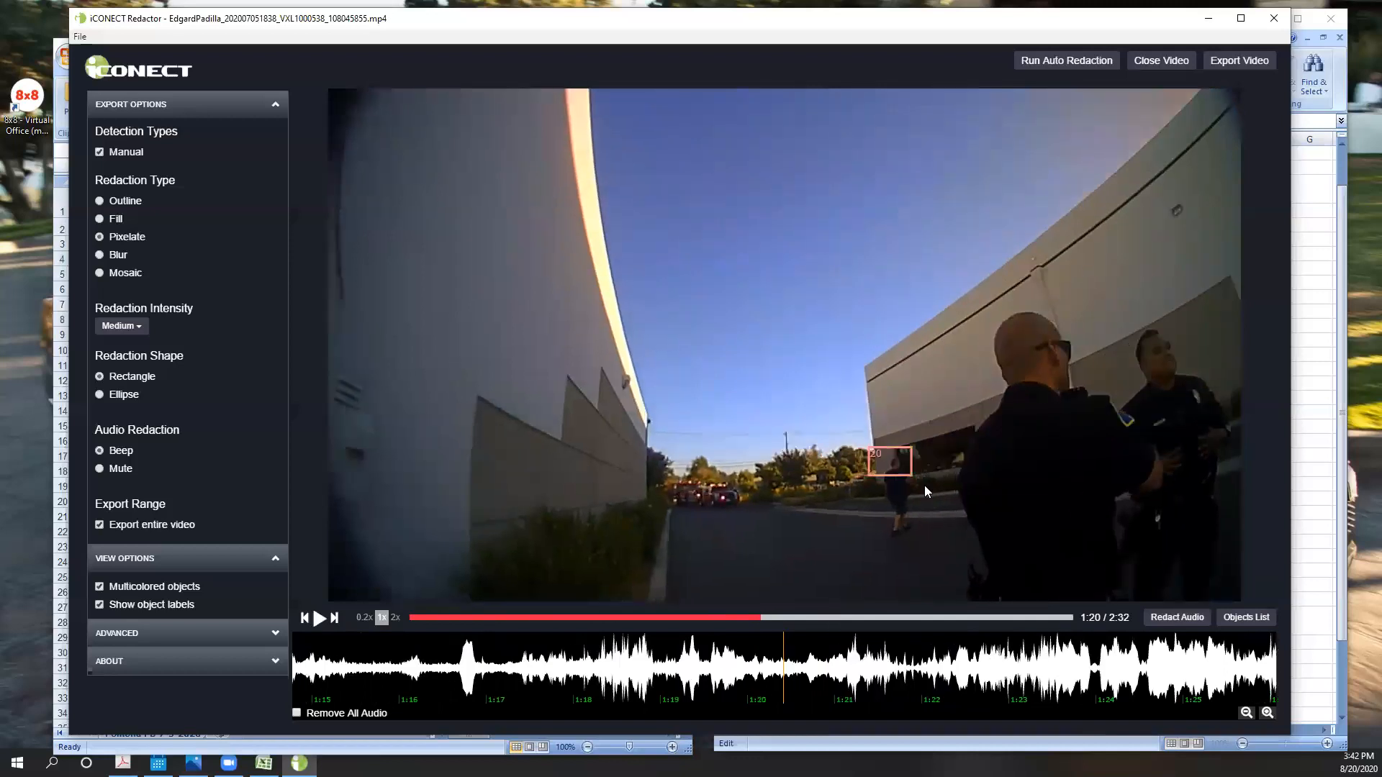
key(Left)
key(Left)
key(Left)
key(Left)
key(Left)
key(Left)
key(Left)
key(Left)
key(Left)
key(Left)
key(Left)
key(Left)
key(Left)
key(Left)
key(Left)
key(Left)
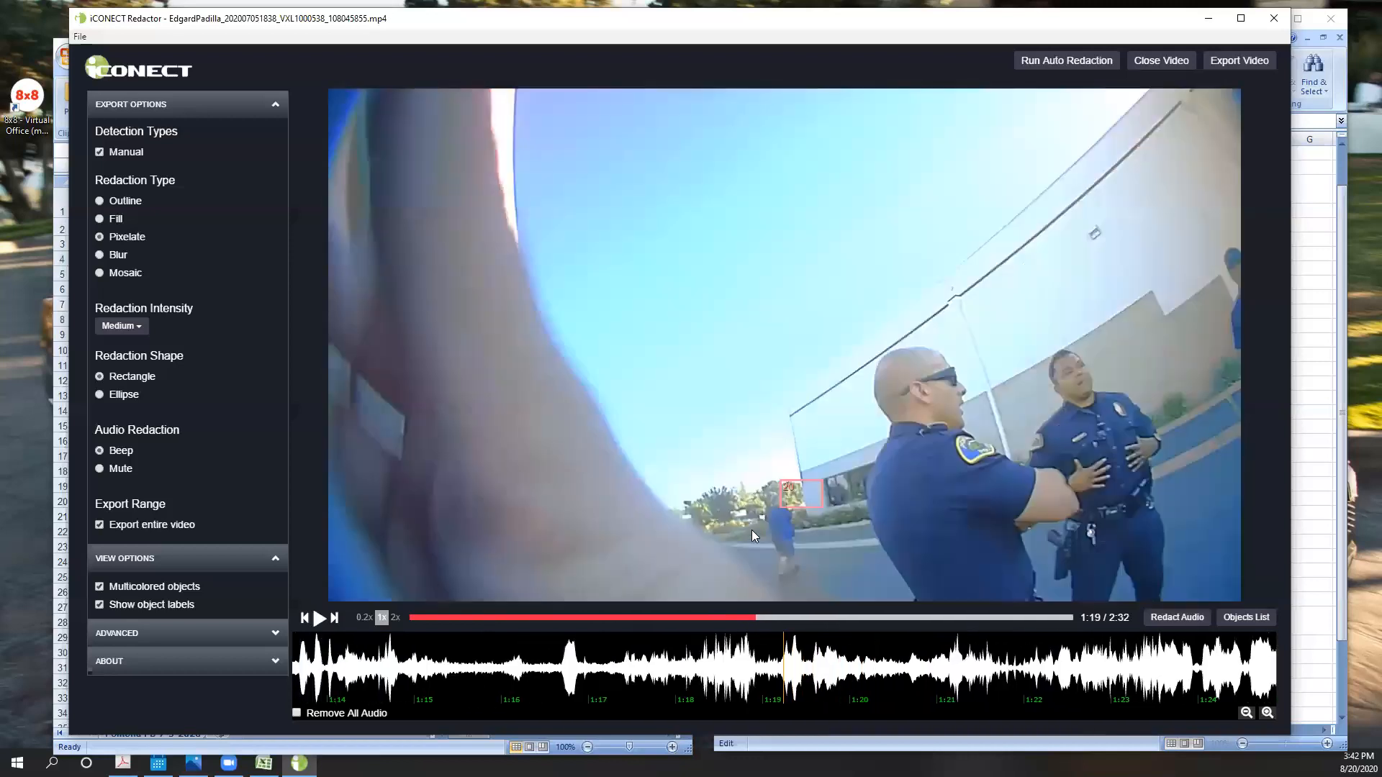
key(Left)
key(Left)
key(Left)
key(Left)
key(Left)
key(Left)
key(Left)
key(Left)
key(Left)
key(Left)
key(Left)
key(Left)
key(Left)
key(Left)
key(Left)
key(Left)
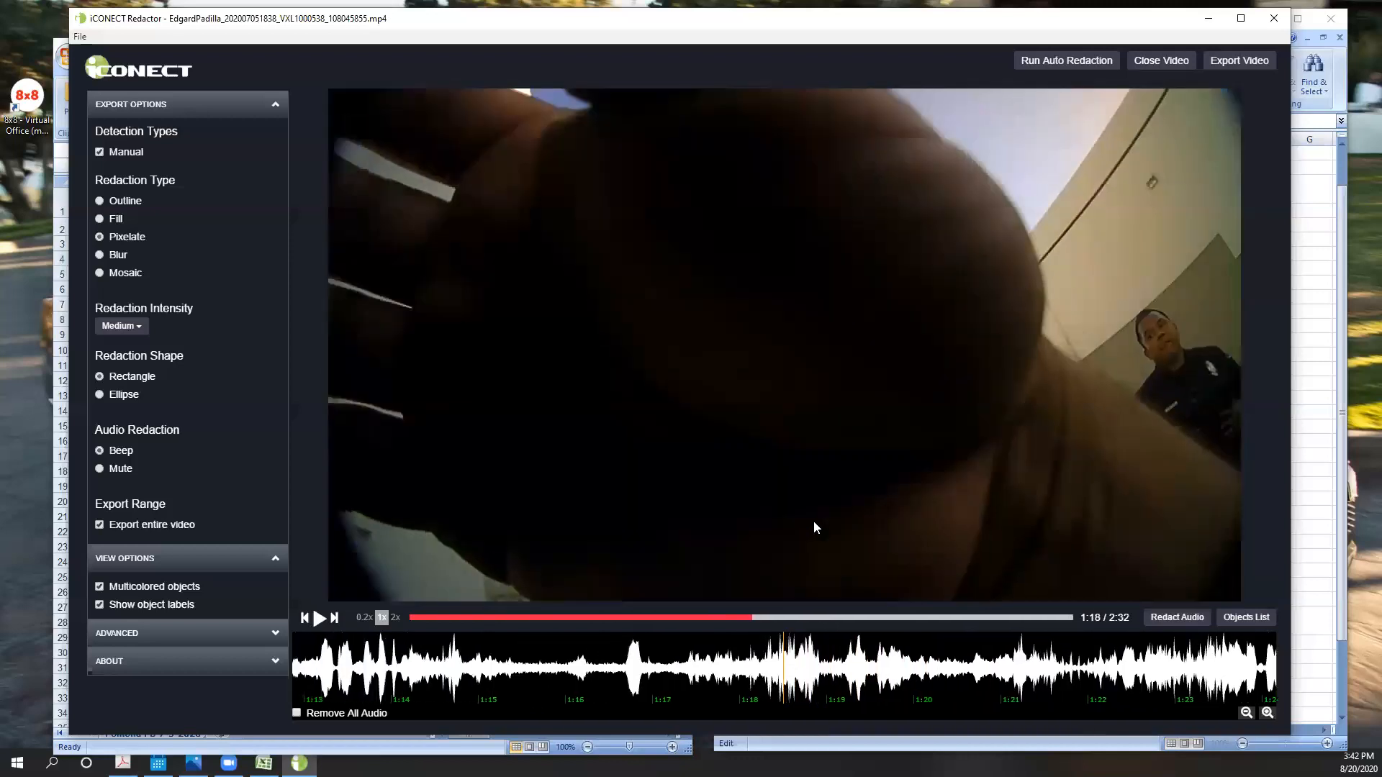
key(Left)
key(Left)
key(Left)
key(Left)
key(Left)
key(Left)
key(Left)
key(Left)
key(Left)
key(Left)
key(Left)
key(Left)
key(Left)
key(Left)
key(Left)
key(Left)
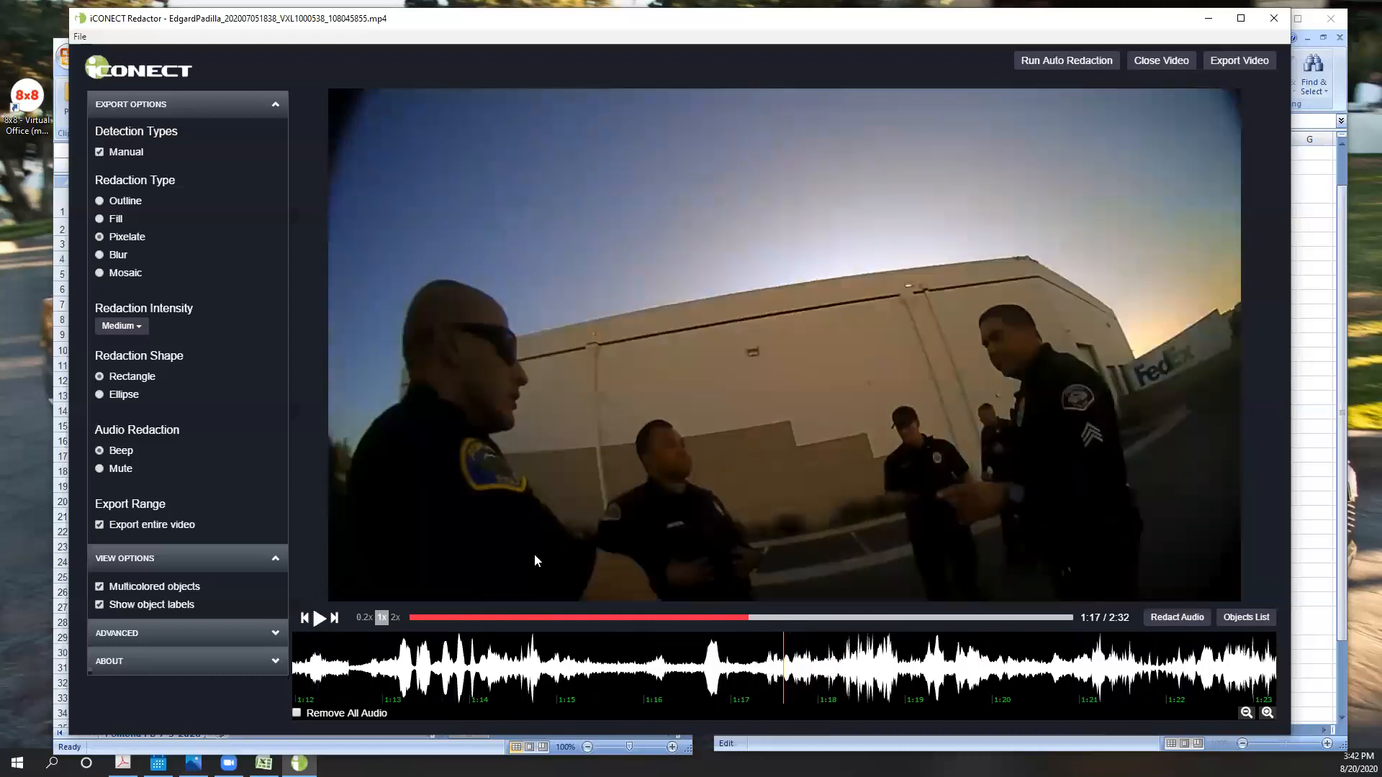
key(Left)
key(Left)
key(Left)
key(Left)
key(Left)
key(Left)
key(Left)
key(Left)
key(Left)
key(Left)
key(Left)
key(Left)
key(Left)
key(Left)
key(Left)
key(Left)
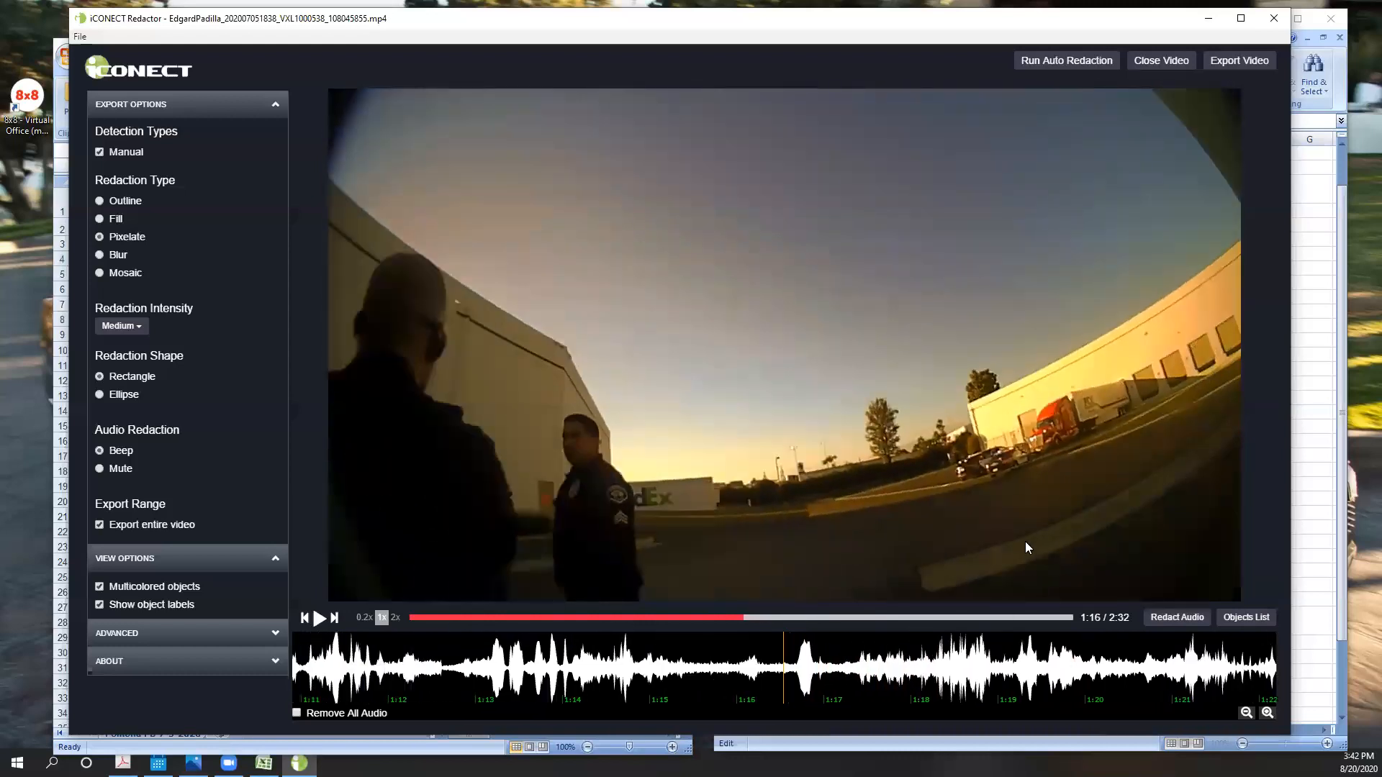
key(Left)
key(Left)
key(Left)
key(Left)
key(Left)
key(Left)
key(Left)
key(Left)
key(Left)
key(Left)
key(Left)
key(Left)
key(Left)
key(Left)
key(Left)
key(Left)
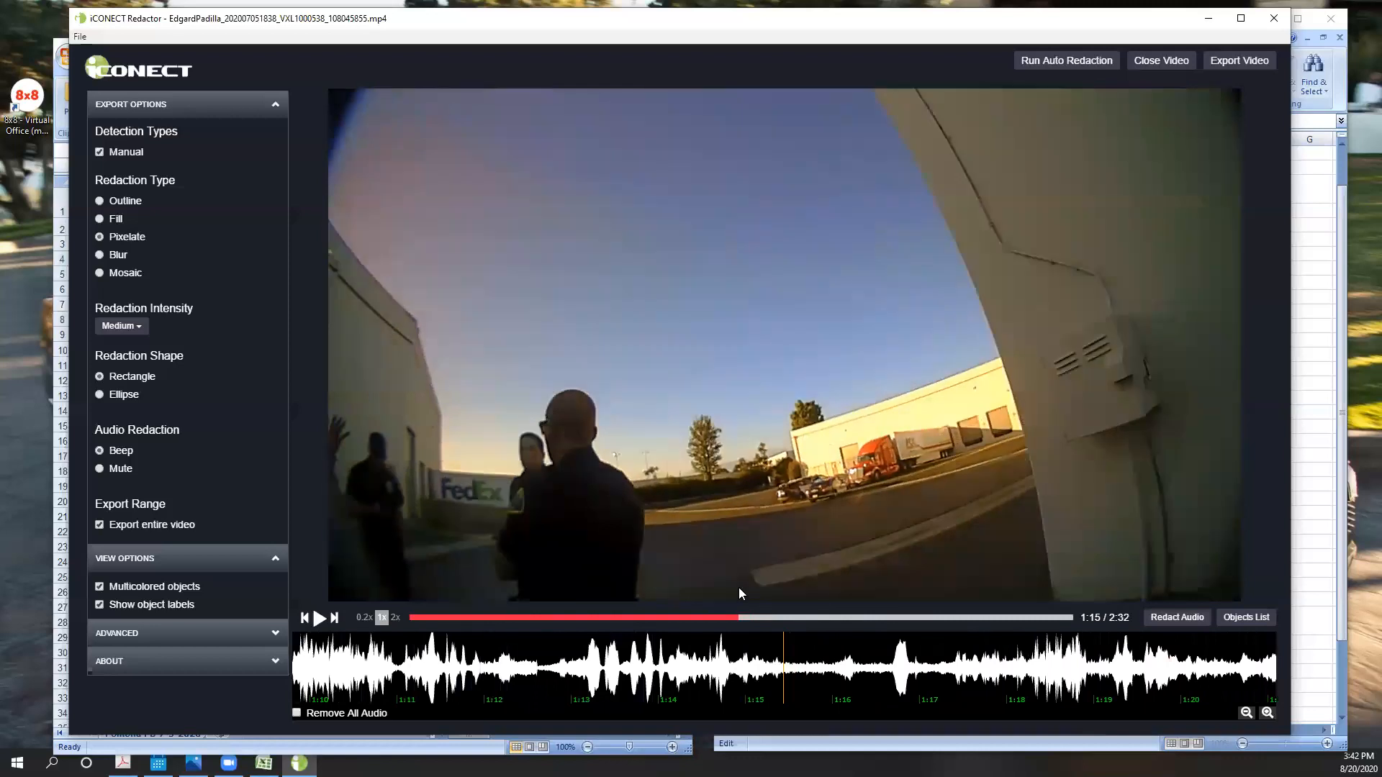
key(Left)
key(Left)
key(Left)
key(Left)
key(Left)
key(Left)
key(Left)
key(Left)
key(Left)
key(Left)
key(Left)
key(Left)
key(Left)
key(Left)
key(Left)
key(Left)
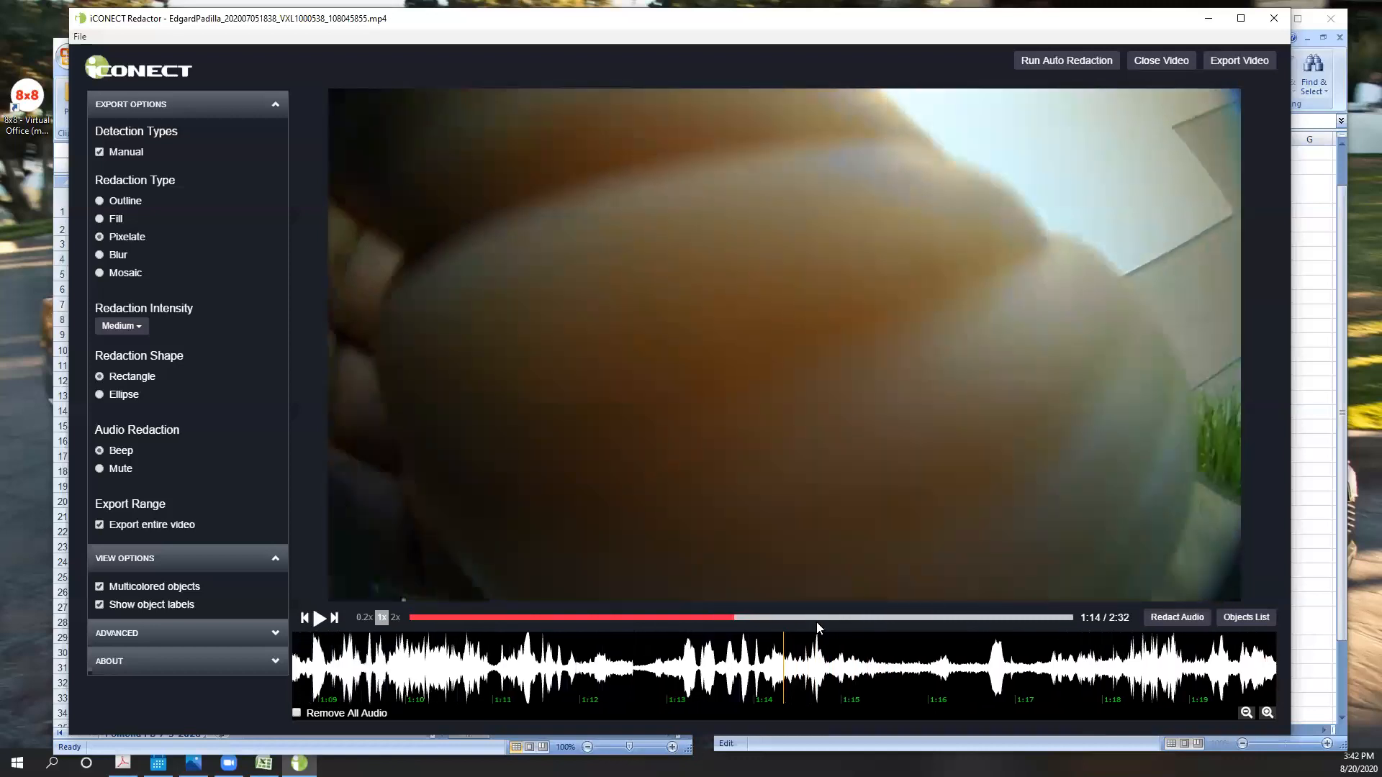
key(Left)
key(Left)
key(Left)
key(Left)
key(Left)
key(Left)
key(Left)
key(Left)
key(Left)
key(Left)
key(Left)
key(Left)
key(Left)
key(Left)
key(Left)
key(Left)
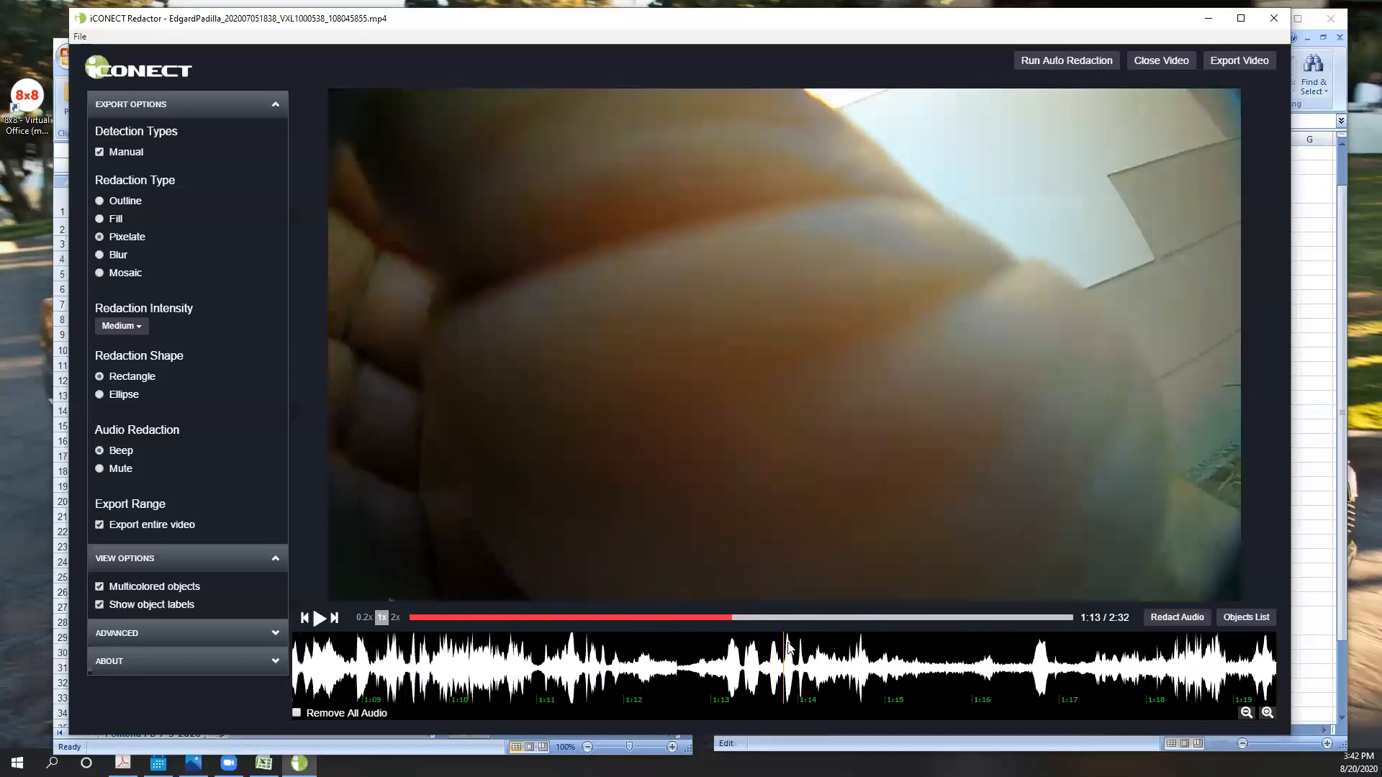
key(Left)
key(Left)
key(Left)
key(Left)
key(Left)
key(Left)
key(Left)
key(Left)
key(Left)
key(Left)
key(Left)
key(Left)
key(Left)
key(Left)
key(Left)
key(Left)
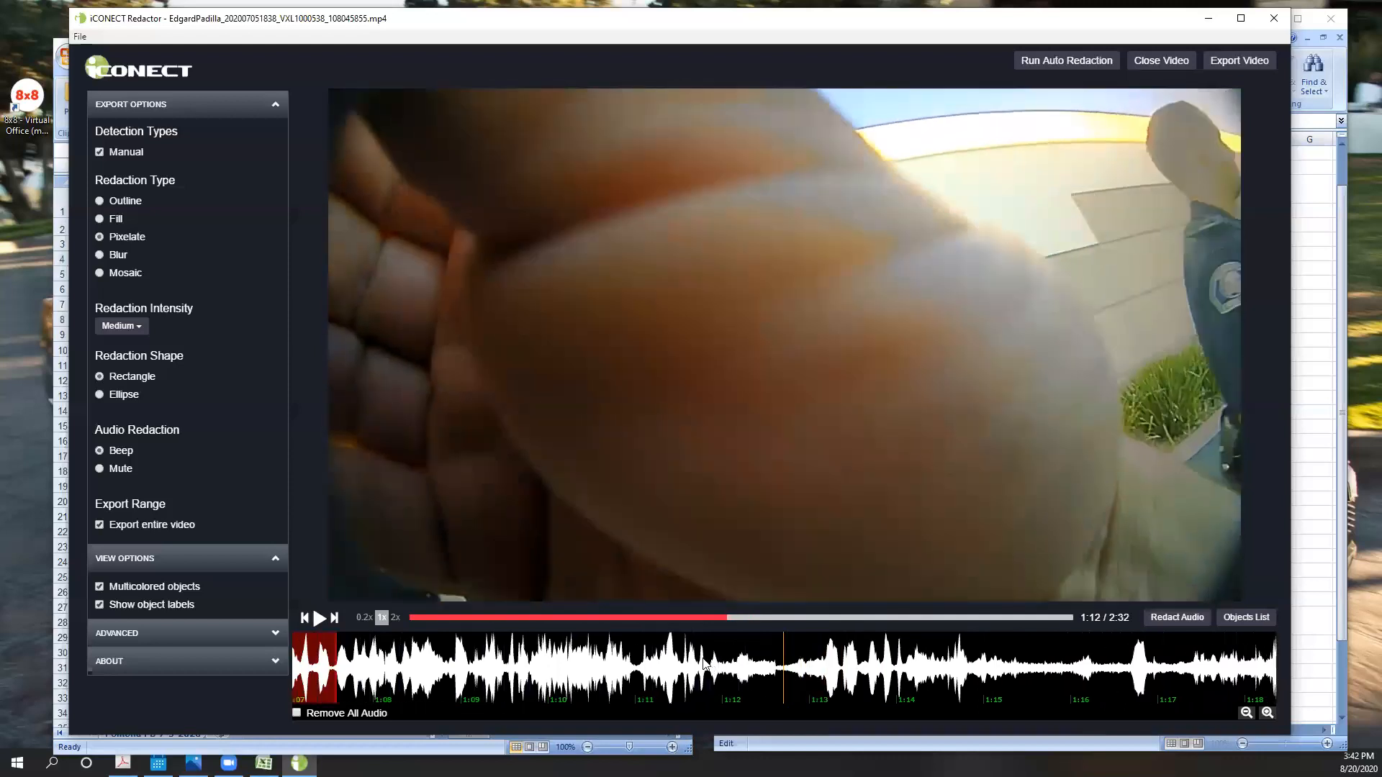
- Jump back to 0:10 and play the video to 0:22 to review the redaction boxes on the truck driver
click(464, 618)
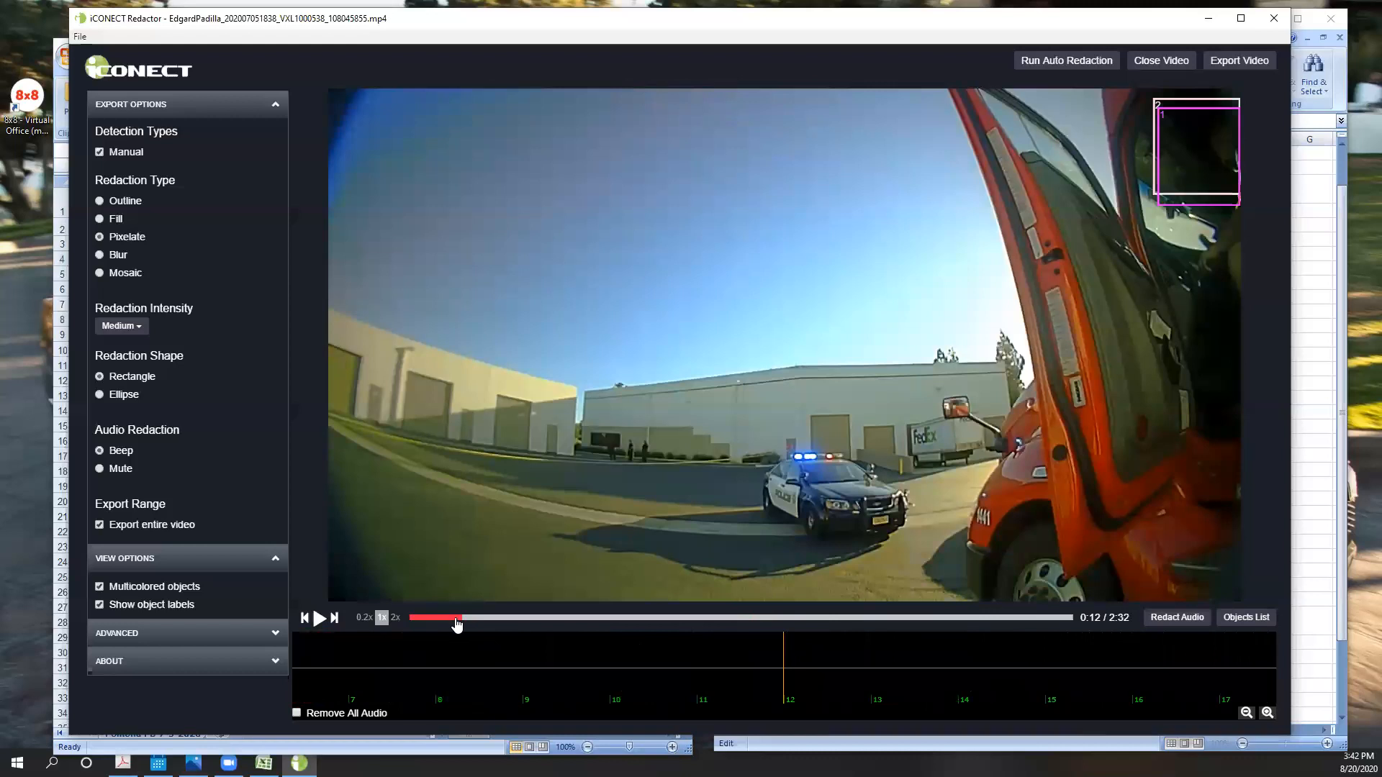
click(455, 618)
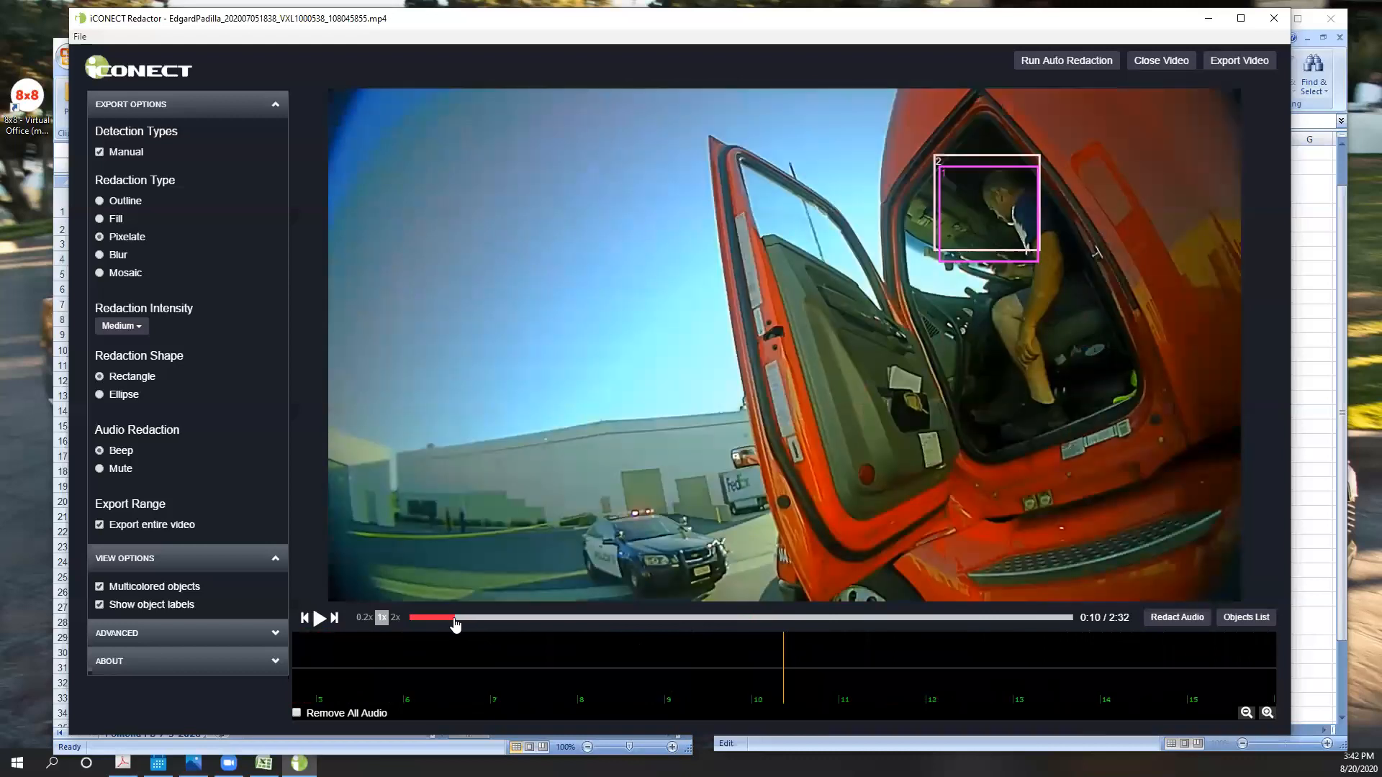
click(322, 628)
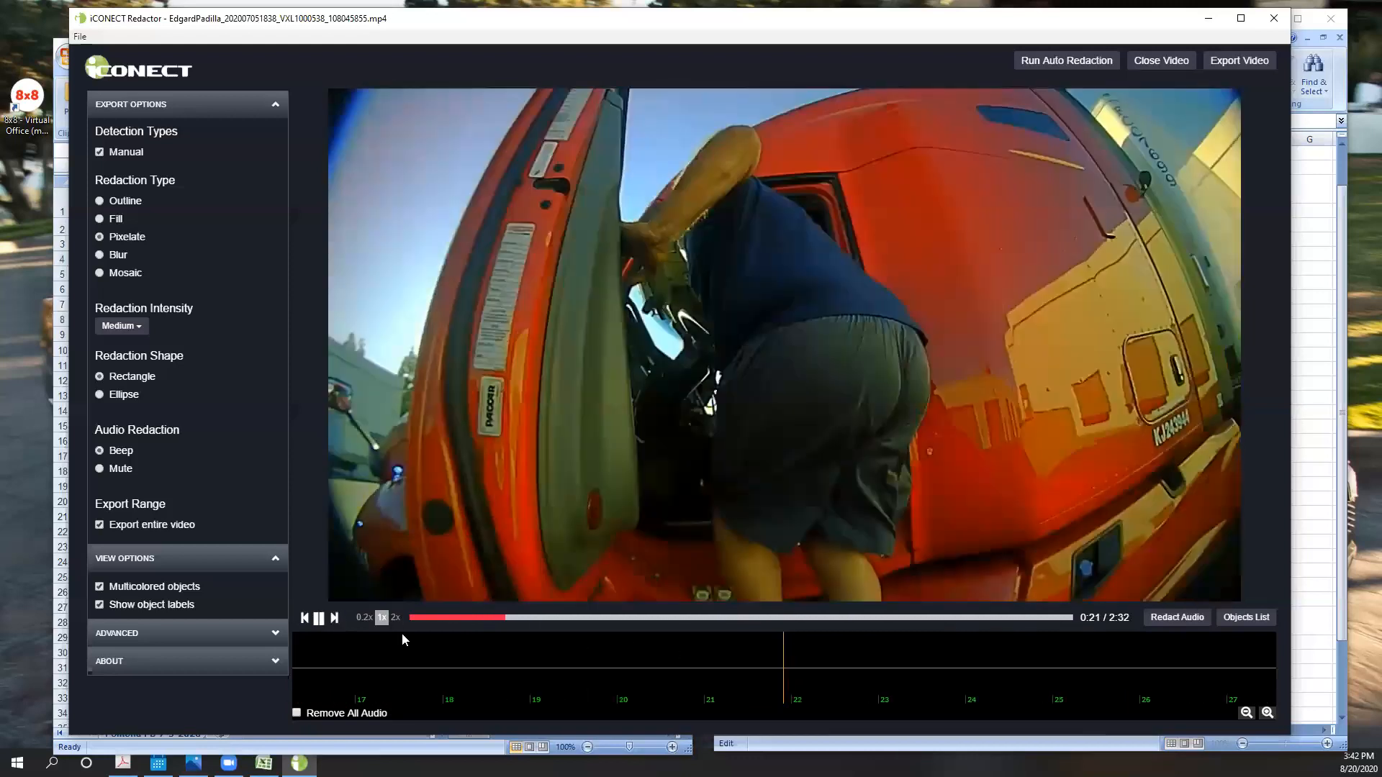
click(319, 619)
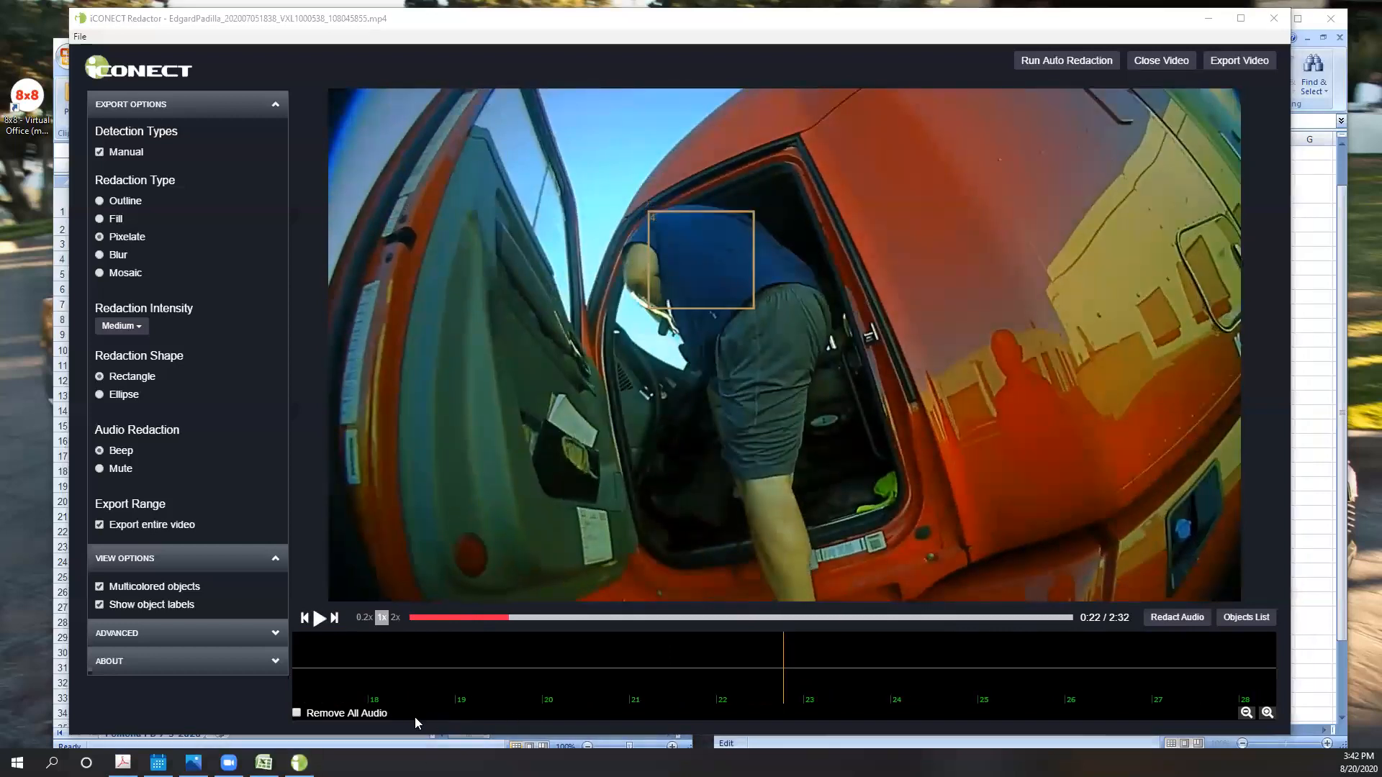
- In the redaction element form, extend the truck driver's face entry in A7 with a dash and an end time after 0:0
click(264, 762)
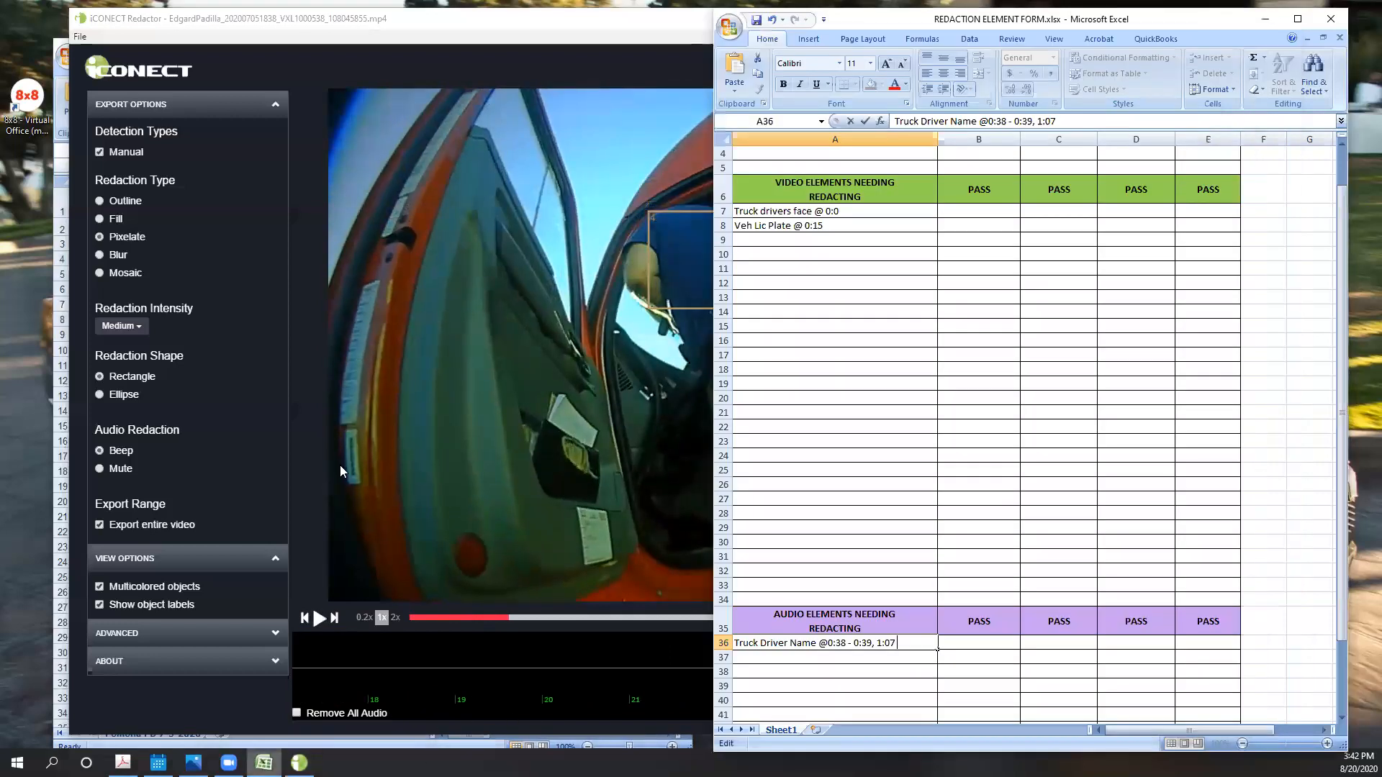
click(864, 209)
click(1034, 119)
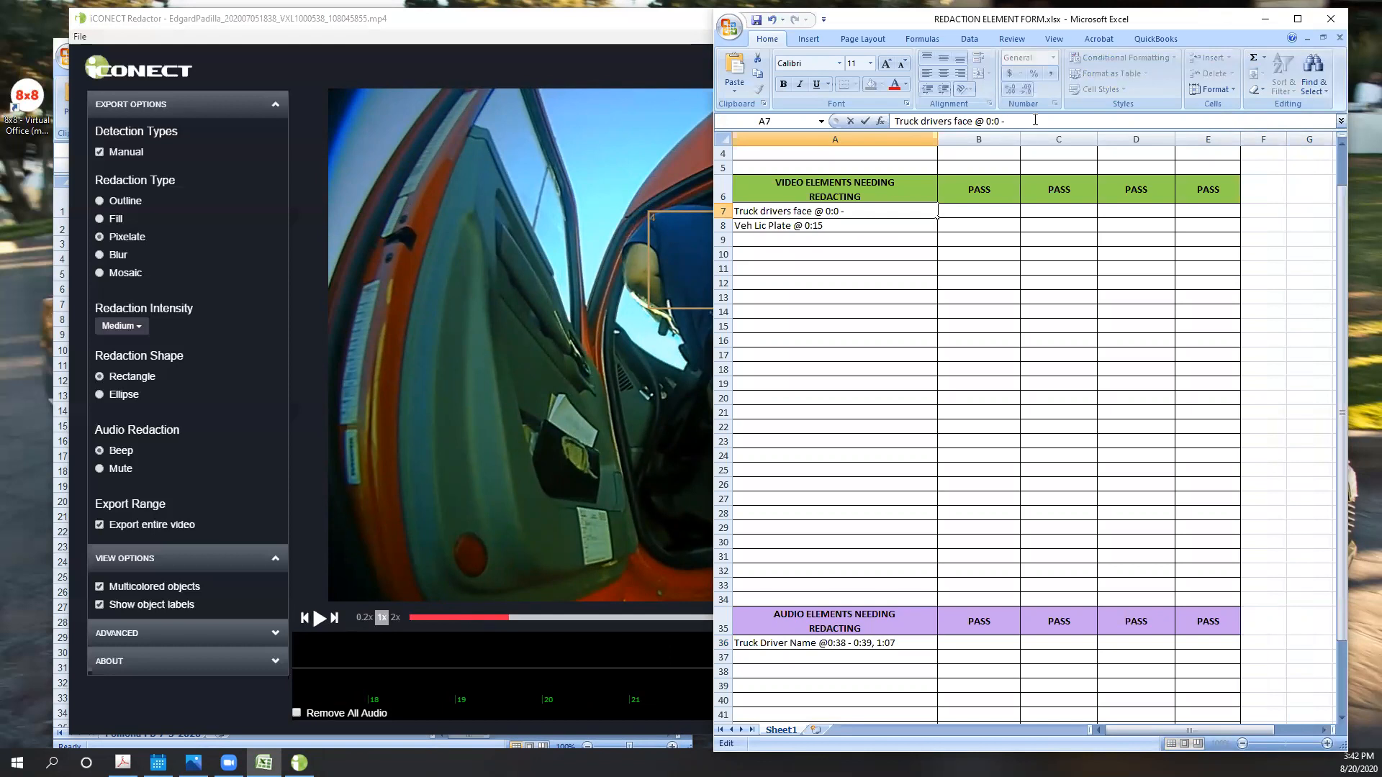
text(- 2:342)
- Return to Redactor and view the video at 1:17 and 1:35
click(584, 563)
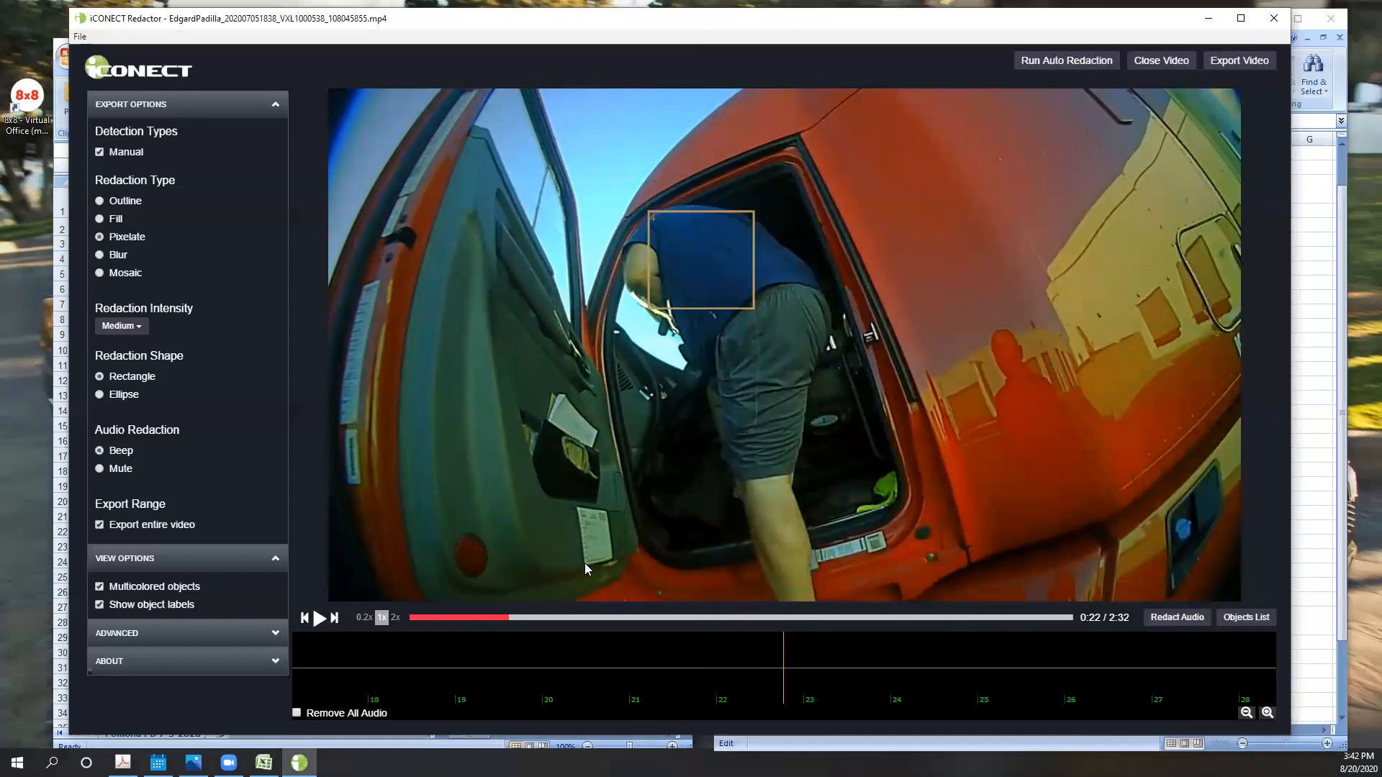
click(745, 617)
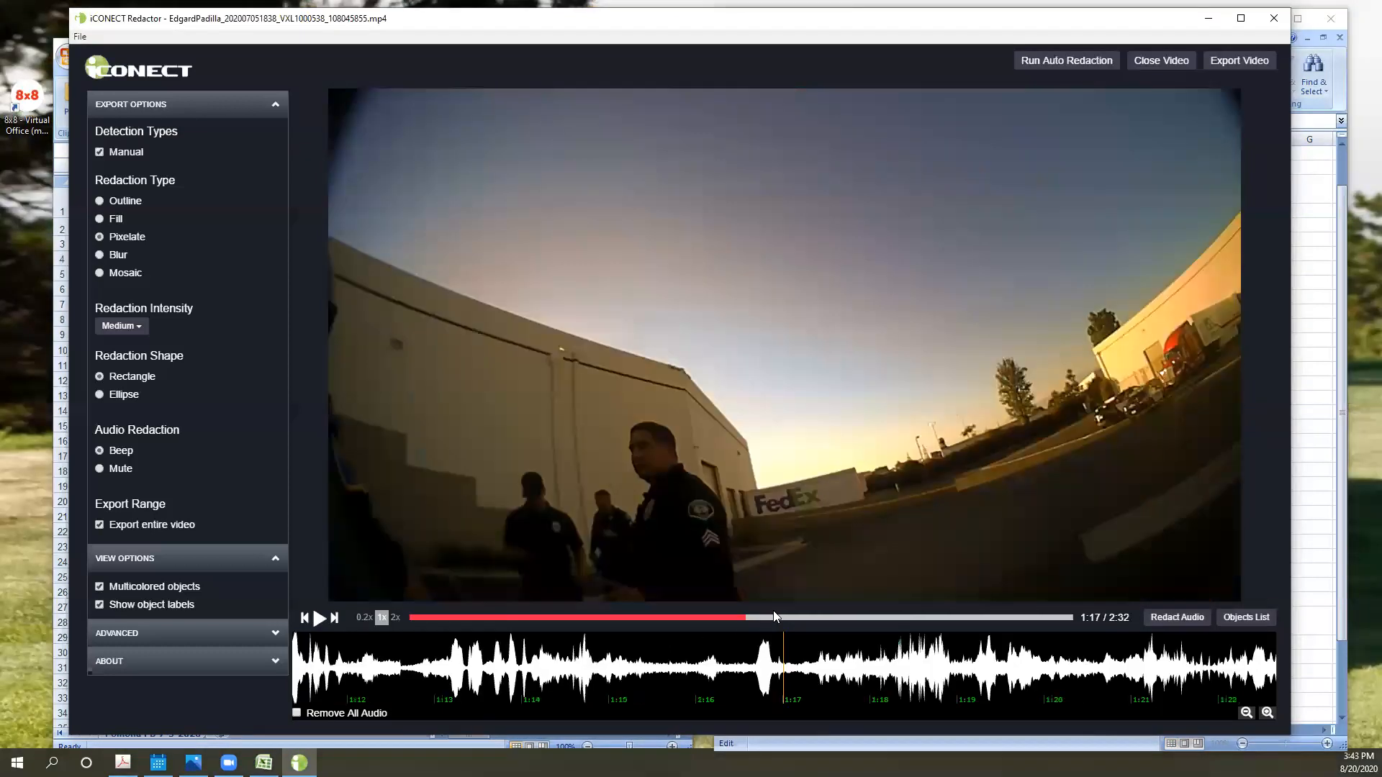
click(826, 617)
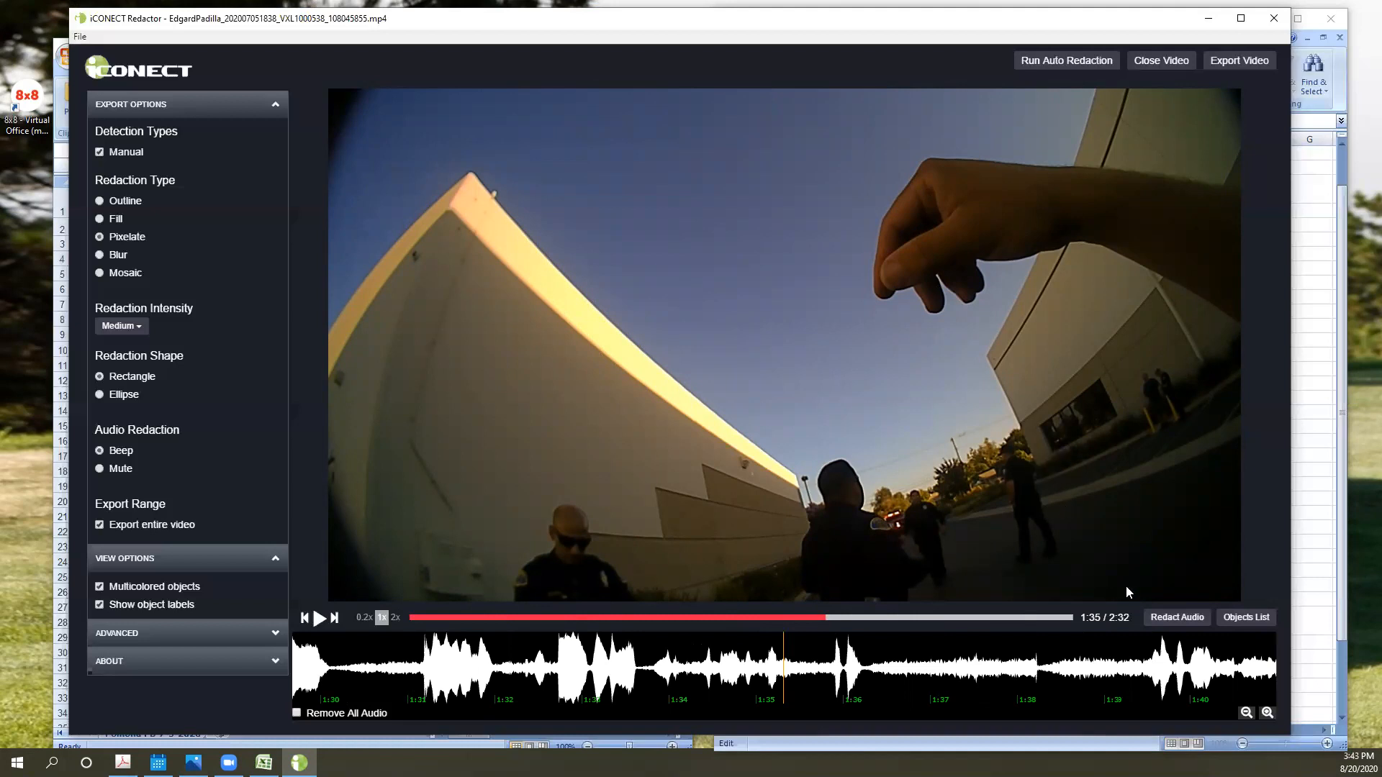
- Jump back to 0:44, play the video to 0:49, and step back frames to examine redaction box 10 on the person's head
drag(758, 623, 589, 626)
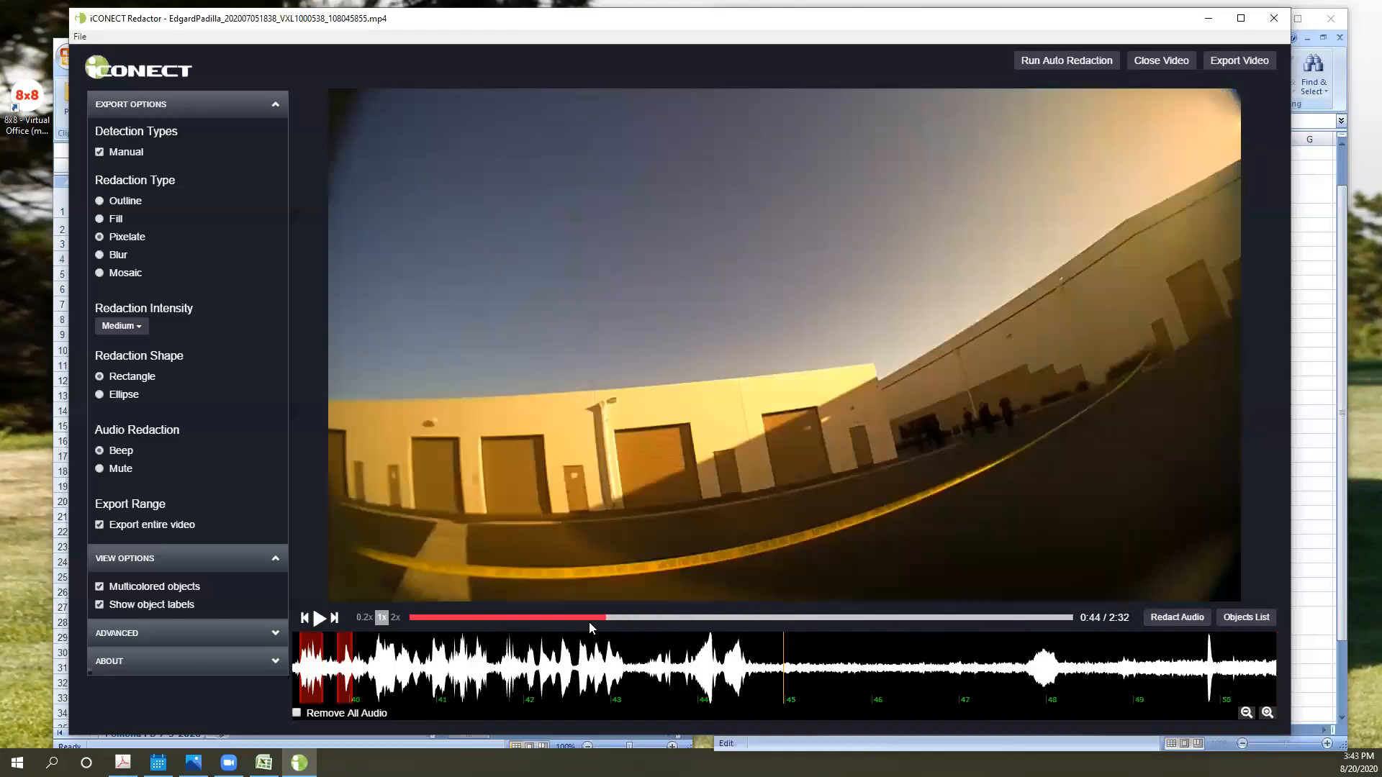
click(319, 621)
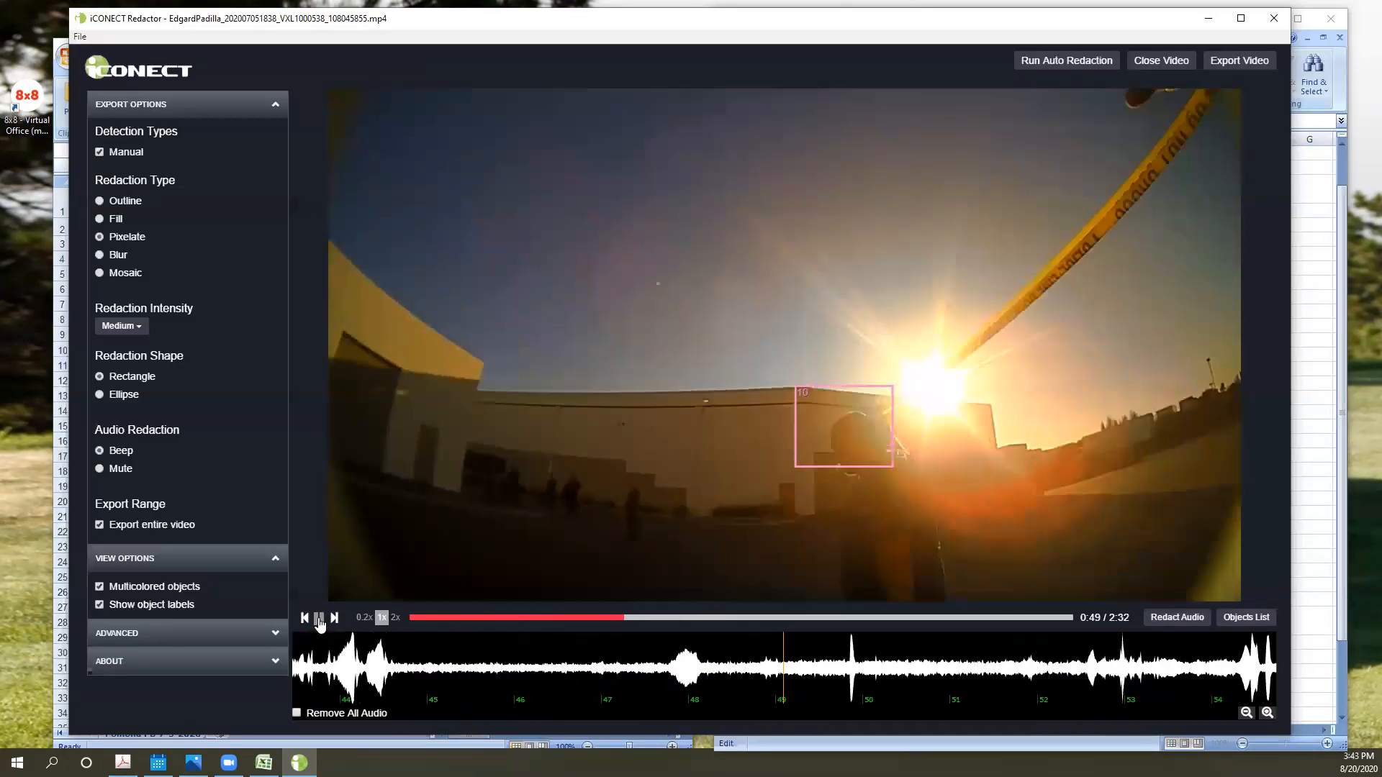
click(320, 621)
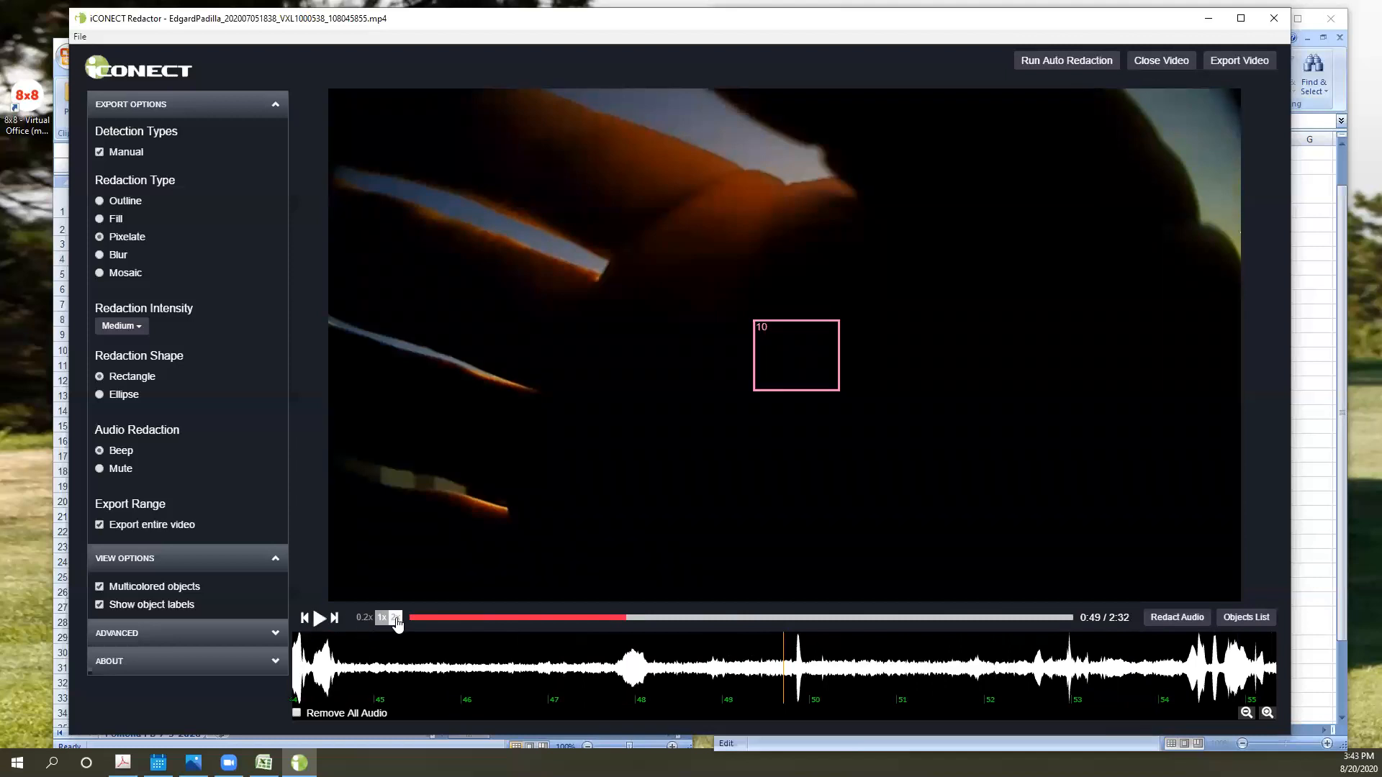
key(Left)
key(Left)
key(Left)
key(Left)
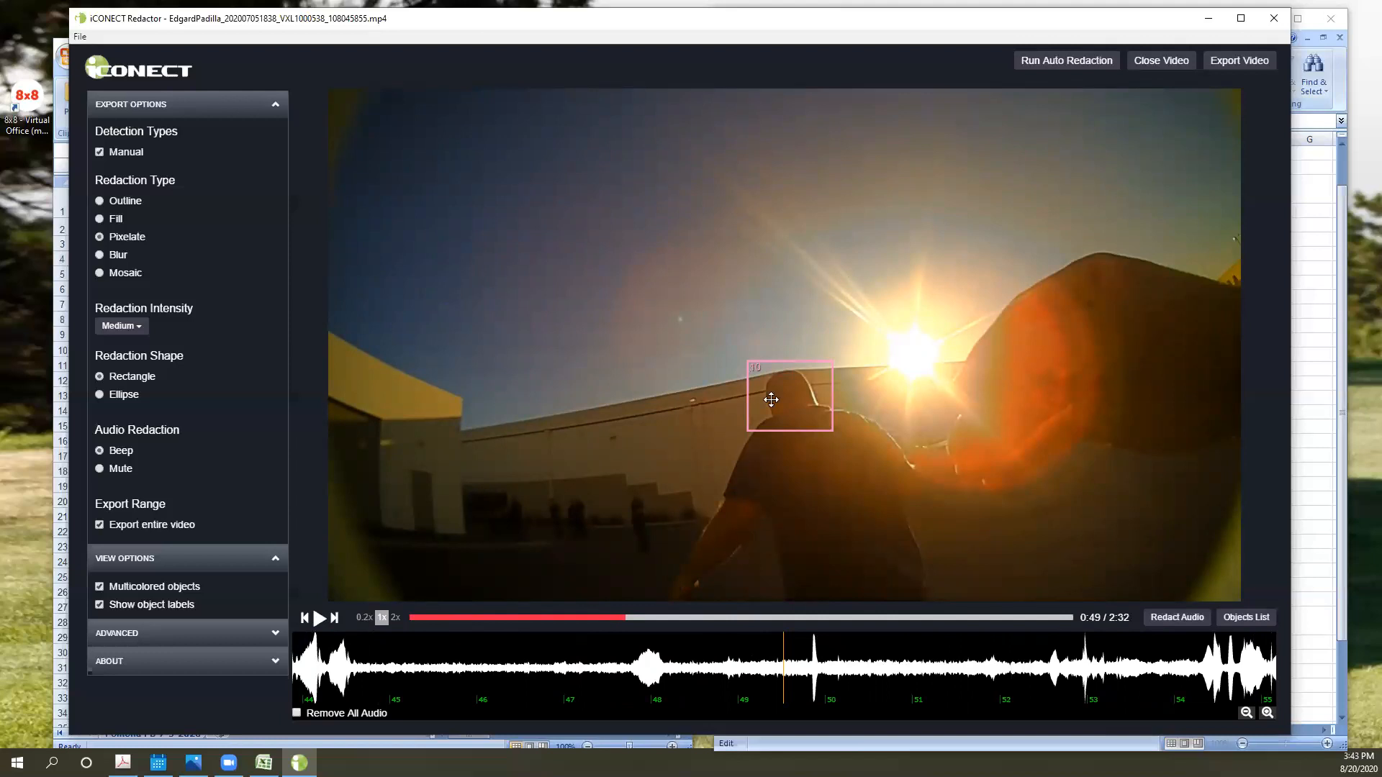
- Draw a large new redaction box around the person's head and upper body at 0:49, and delete it before tracking
drag(691, 316, 959, 573)
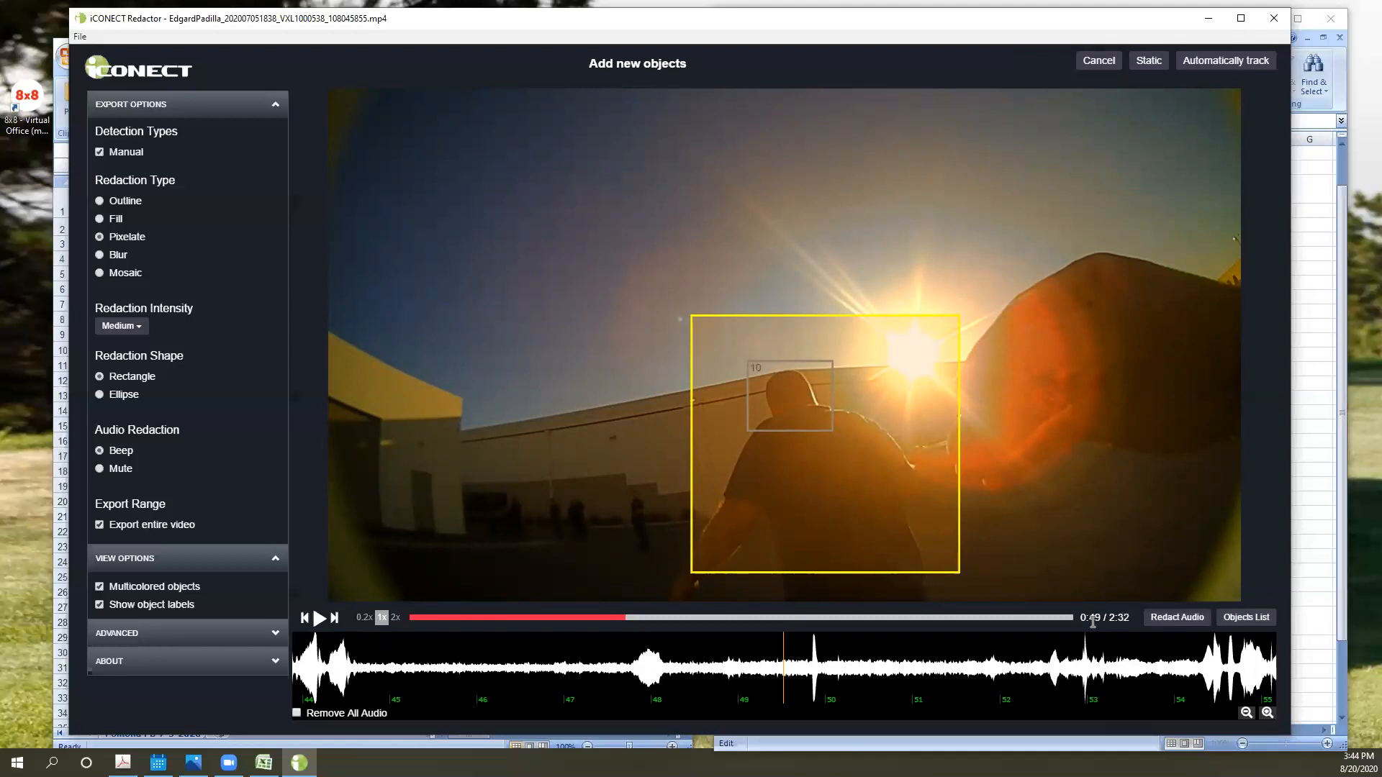
right_click(839, 506)
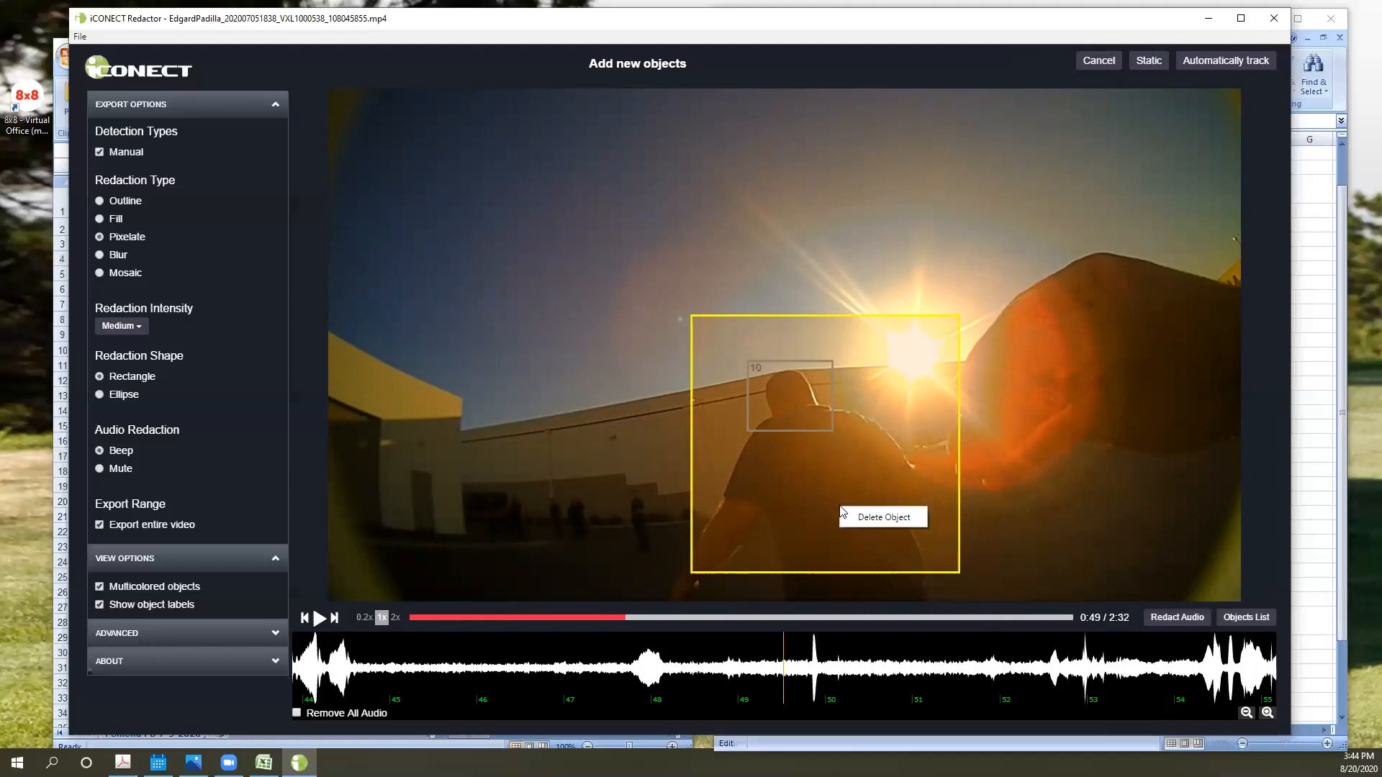
click(881, 516)
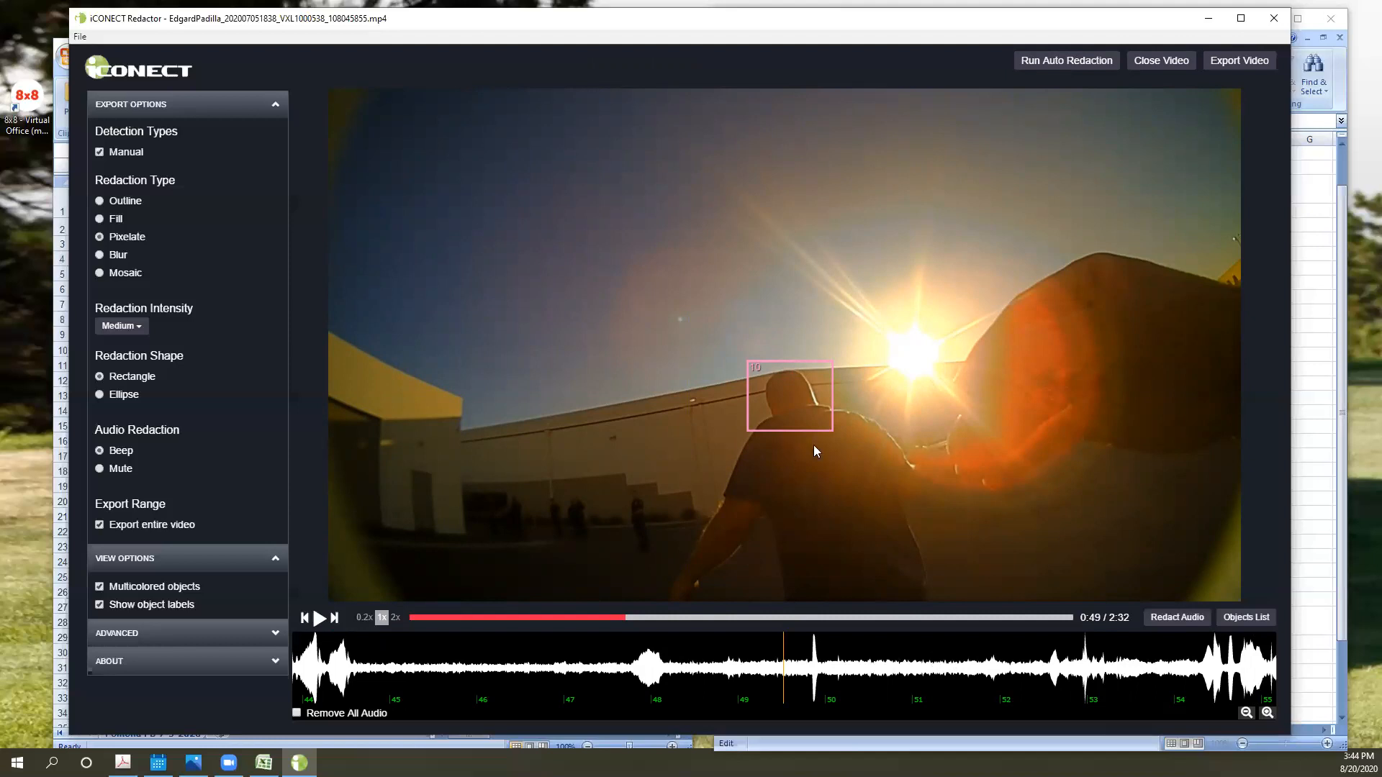
- Skim the rest of the video through 1:25, 1:36, 2:05, 2:14 and 2:23 to 2:28, checking for people to redact
click(709, 619)
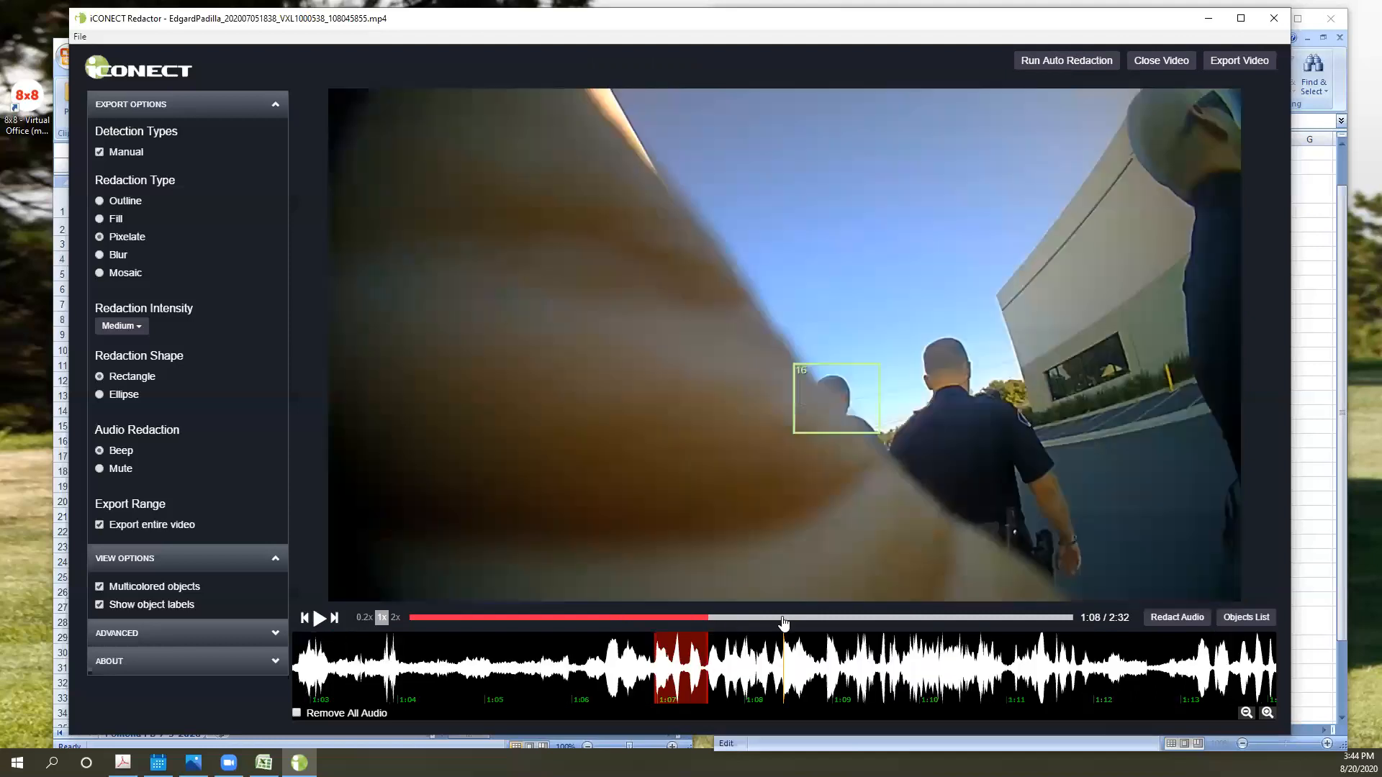
click(784, 620)
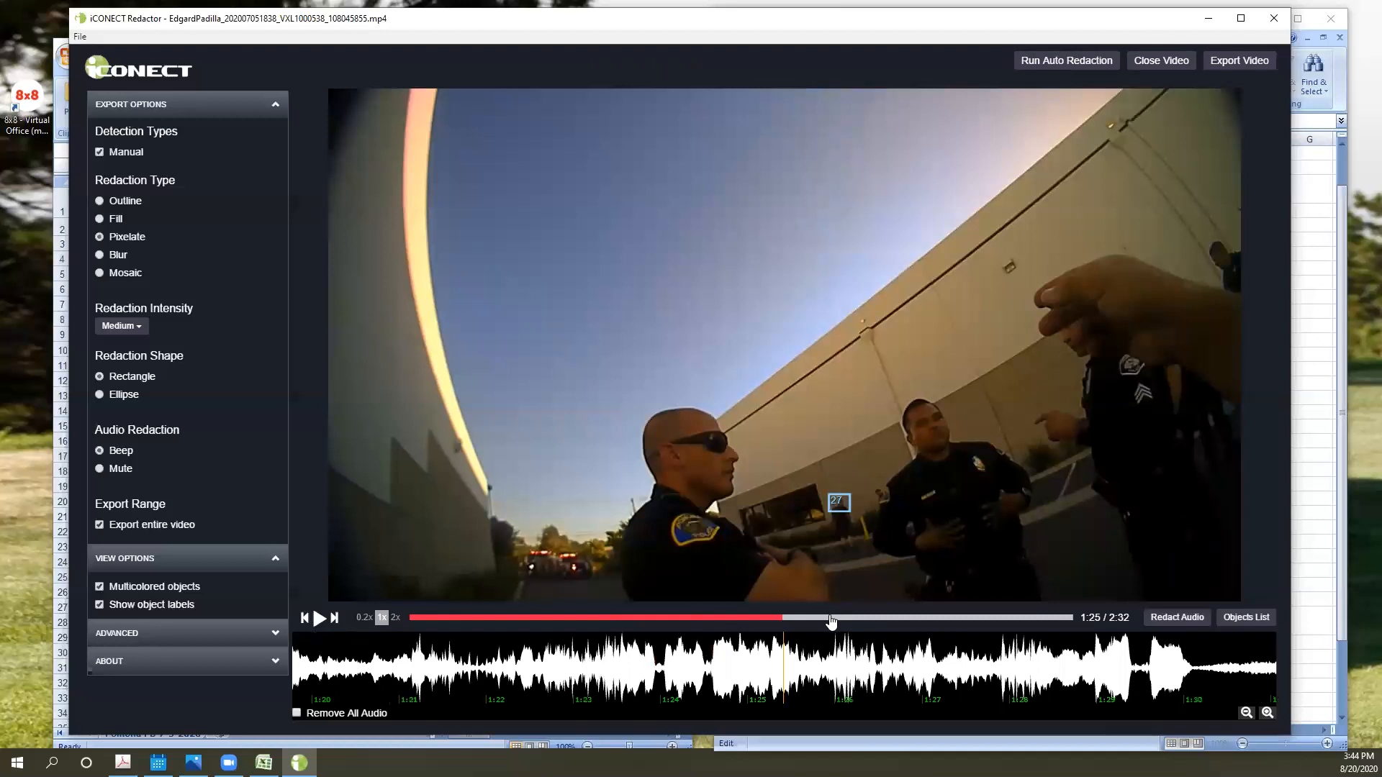
click(829, 619)
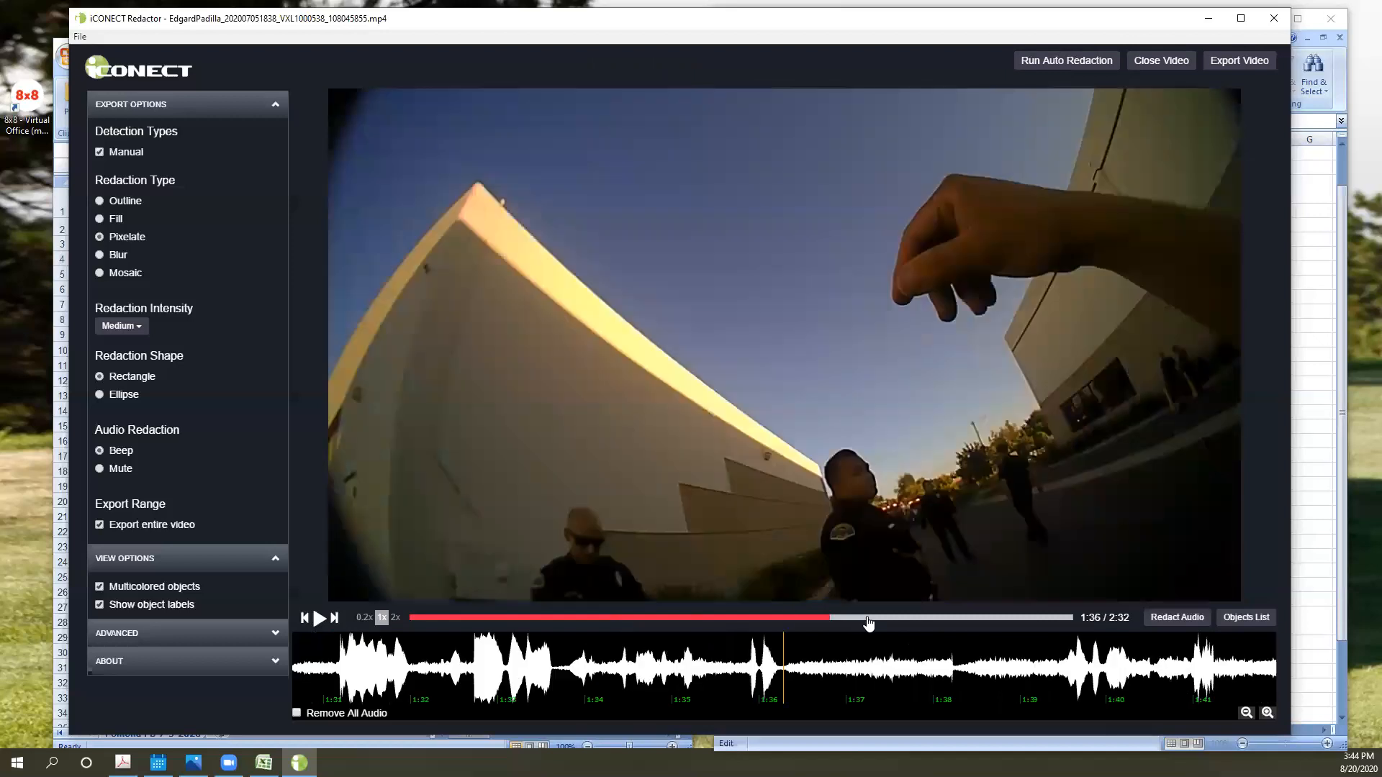
click(867, 619)
click(925, 619)
click(956, 619)
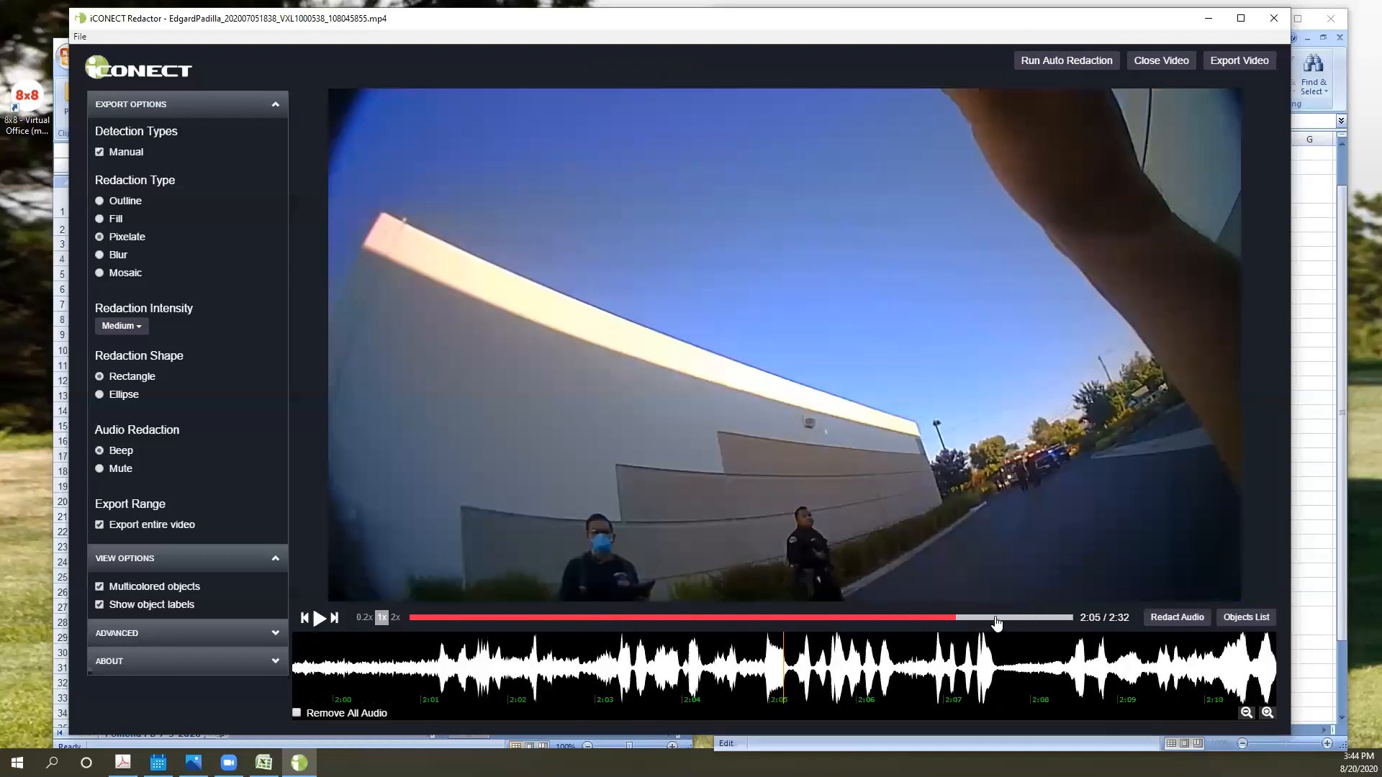
click(996, 620)
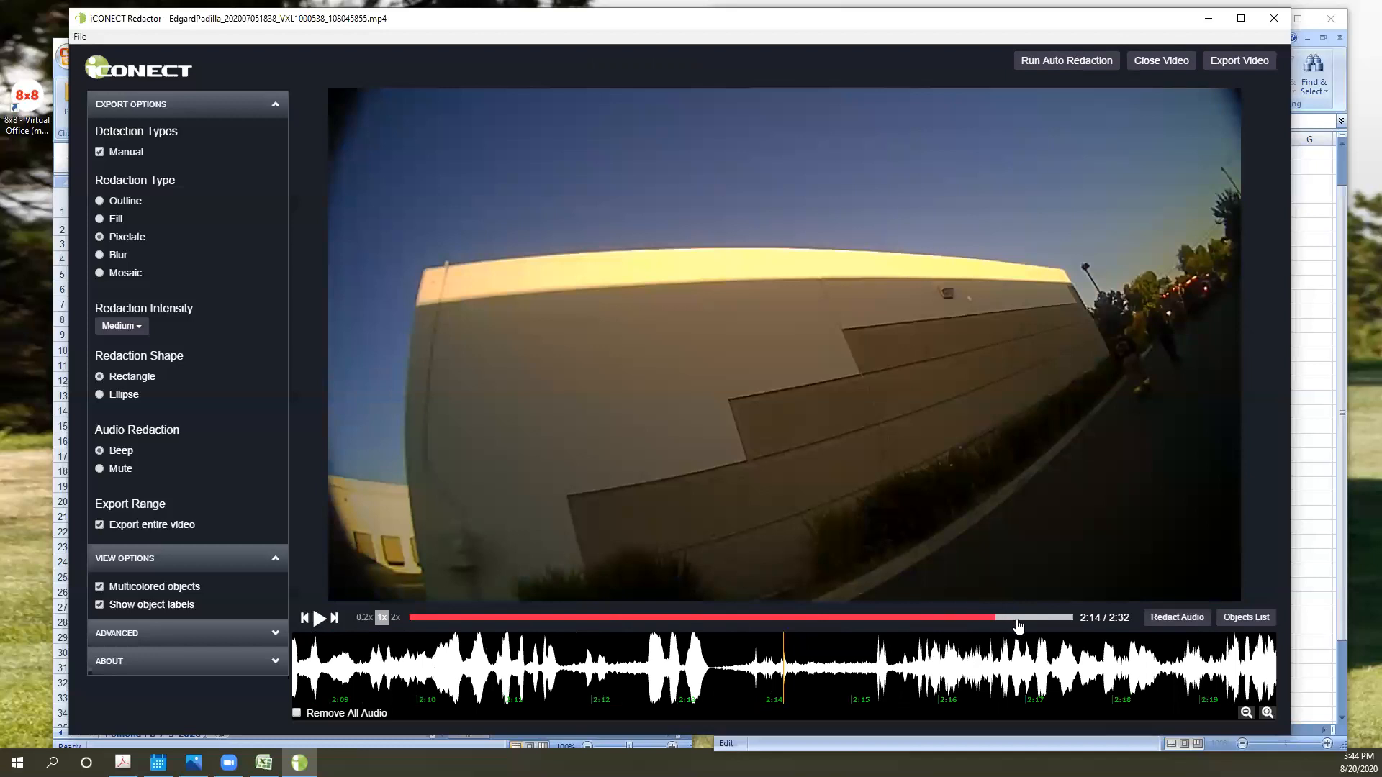
click(1022, 619)
click(1028, 619)
click(1038, 619)
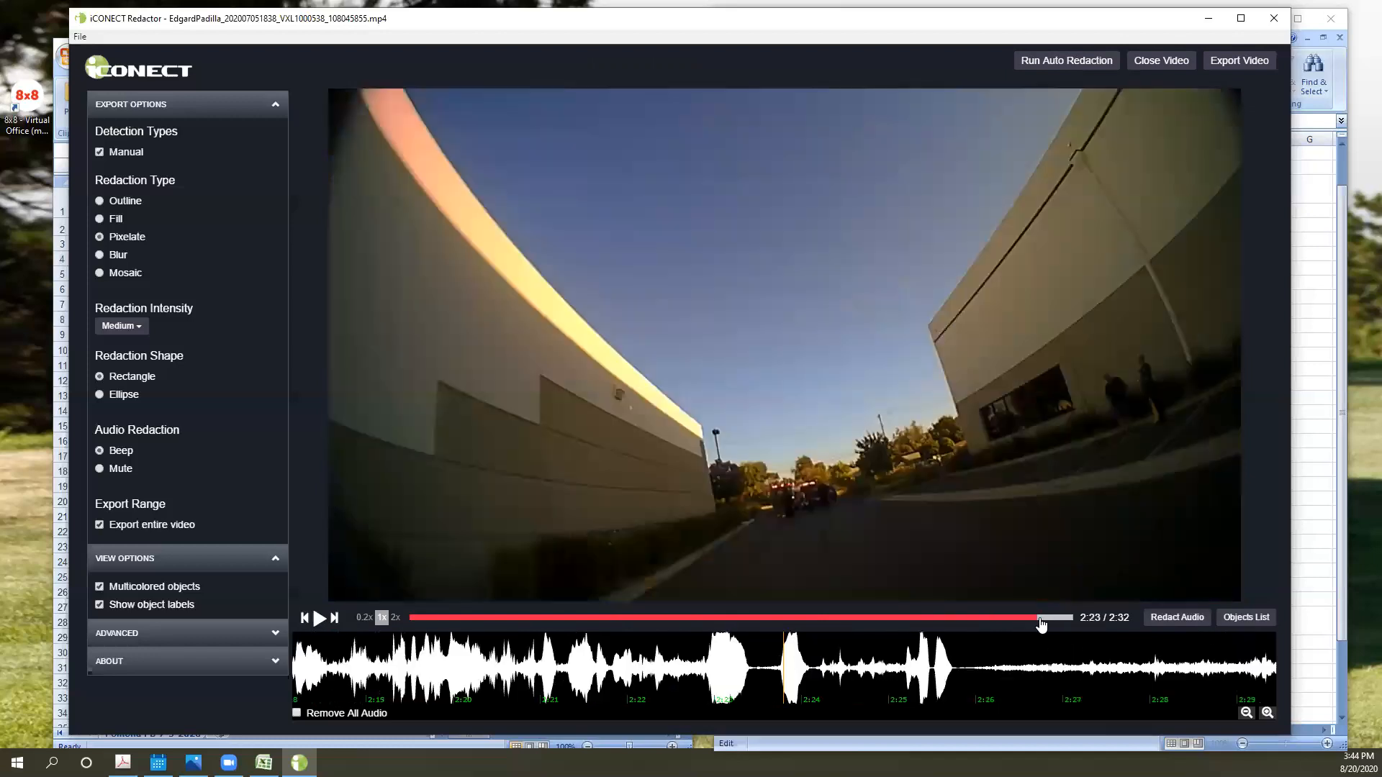
click(1051, 619)
click(1058, 619)
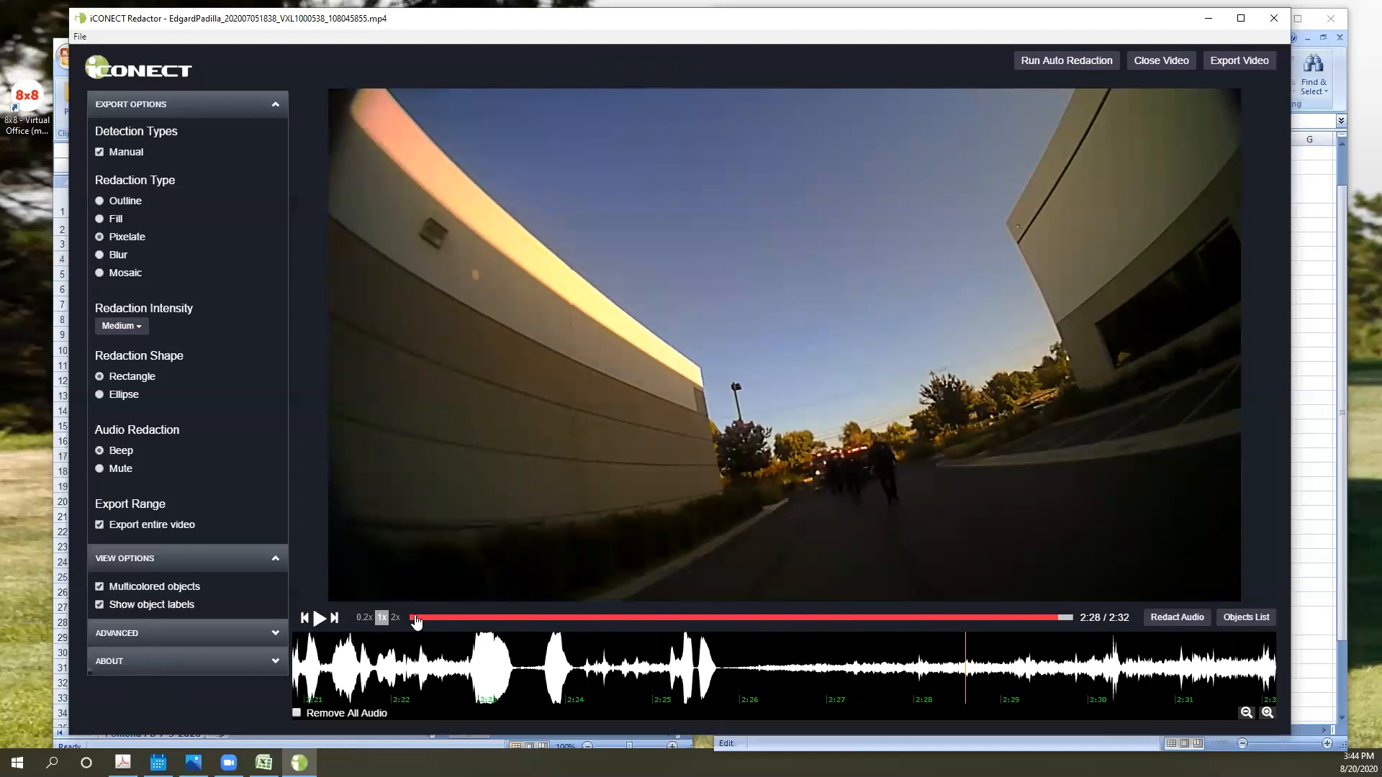
- Return to the start of the video at 0:00 and delete redaction box 2 over the truck driver's face
click(410, 618)
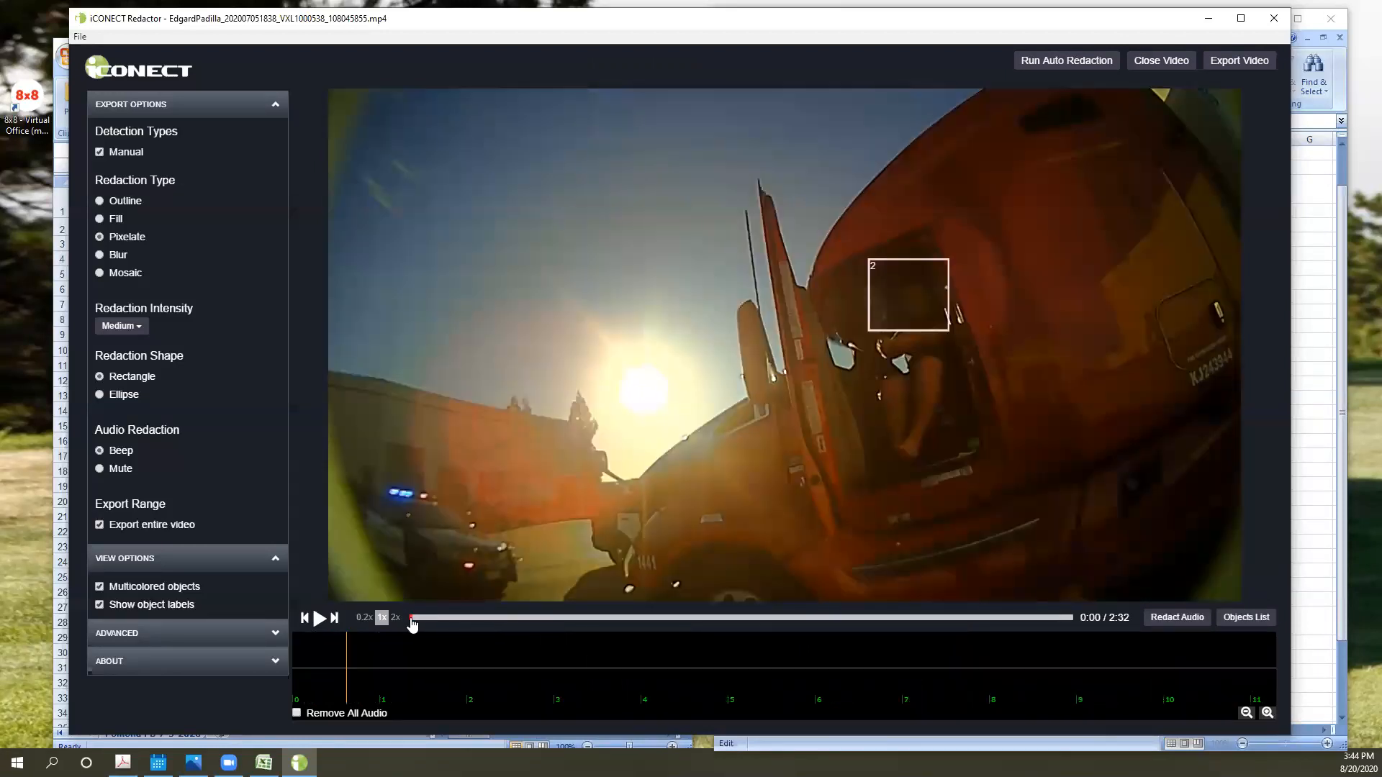
click(411, 622)
click(411, 622)
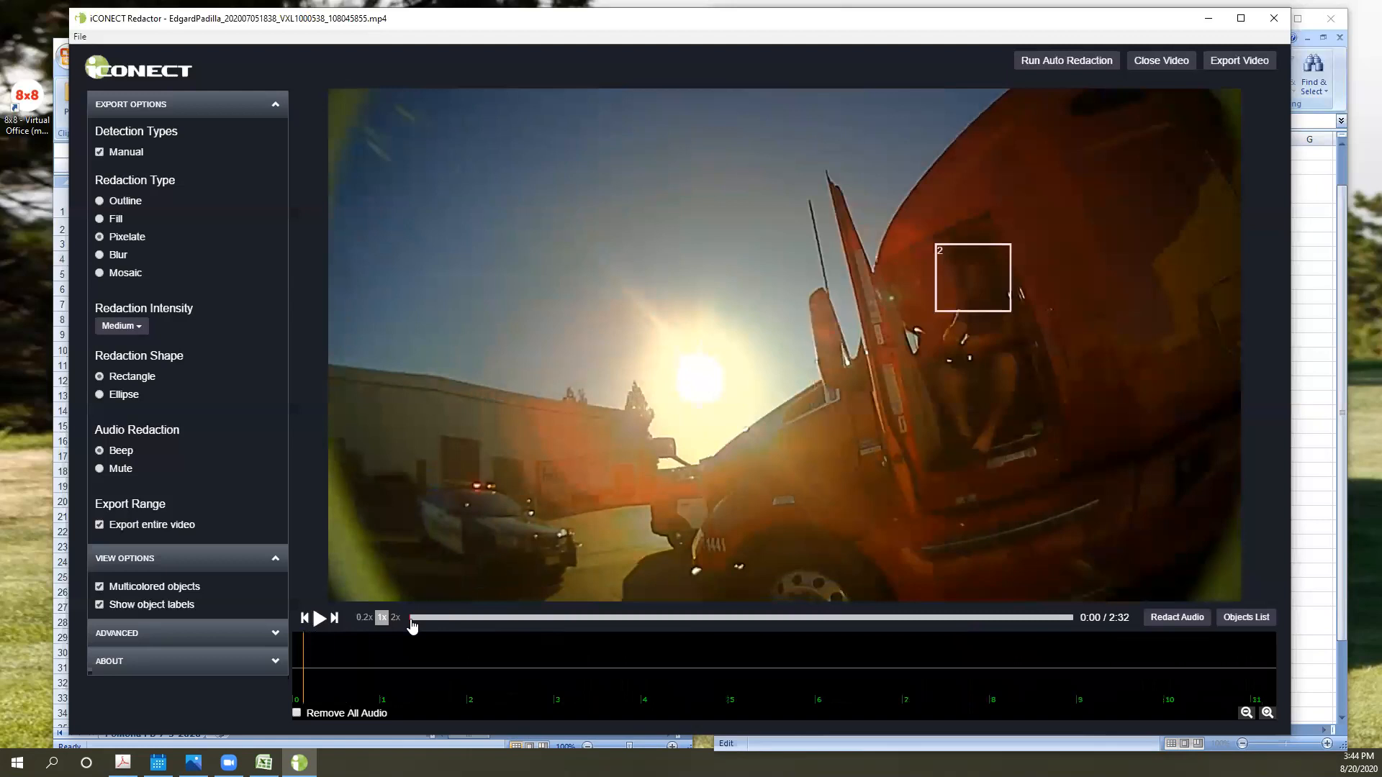
right_click(990, 273)
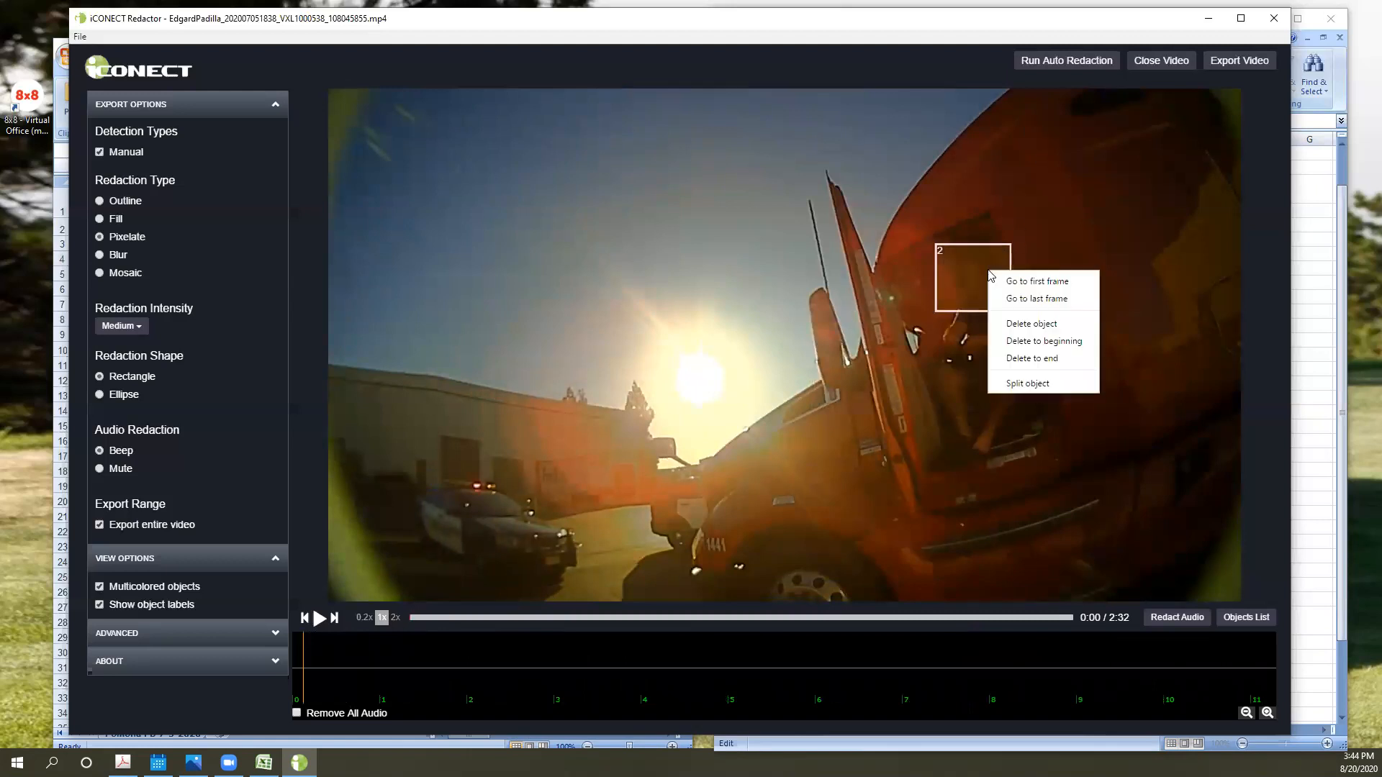
click(1056, 322)
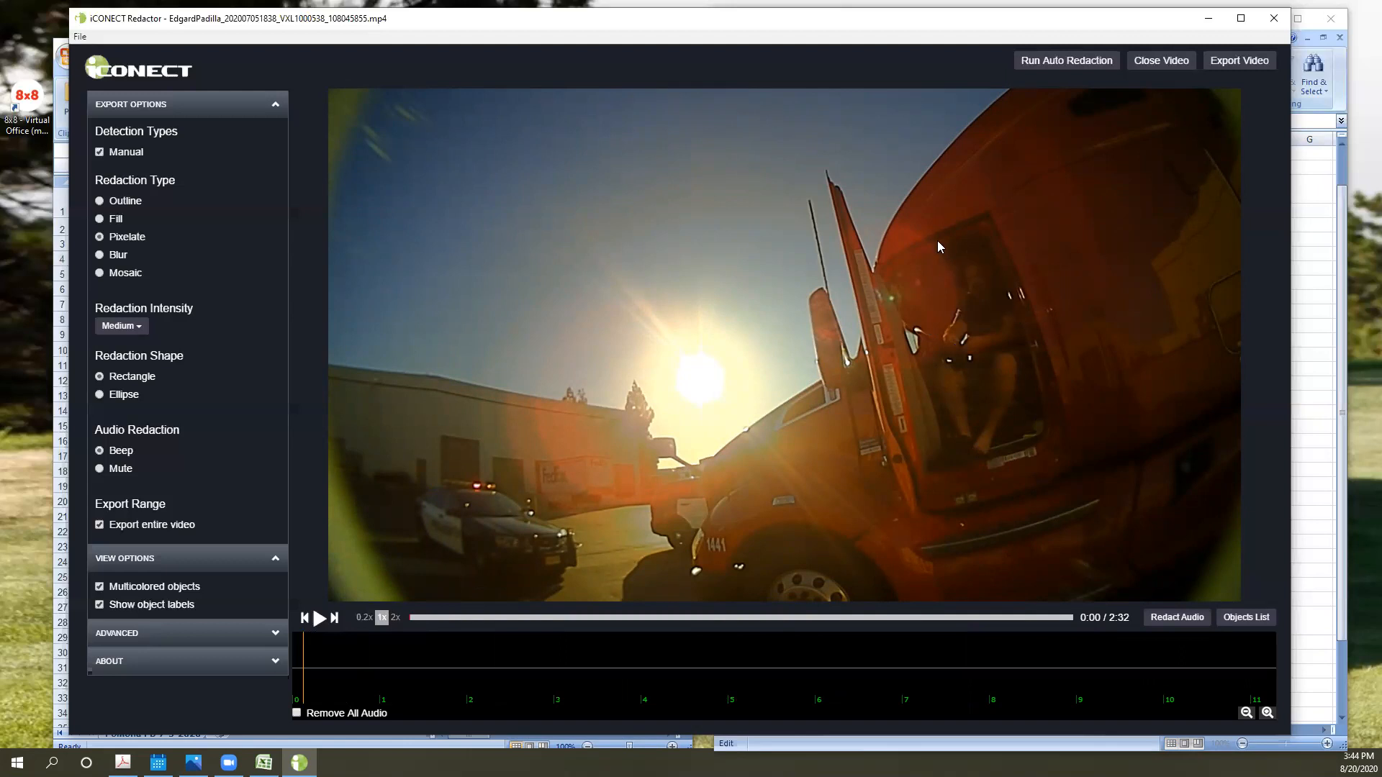
- Draw a new redaction box over the truck driver's head in the cab doorway at 0:00, and delete it before tracking
drag(927, 240, 1035, 322)
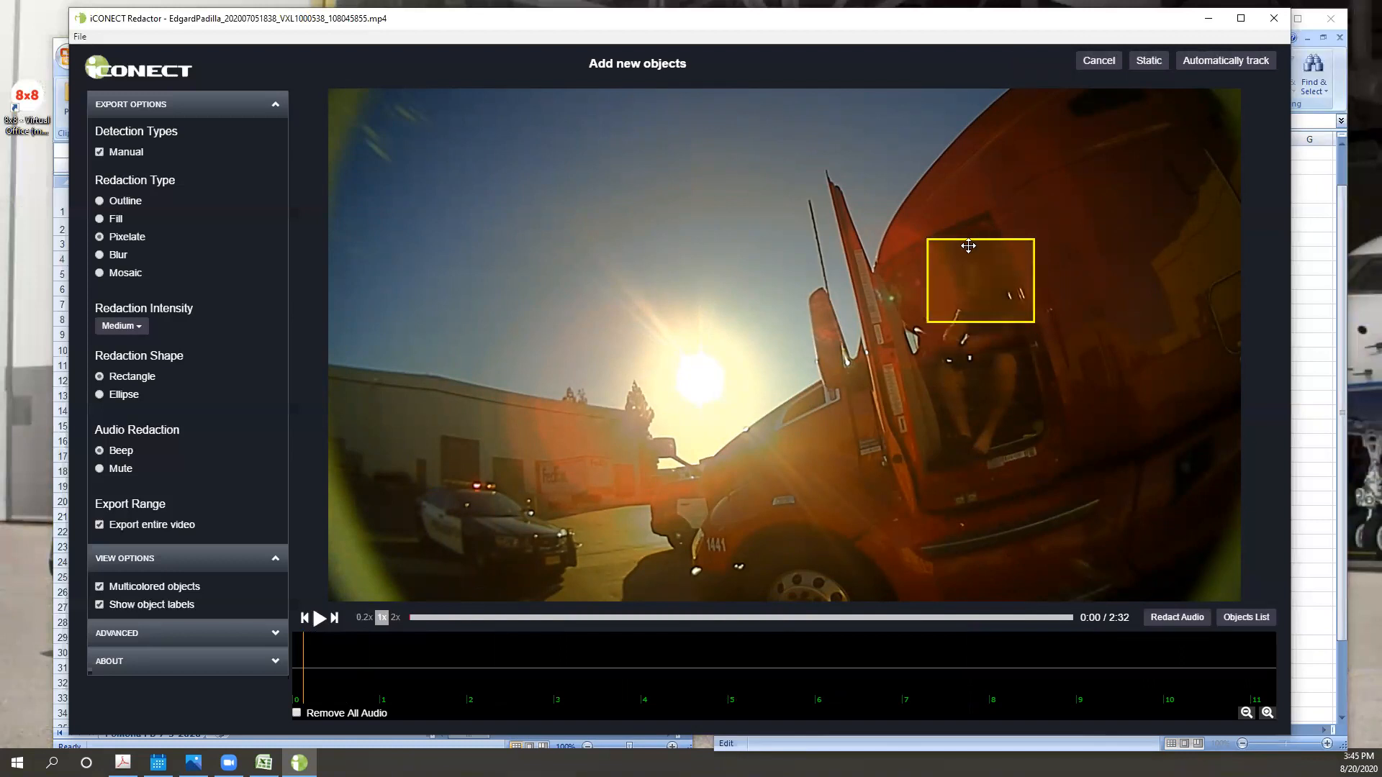
right_click(982, 295)
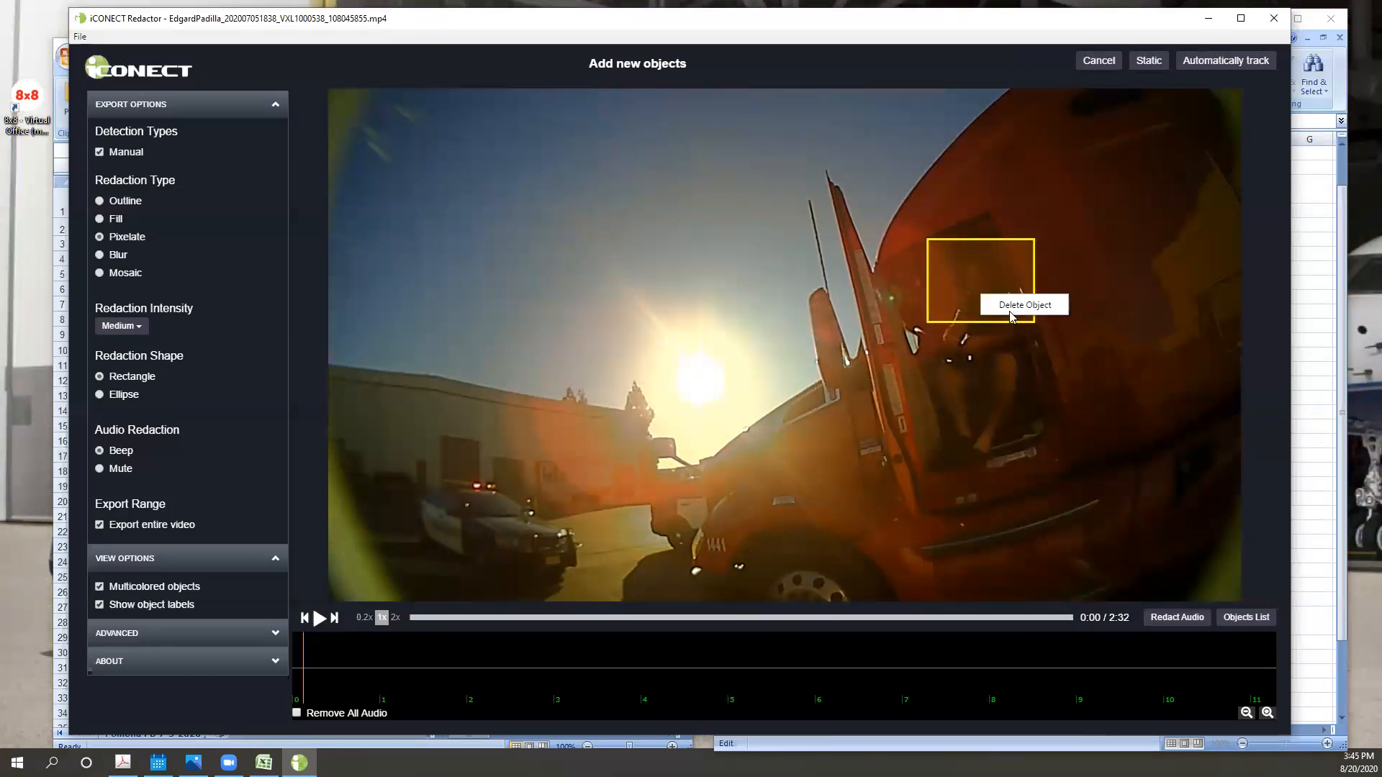
click(1010, 305)
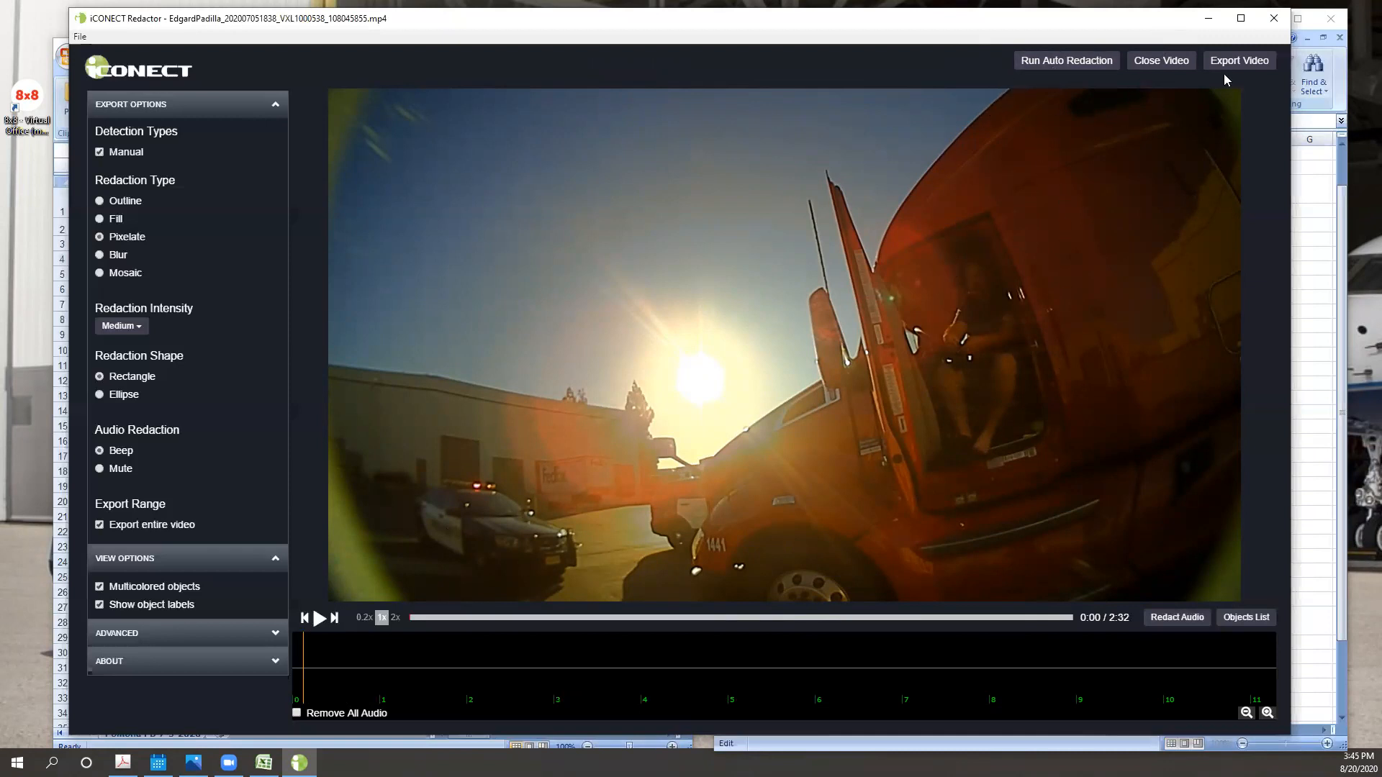
- Draw a static redaction box over the truck driver's head at 0:00, play the clip to 0:07 to check it, and delete the box
drag(911, 235, 1034, 327)
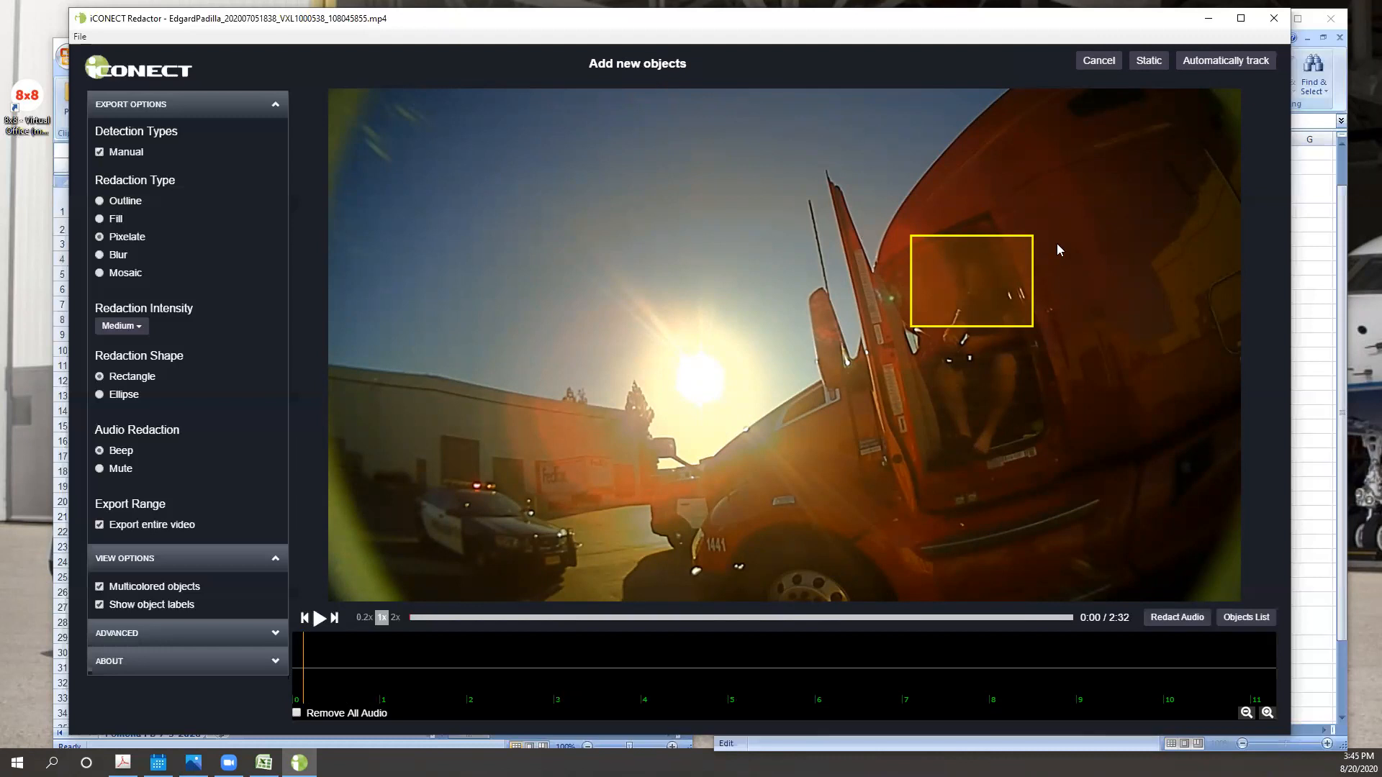
click(1148, 64)
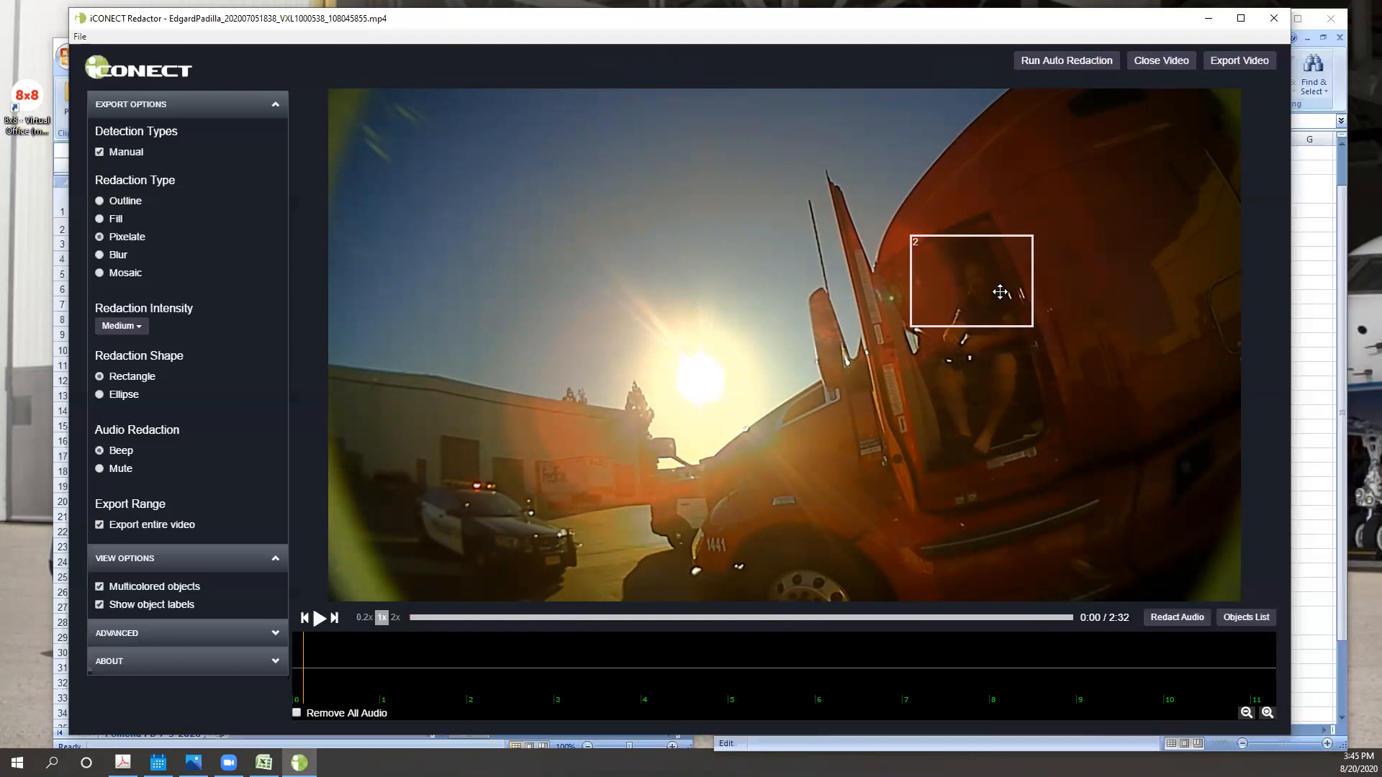
key(space)
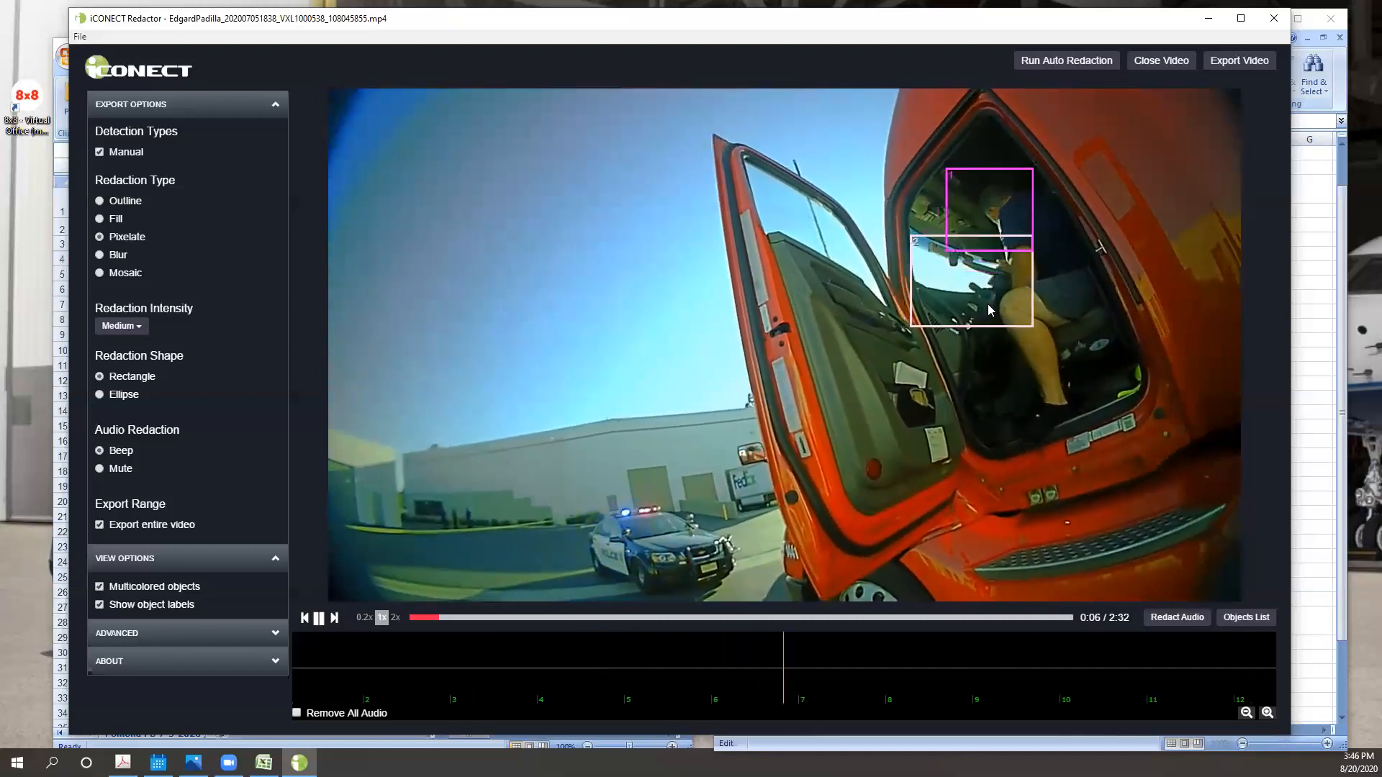
key(space)
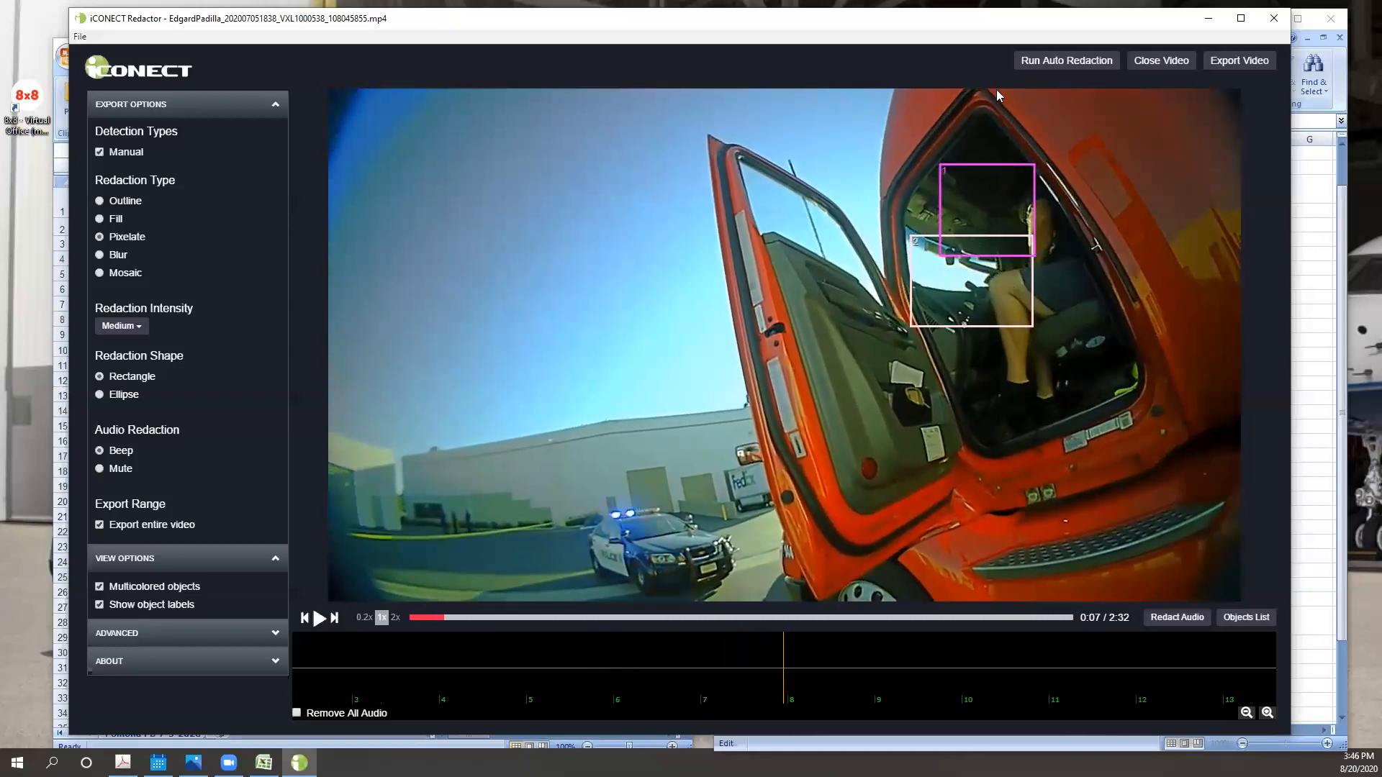
right_click(938, 299)
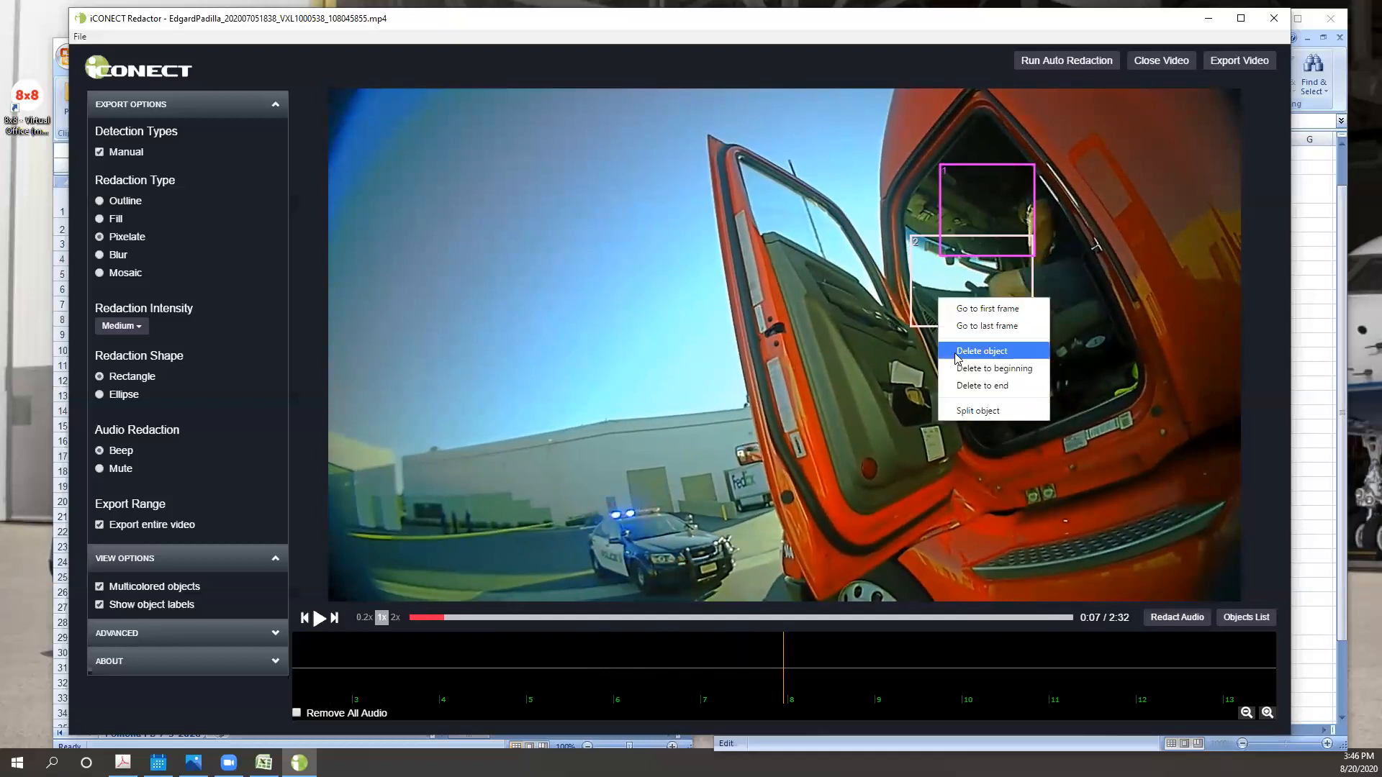
click(954, 352)
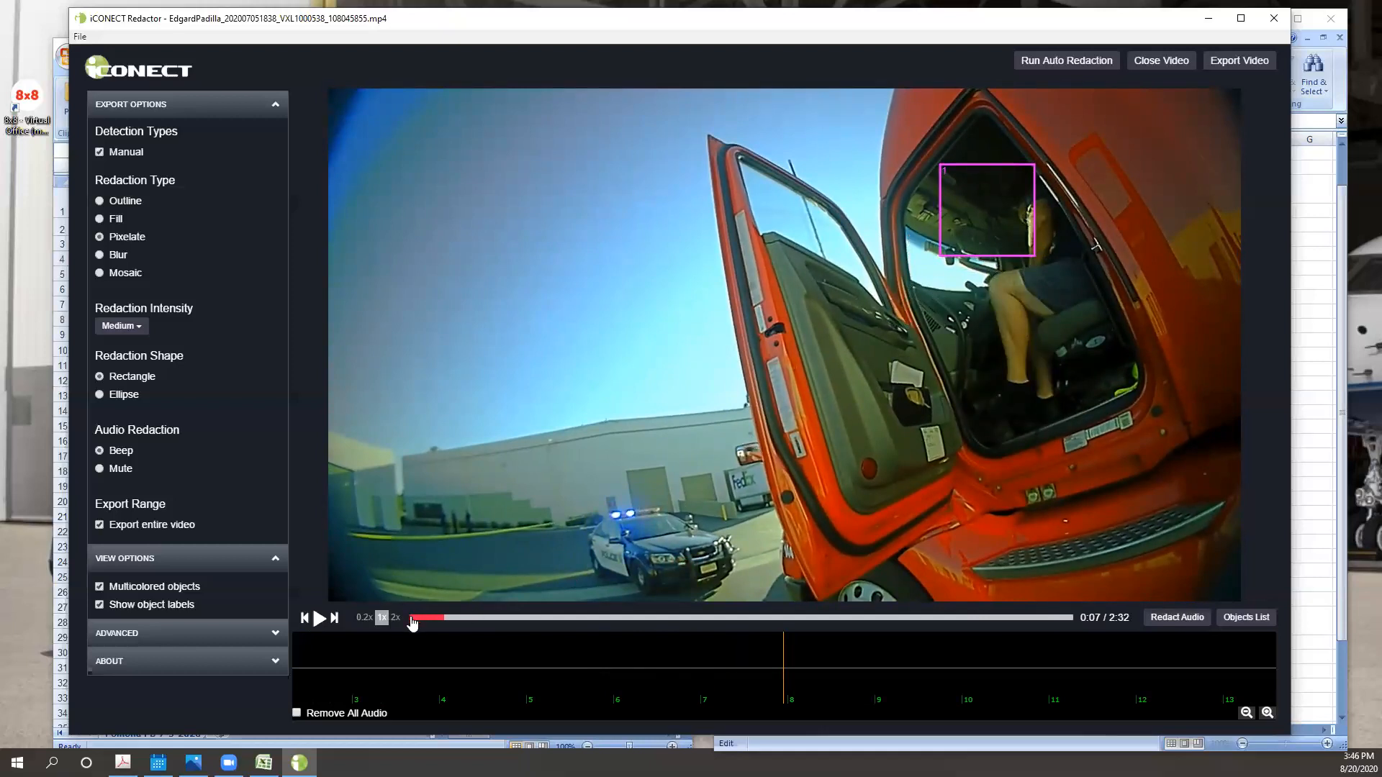
- Add a static redaction box over the truck driver's head at the start of the video and trim it from a few frames on to the end
click(413, 617)
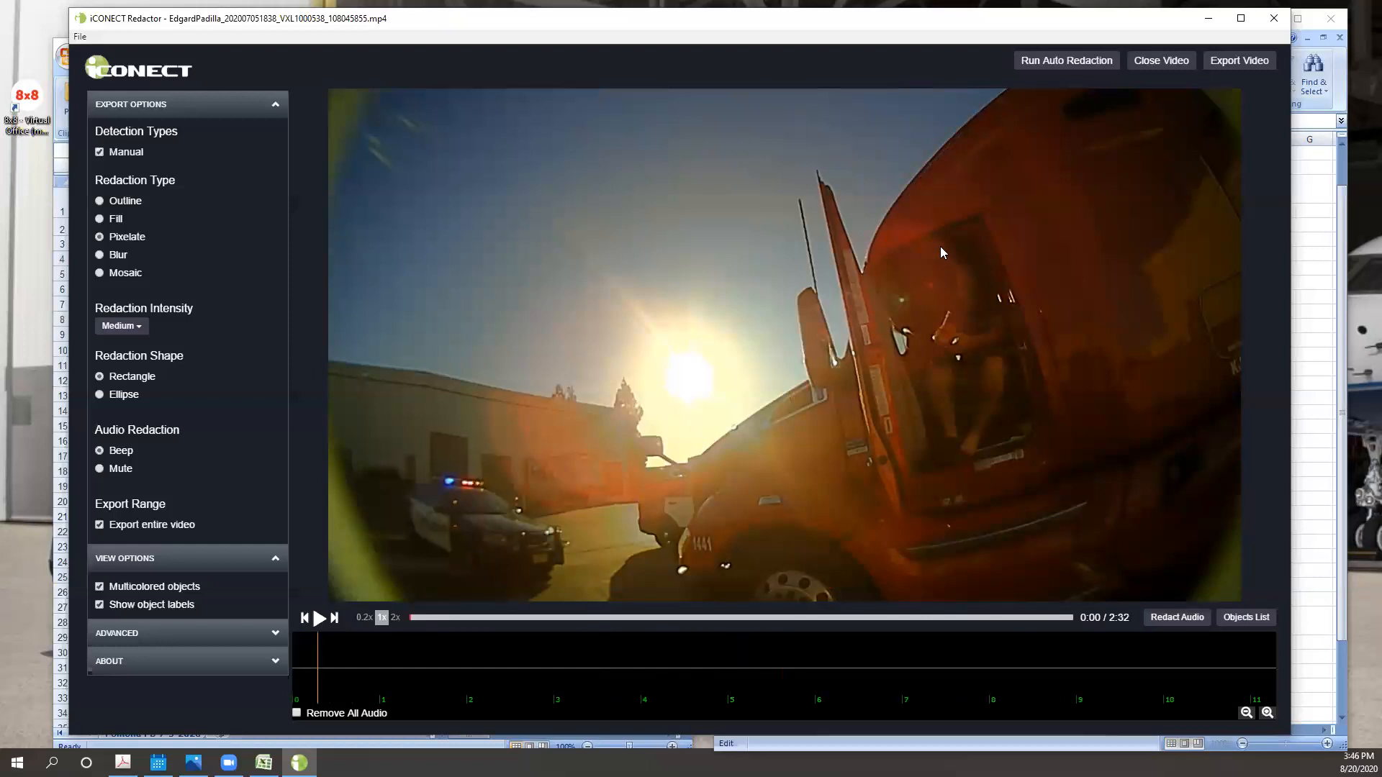
drag(929, 241, 1029, 322)
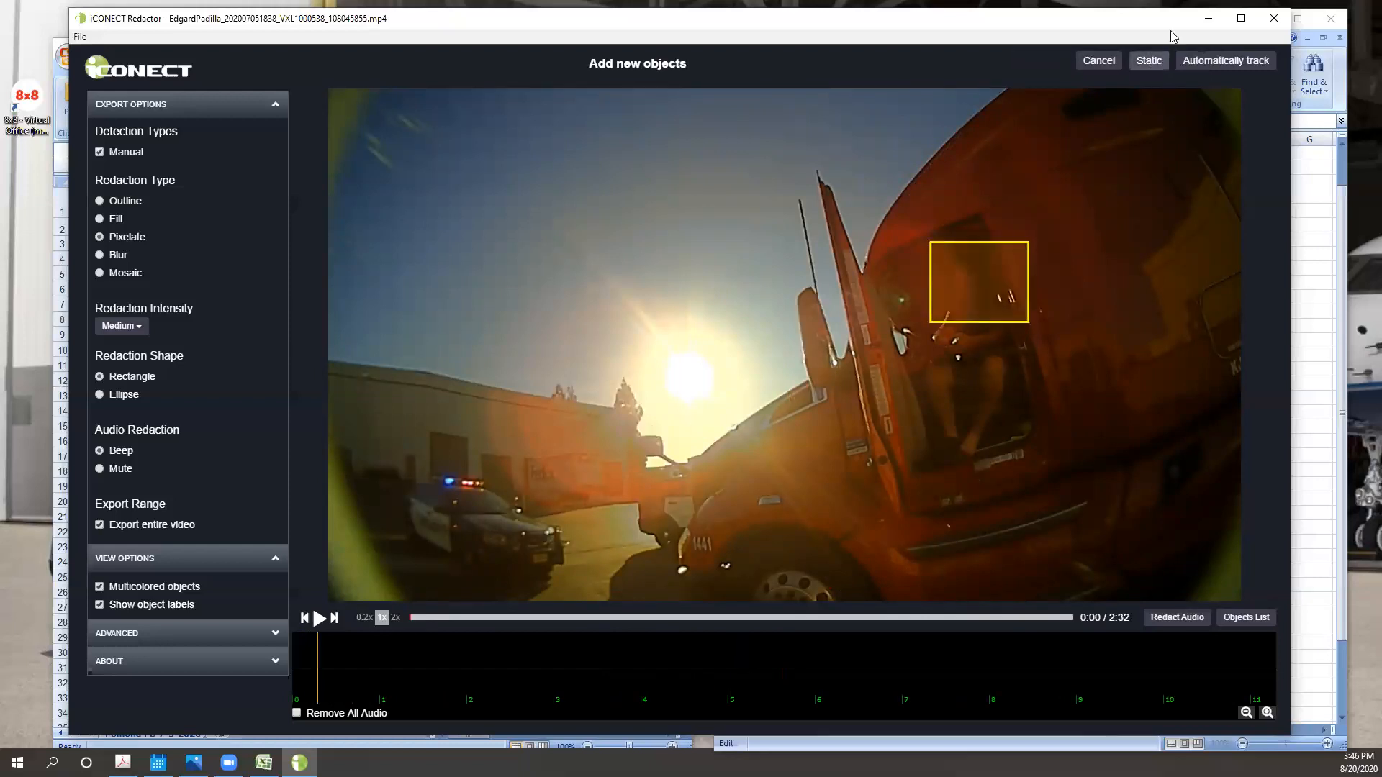
click(1151, 63)
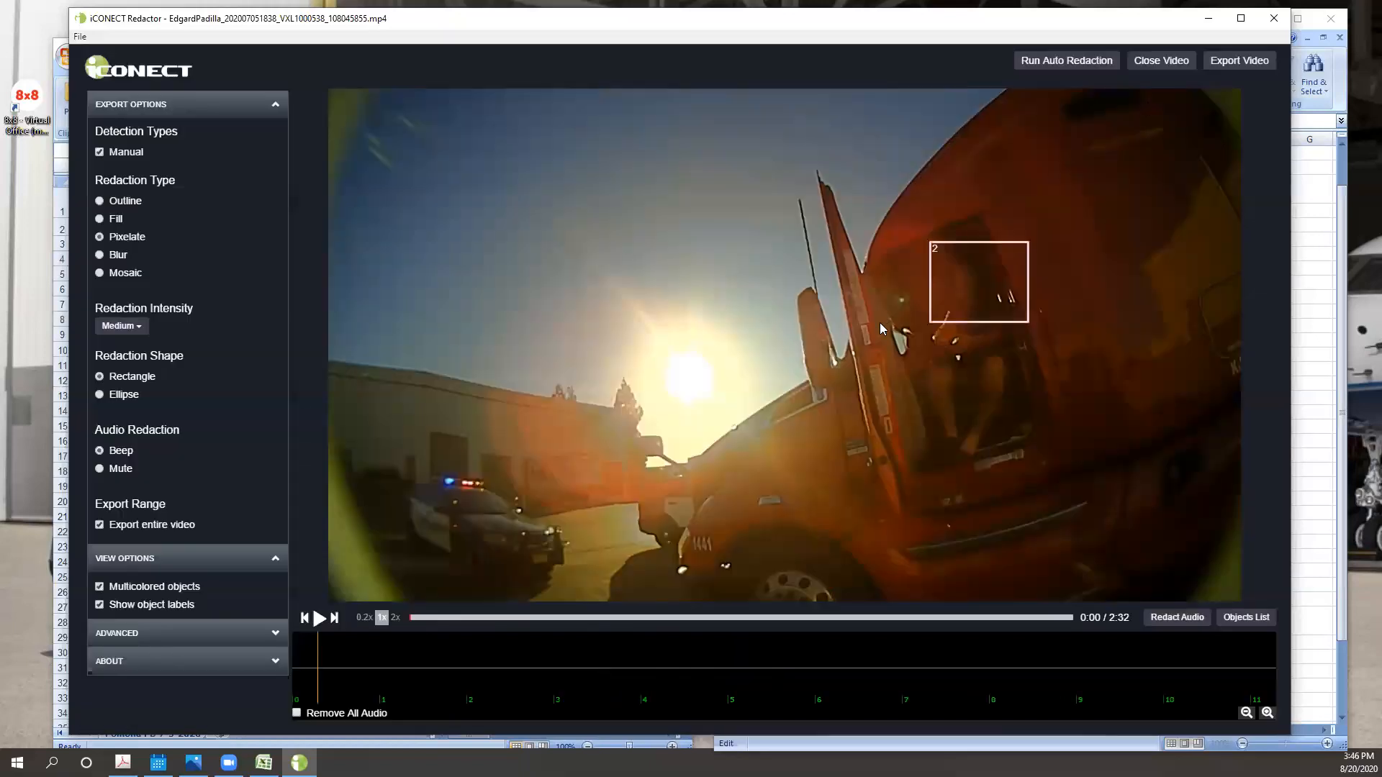
right_click(1008, 307)
click(1057, 400)
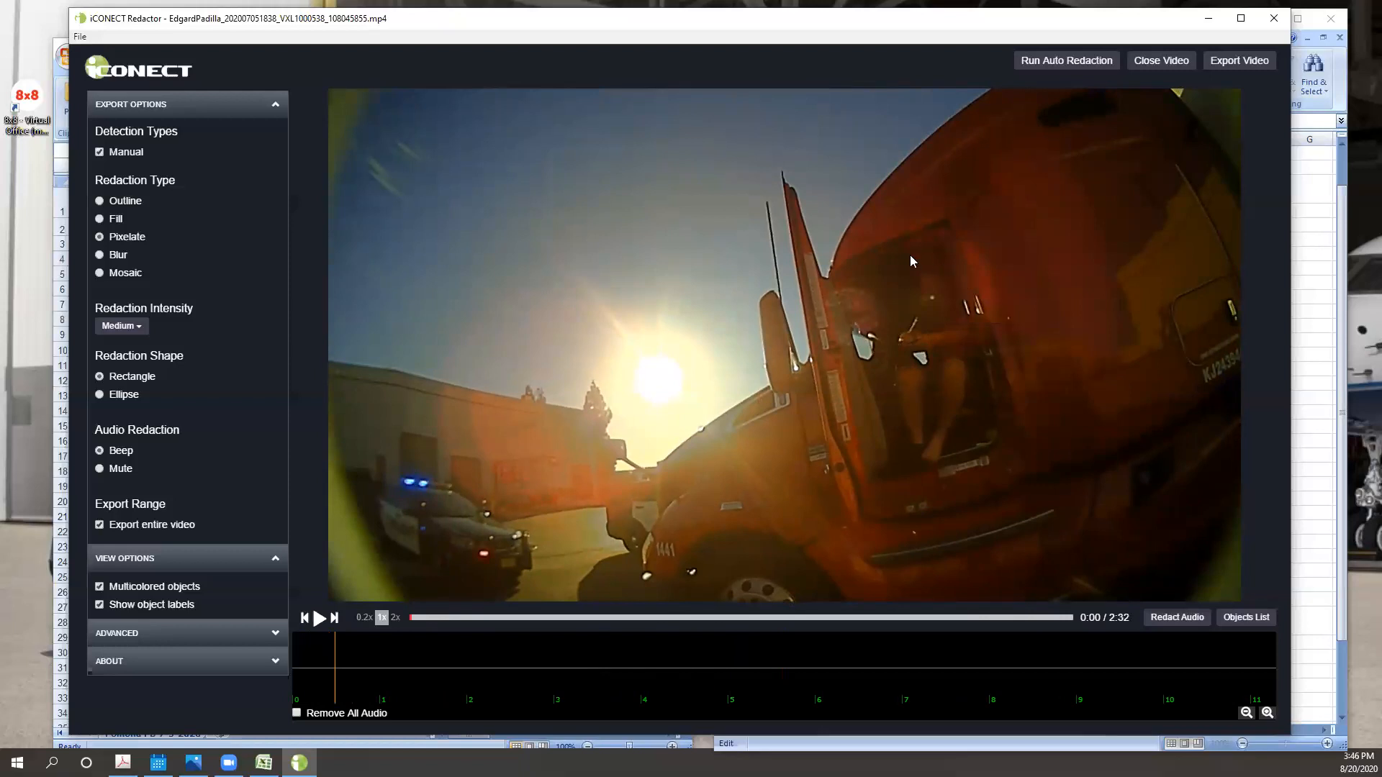
- Add a static box over the driver's shifted head position and limit it to the following few frames by deleting it to beginning and to end
drag(871, 255, 974, 324)
click(1149, 62)
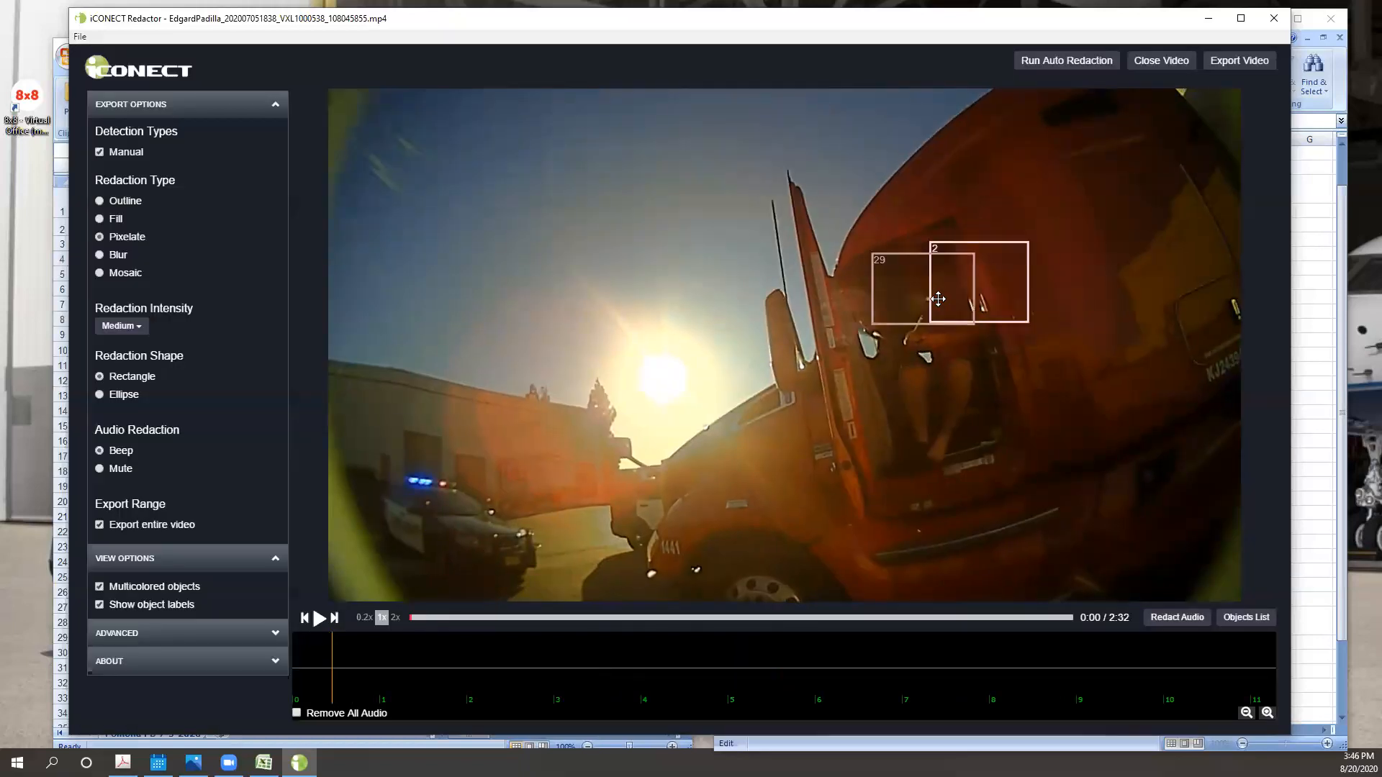
right_click(914, 306)
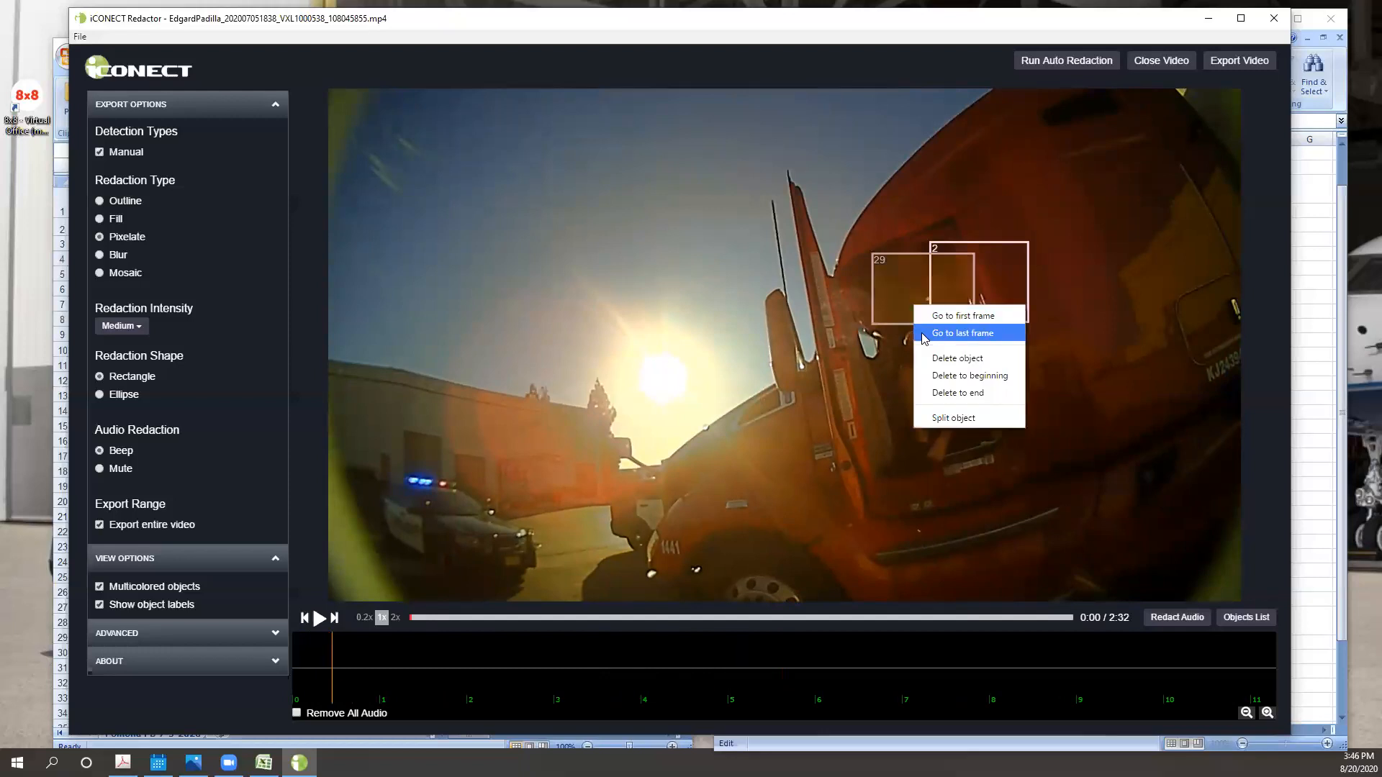
click(945, 375)
key(Right)
key(Right)
key(Right)
key(Right)
key(Right)
key(Right)
key(Right)
key(Right)
key(Right)
key(Right)
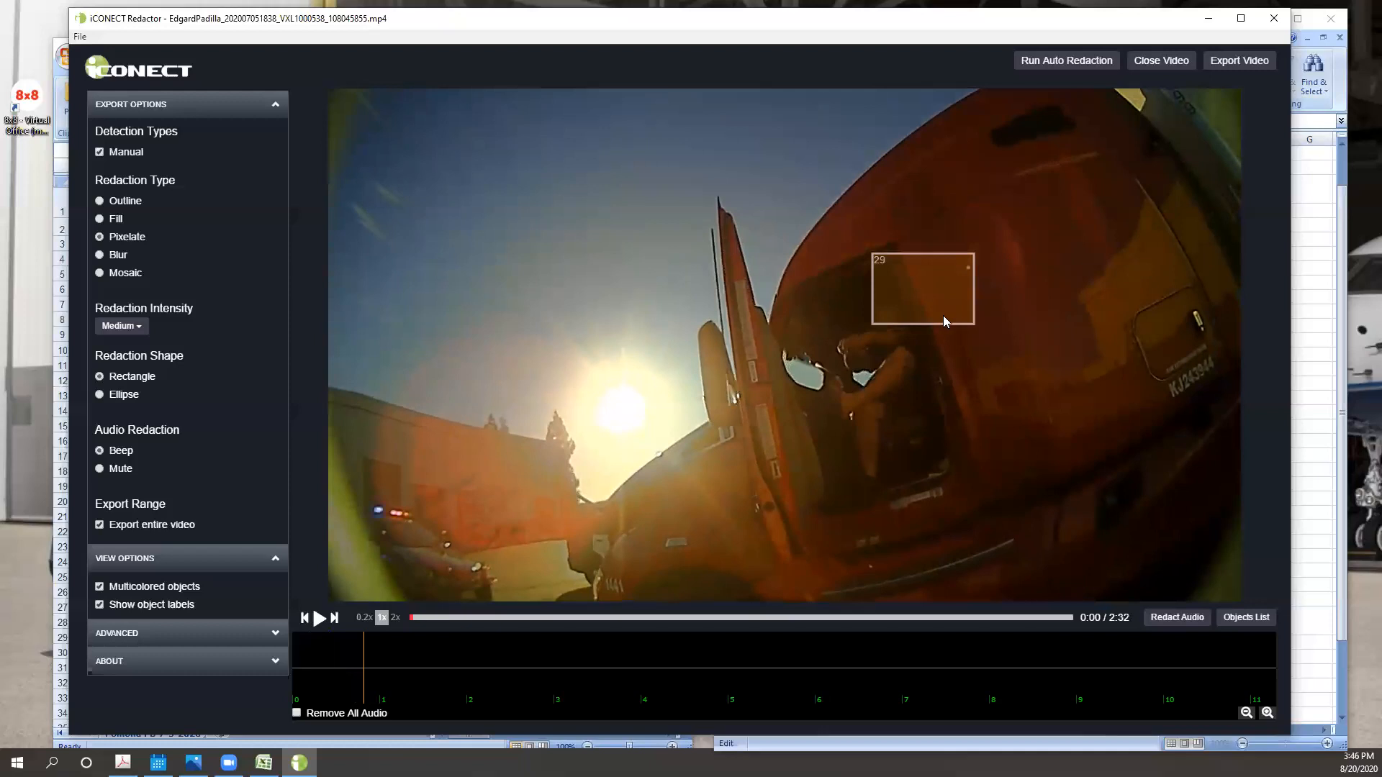
right_click(943, 315)
click(982, 401)
- Add another static box over the driver's head where the previous one ends, and trim it to beginning and, at 0:01, to end
mouse_move(922, 269)
mouse_down()
mouse_move(885, 345)
mouse_move(832, 355)
mouse_up()
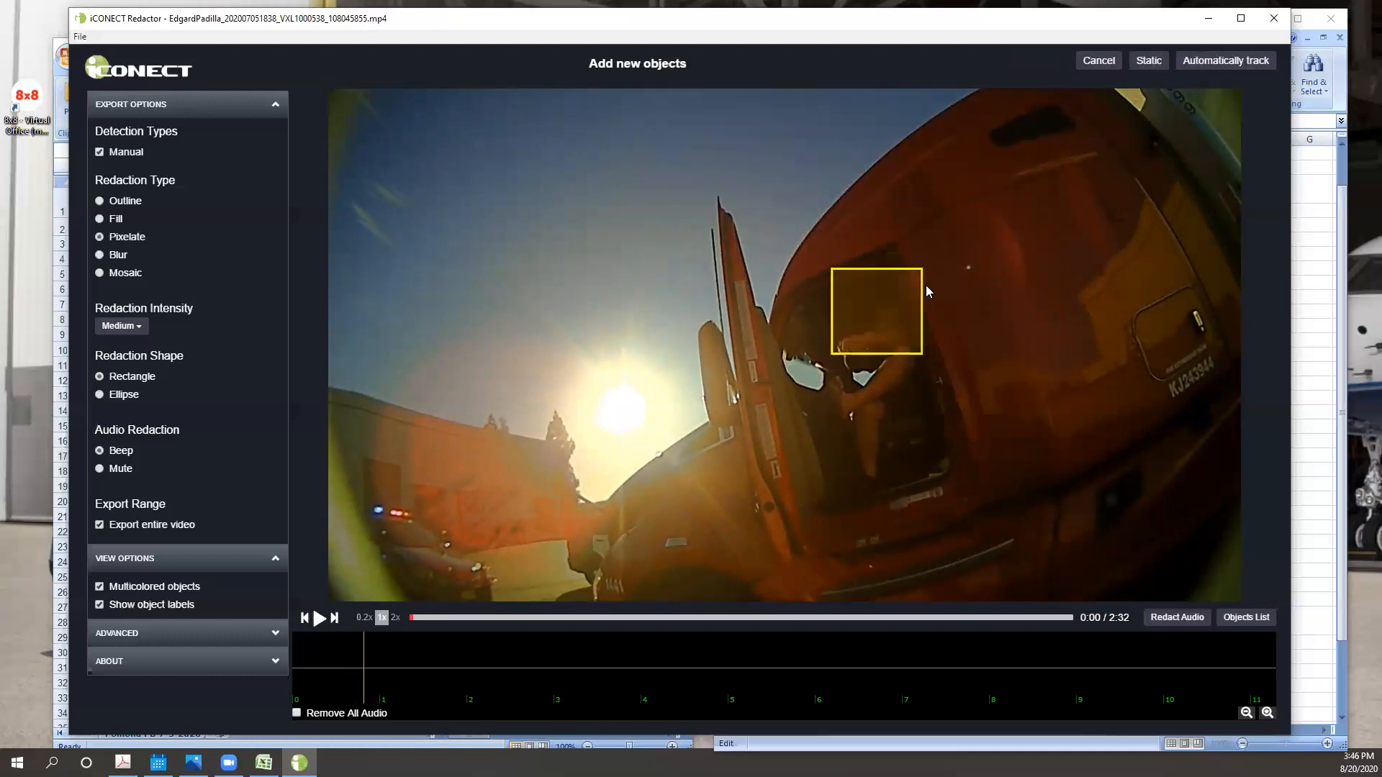
click(1149, 60)
key(Left)
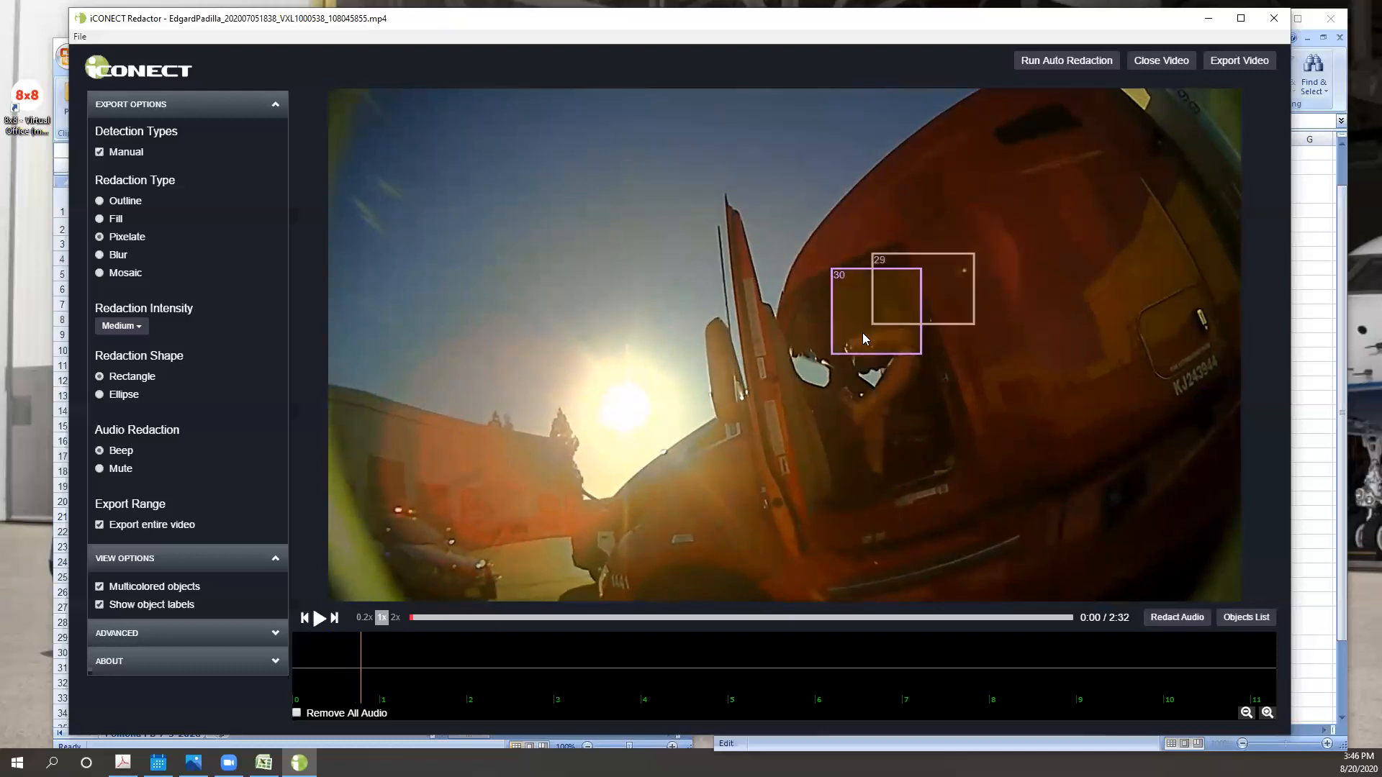
right_click(863, 333)
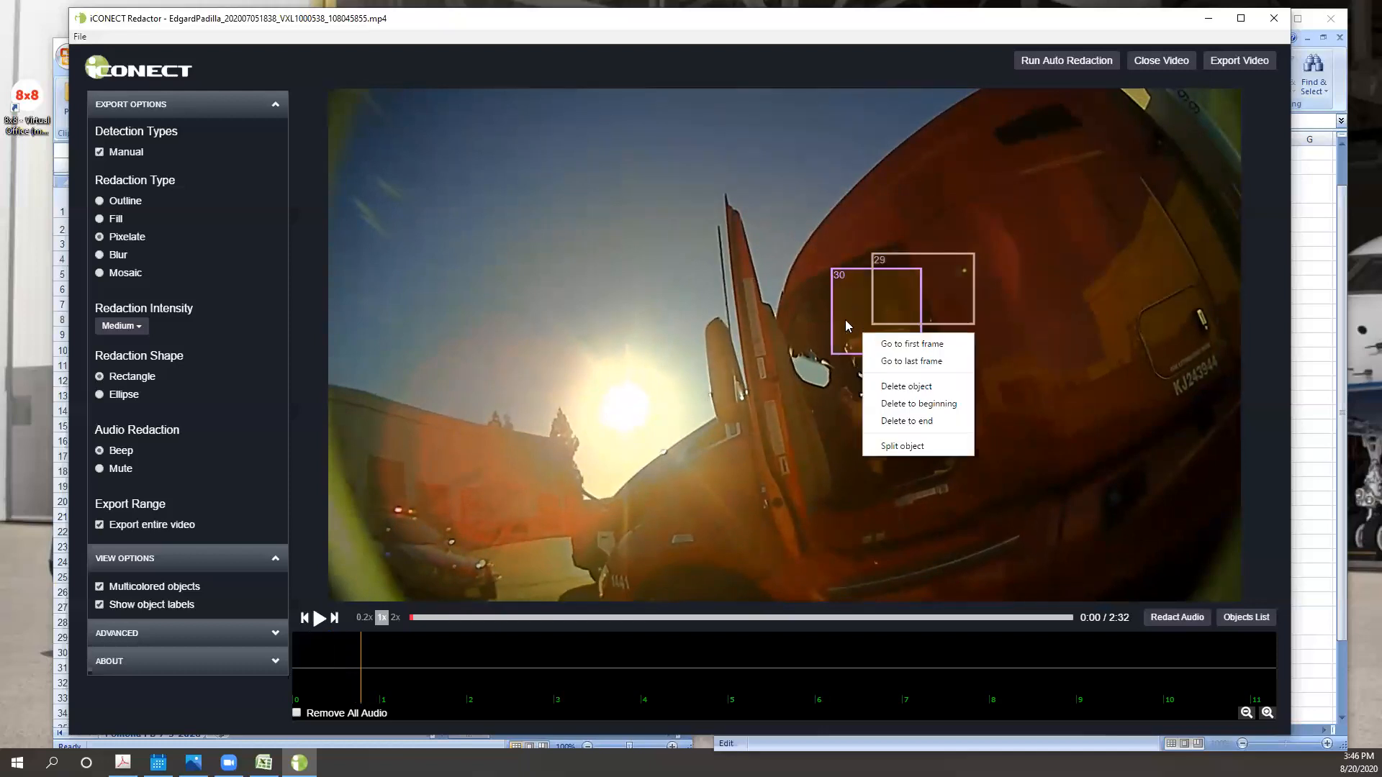
click(913, 405)
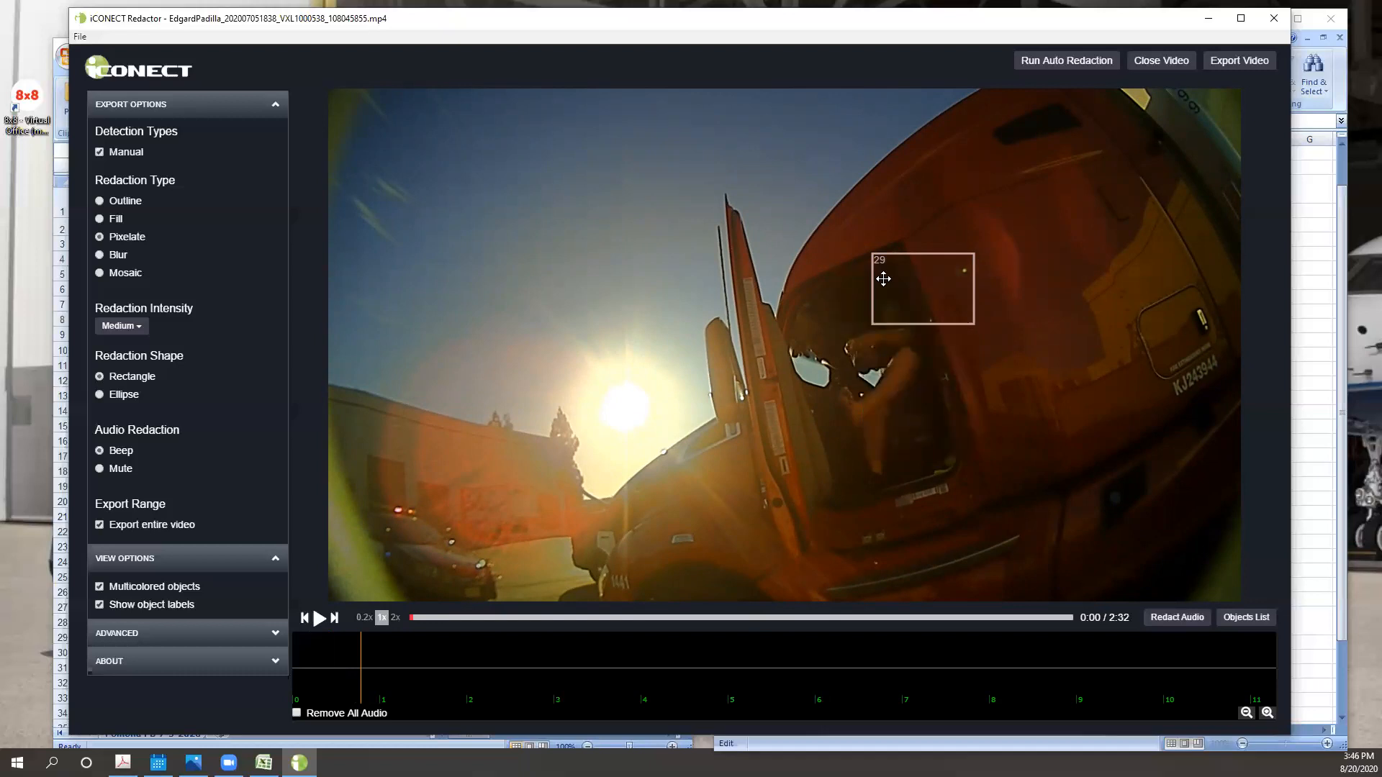
key(Right)
key(Right)
key(Right)
key(Right)
key(Right)
key(Right)
key(Right)
key(Right)
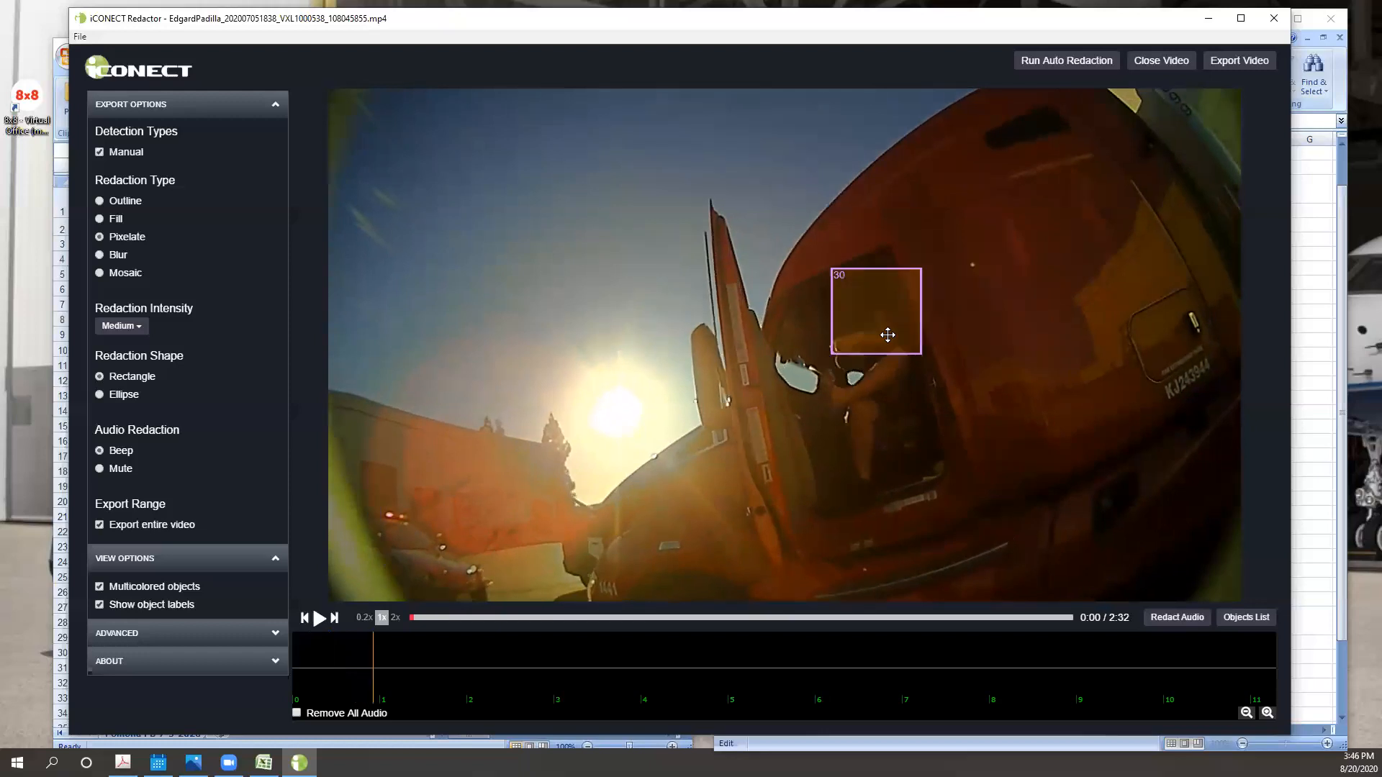
right_click(889, 335)
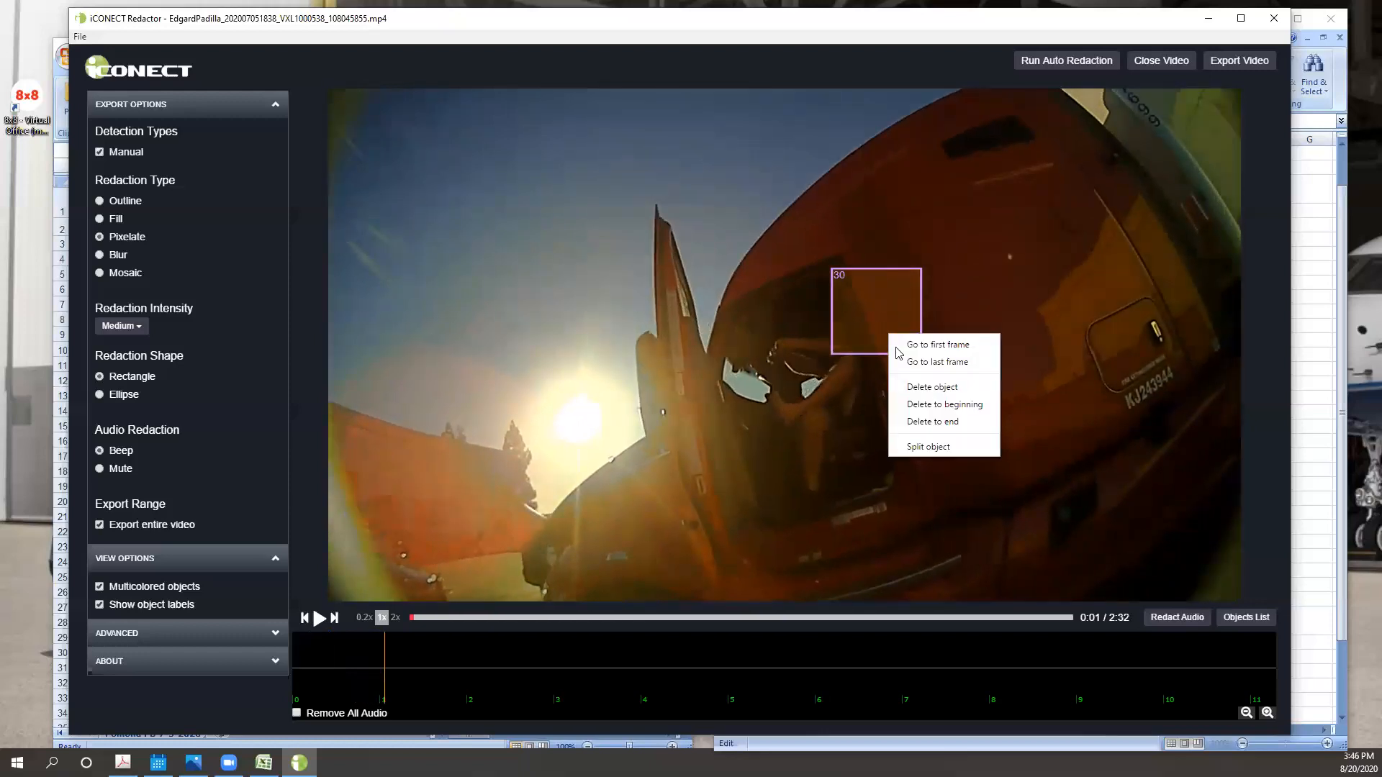
click(931, 420)
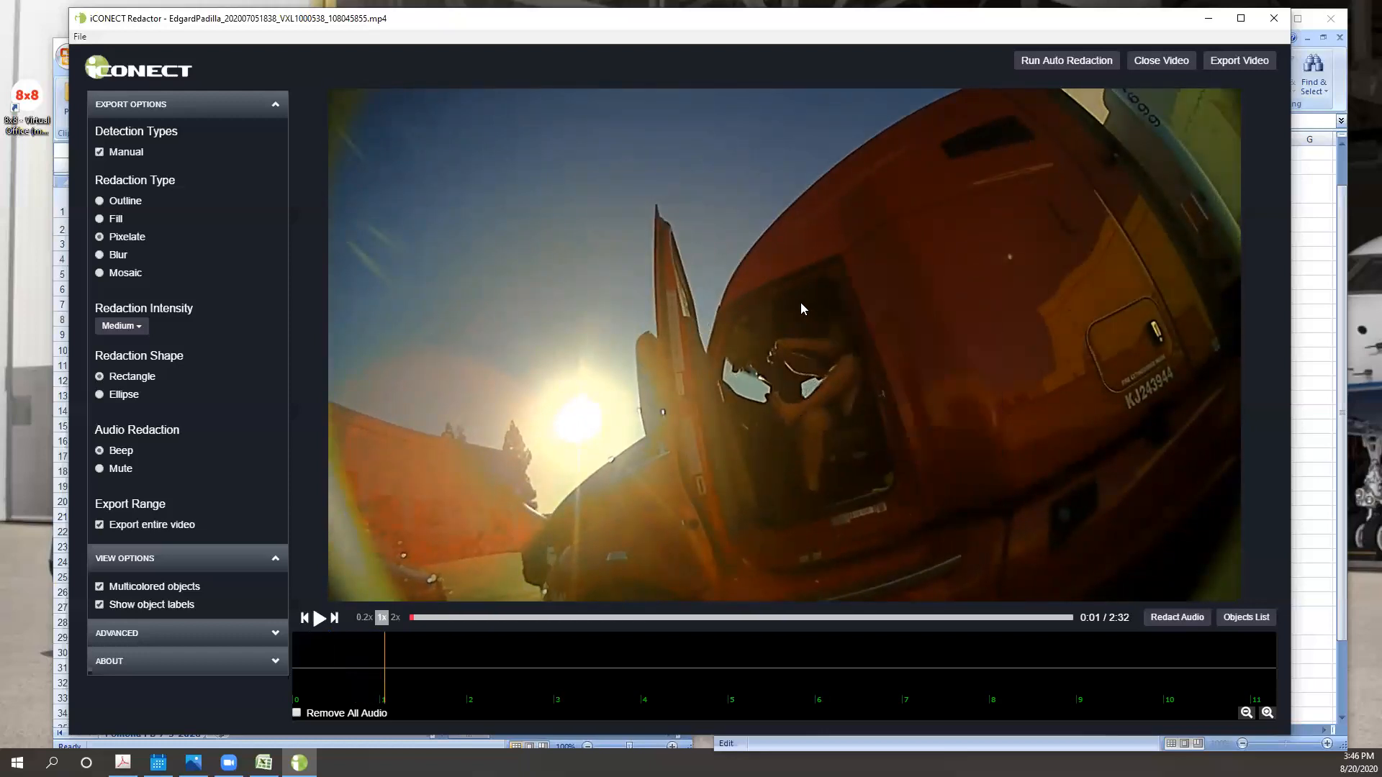
- Add a static box over the driver's head at 0:01 and delete its portion back to the beginning of the video
drag(778, 301, 873, 373)
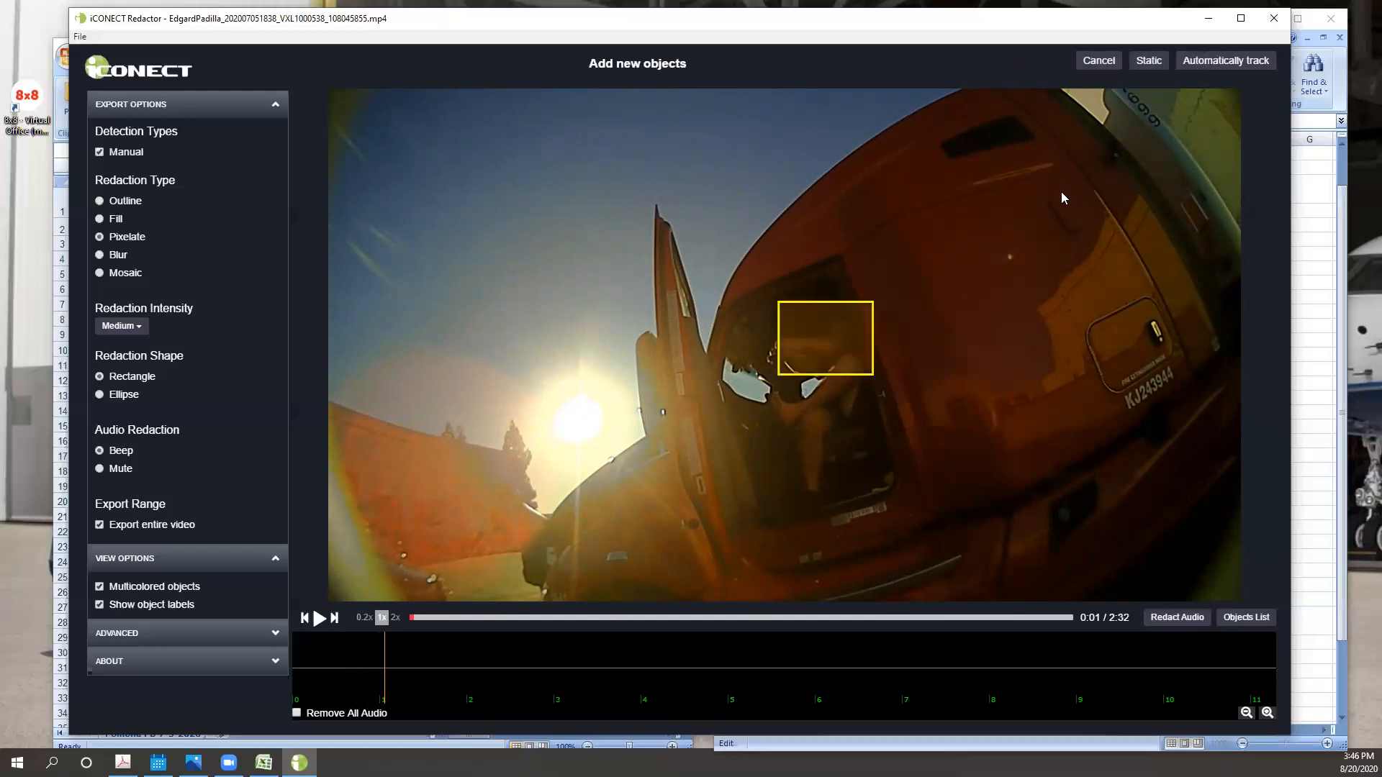
click(1151, 61)
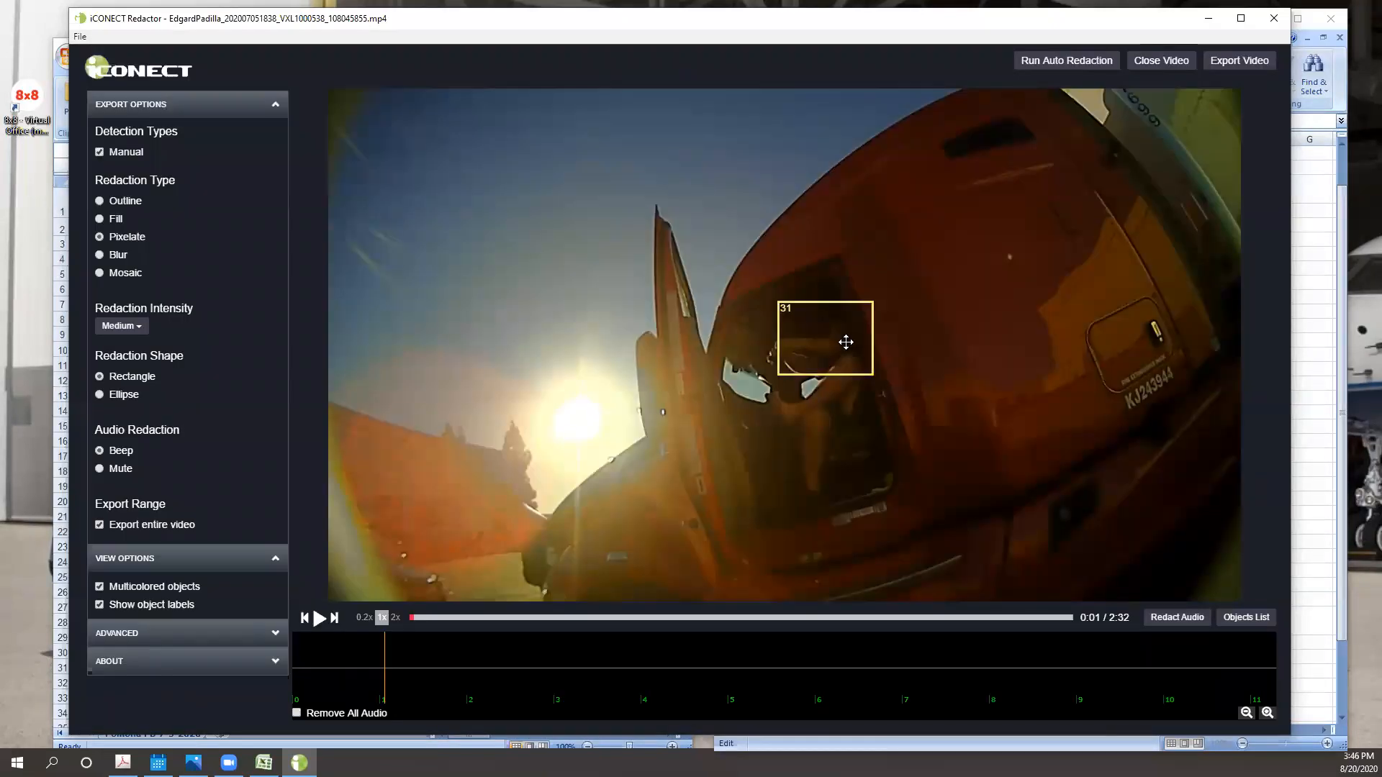
right_click(840, 362)
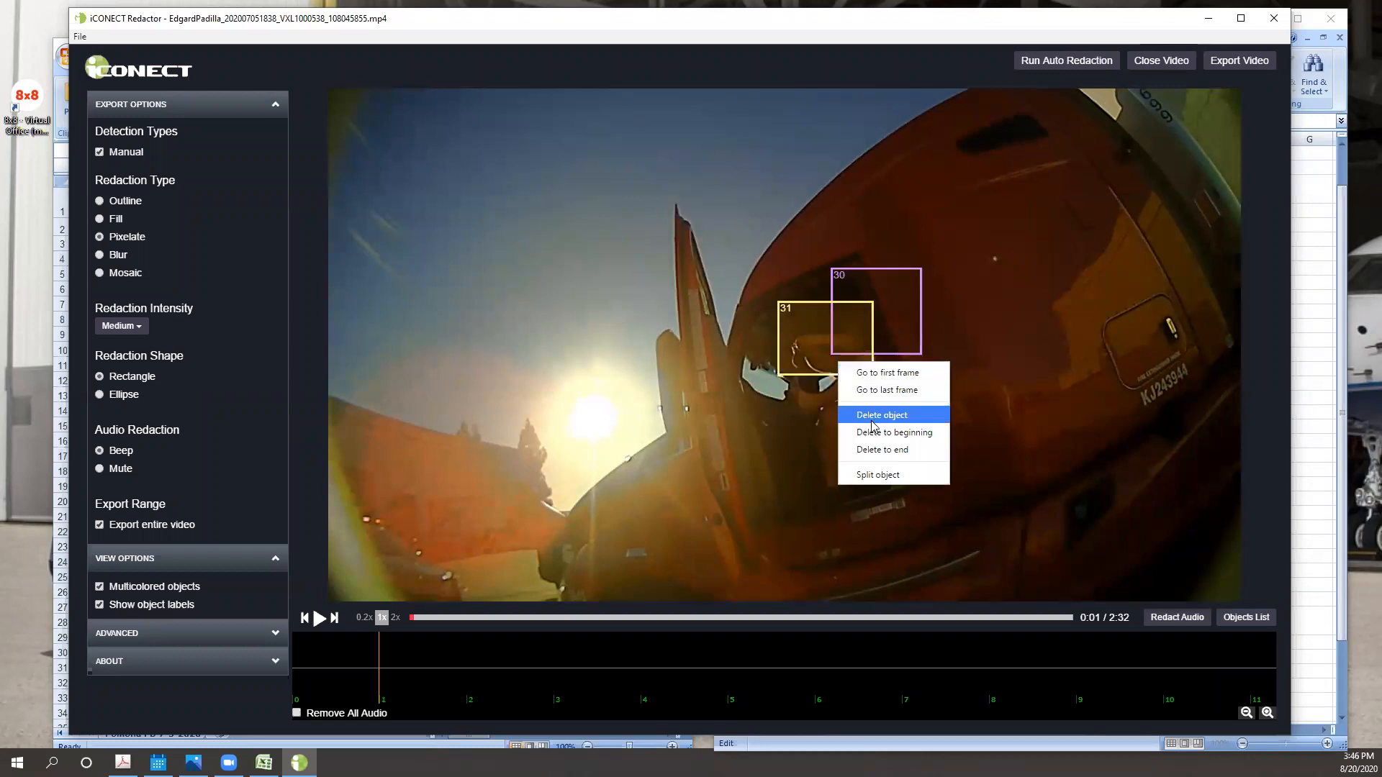
click(875, 433)
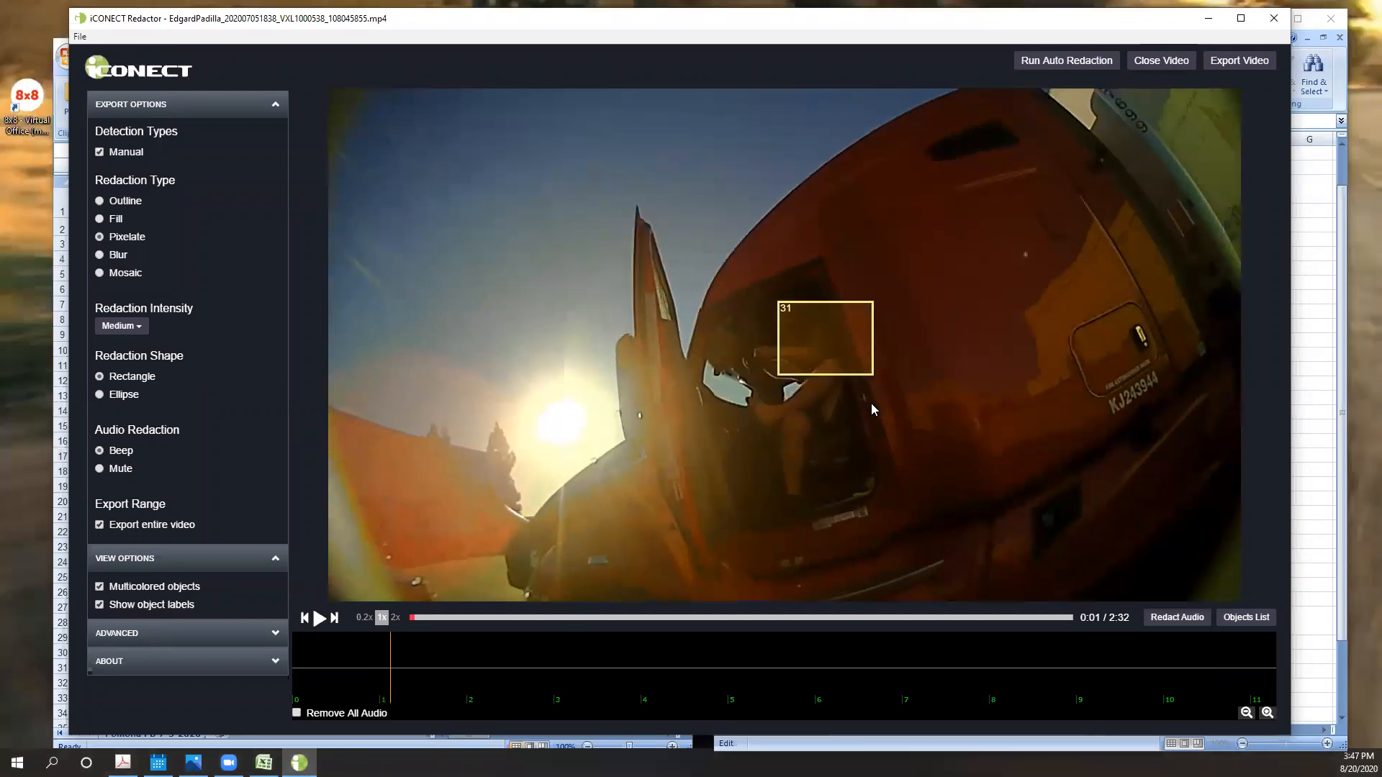
- Delete static redaction boxes 31 and 30 around 0:01
right_click(859, 360)
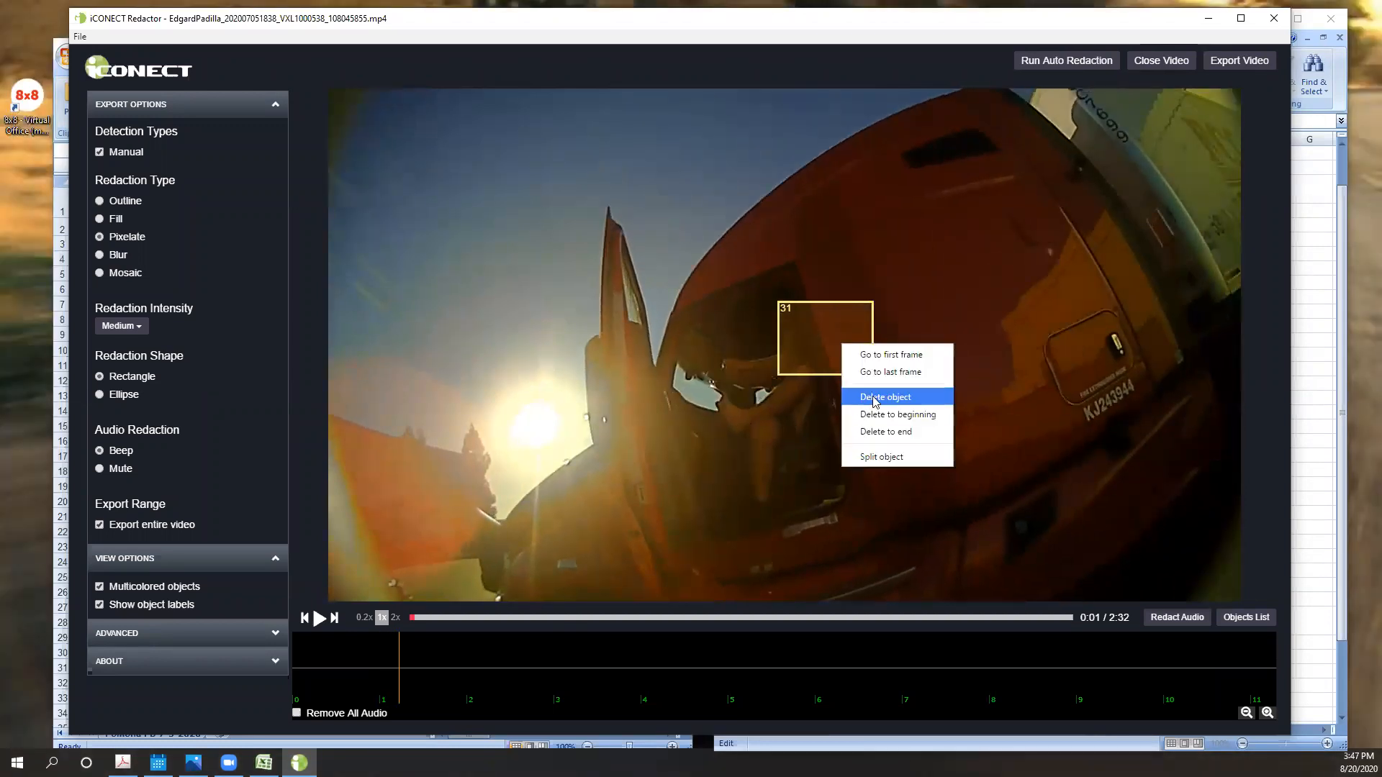
click(875, 396)
key(Left)
key(Left)
key(Left)
key(Left)
key(Left)
key(Left)
key(Left)
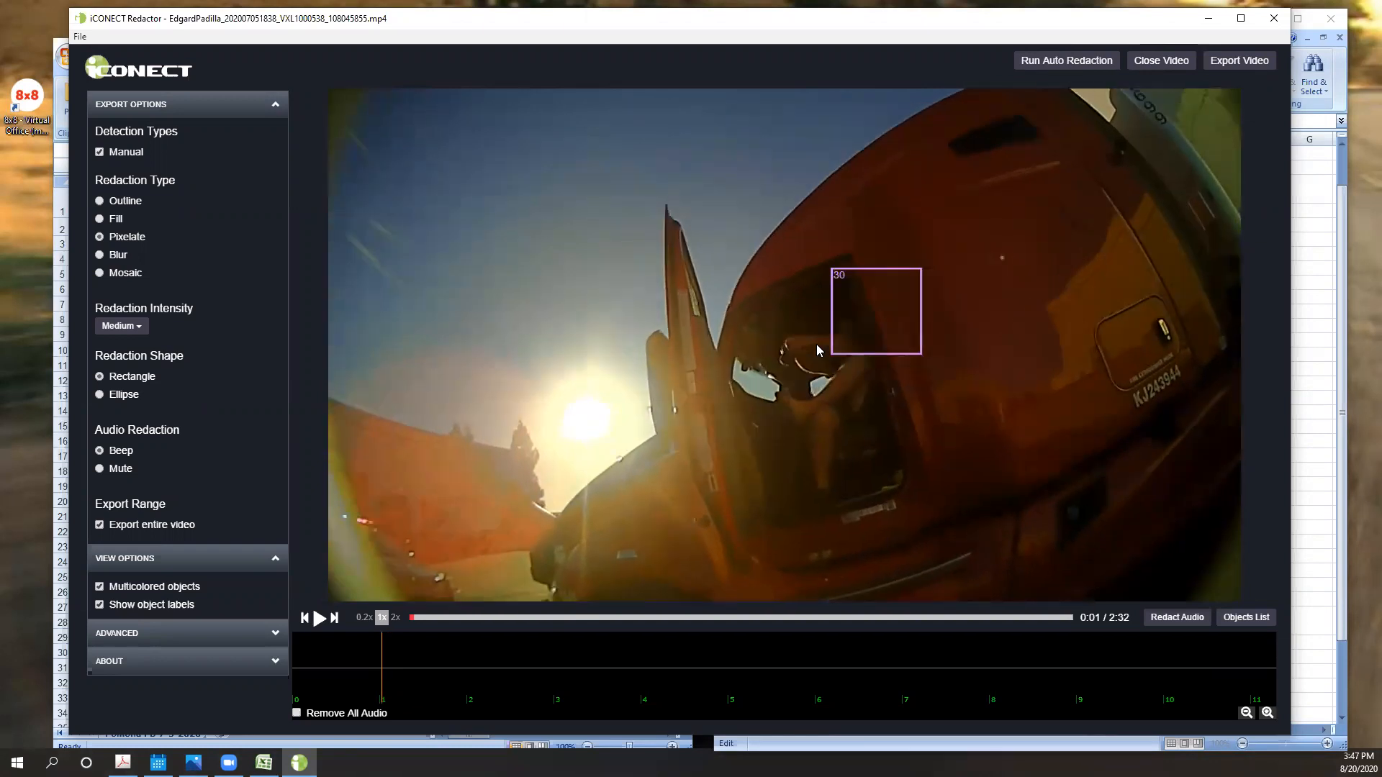
right_click(844, 330)
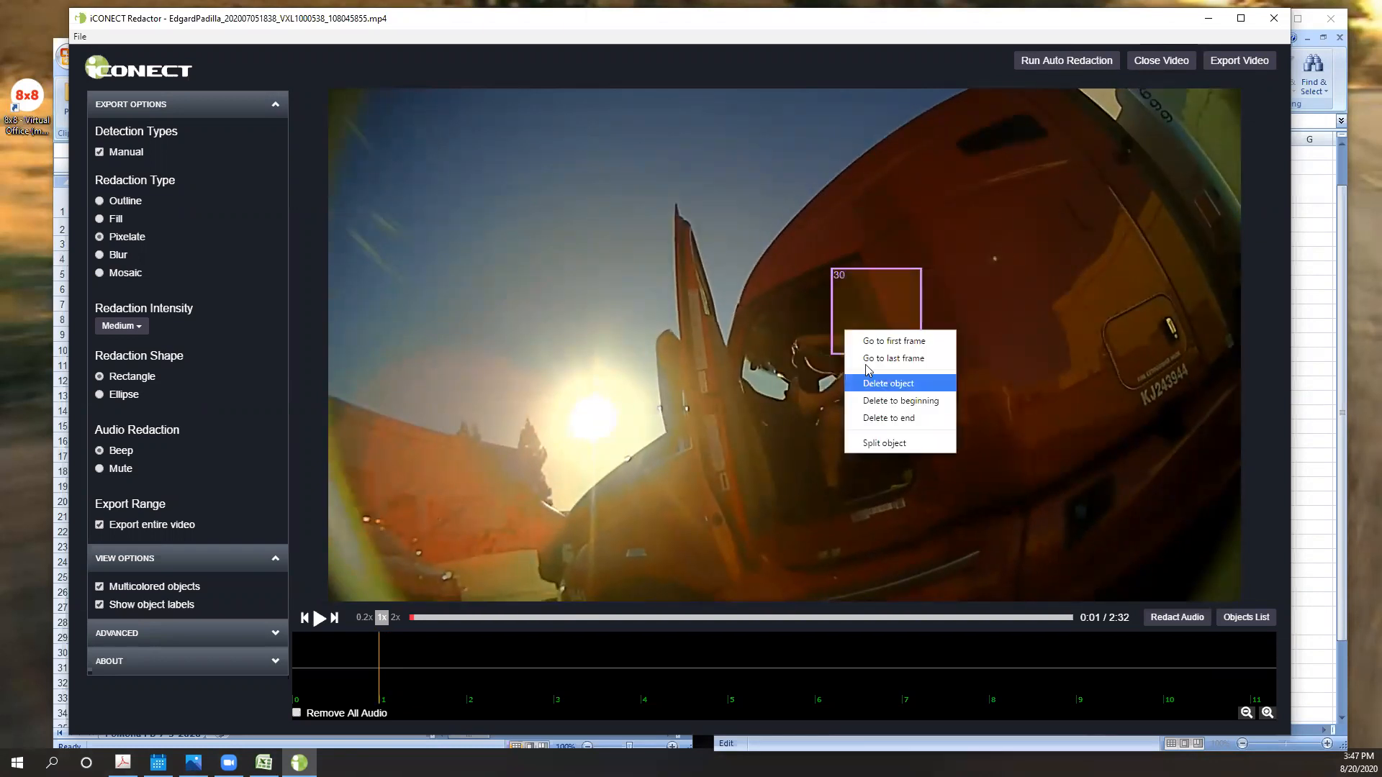
click(871, 377)
- Step back through the frames at 0:00 and delete static redaction boxes 29 and 2
key(Left)
key(Left)
key(Left)
key(Left)
right_click(909, 300)
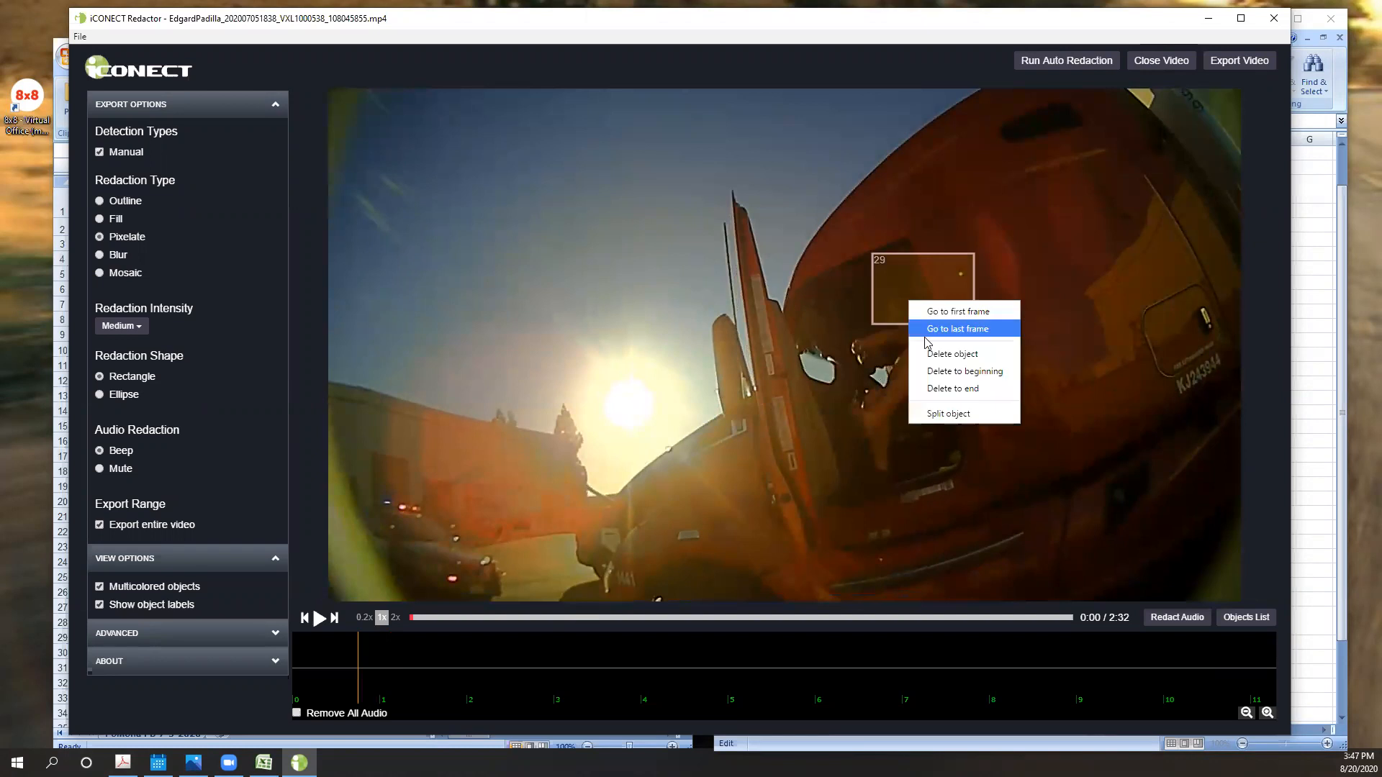
click(924, 355)
key(Left)
key(Left)
key(Left)
key(Left)
key(Left)
key(Left)
key(Left)
key(Left)
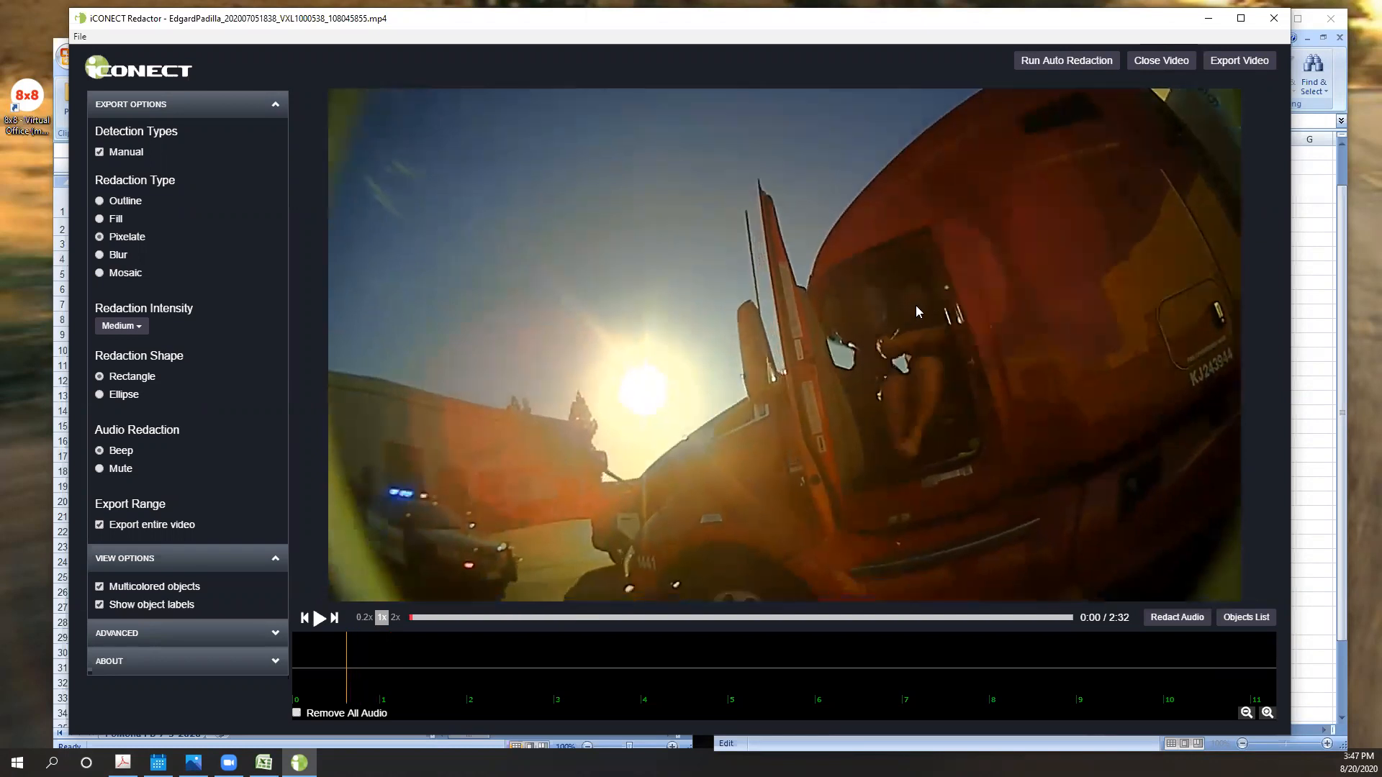
key(Left)
key(Left)
key(Left)
key(Left)
right_click(1001, 309)
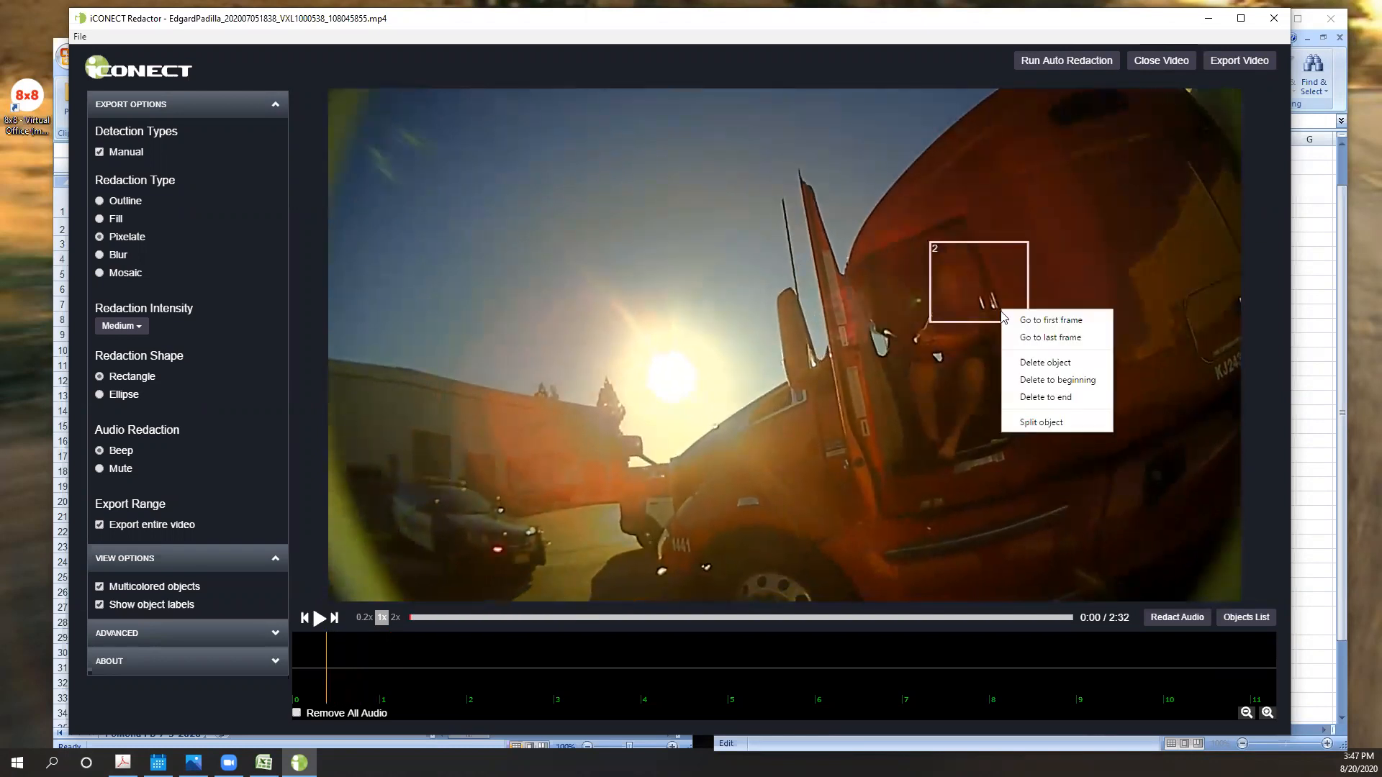
click(1018, 363)
- Draw a redaction box over the truck driver's head at 0:00 and track it automatically
drag(901, 247, 1011, 336)
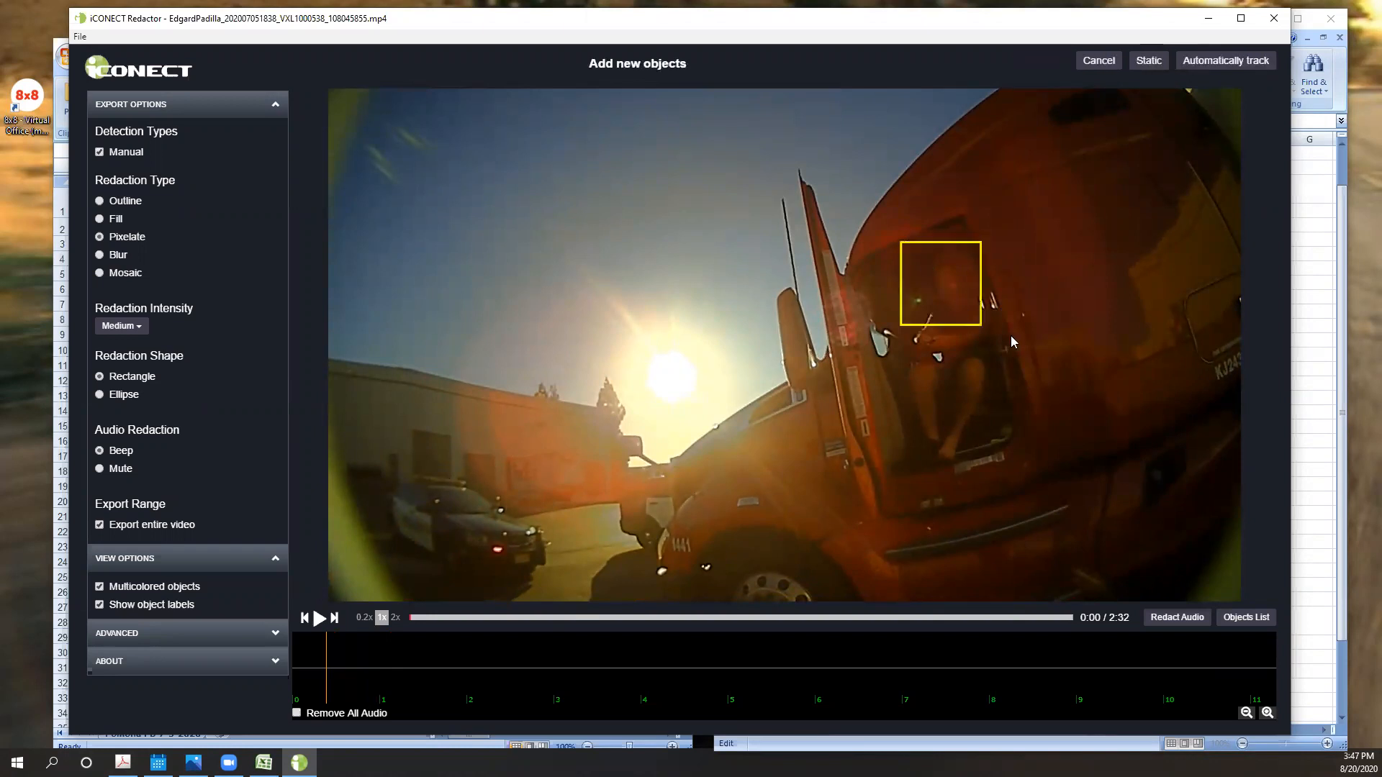
click(1202, 62)
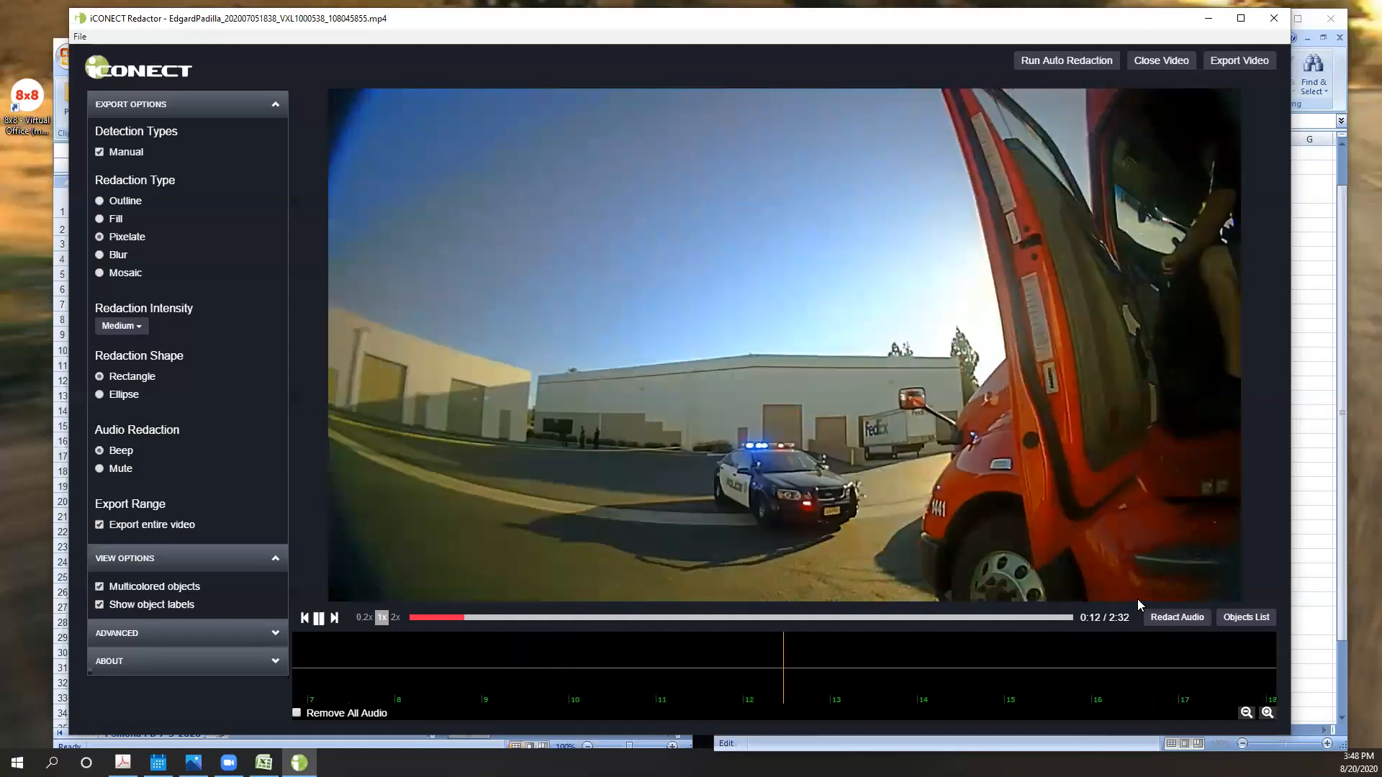
- Pause playback and step between the frames at 0:12 and 0:13 to examine where boxes 1 and 2 cover the driver
key(space)
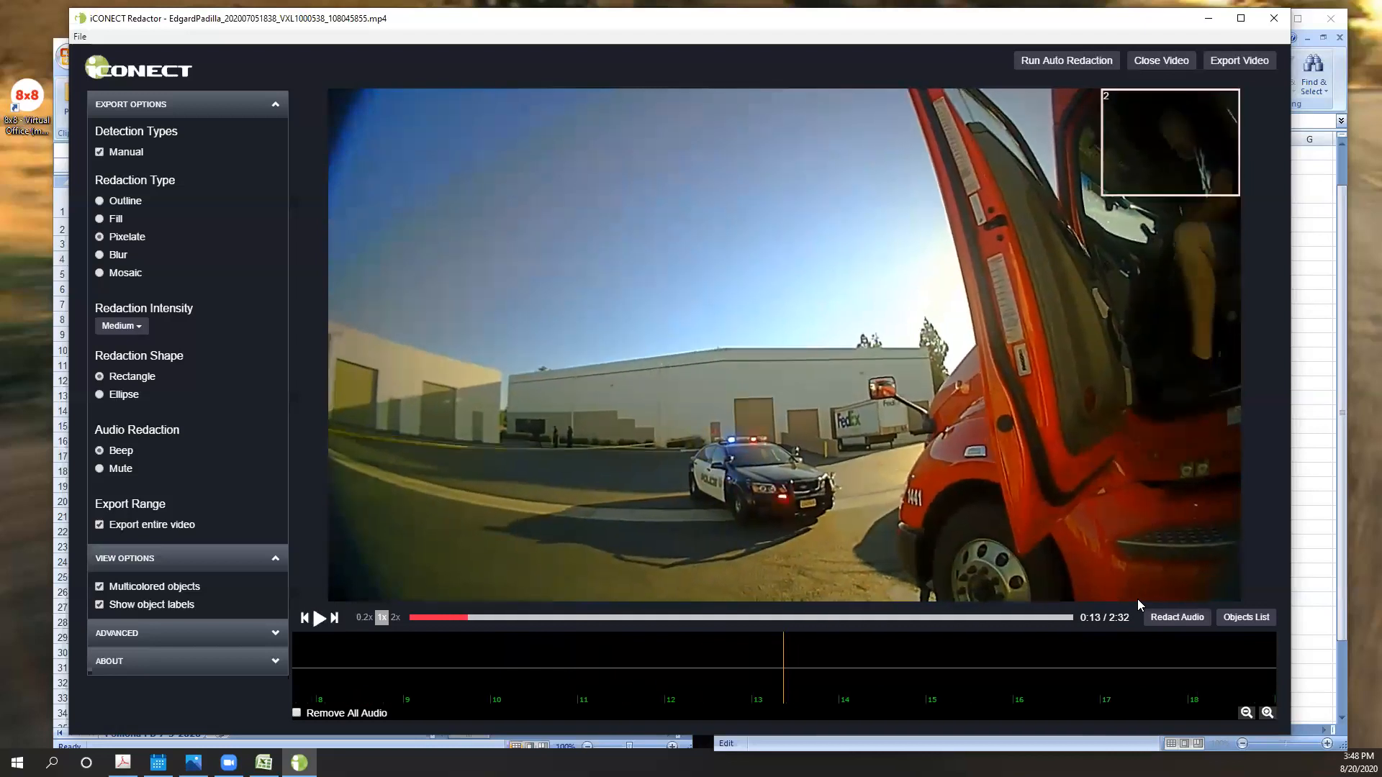
key(Left)
key(Left)
key(Left)
key(Left)
key(Left)
key(Left)
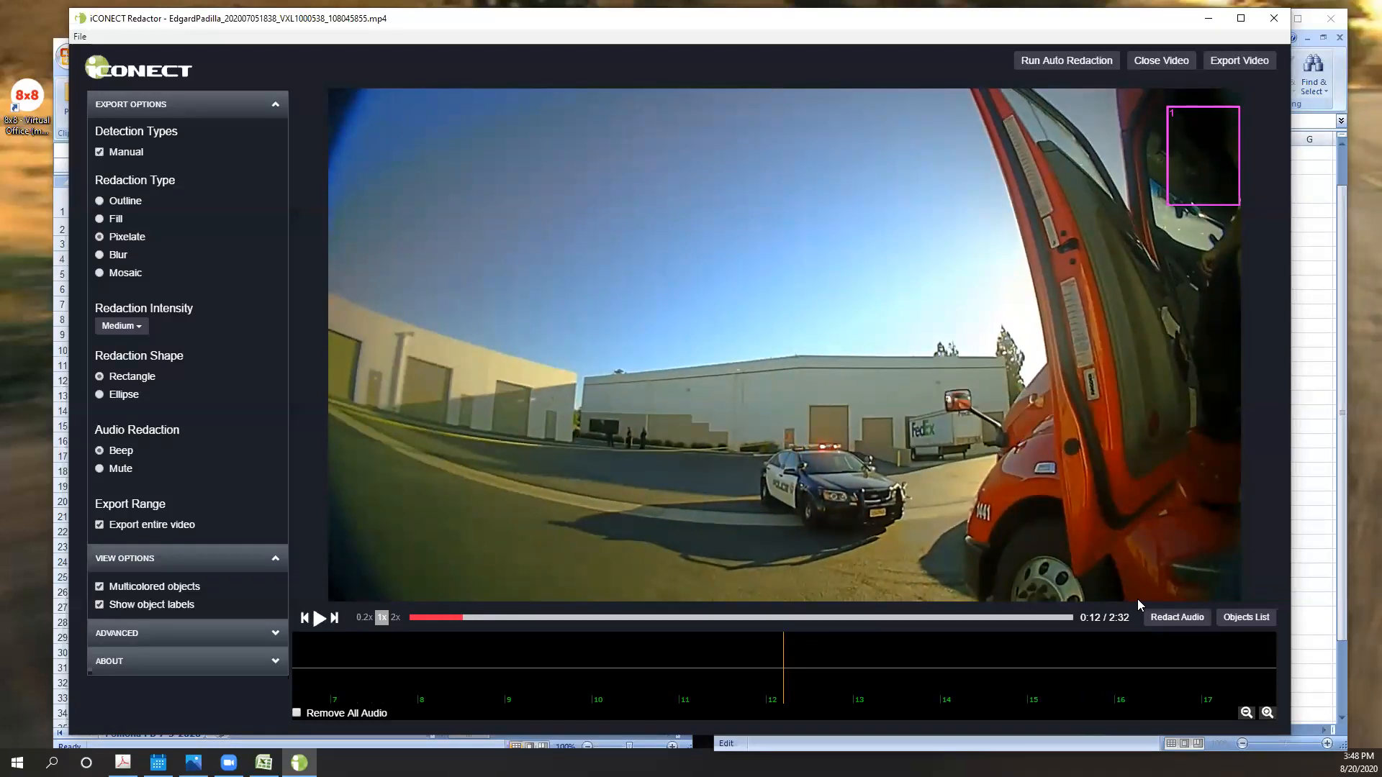
key(Right)
key(Right)
key(Right)
key(Right)
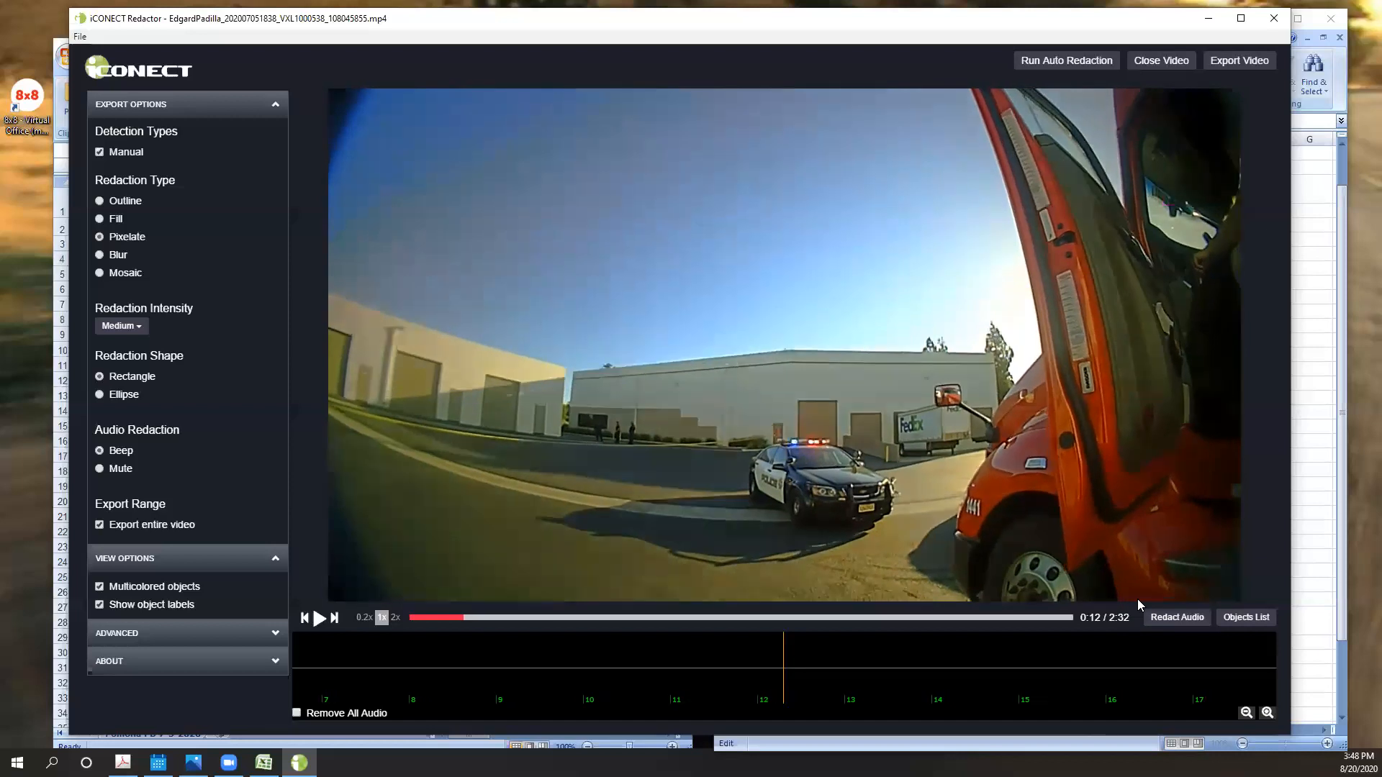
key(Right)
key(Right)
key(Right)
key(Right)
key(Right)
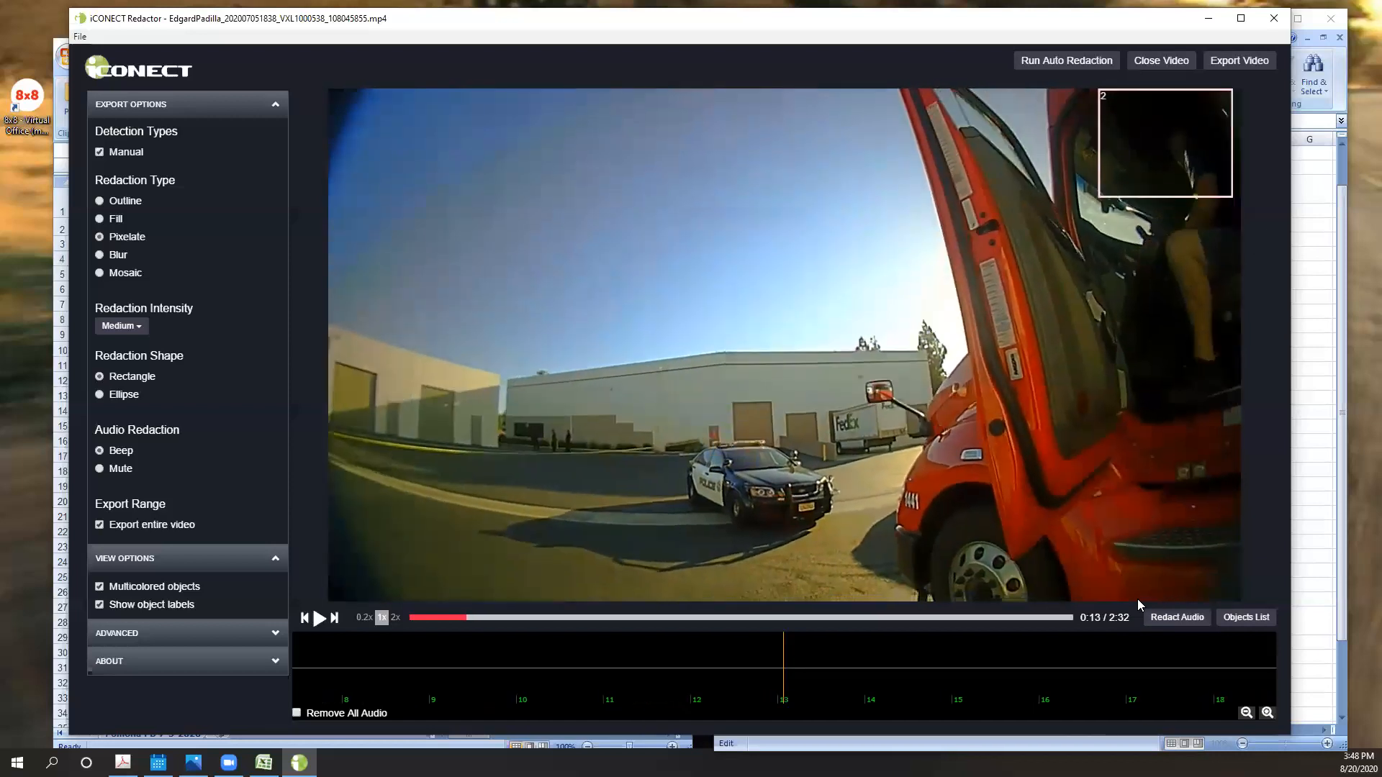
- Step forward through the frames from 0:13 to 0:17 to examine the driver's redaction coverage up to box 19
key(Right)
key(Right)
key(Right)
key(Right)
key(Right)
key(Right)
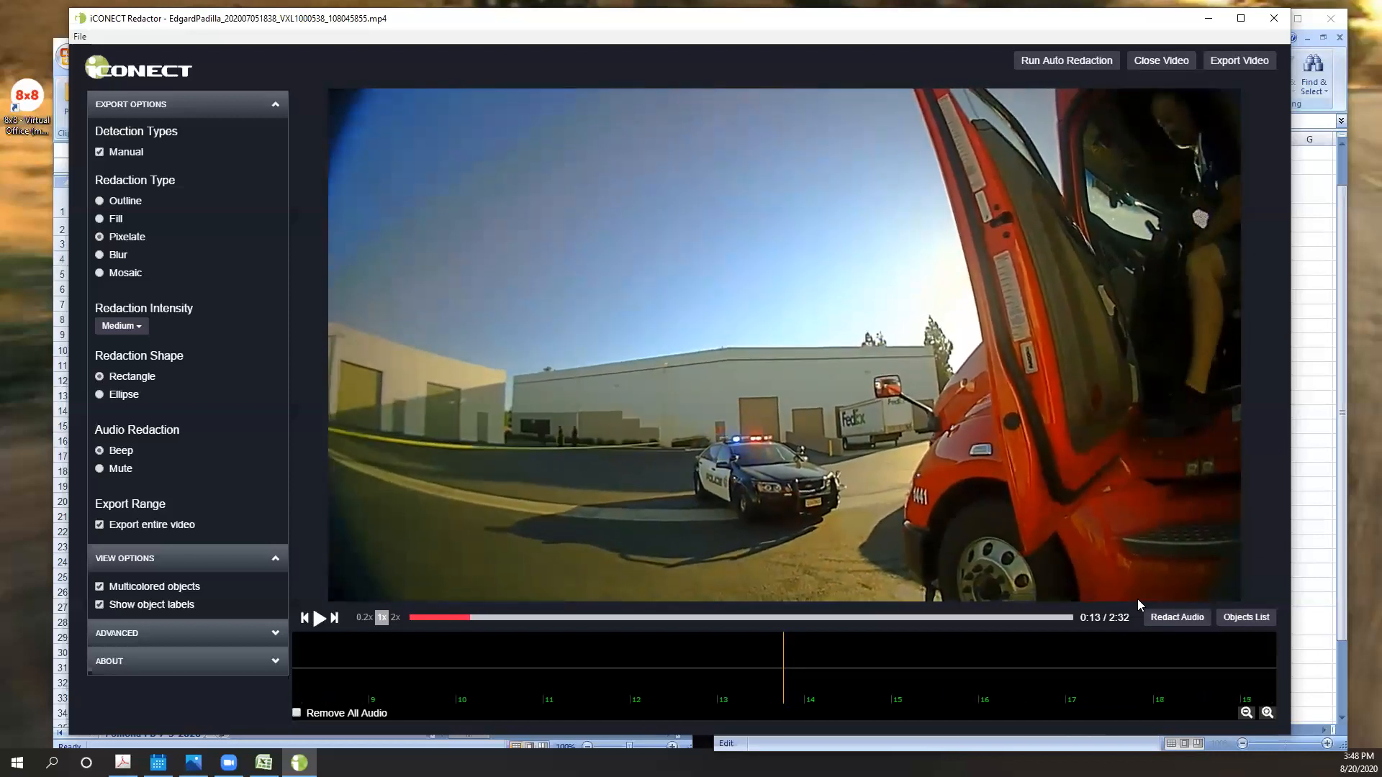
key(Right)
key(Right)
key(Right)
key(Right)
key(Right)
key(Right)
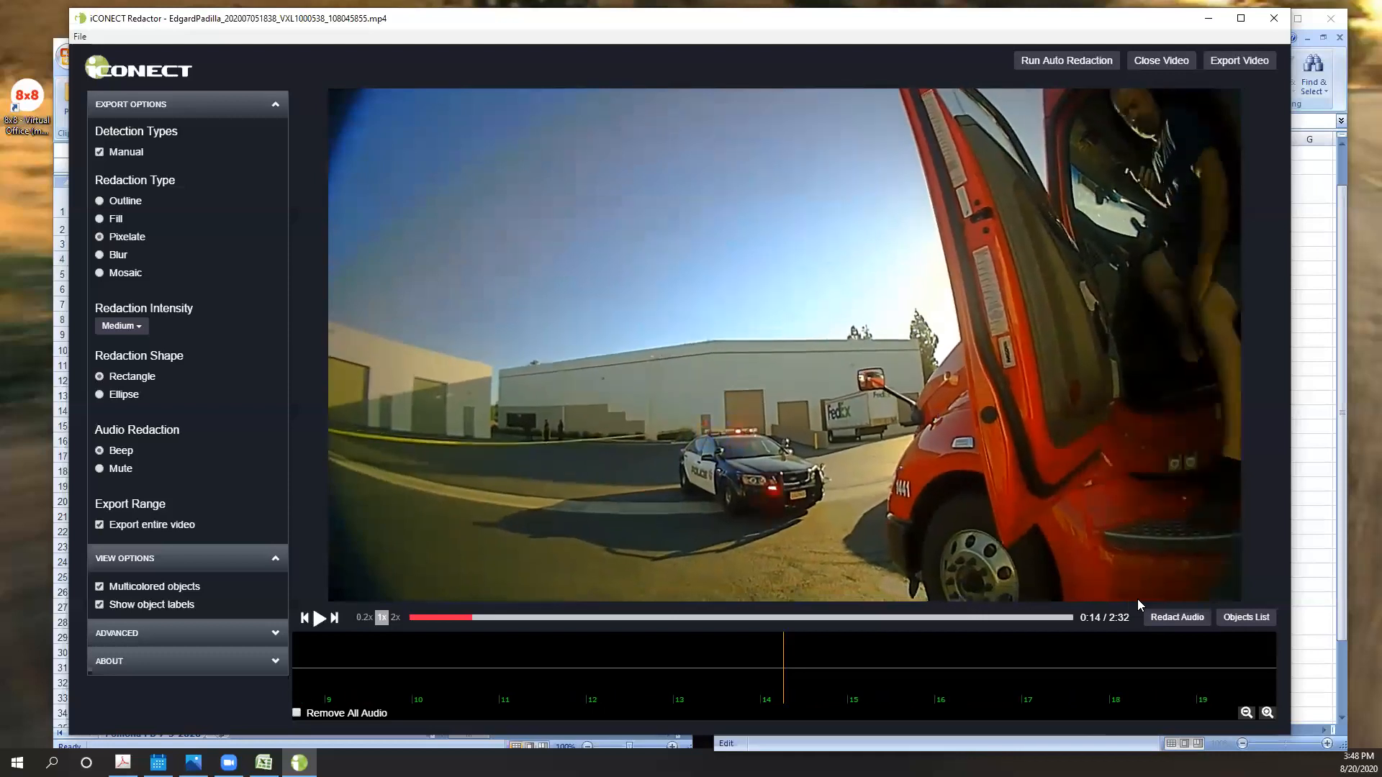
key(Right)
key(Right)
key(Right)
key(Right)
key(Right)
key(Right)
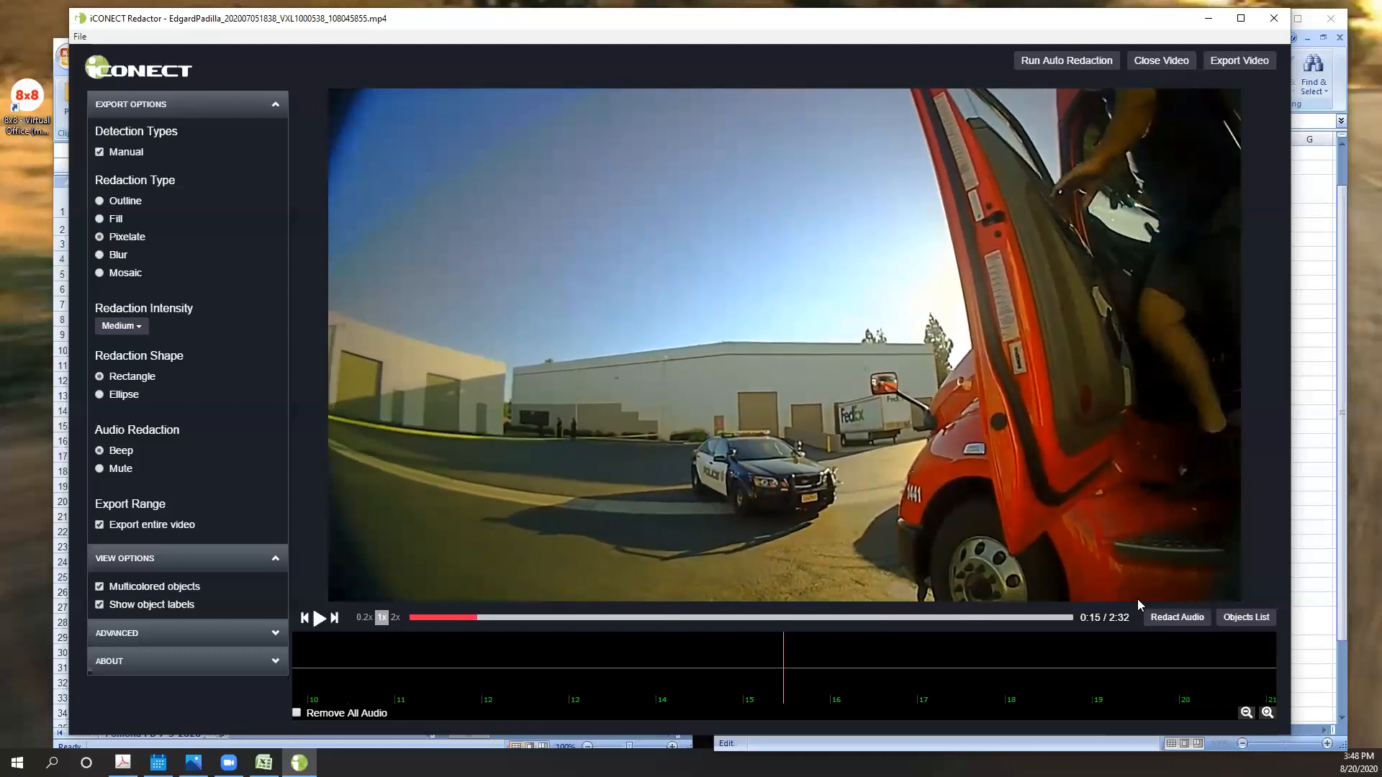
key(Right)
key(Right)
key(Right)
key(Right)
key(Right)
key(Right)
key(Right)
key(Right)
key(Right)
key(Right)
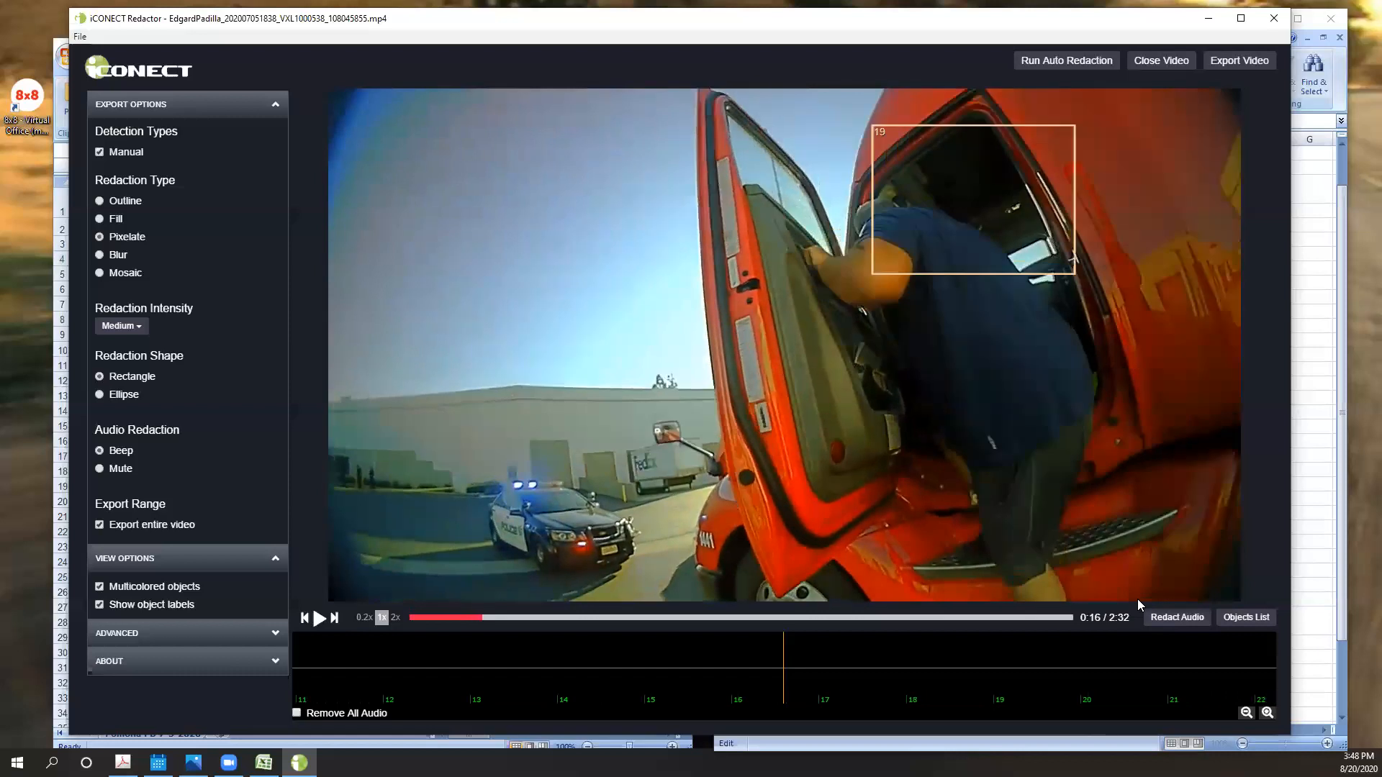
key(Right)
key(Right)
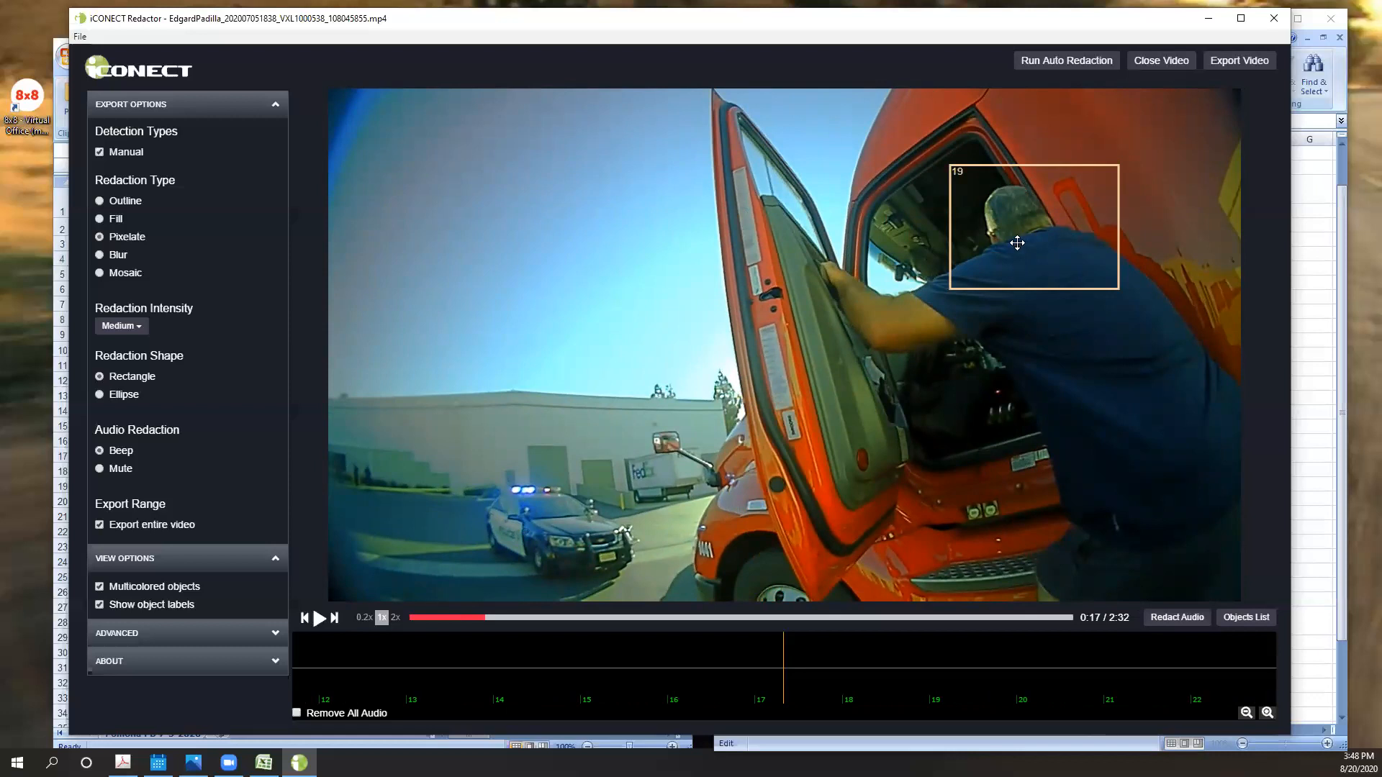
- Return to 0:15 and add a static redaction box over the driver's head and shoulders at the cab door
key(Left)
key(Left)
key(Left)
key(Left)
key(Left)
key(Left)
key(Left)
key(Left)
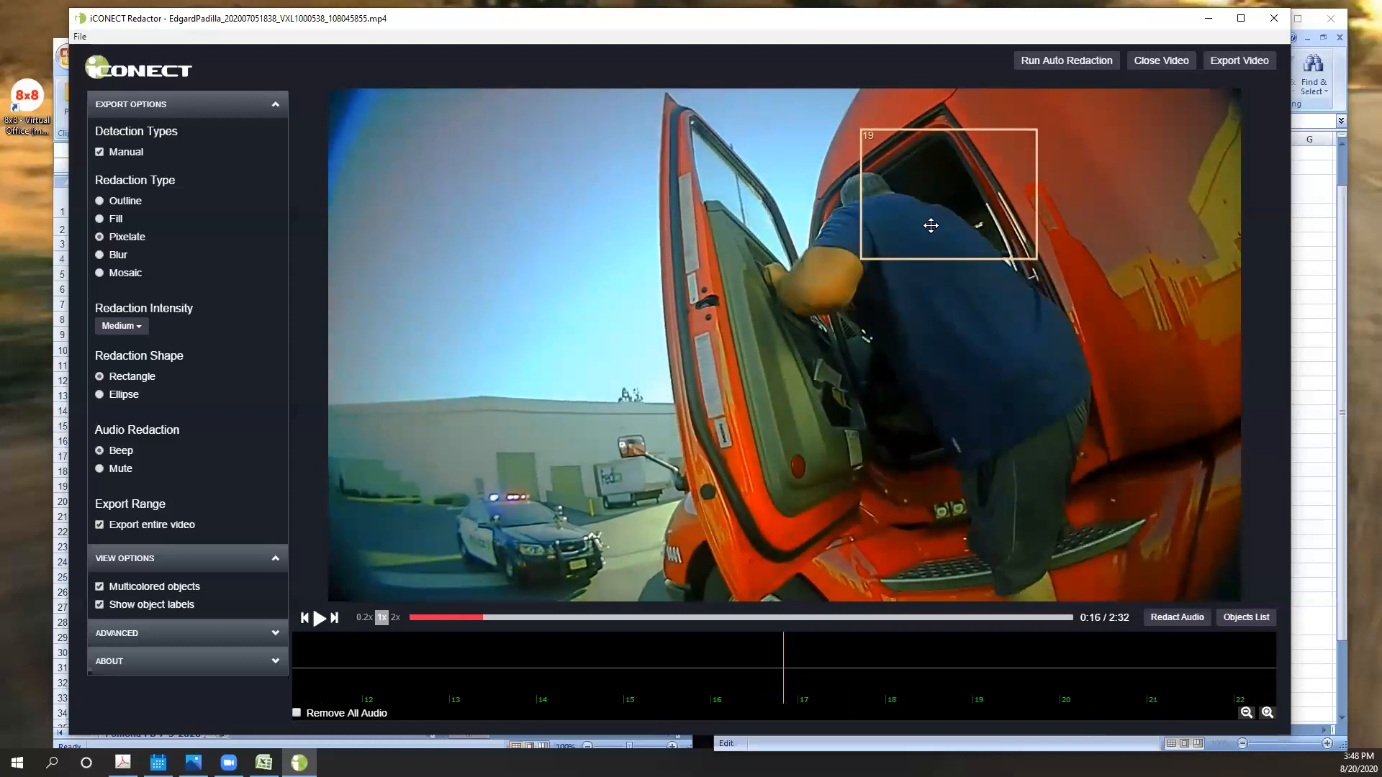
key(Left)
key(Left)
key(Left)
key(Left)
key(Left)
key(Left)
key(Left)
key(Left)
key(Left)
key(Left)
key(Left)
key(Left)
key(Left)
key(Left)
key(Left)
key(Left)
key(Left)
key(Left)
key(Left)
key(Left)
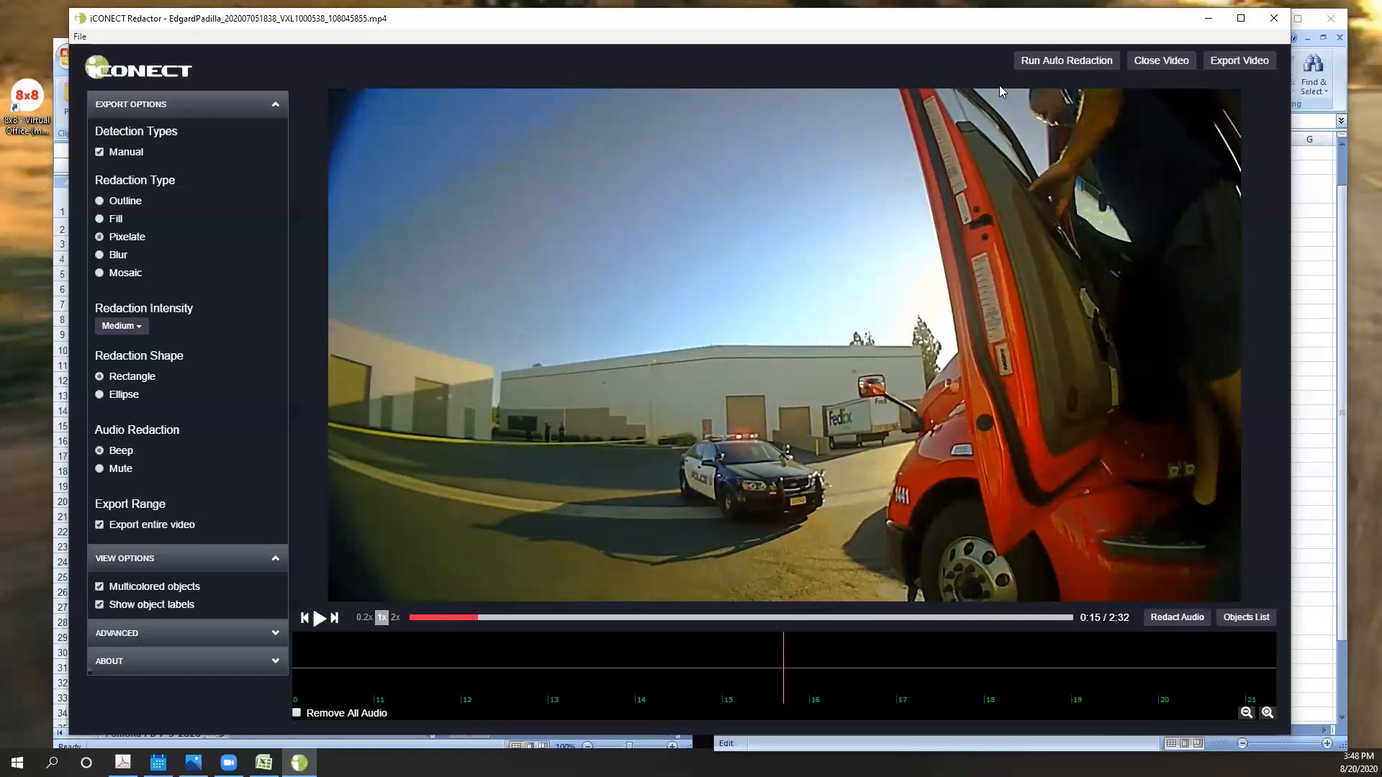
mouse_move(1002, 94)
mouse_down()
mouse_move(1161, 207)
mouse_move(1244, 191)
mouse_move(1244, 170)
mouse_up()
click(1150, 62)
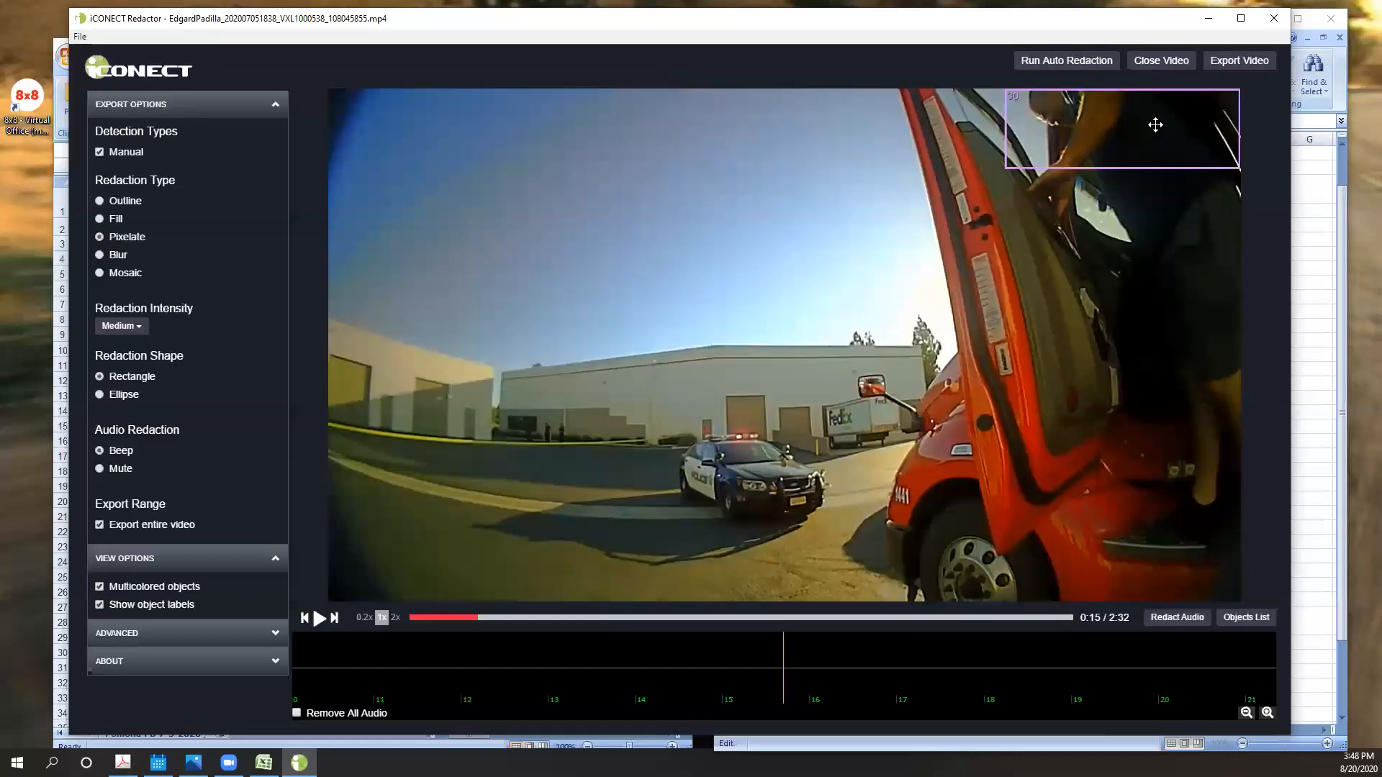
- Step back to the earlier 0:15 frame and delete the new static box's portion back to the beginning
key(Left)
key(Left)
key(Left)
key(Left)
key(Left)
key(Left)
key(Left)
key(Left)
key(Left)
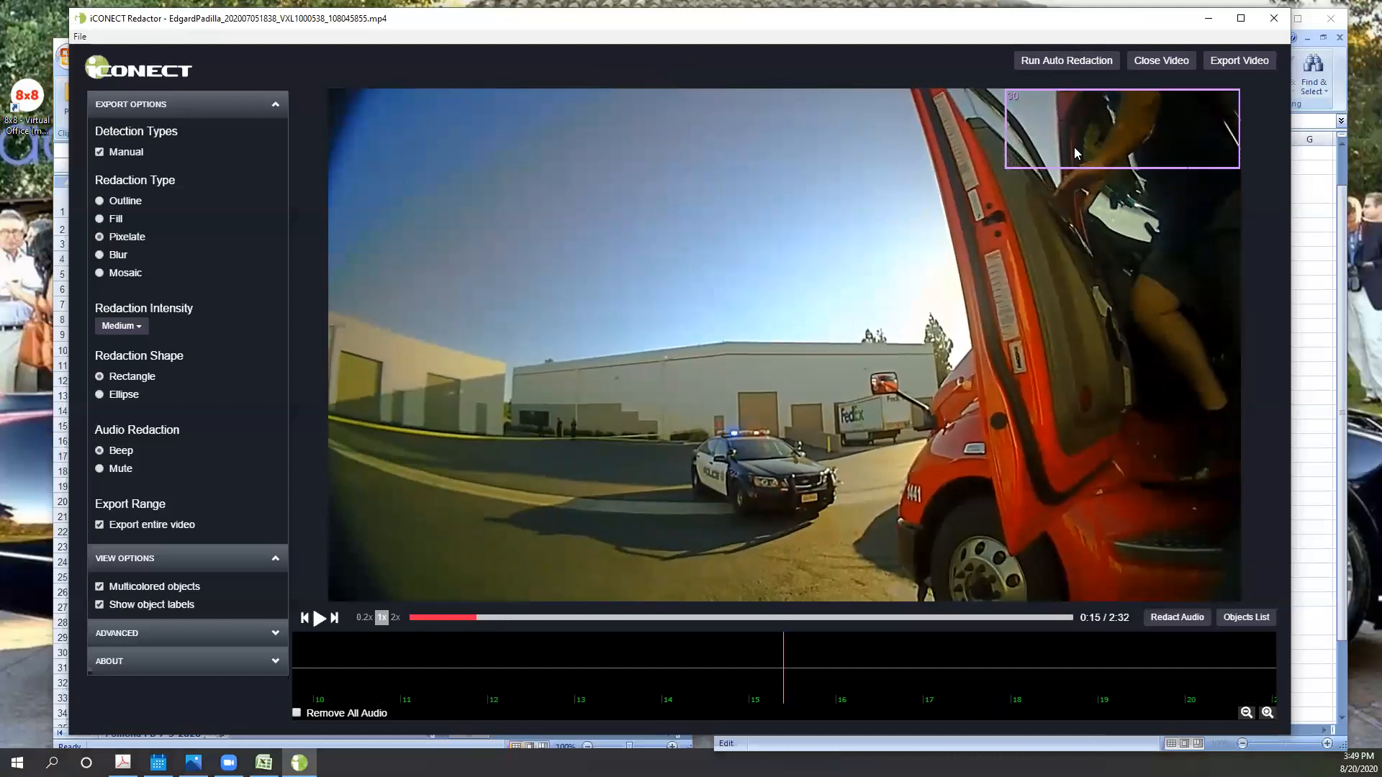
right_click(1076, 154)
click(1122, 225)
- Advance to 0:16, where box 19 covers the driver, and delete static box 30 from there to the end
key(Right)
key(Right)
key(Right)
key(Right)
key(Right)
key(Right)
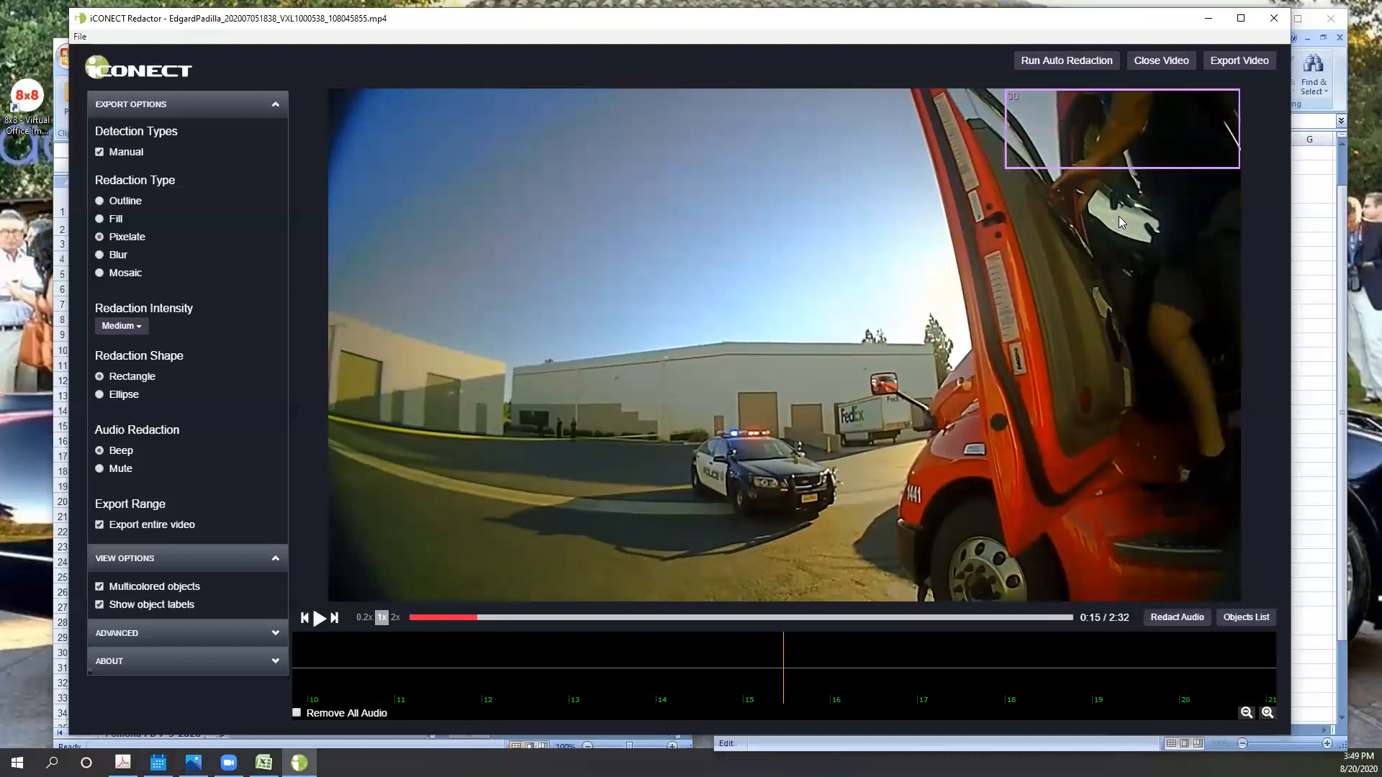
key(Right)
key(Right)
key(Right)
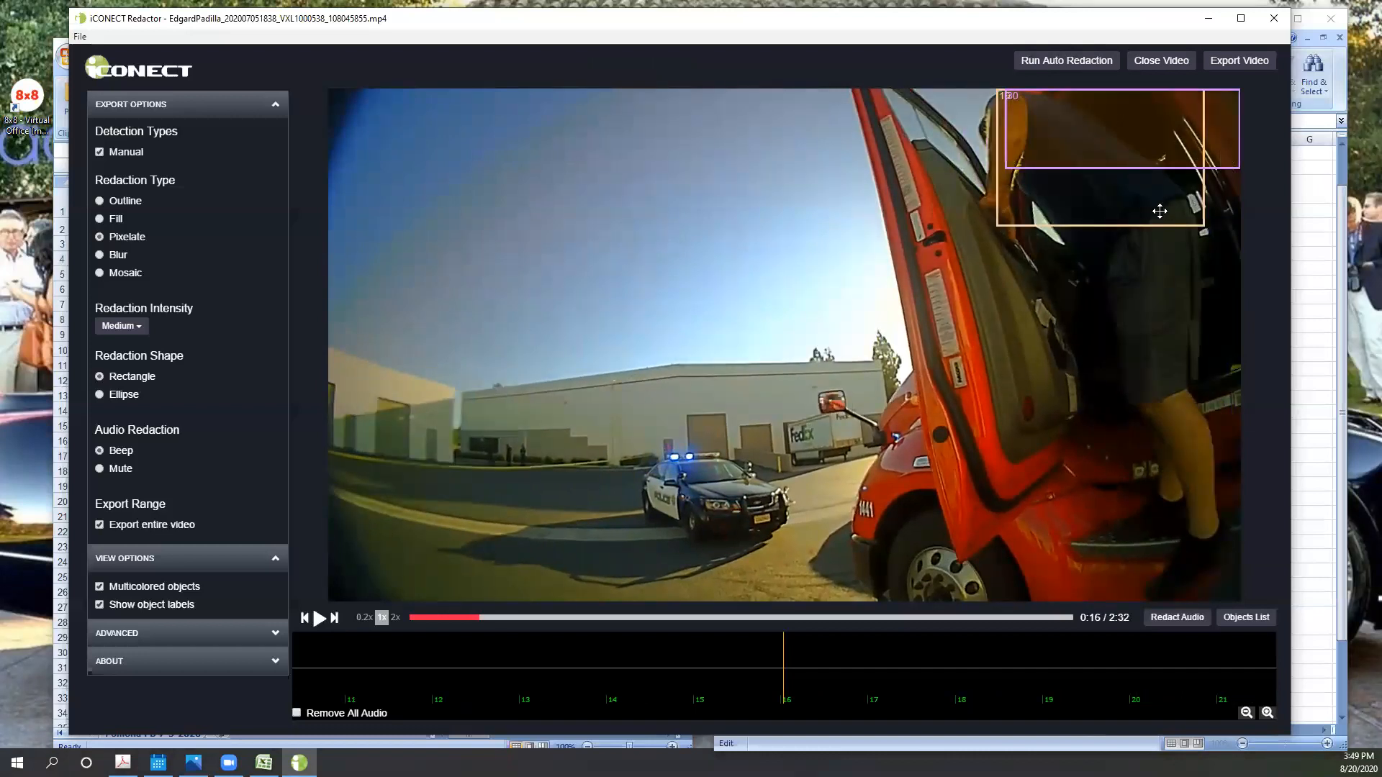
right_click(1133, 146)
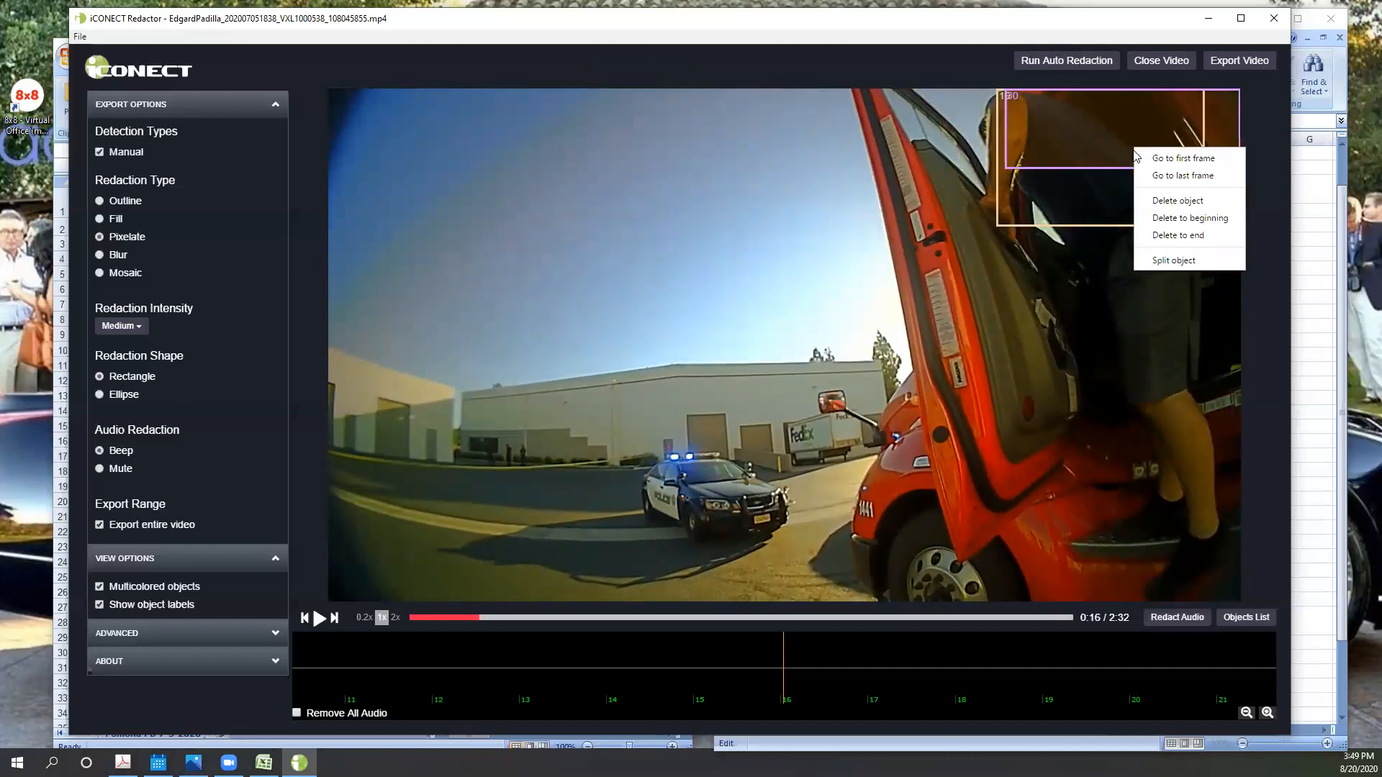
click(1180, 238)
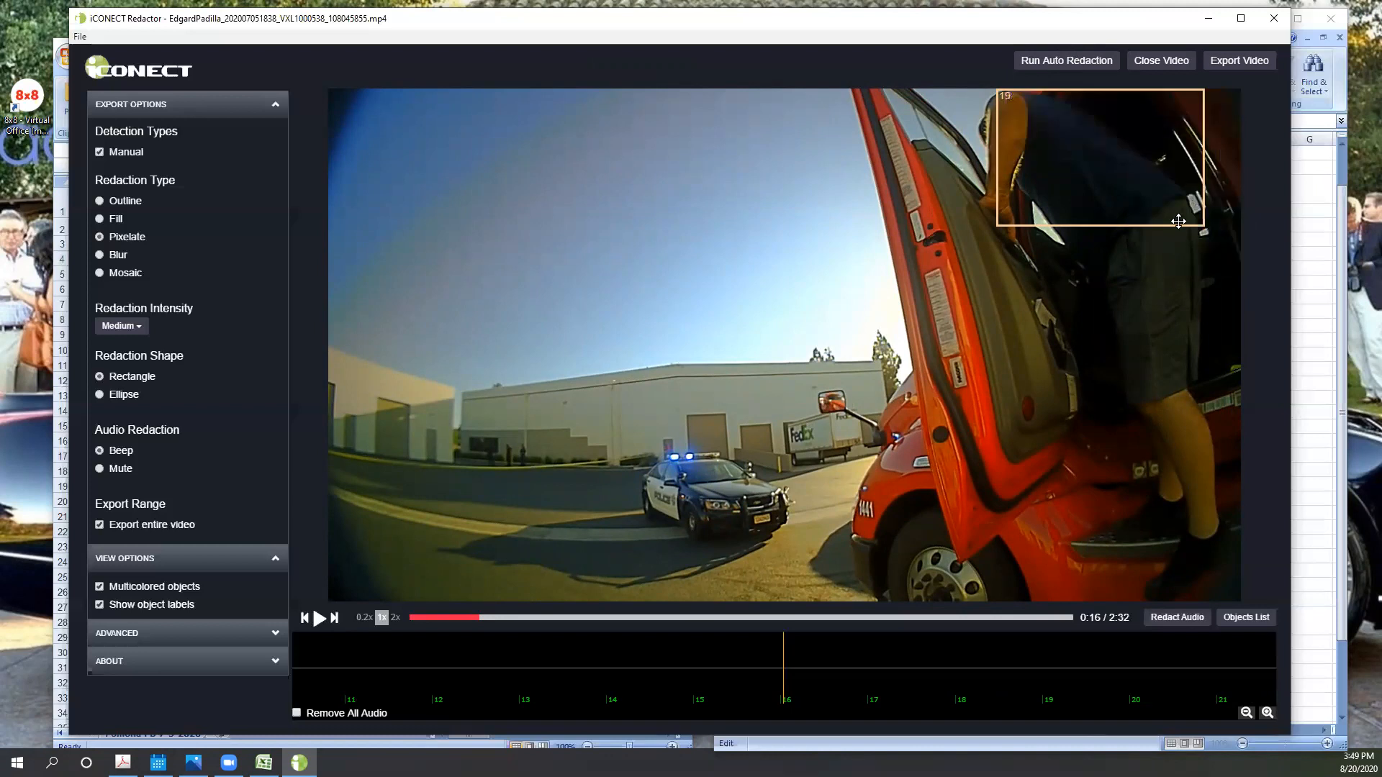
- Step back through the frames from 0:16 to 0:13 to examine the driver's coverage before static box 30
key(Left)
key(Left)
key(Left)
key(Left)
key(Left)
key(Left)
key(Left)
key(Left)
key(Left)
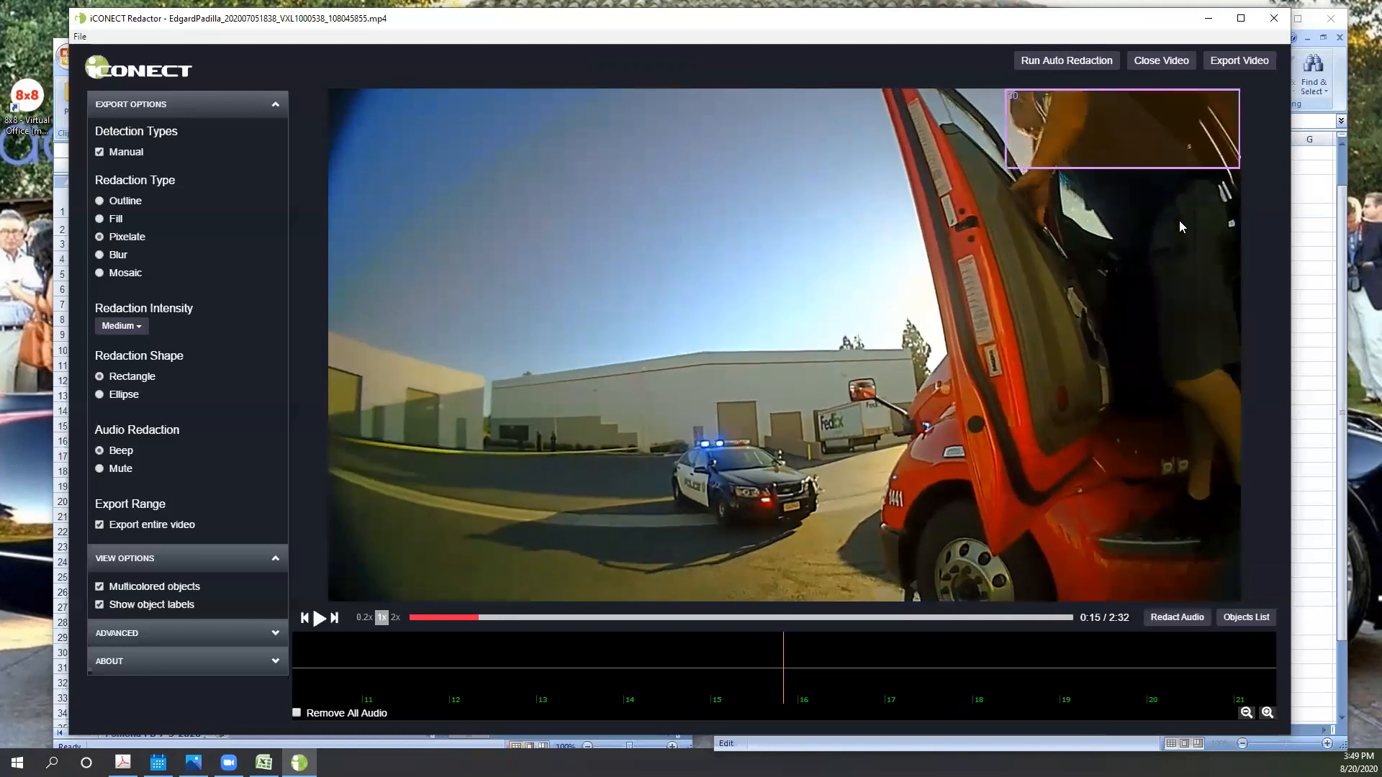
key(Left)
key(Left)
key(Left)
key(Left)
key(Left)
key(Left)
key(Left)
key(Left)
key(Left)
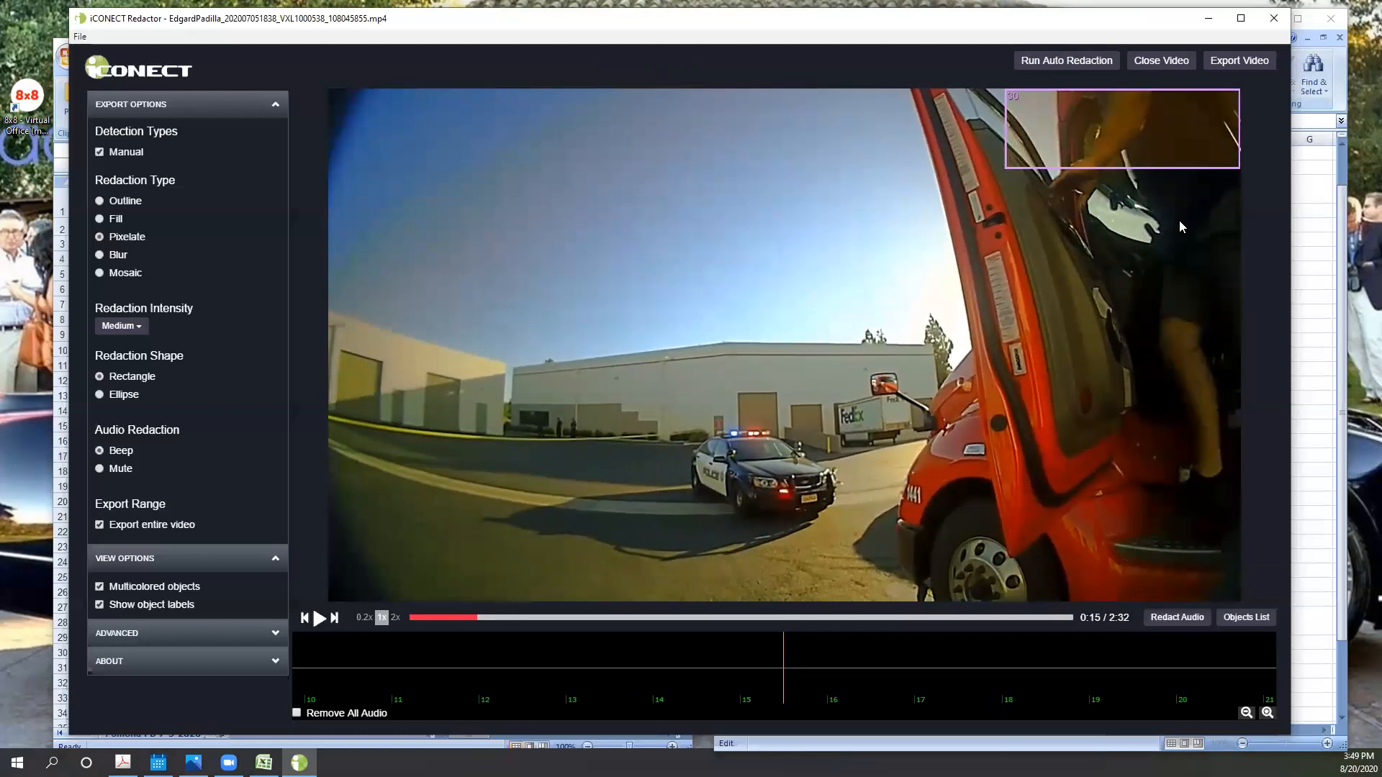
key(Left)
key(Left)
key(Left)
key(Left)
key(Left)
key(Left)
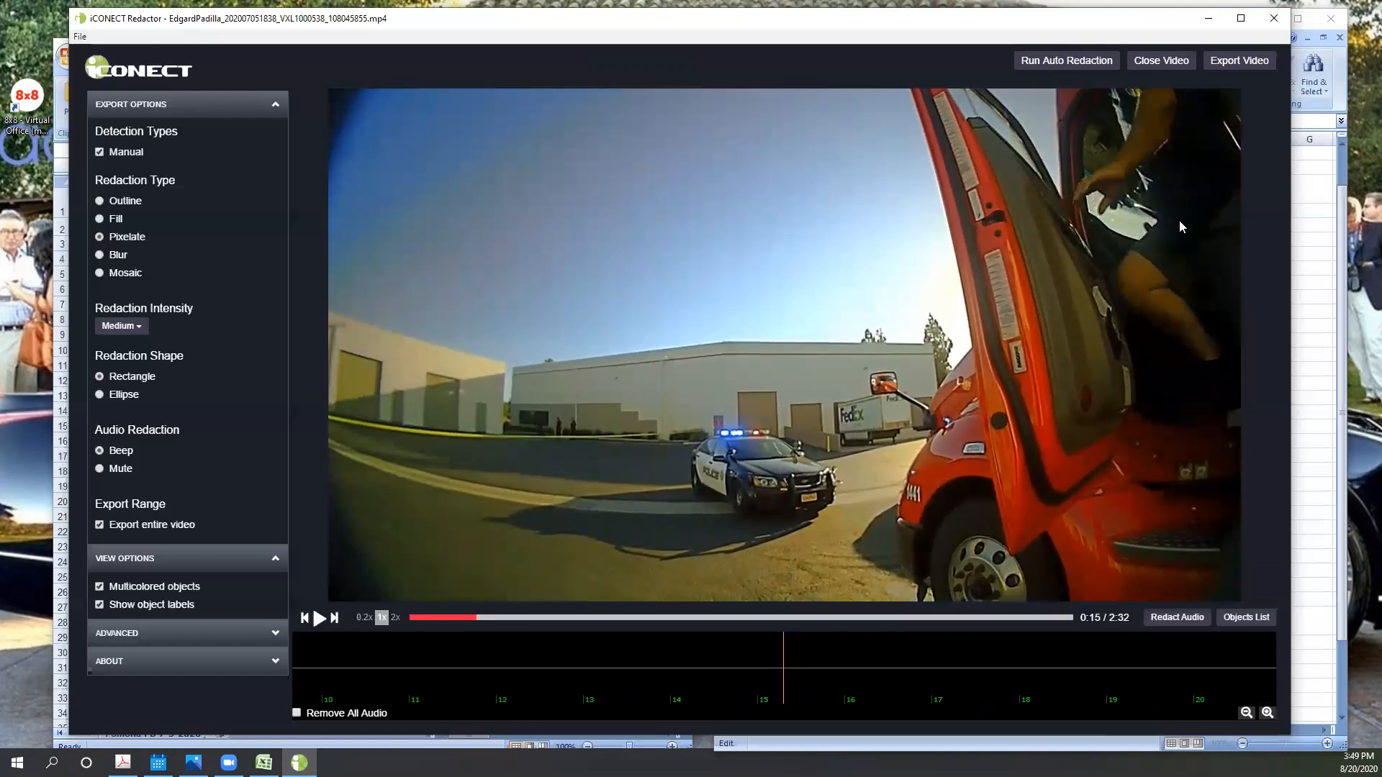
key(Left)
key(Left)
key(Left)
key(Left)
key(Left)
key(Left)
key(Left)
key(Left)
key(Left)
key(Left)
key(Left)
key(Left)
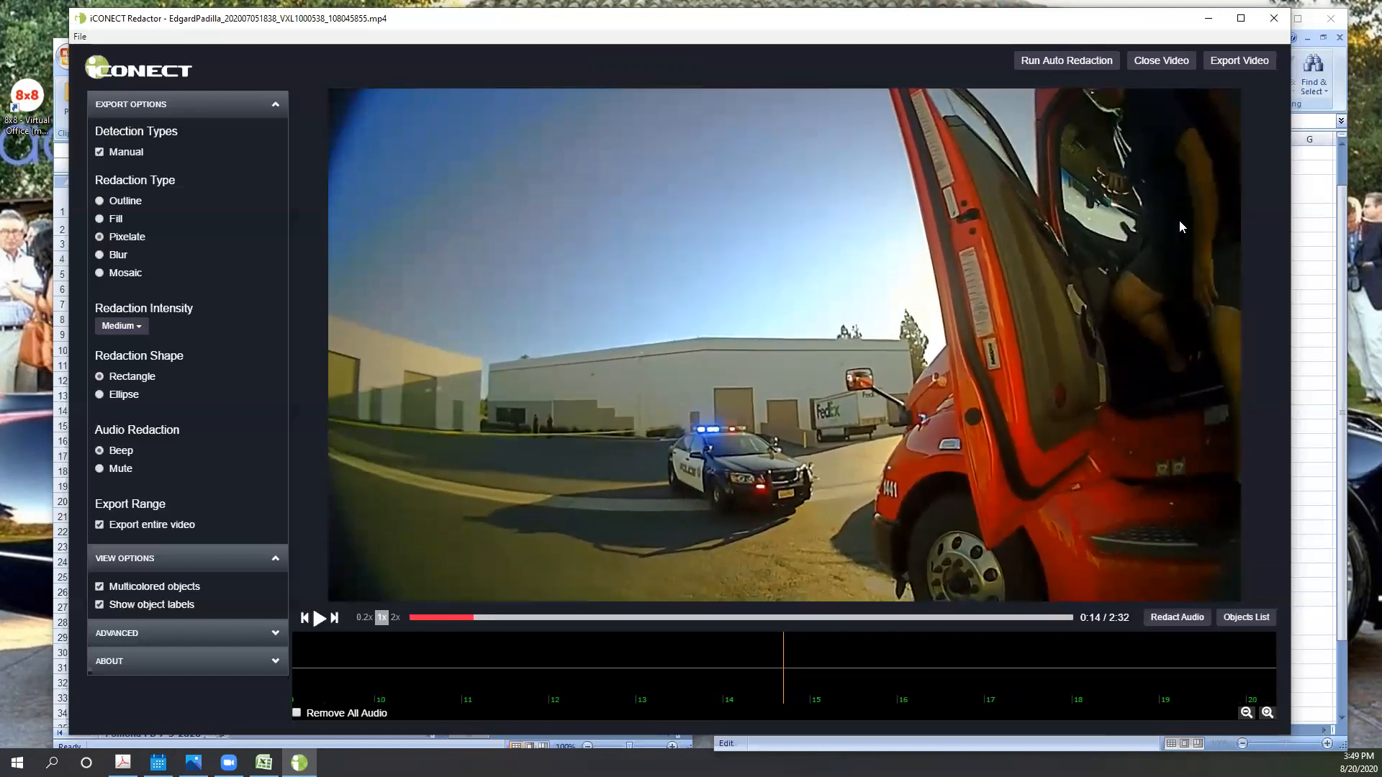
key(Left)
key(Left)
key(Left)
key(Left)
key(Left)
key(Left)
key(Left)
- Around the end of box 2 at 0:13, add a static box over the driver's head and delete its portion back to the beginning
key(Left)
key(Left)
key(Left)
key(Left)
key(Left)
key(Left)
key(Left)
key(Left)
key(Left)
key(Left)
key(Left)
key(Left)
key(Left)
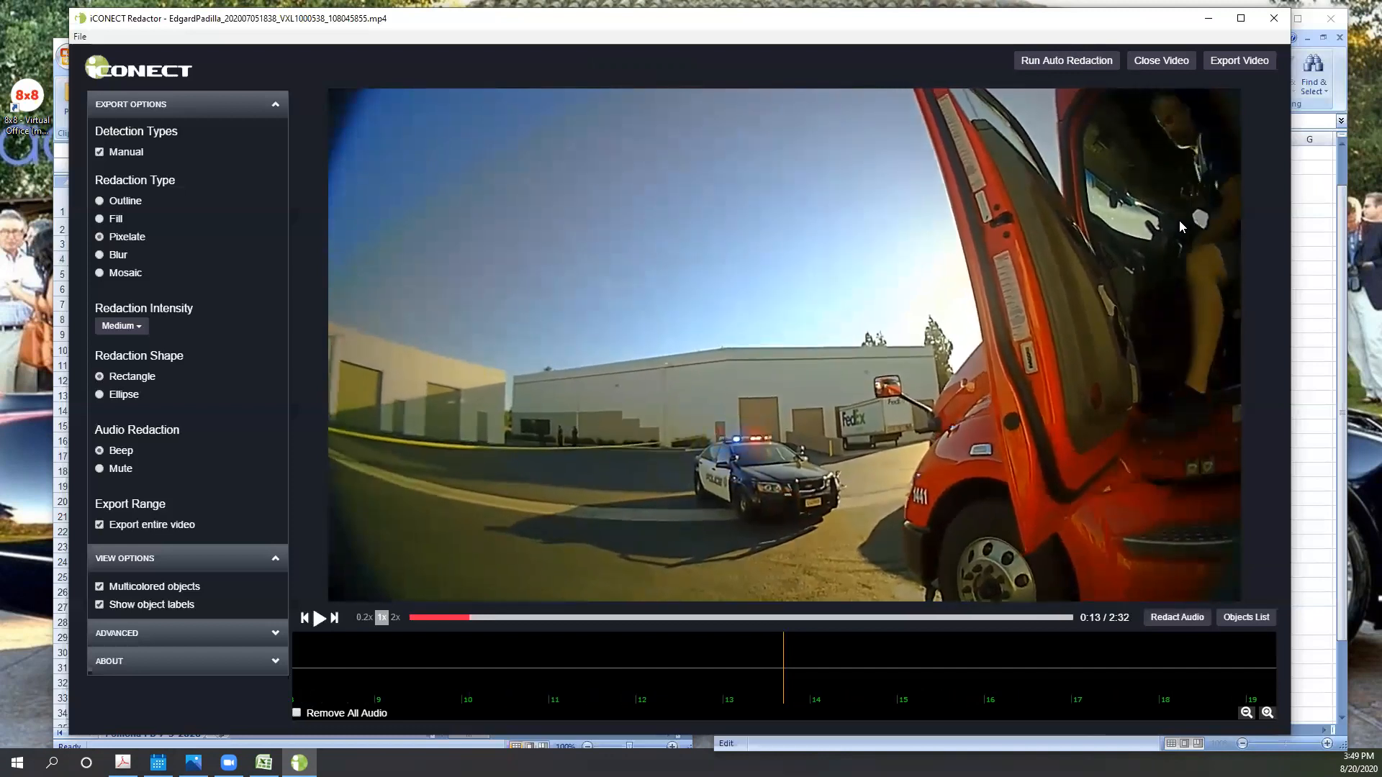
key(Left)
key(Left)
key(Left)
key(Right)
key(Right)
key(Right)
key(Right)
key(Right)
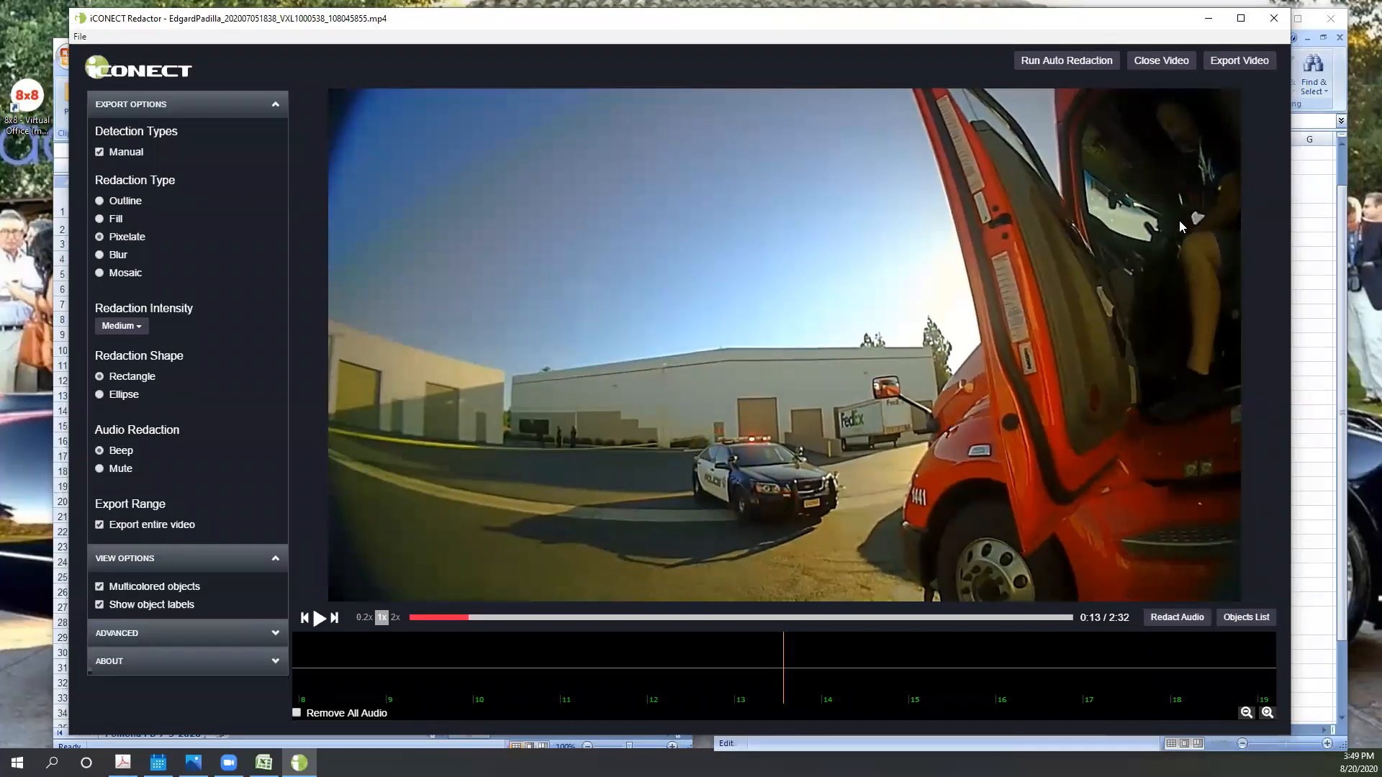
key(Left)
key(Left)
key(Left)
key(Right)
key(Right)
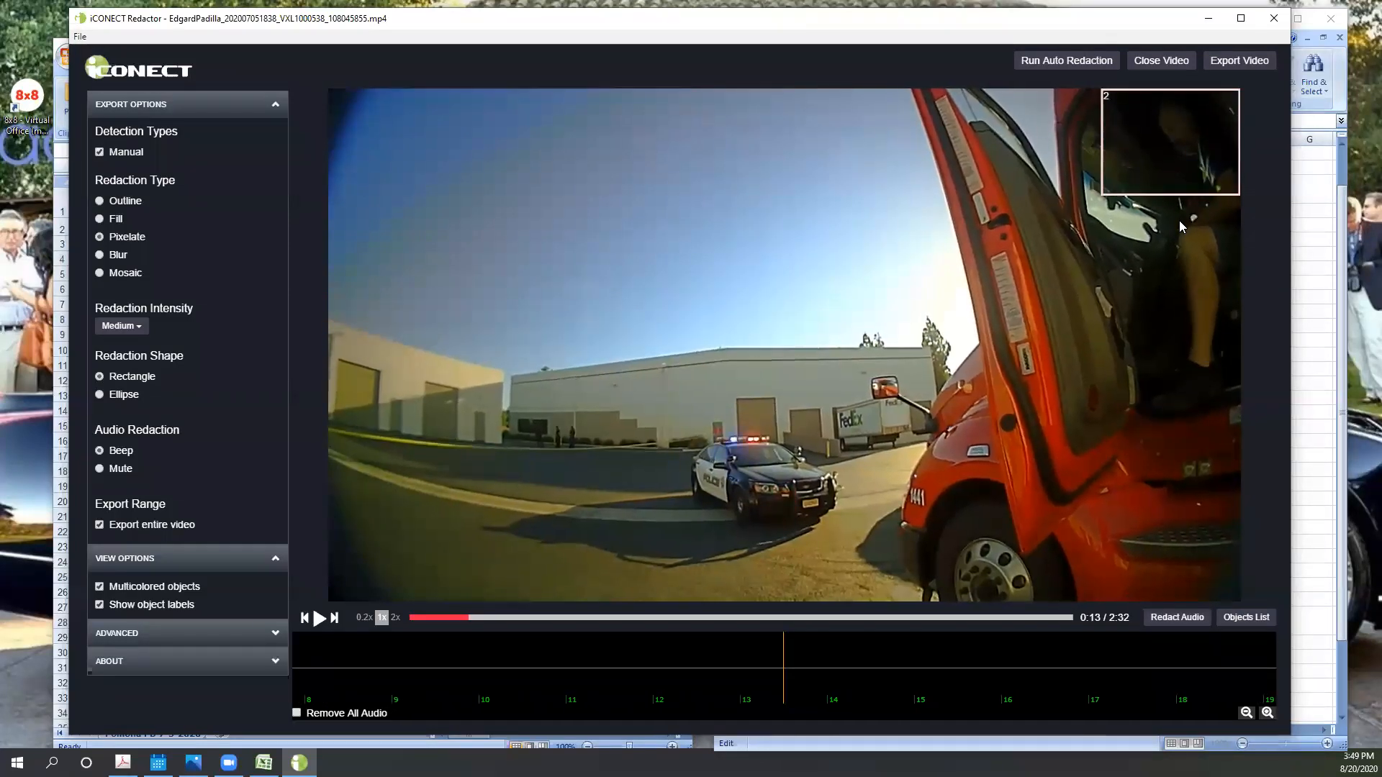
key(Left)
key(Right)
key(Right)
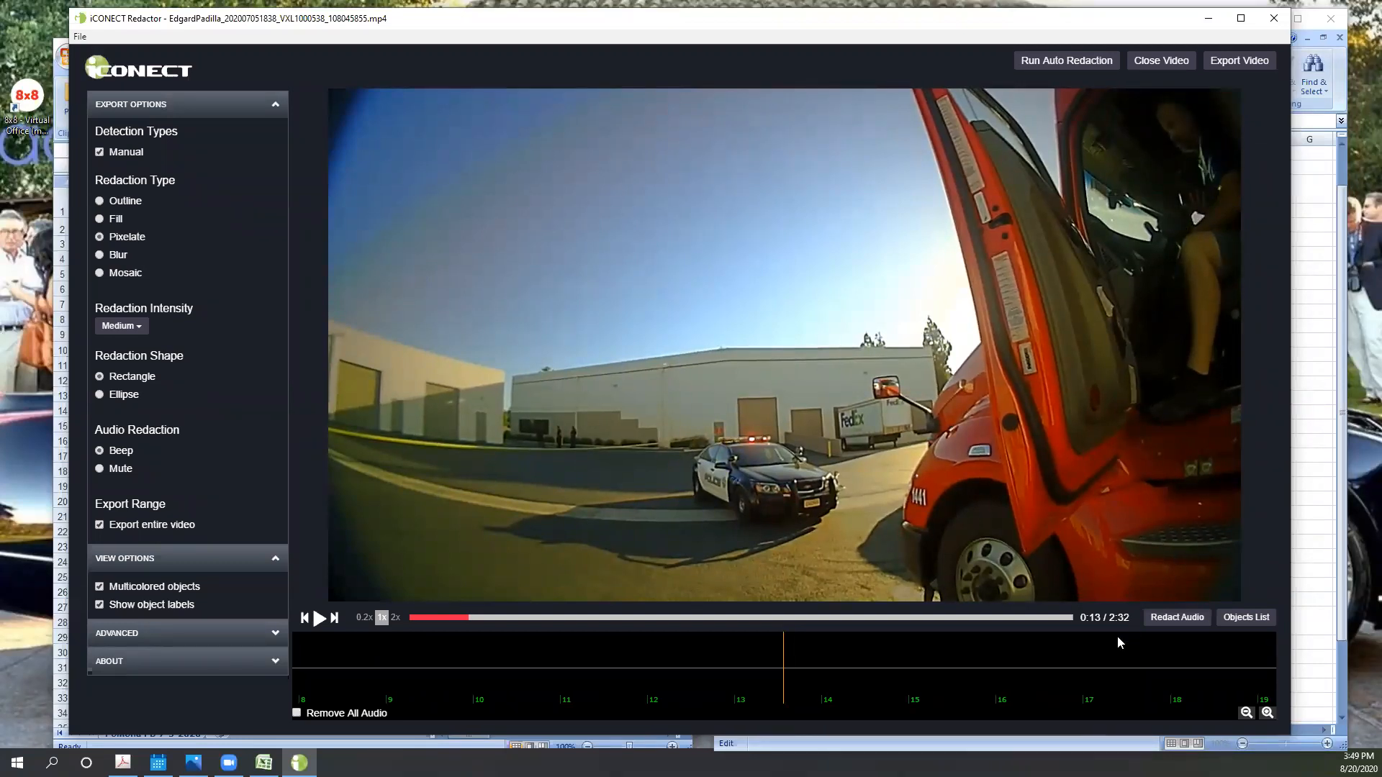
drag(1104, 103, 1239, 200)
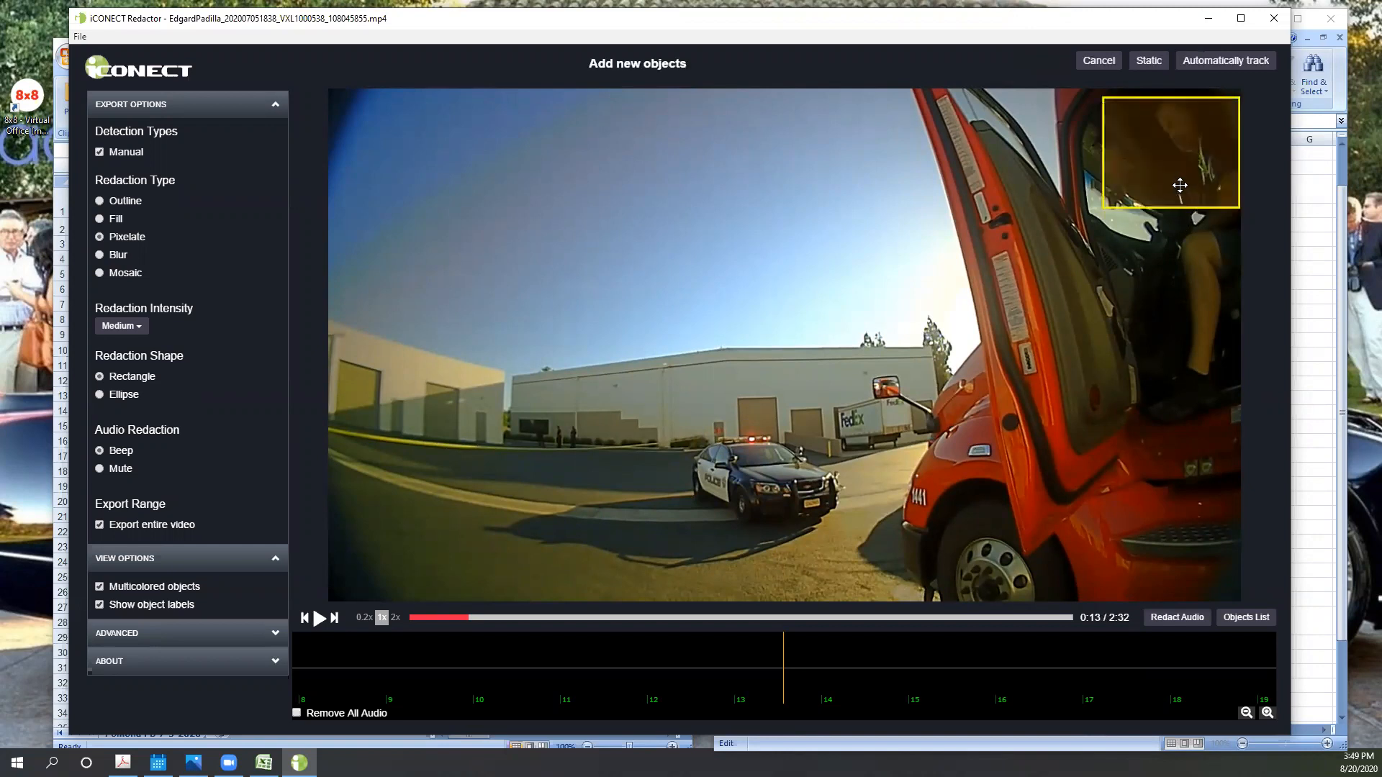
click(1162, 61)
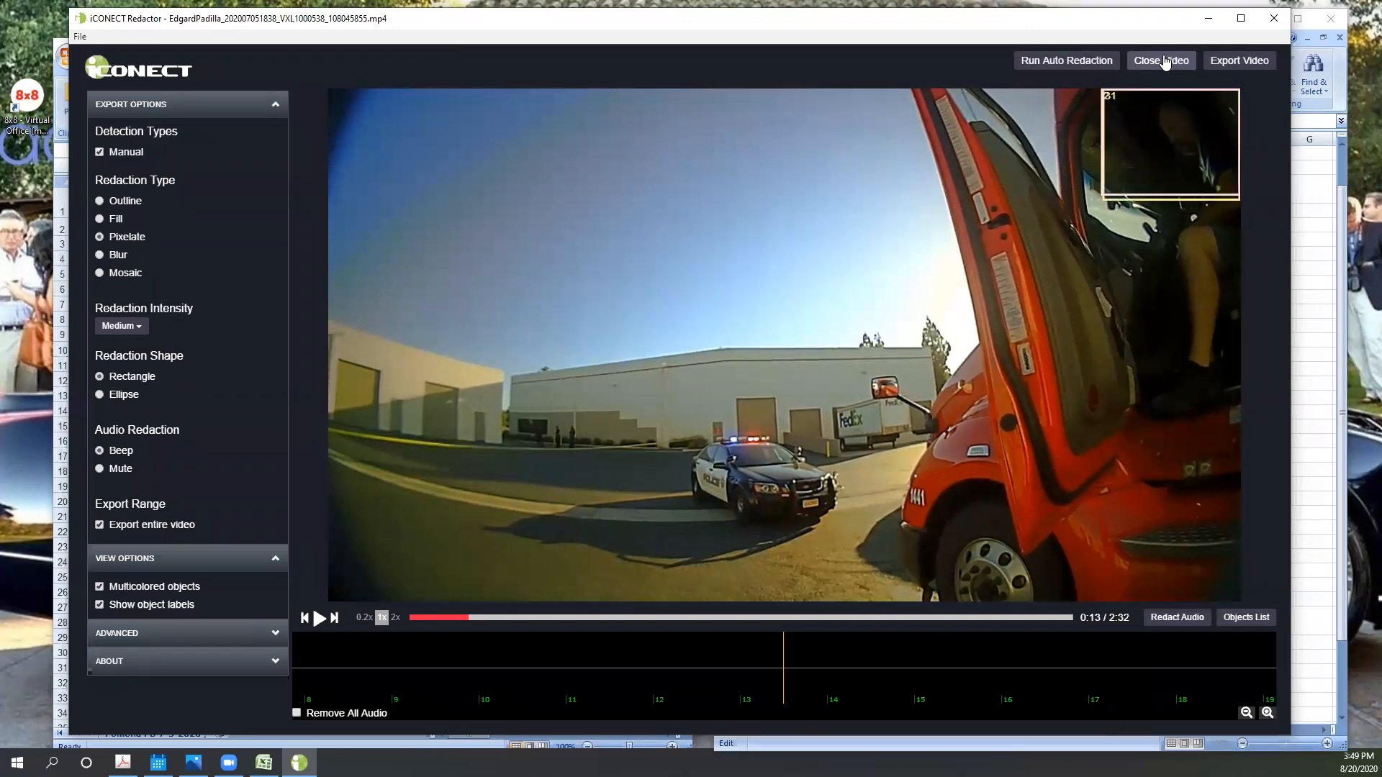
right_click(1161, 200)
click(1230, 252)
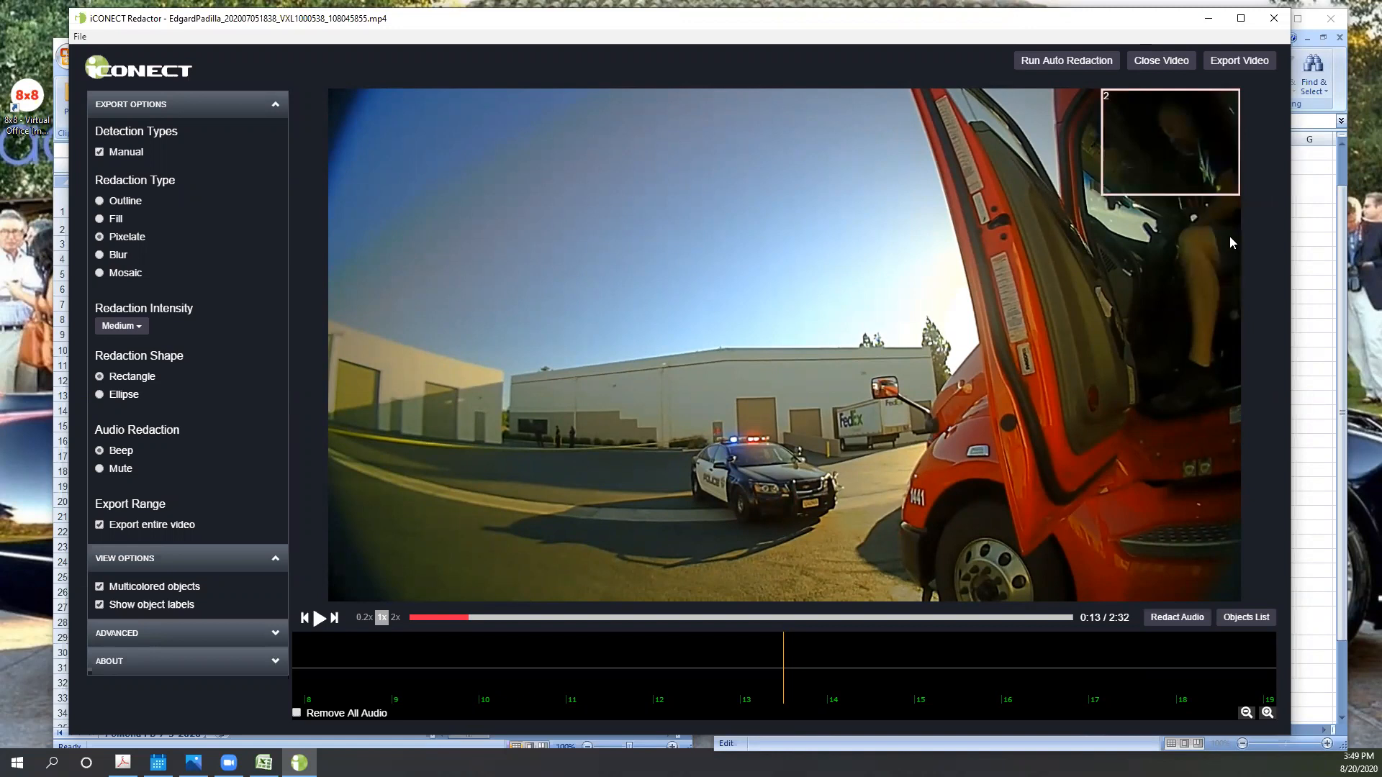
- Advance static box 31 to 0:14, where the driver's head moves out of it, and delete its portion to the end
key(Right)
key(Right)
key(Left)
key(Right)
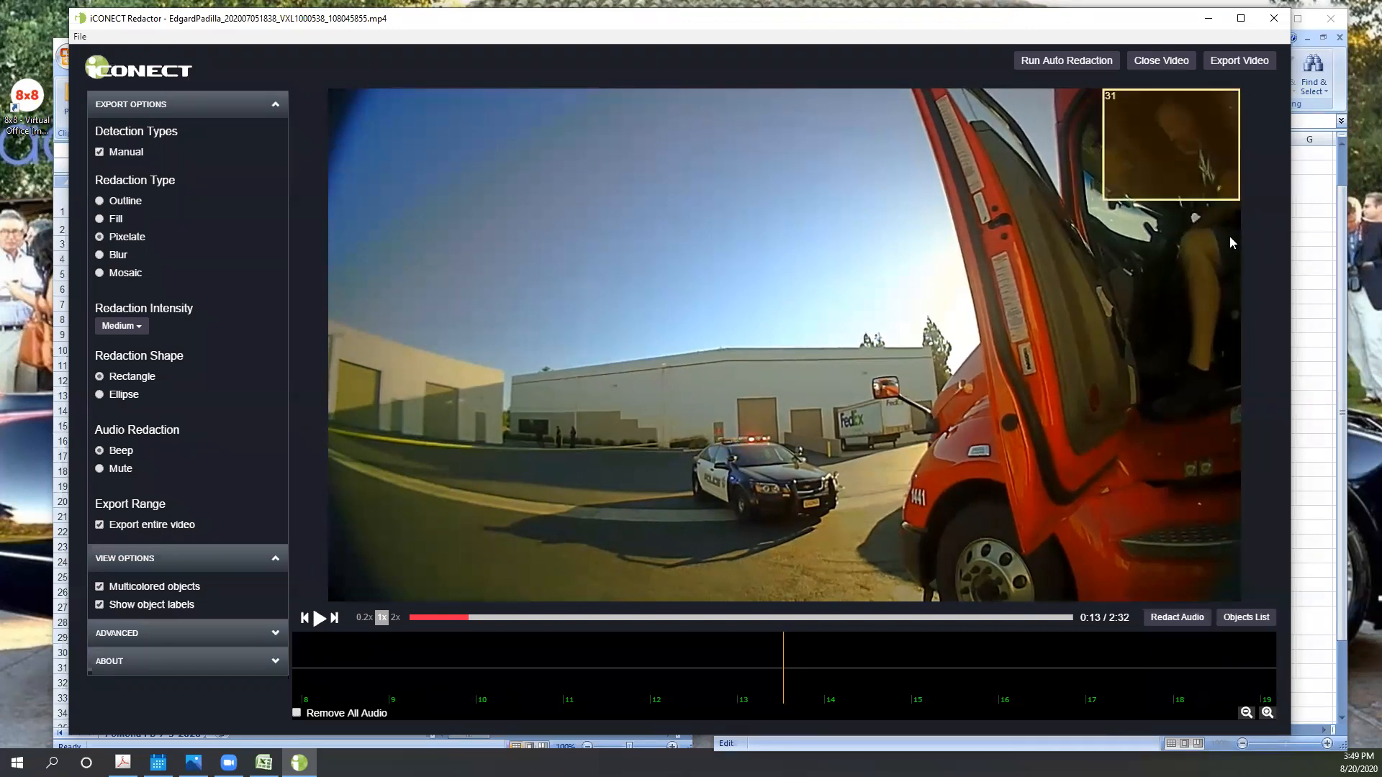
key(Right)
key(Right)
key(Right)
key(Right)
key(Right)
key(Right)
key(Right)
key(Right)
key(Right)
key(Right)
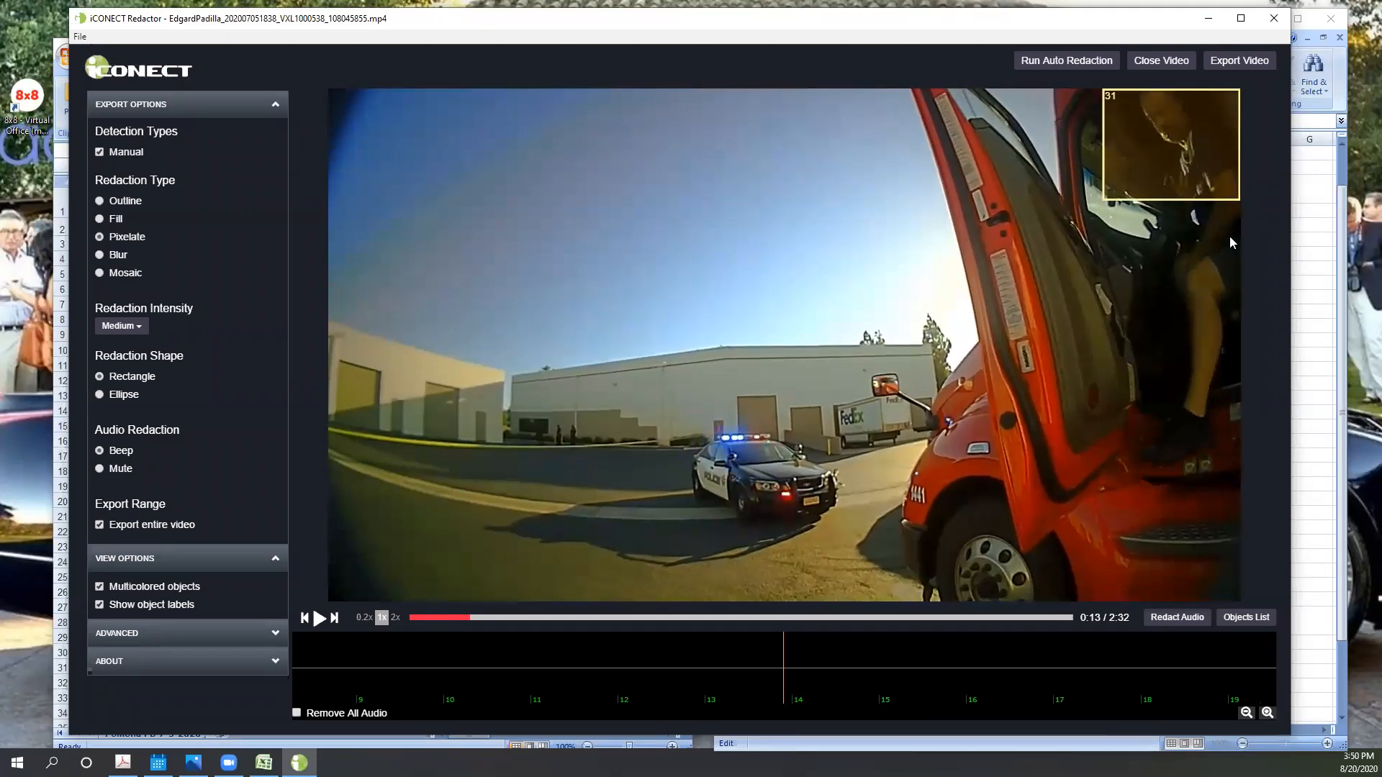
key(Right)
key(Right)
key(Right)
key(Right)
key(Right)
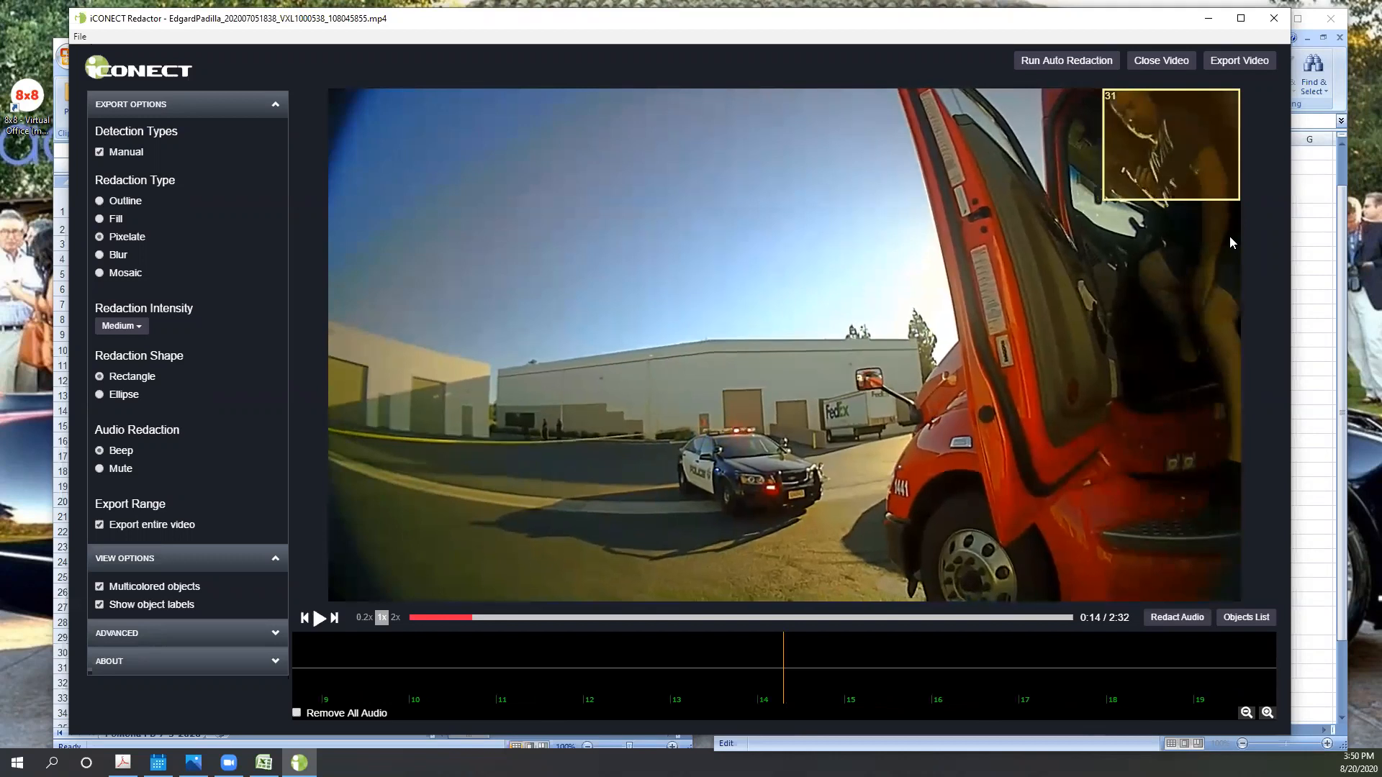
key(Right)
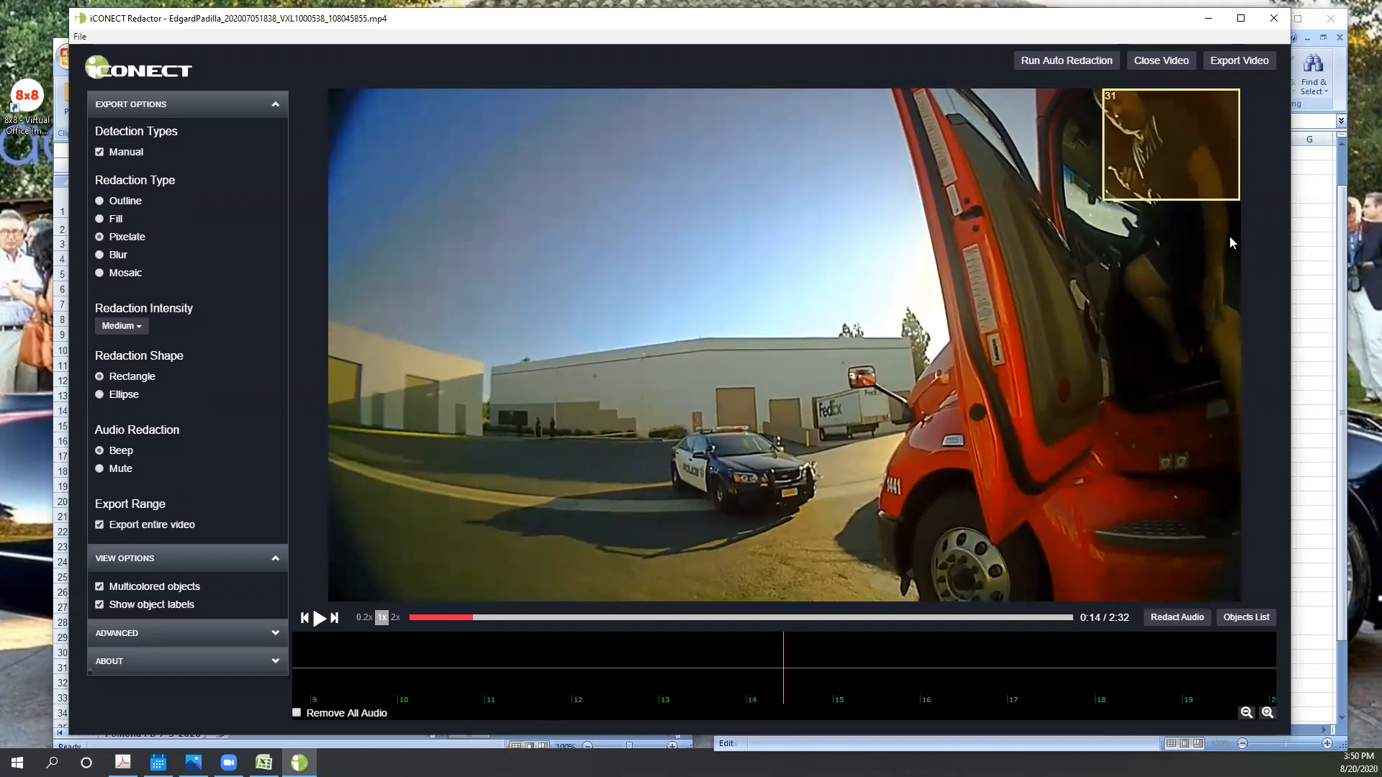
key(Left)
key(Left)
key(Left)
key(Left)
key(Right)
key(Right)
right_click(1170, 146)
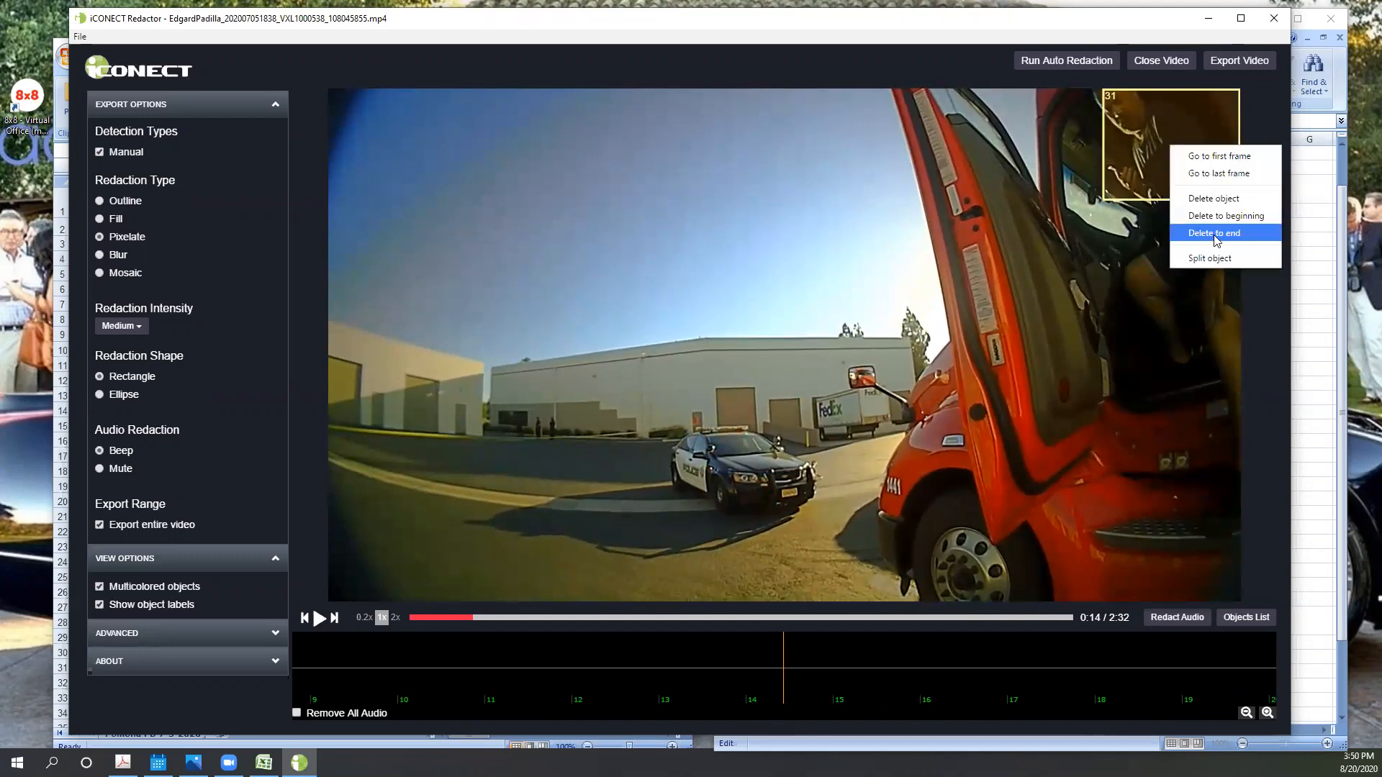
click(1221, 236)
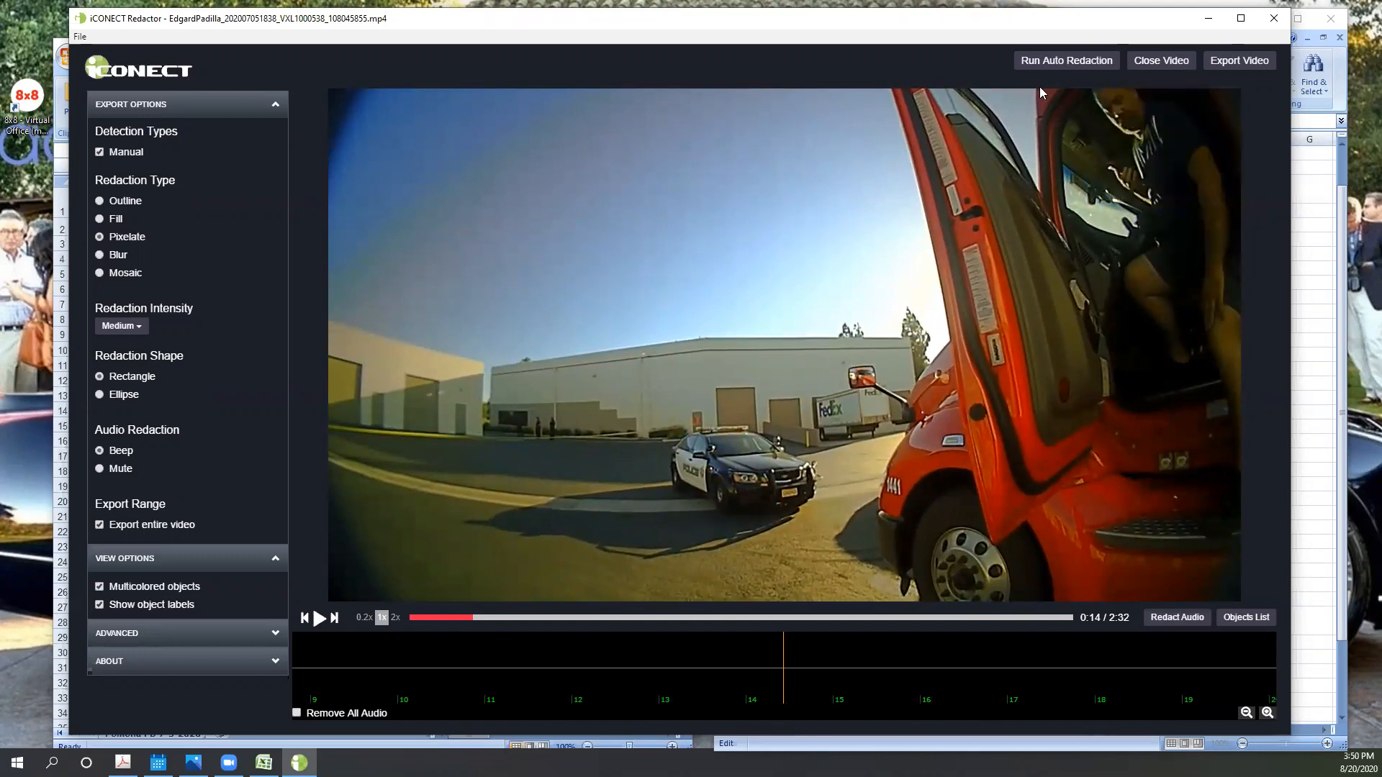
- At 0:14, add a static box over the driver's head in the cab doorway and delete its portion back to the beginning
drag(1157, 206, 1009, 85)
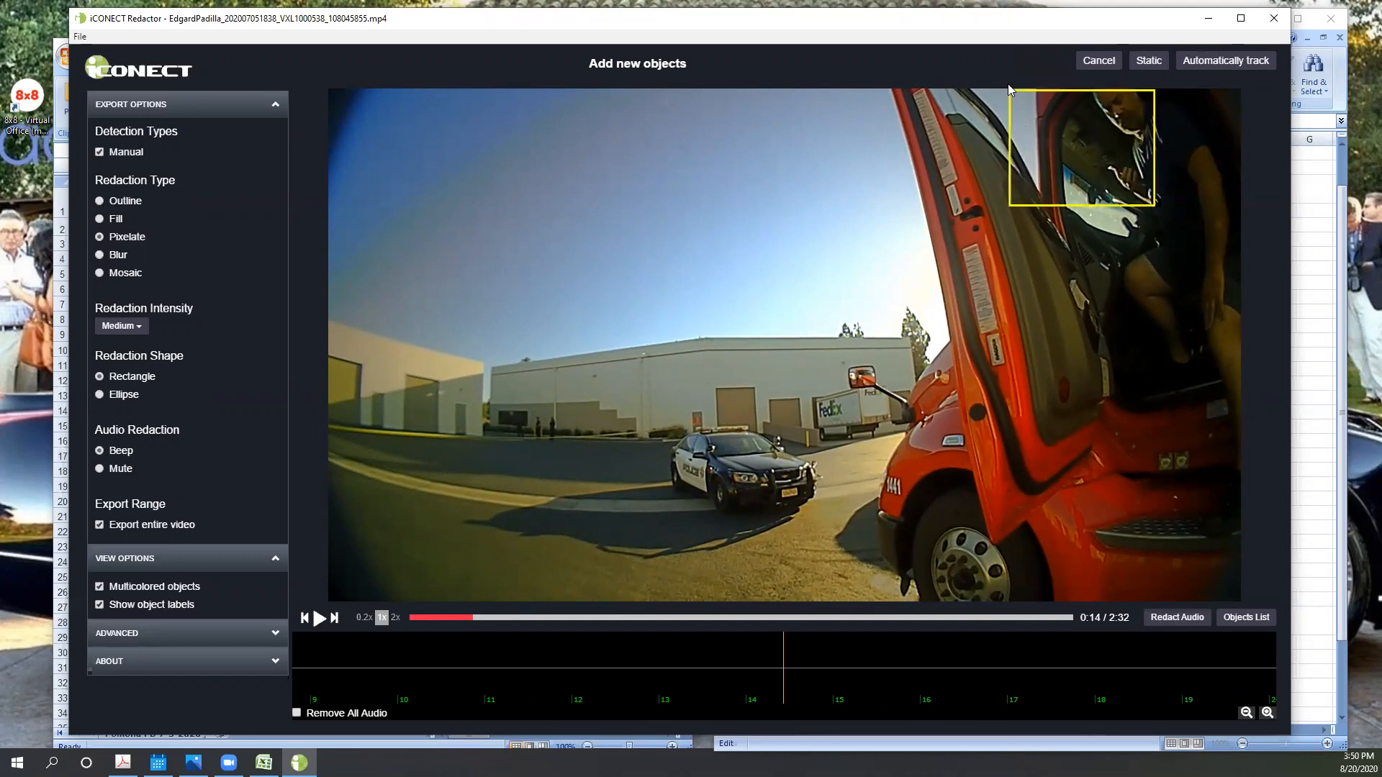
drag(1105, 161, 1107, 139)
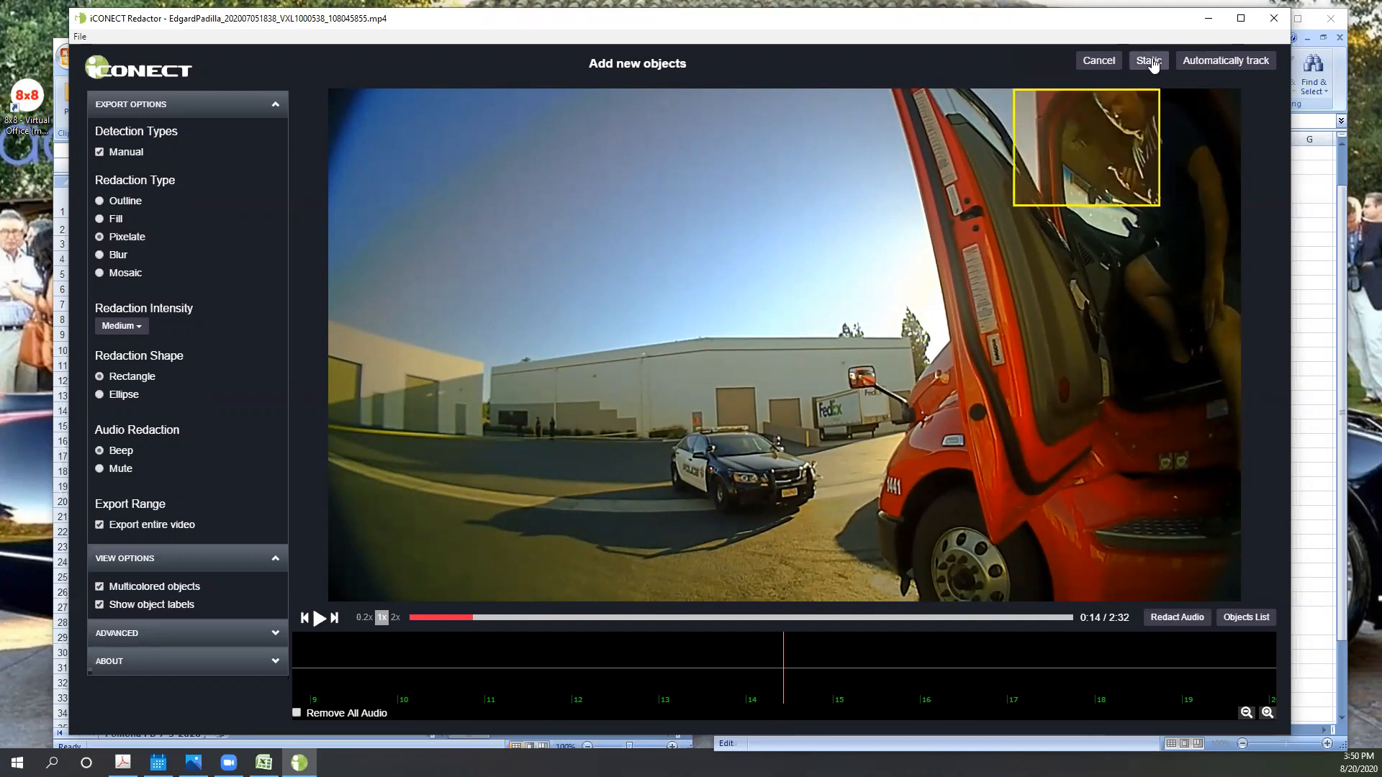
click(1151, 62)
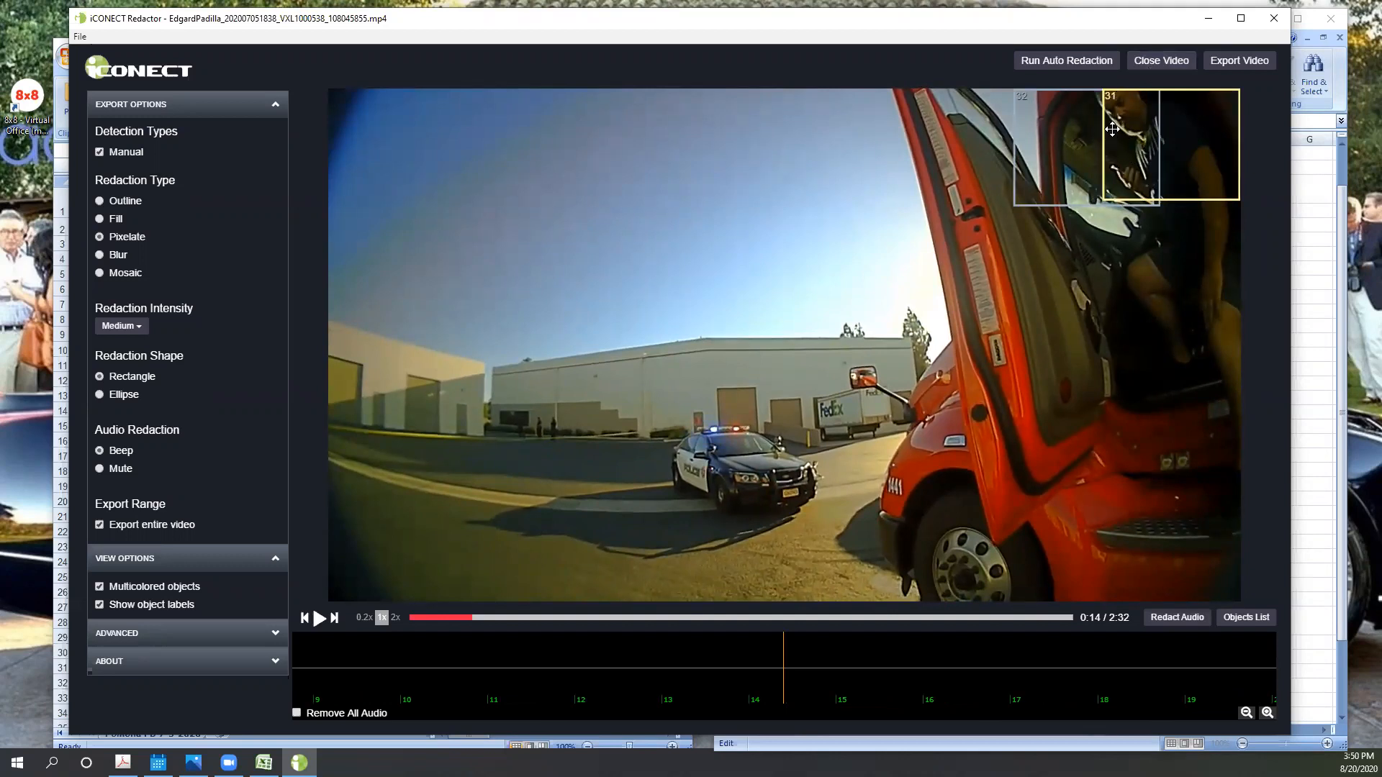
right_click(1085, 135)
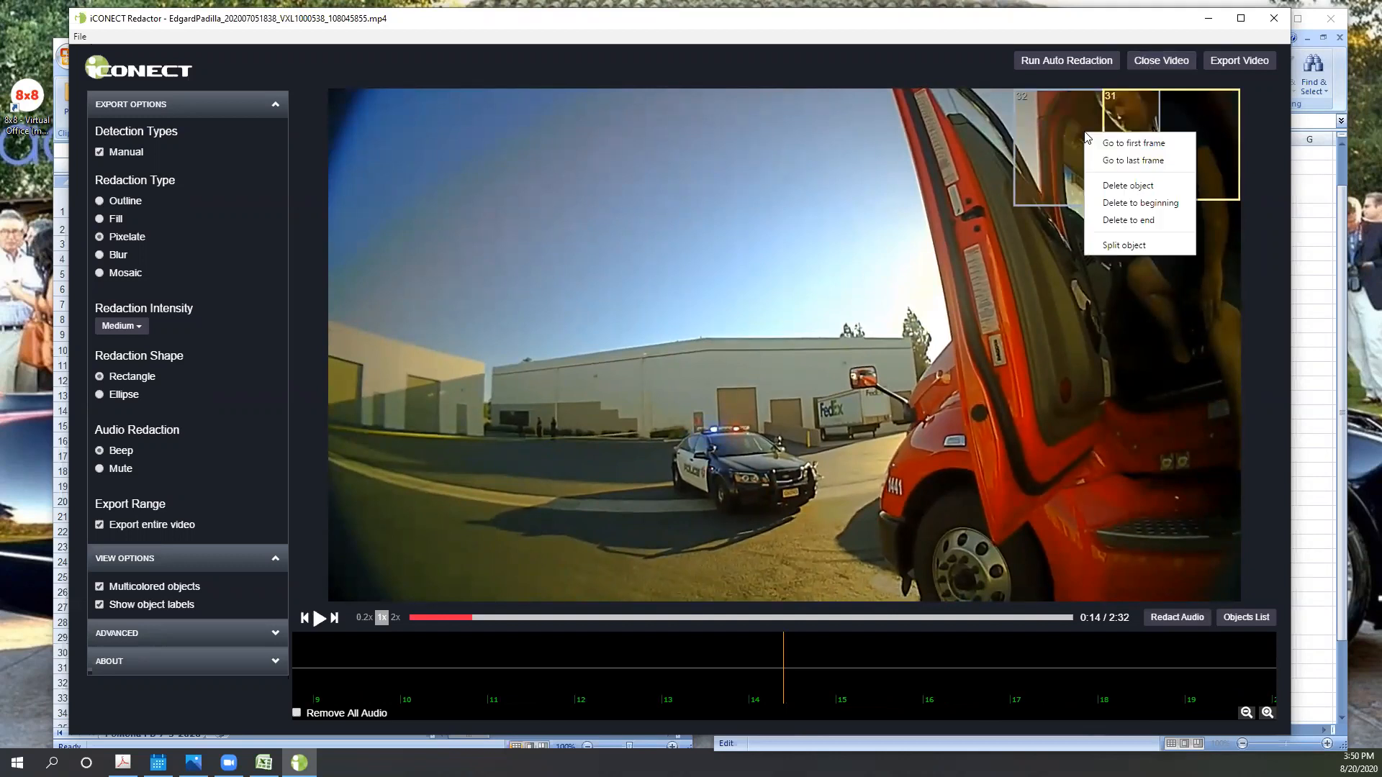
click(1114, 208)
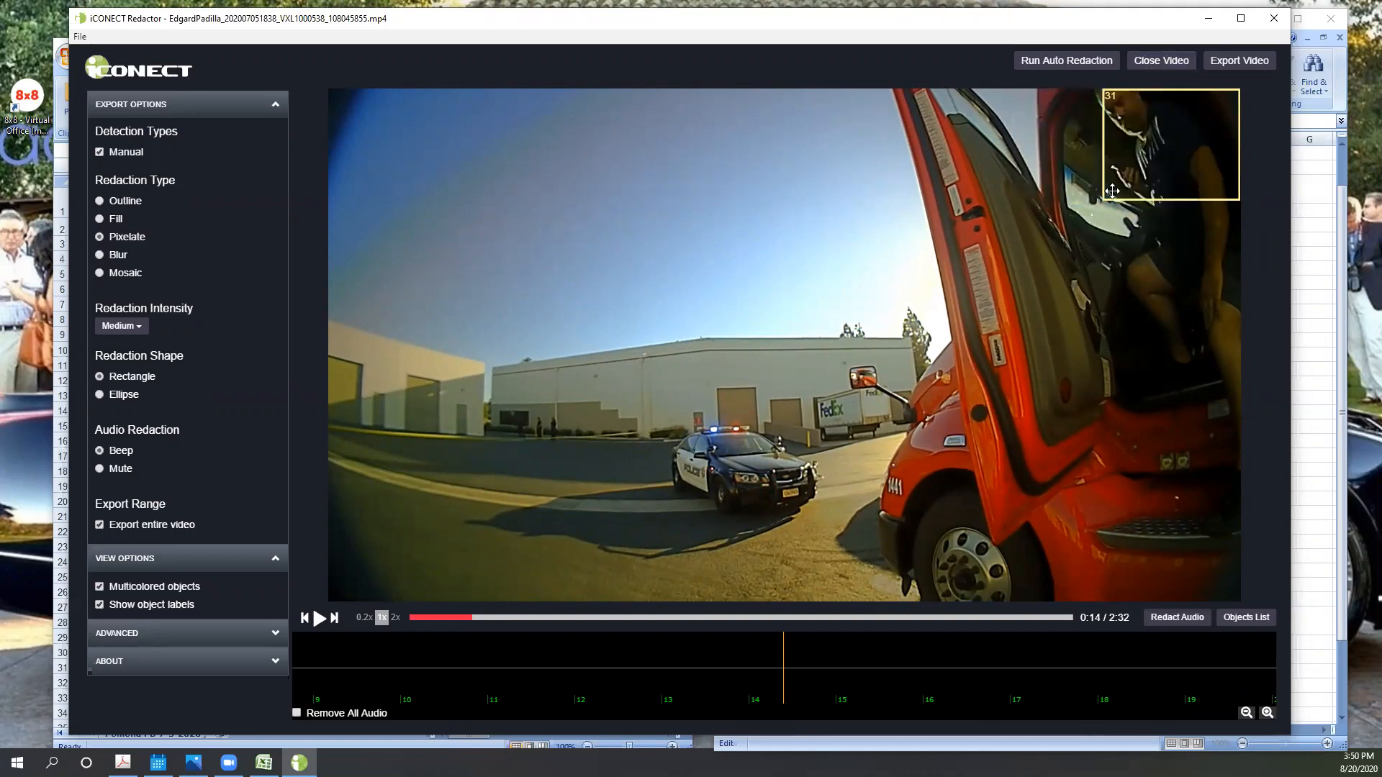
- Advance to 0:15, where static box 30 covers the driver, and delete static box 32 from there to the end
key(Right)
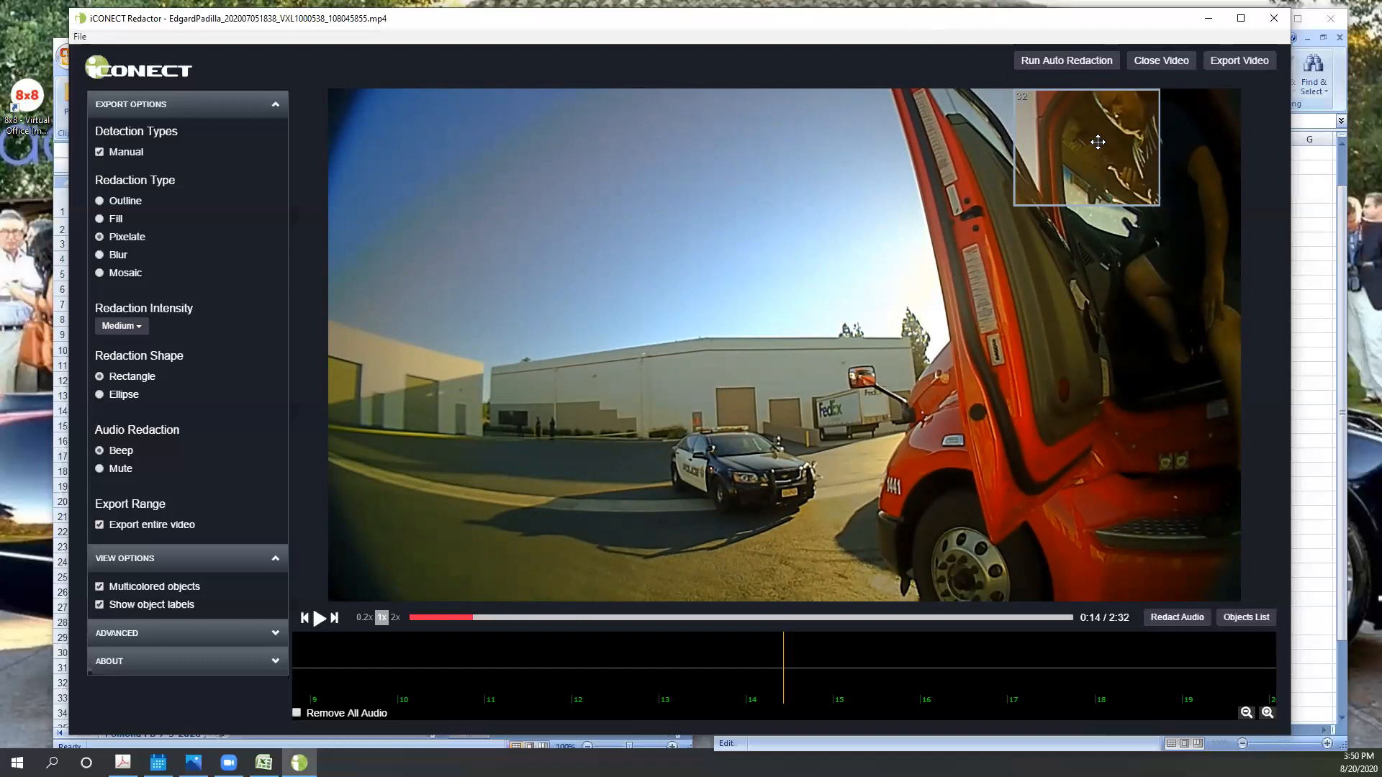
drag(1098, 142, 1098, 142)
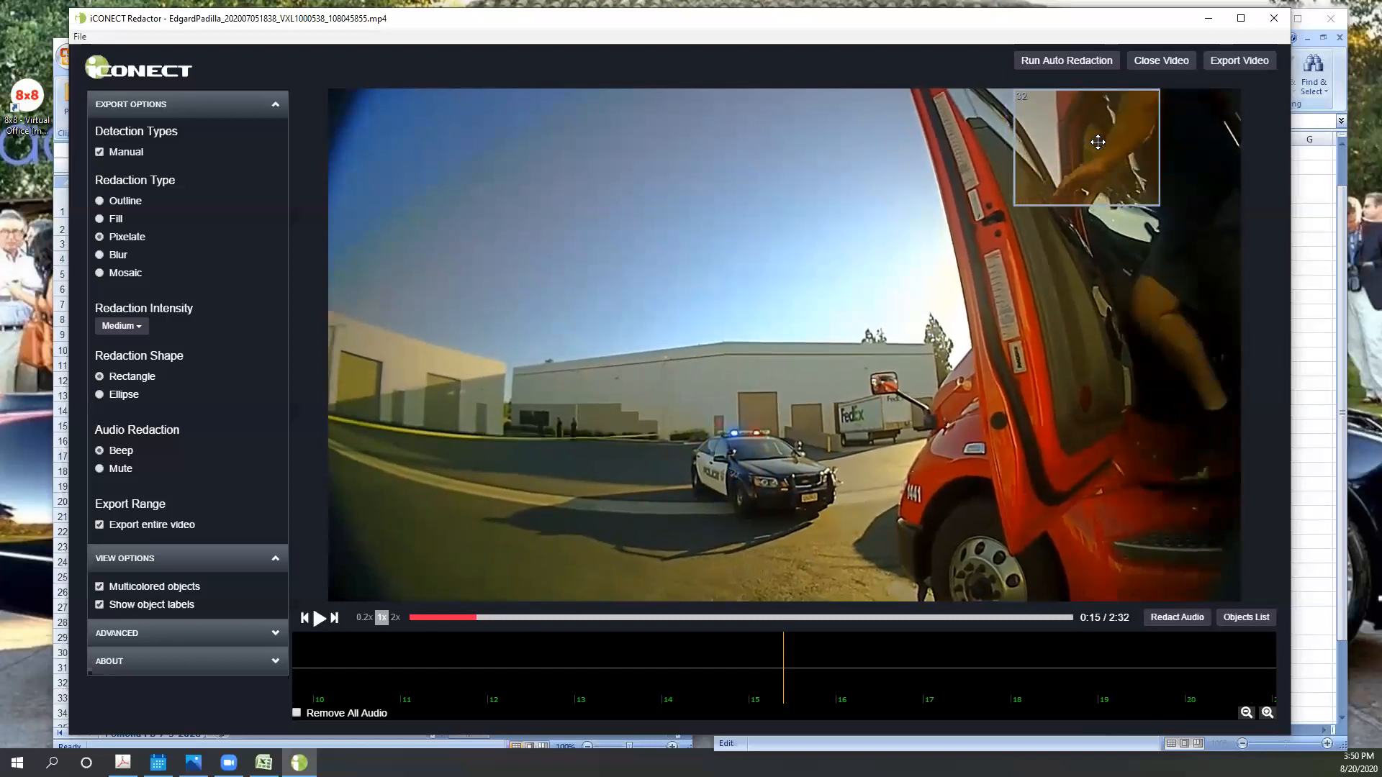
key(Right)
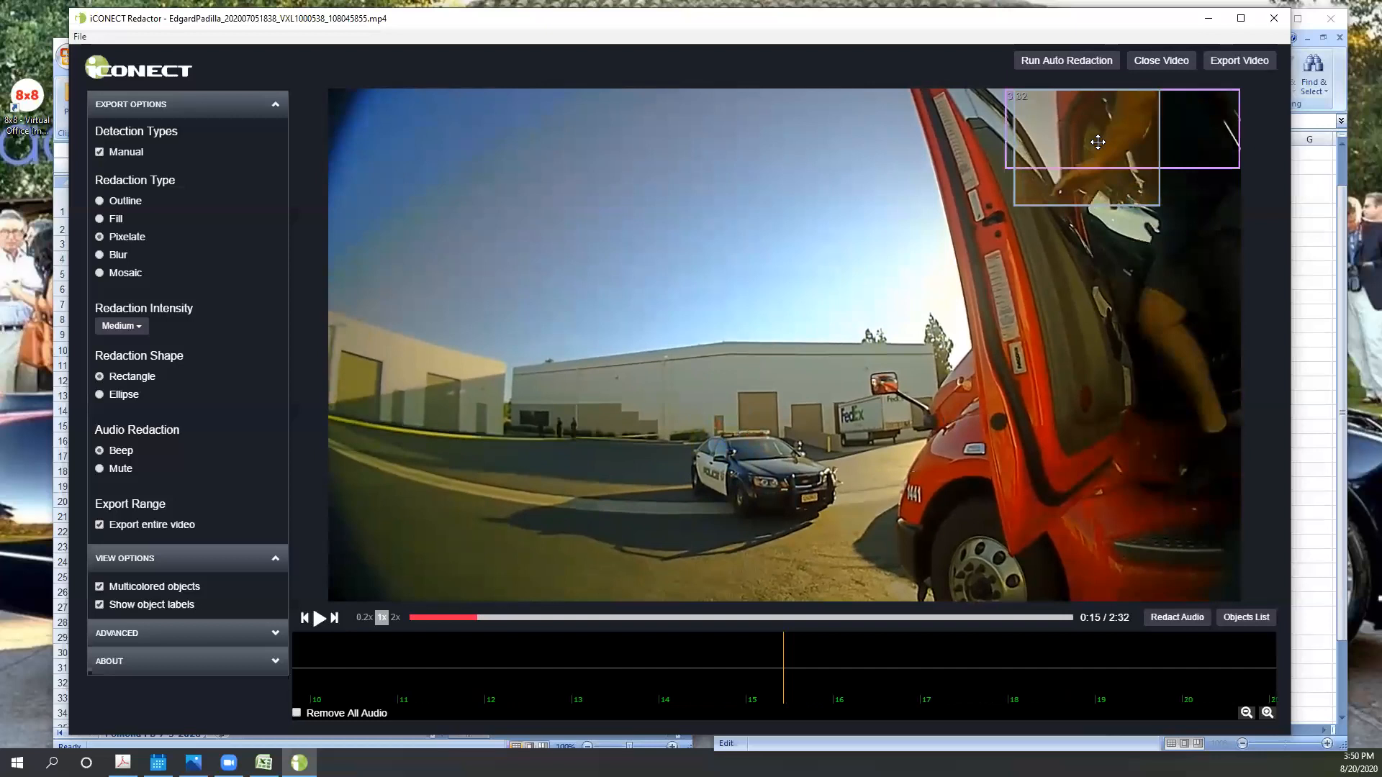
right_click(1050, 204)
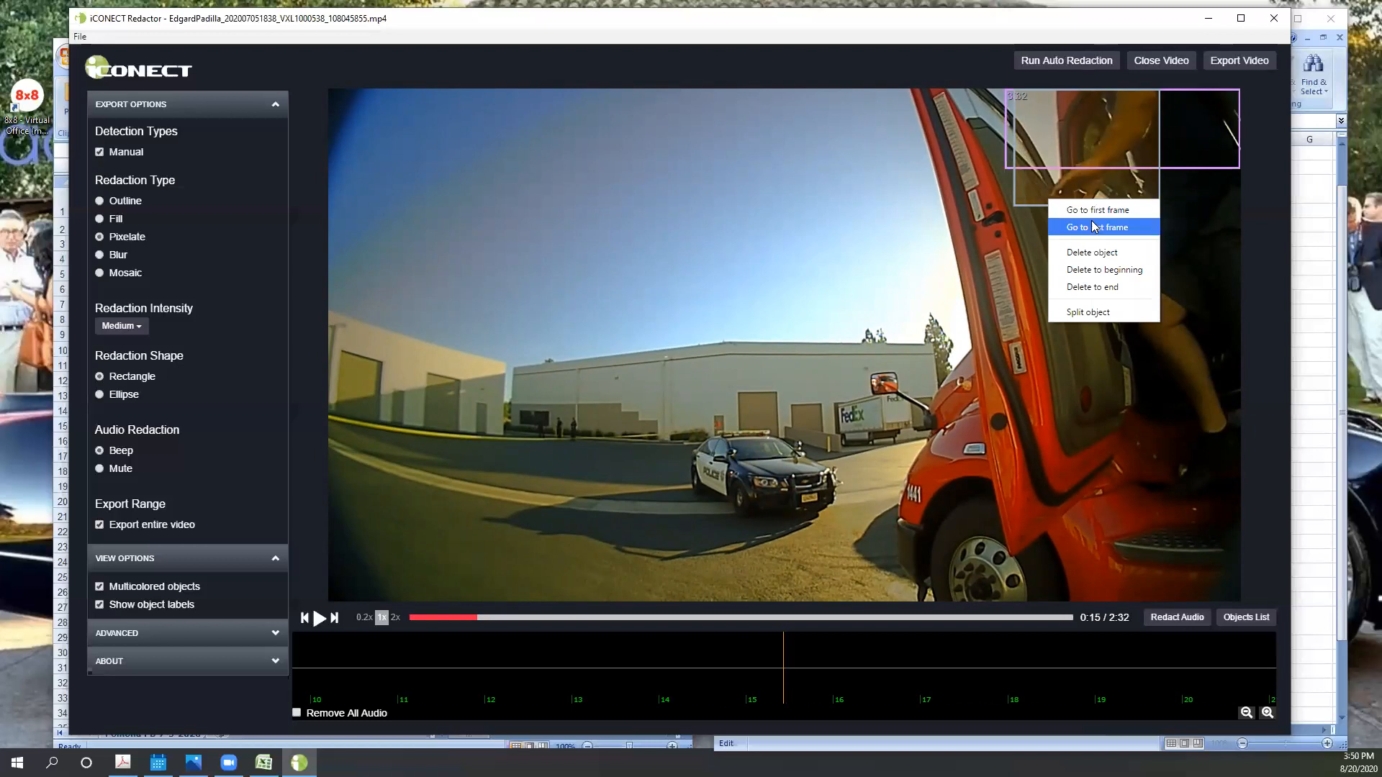
click(1046, 180)
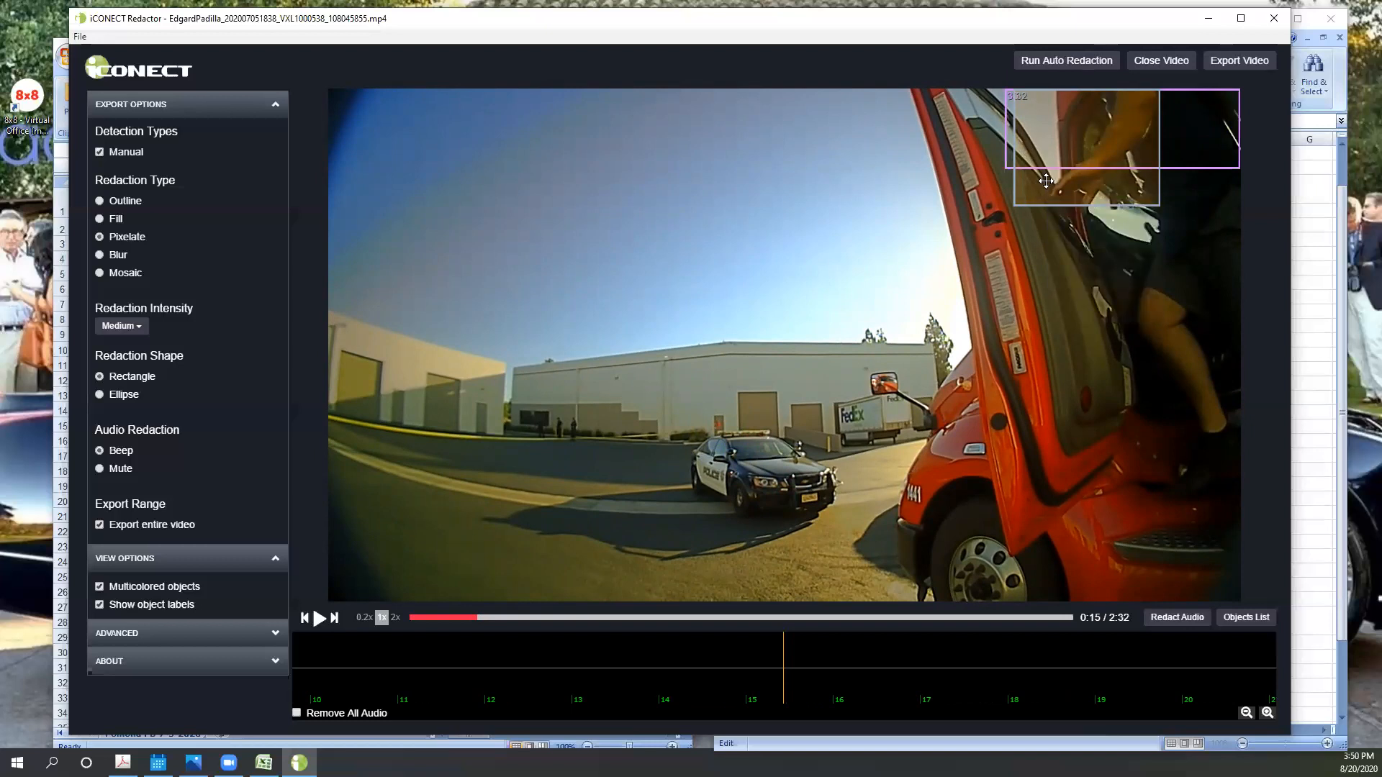
right_click(1046, 181)
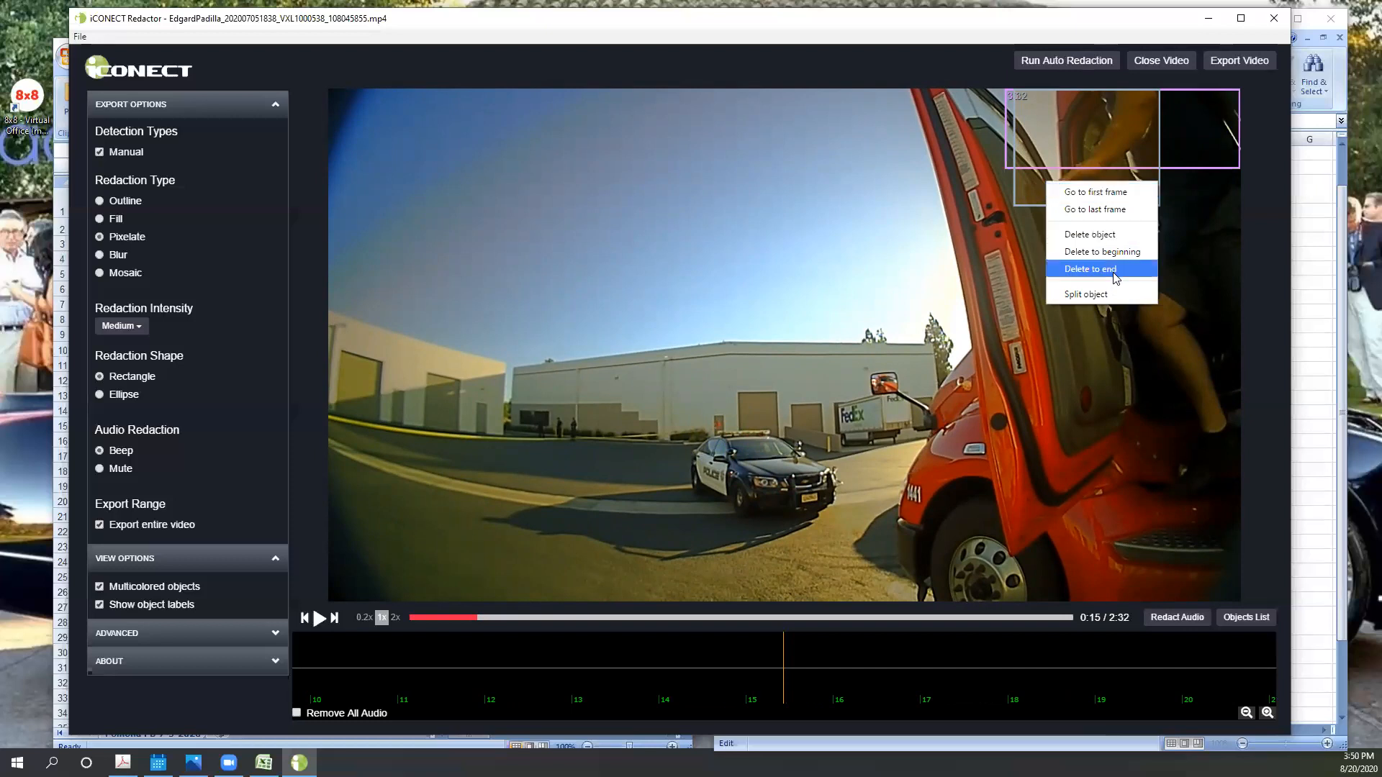
click(1118, 270)
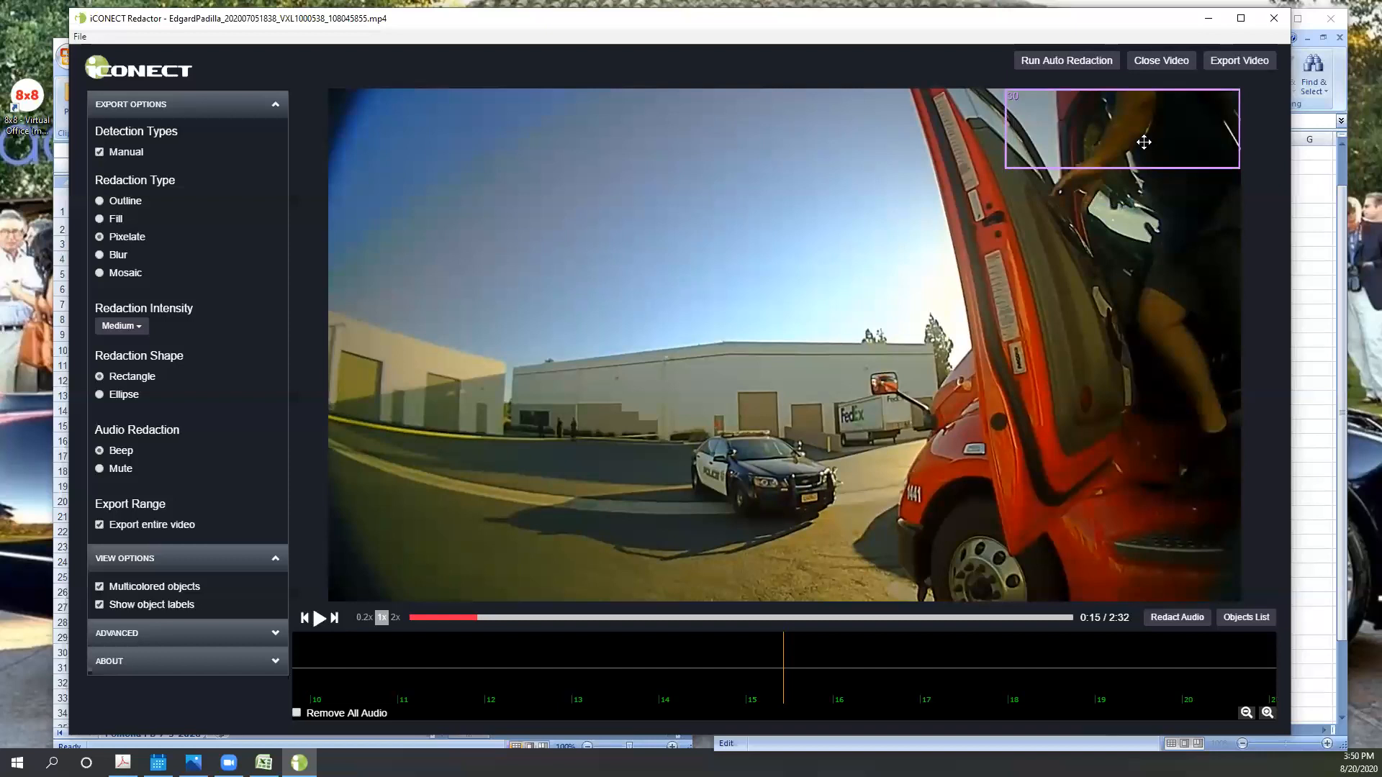
- Step through the frames from 0:15 to 0:16 to examine the handover from static box 30 to box 19
key(Right)
key(Right)
key(Right)
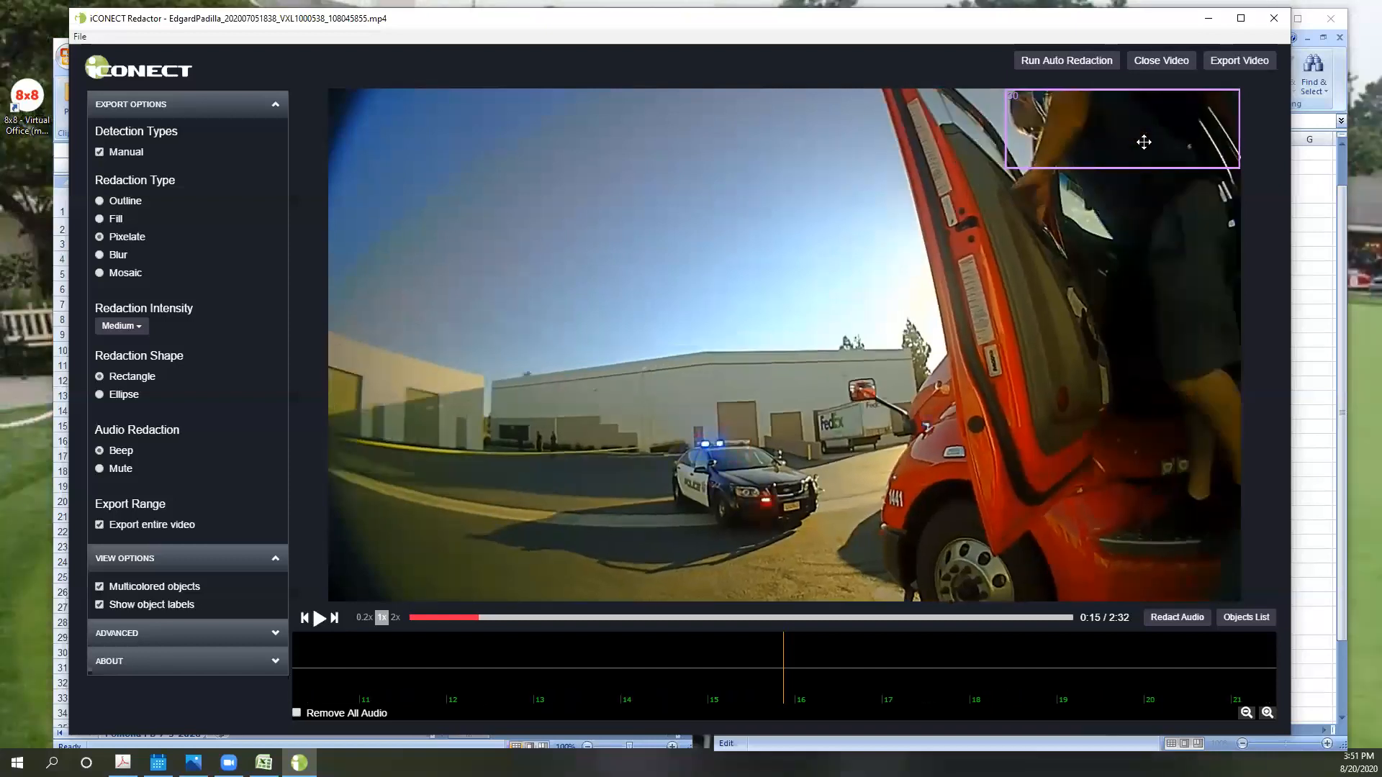
key(Right)
key(Right)
key(Right)
key(Right)
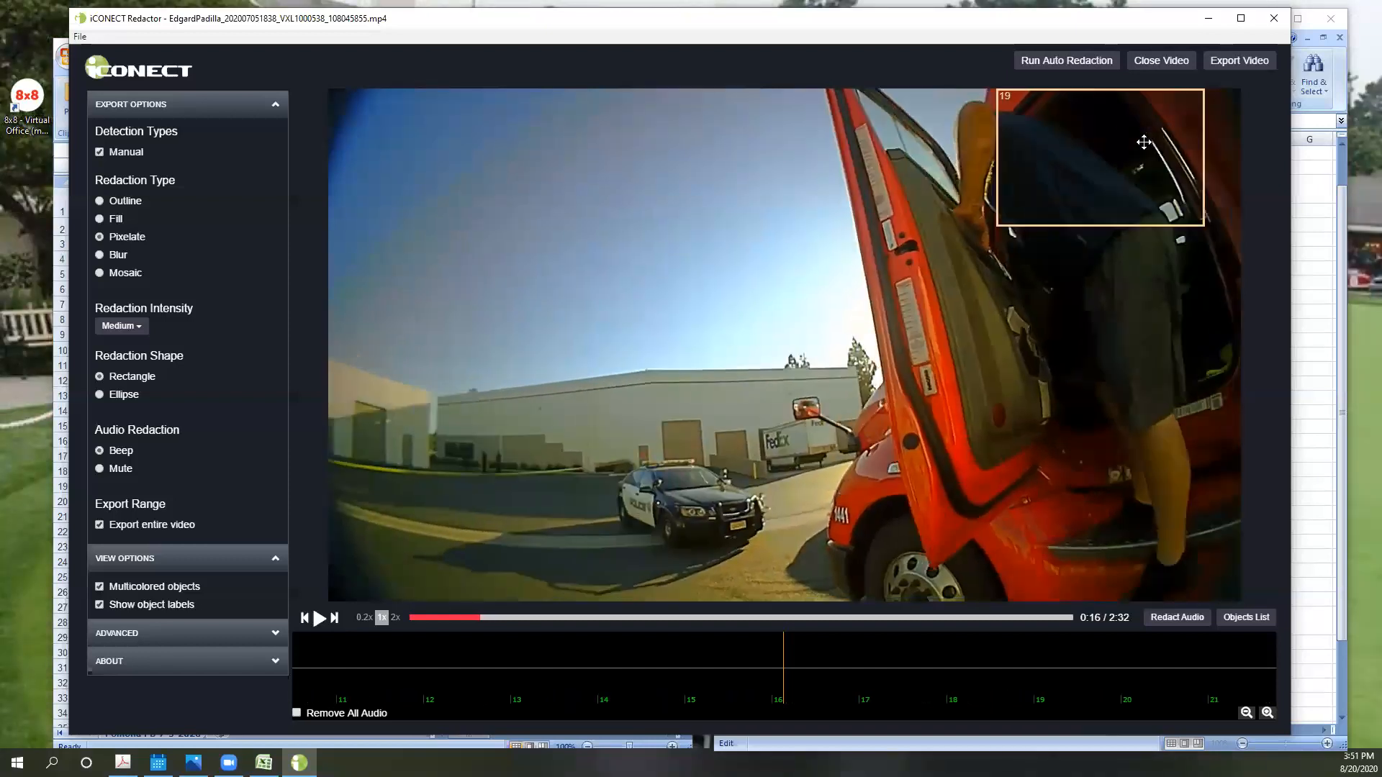
key(Left)
key(Right)
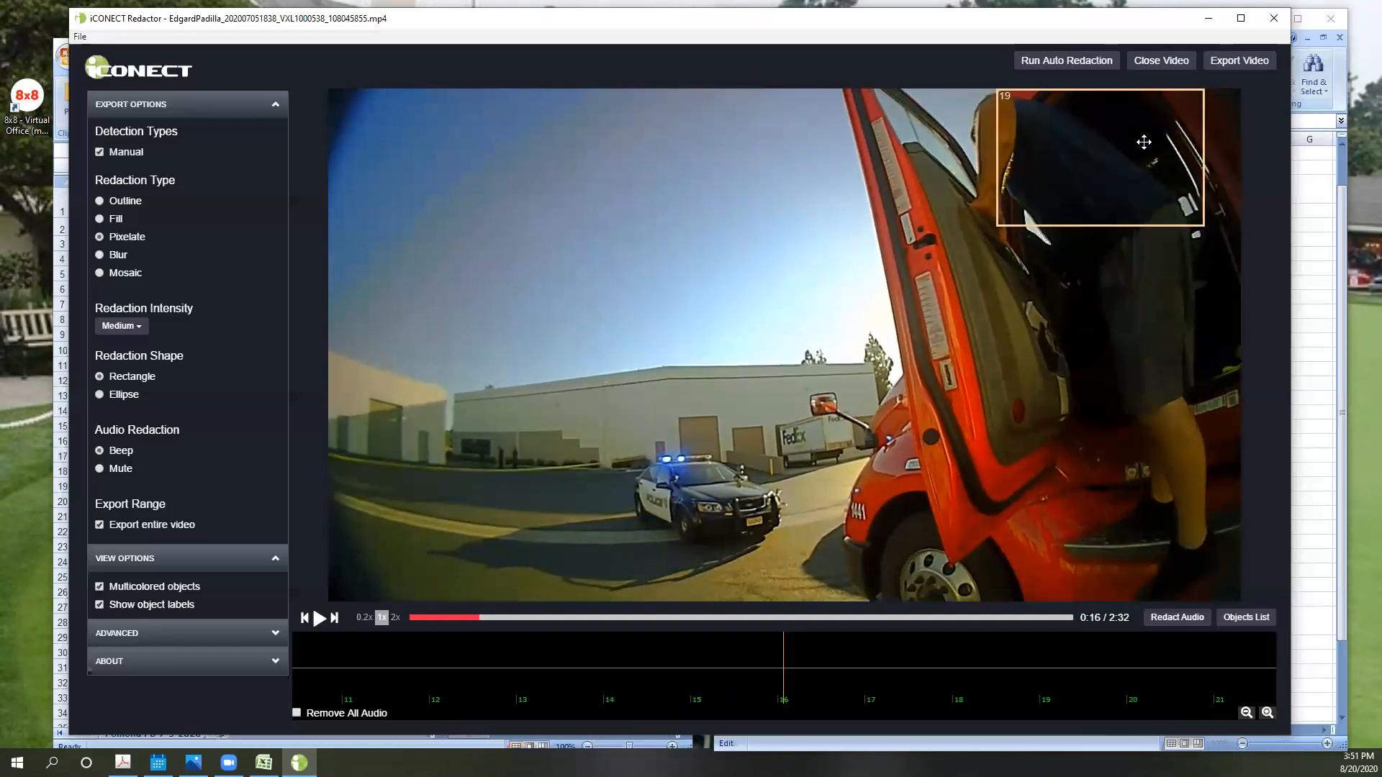
key(Right)
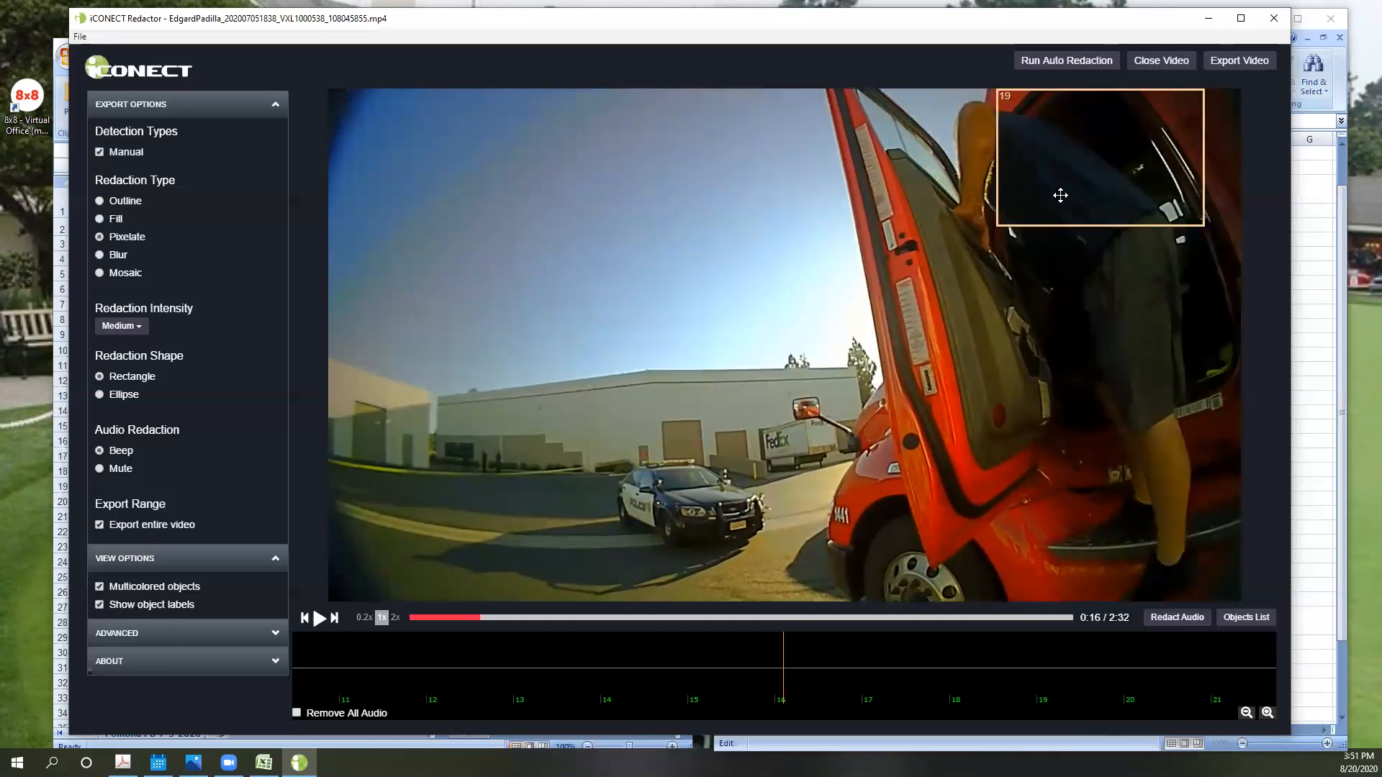
- Step through the frames from 0:16 to 0:21 to examine how box 19 follows the driver's head
key(Right)
key(Right)
key(Right)
key(Right)
key(Right)
key(Right)
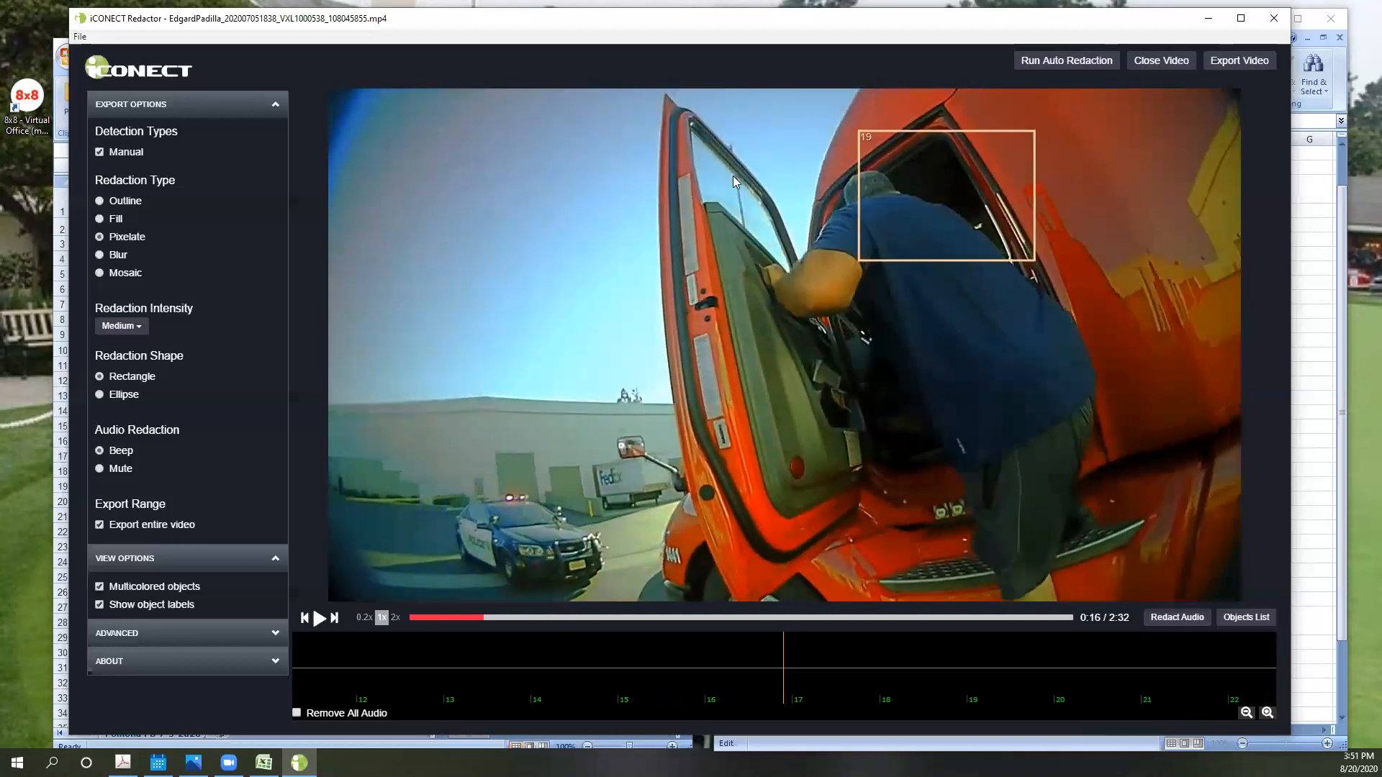
key(Right)
key(Right)
key(Right)
key(Right)
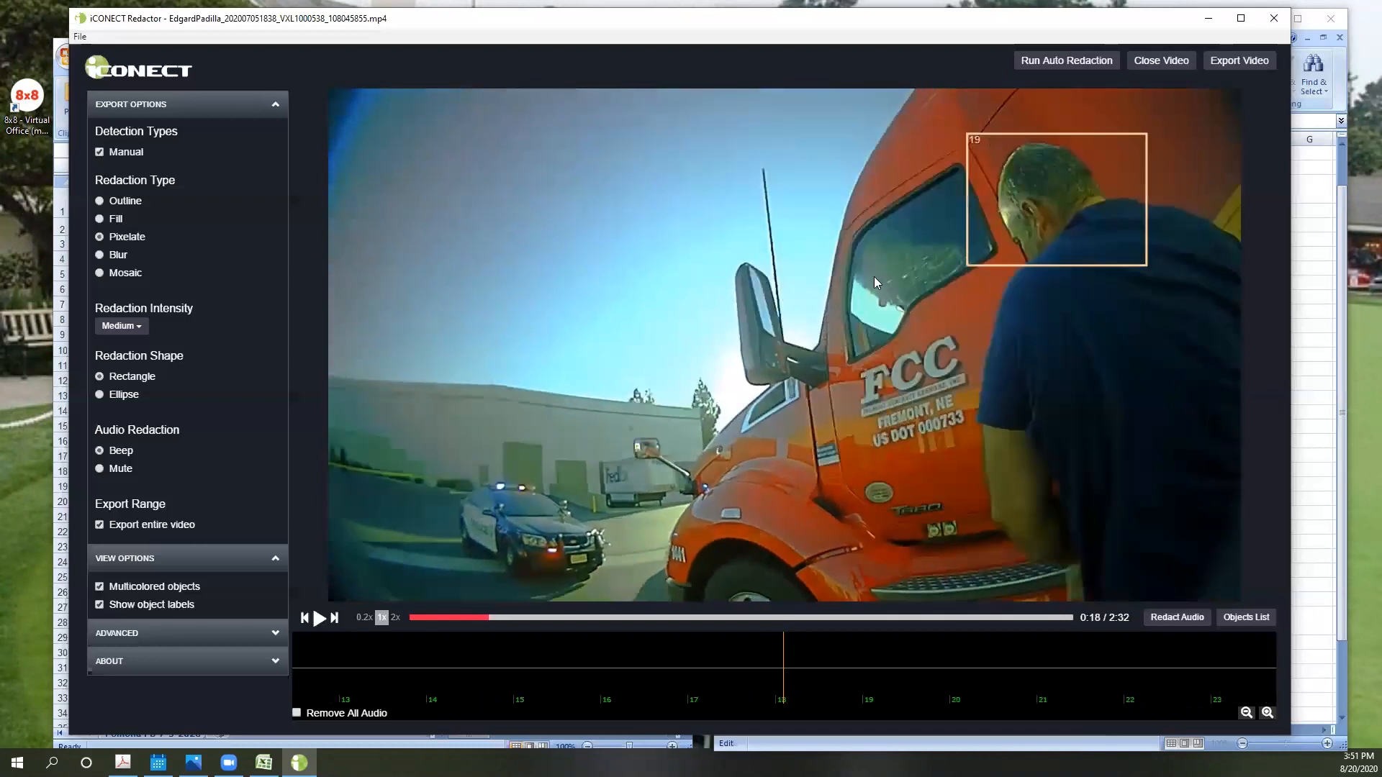
key(Right)
key(Right)
key(Right)
key(Right)
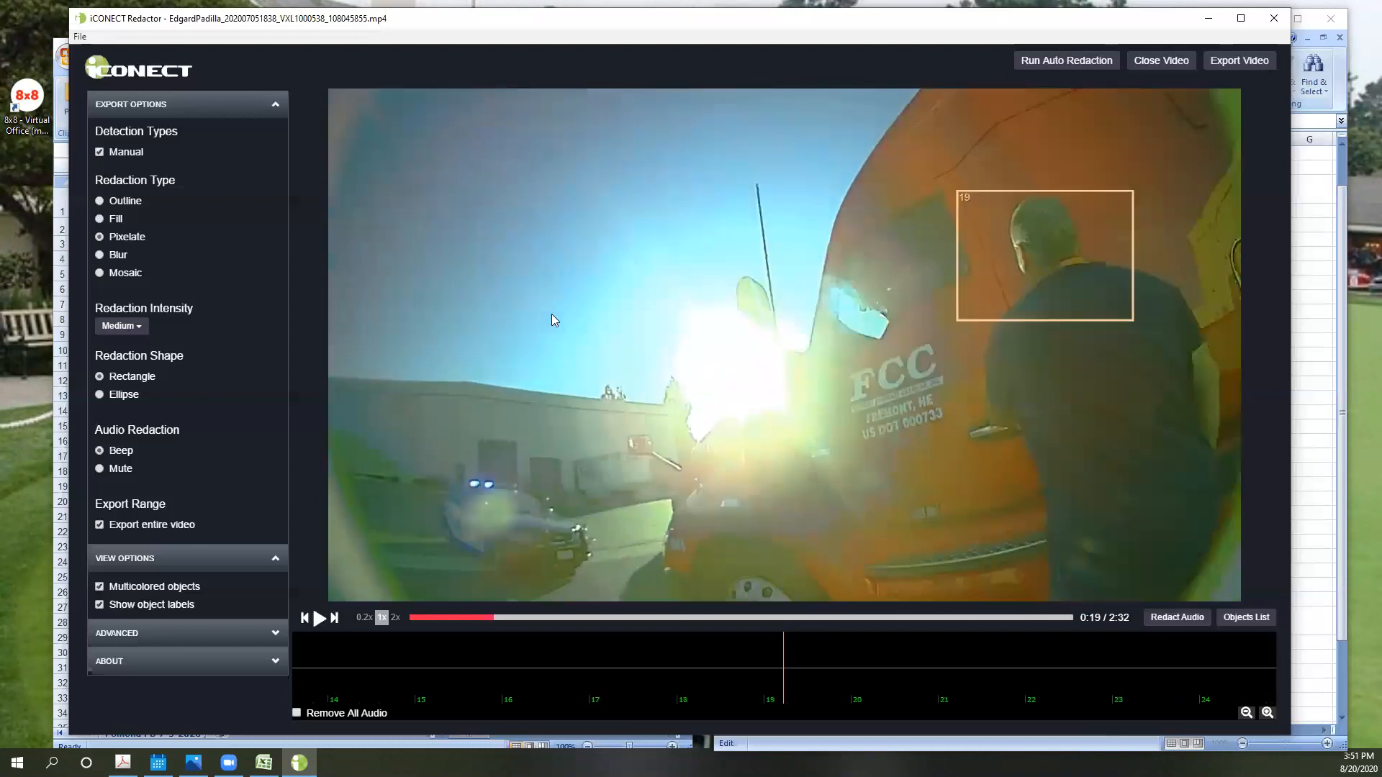
key(Right)
key(Right)
key(Right)
key(Right)
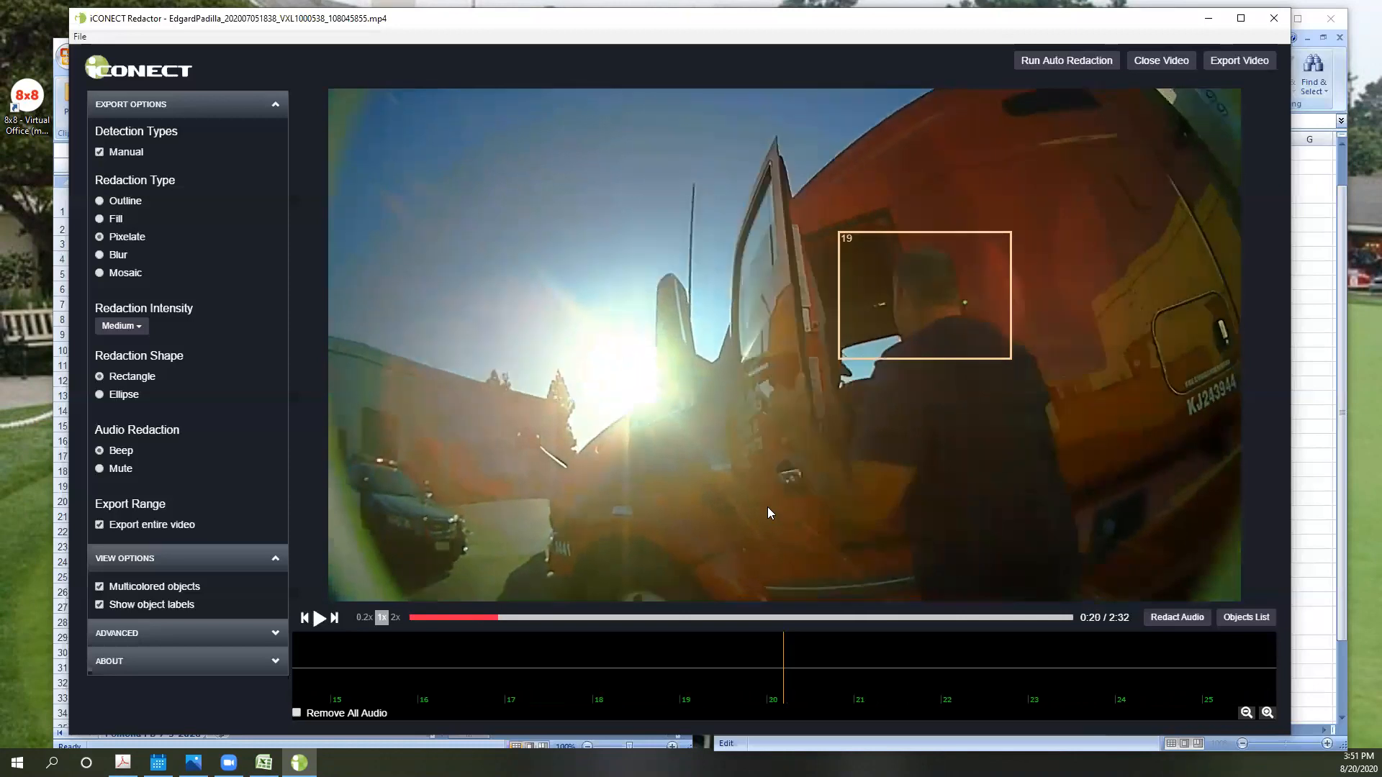
key(Right)
key(Right)
key(Right)
key(Right)
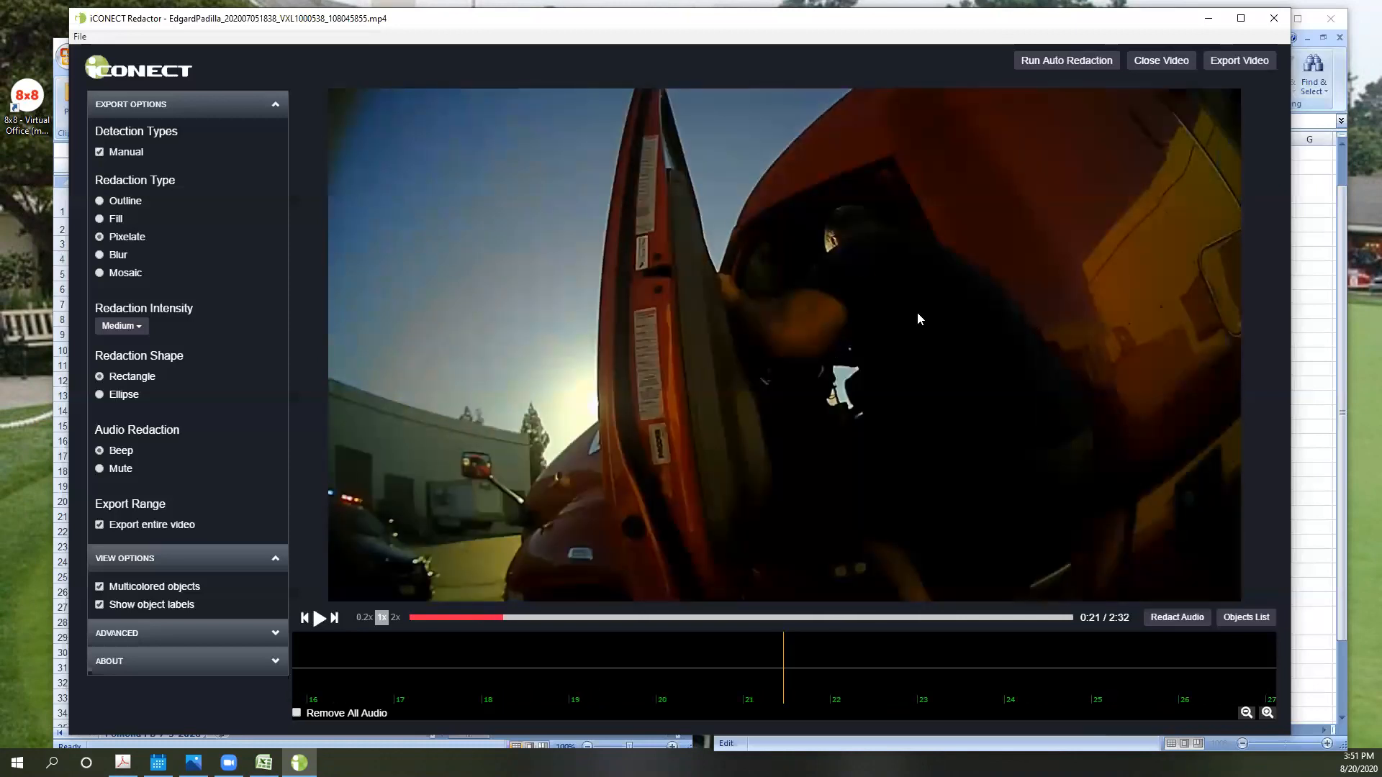
- Step through the frames from 0:21 to 0:25 to examine the driver's coverage as he climbs into the cab
key(Right)
key(Right)
key(Right)
key(Right)
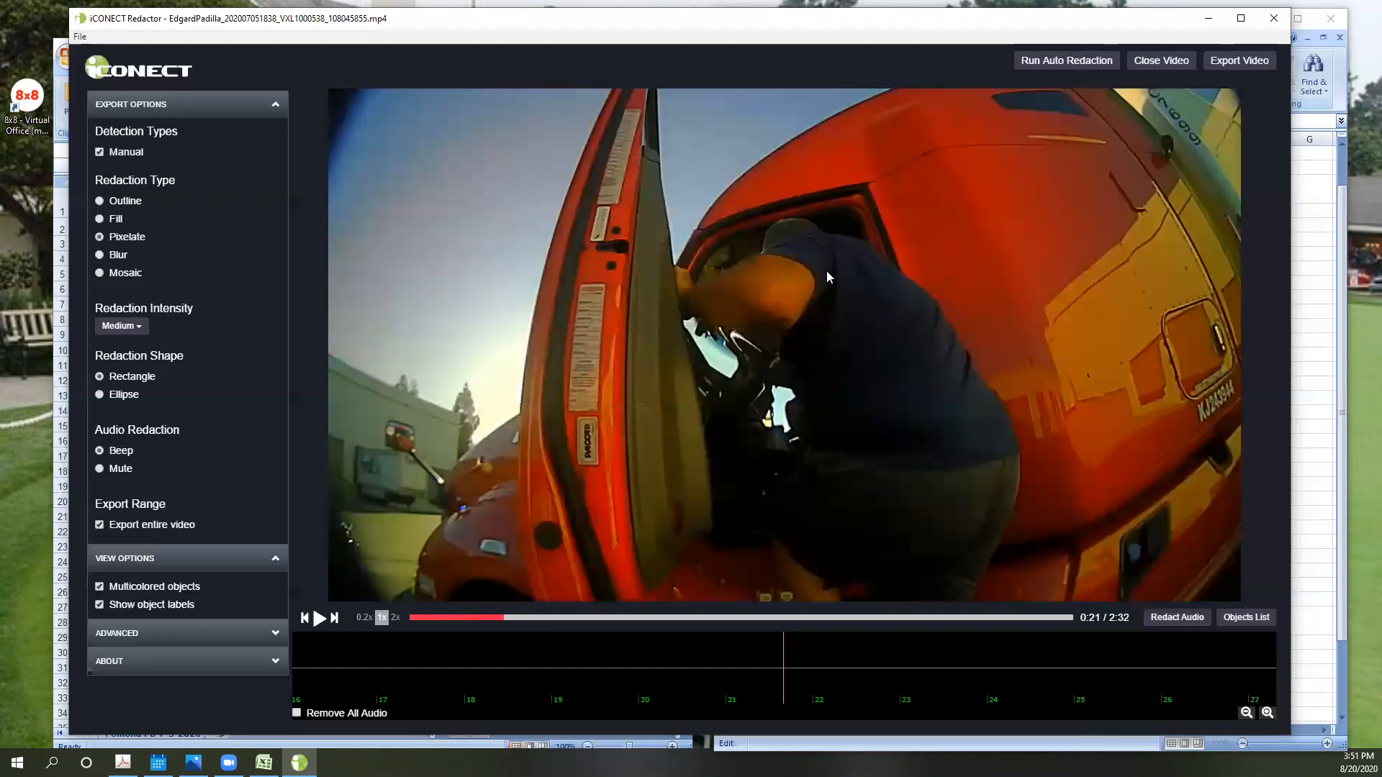
key(Right)
key(Right)
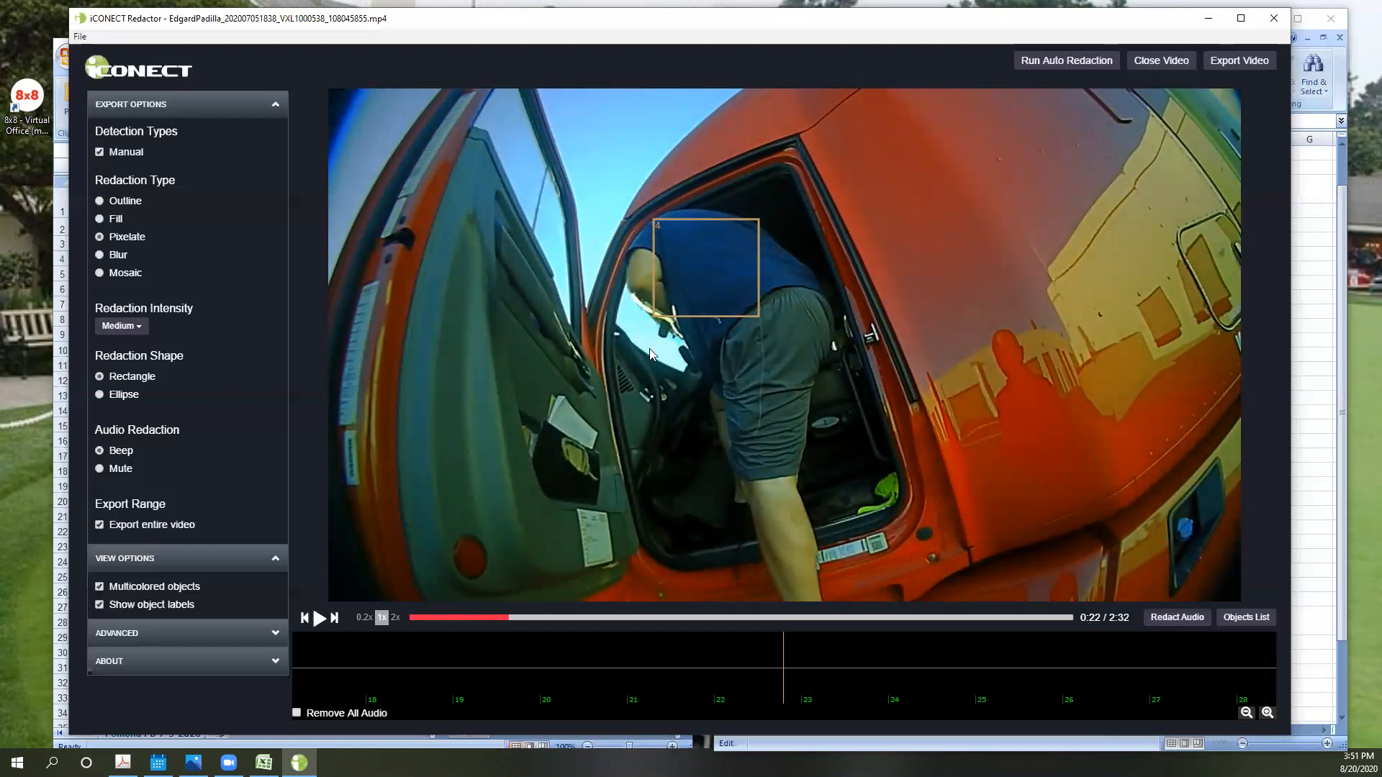
key(Right)
key(Right)
key(Right)
key(Right)
key(Right)
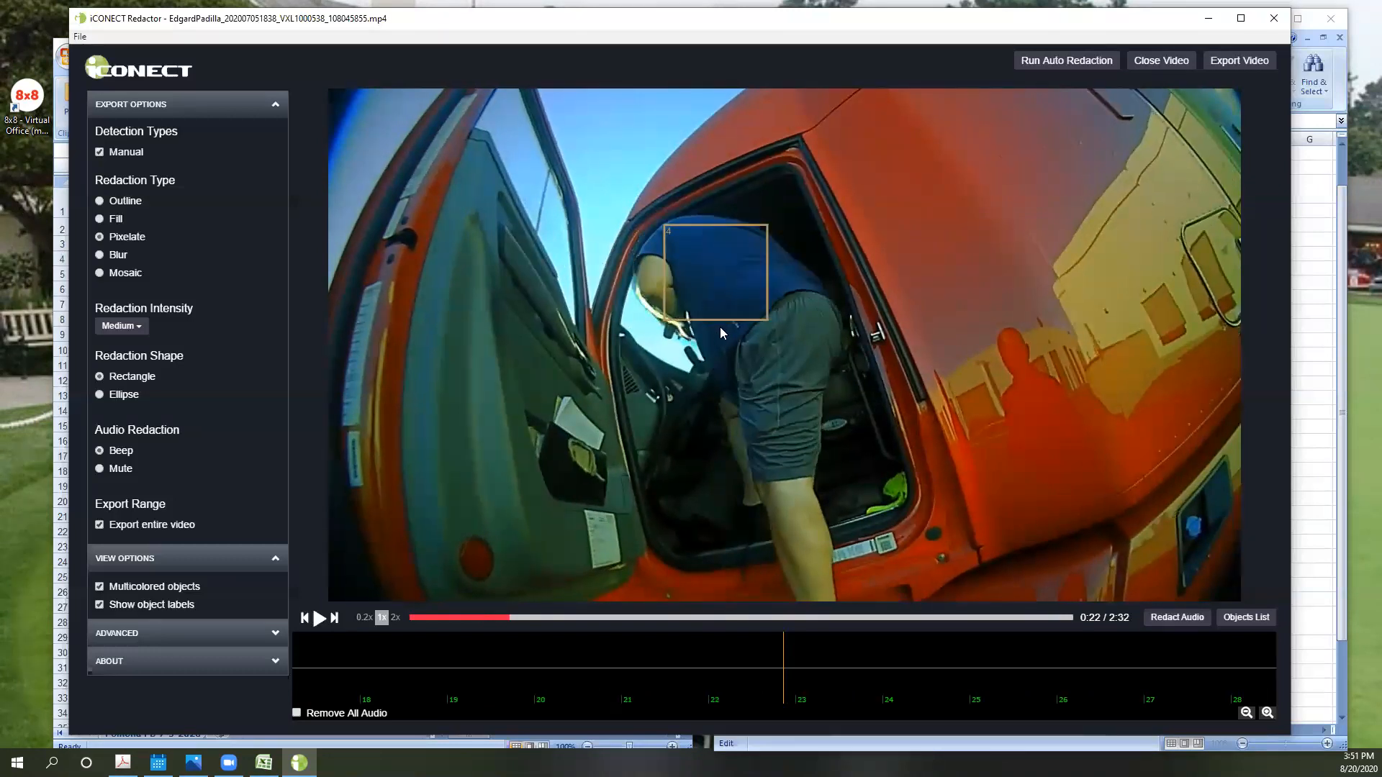
key(Right)
key(Right)
key(Right)
key(Right)
key(Right)
key(Right)
key(Right)
key(Right)
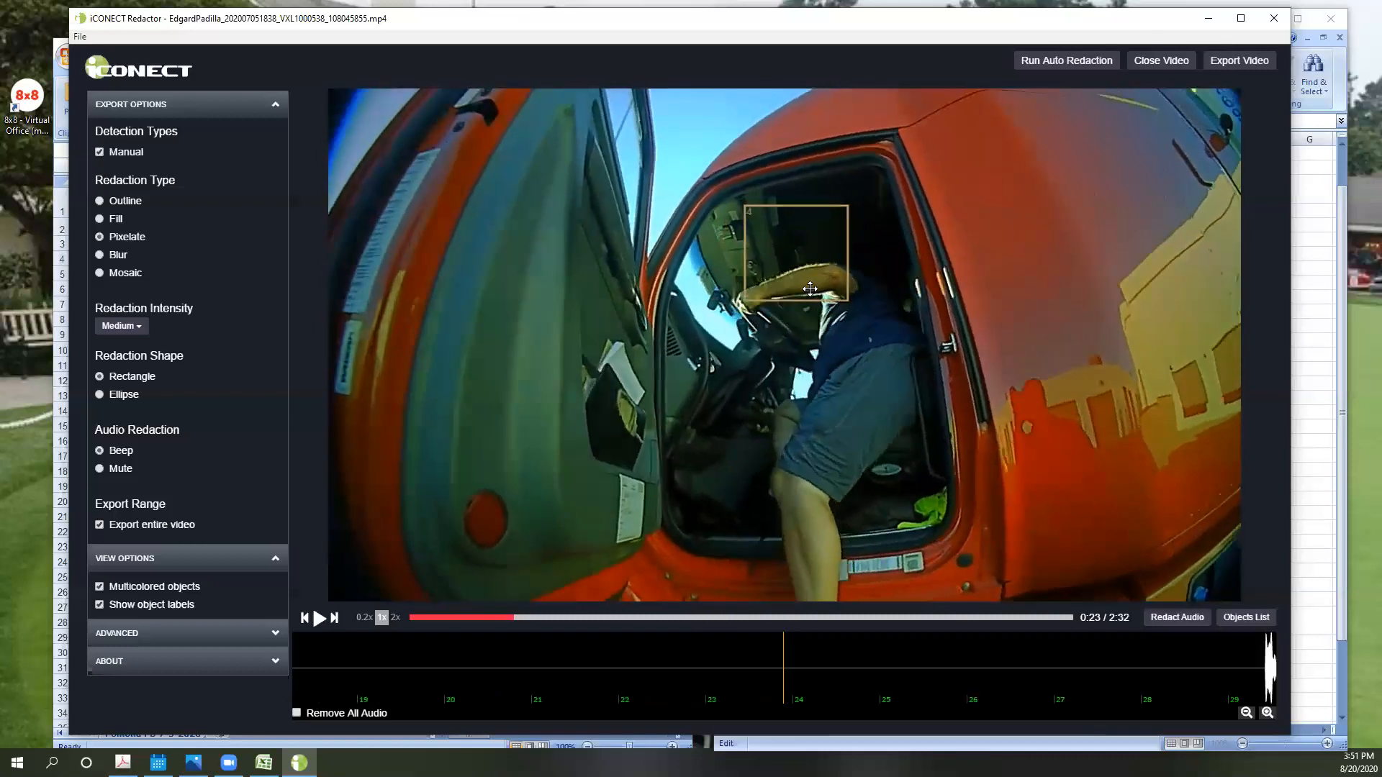
key(Right)
key(Right)
key(Right)
key(Right)
key(Right)
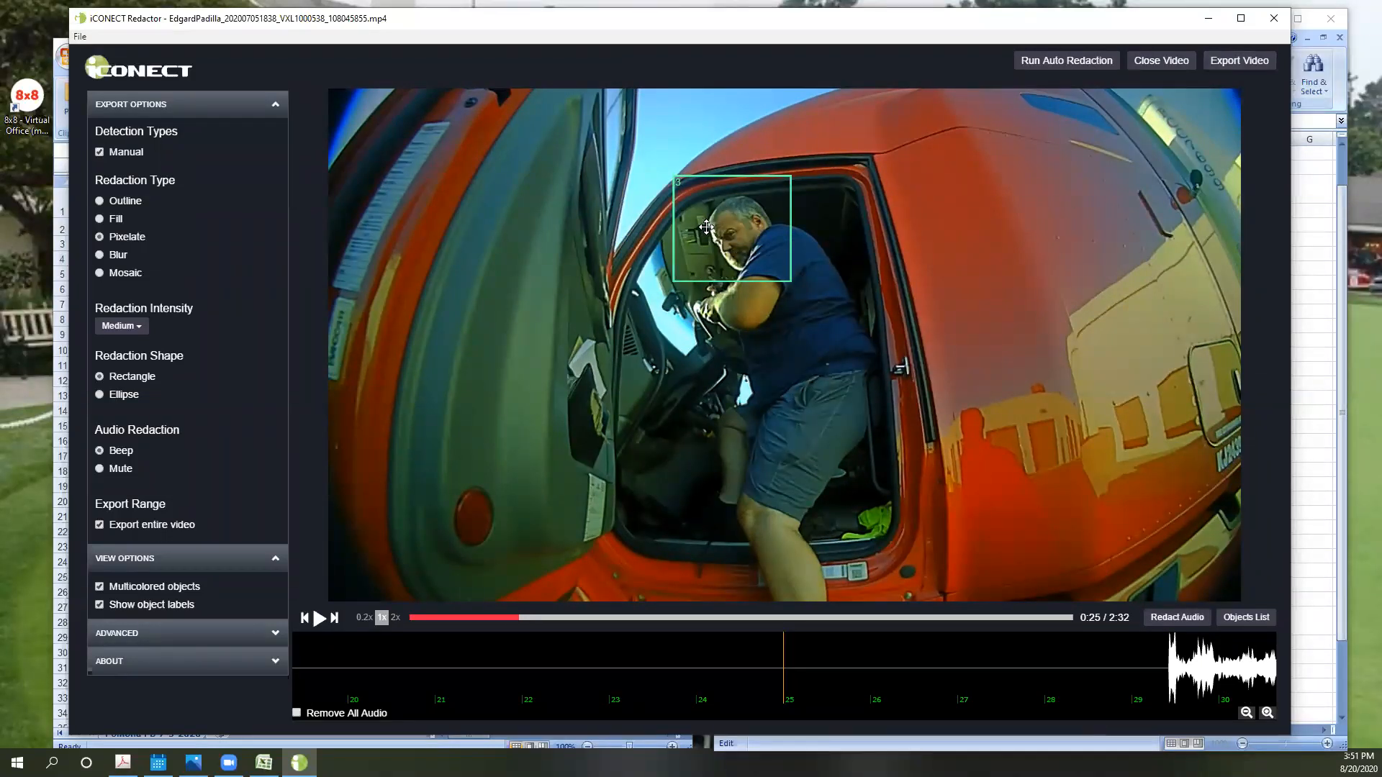
- Examine the driver's coverage from 0:25 to 0:32 as he leaves the cab, and return to 0:31, where a box covers his head
key(Right)
key(Right)
key(Right)
key(Right)
key(Right)
key(Right)
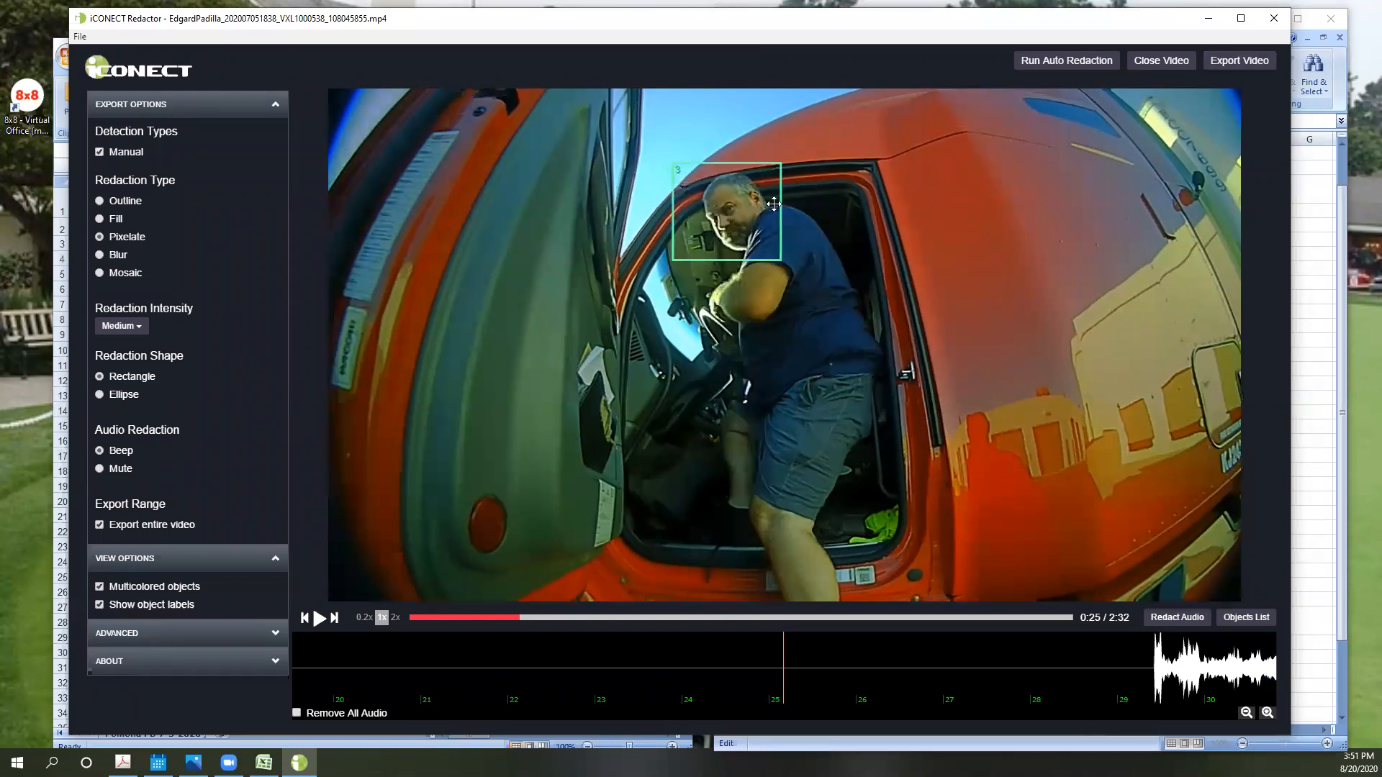
key(Right)
key(Right)
key(Right)
key(Right)
key(Right)
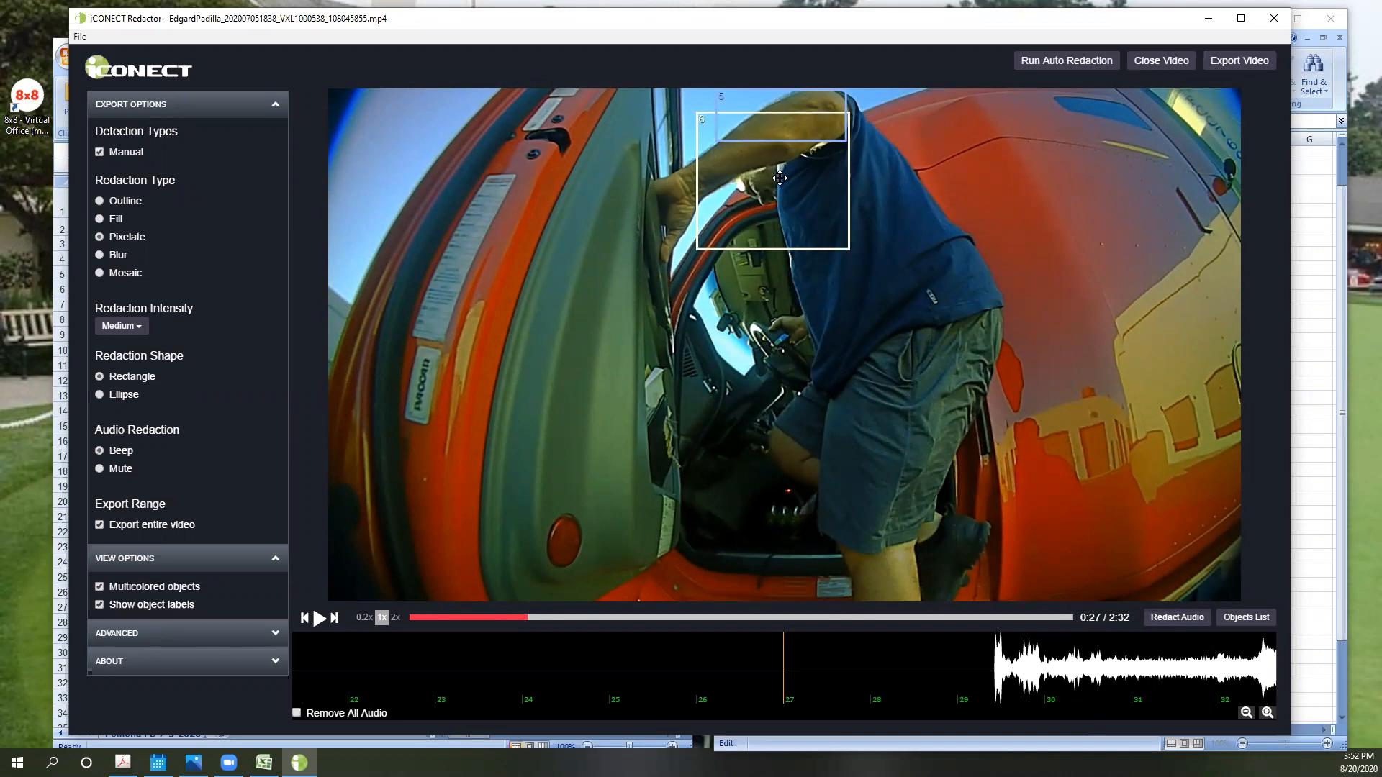
key(Right)
key(Right)
key(Right)
key(Right)
key(Right)
key(Right)
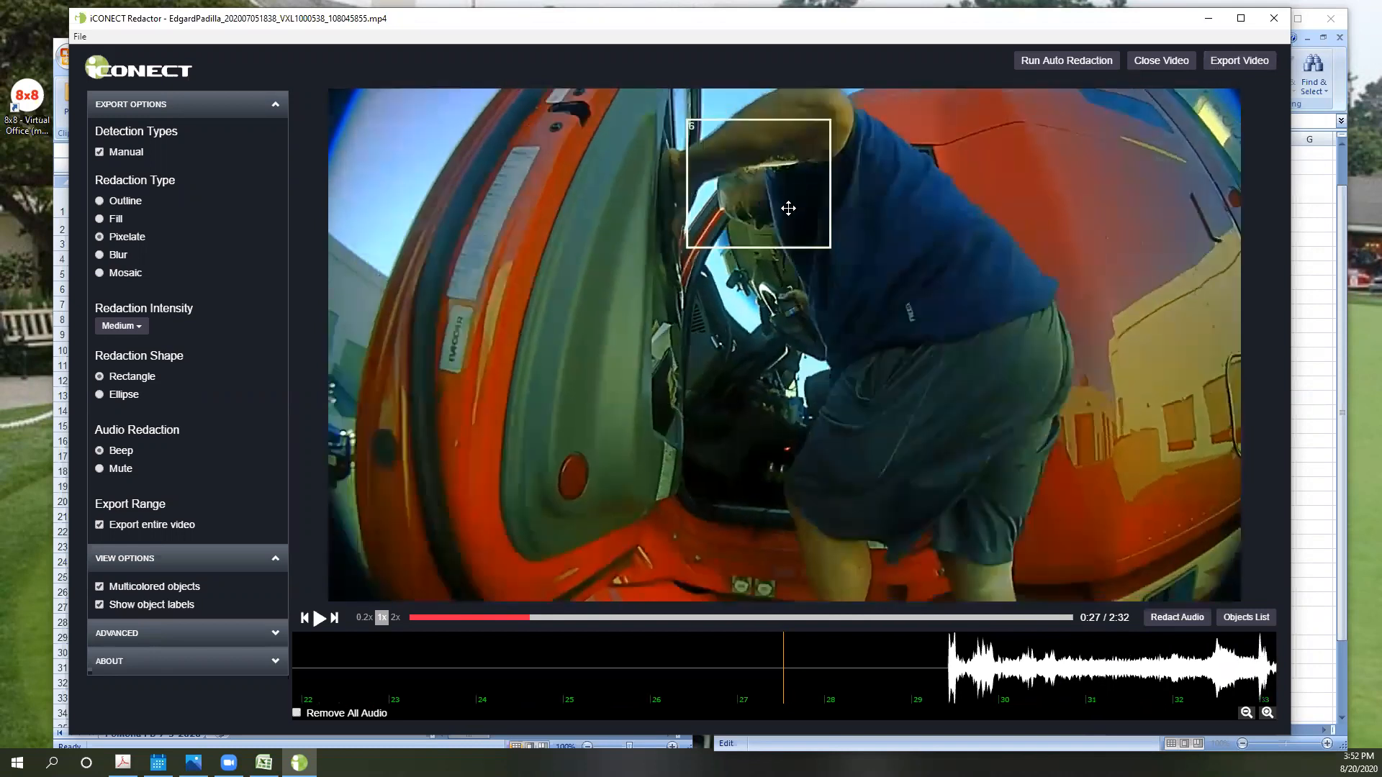
key(Right)
key(Right)
key(Right)
key(Right)
key(Right)
key(Right)
key(Right)
key(Right)
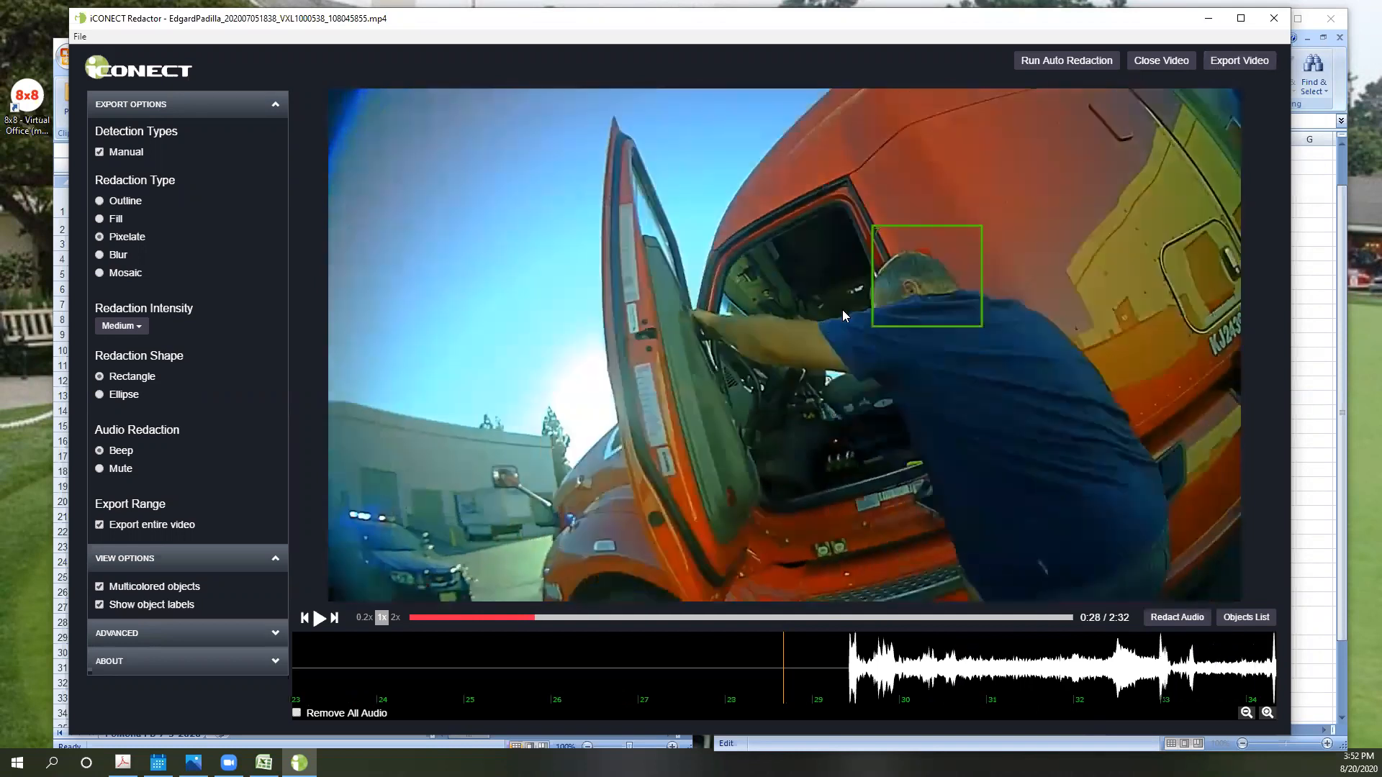
key(Right)
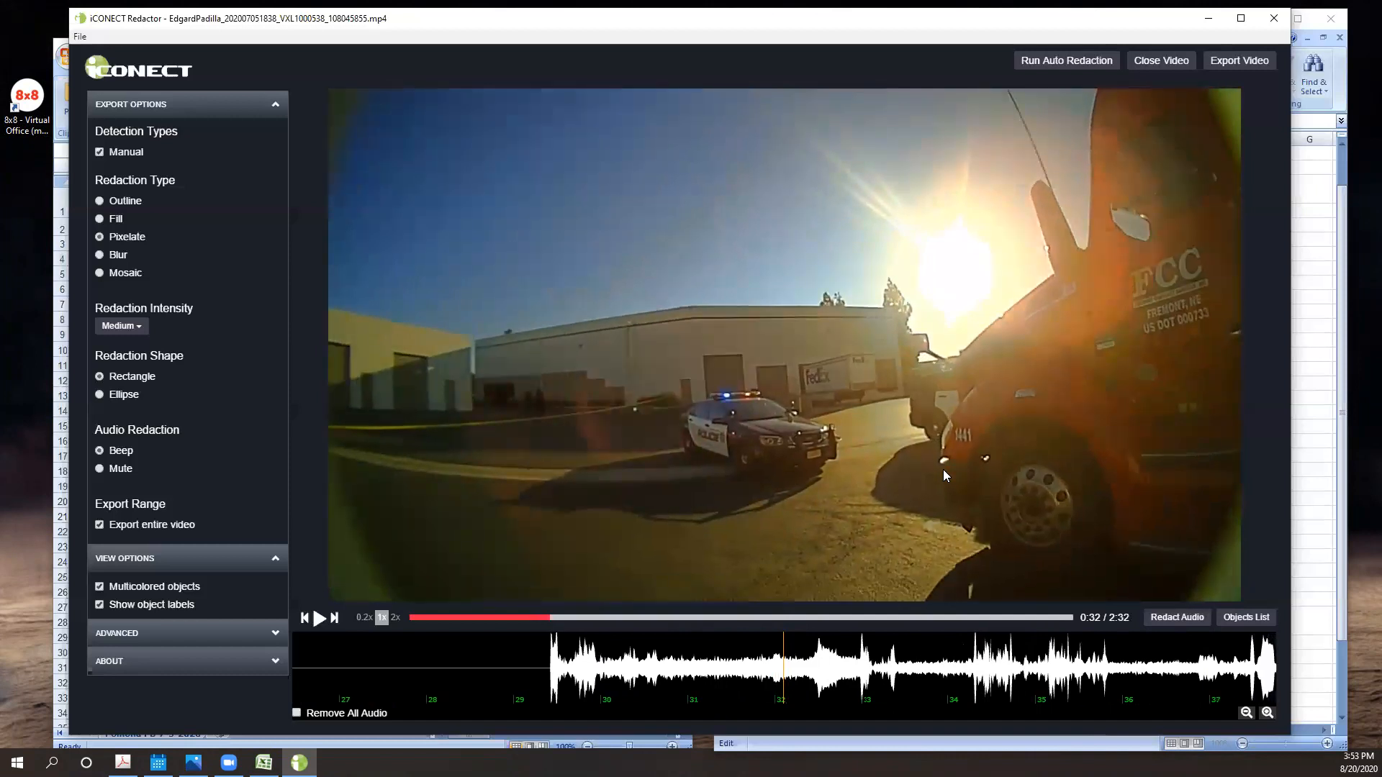
key(Left)
key(Left)
key(Left)
key(Left)
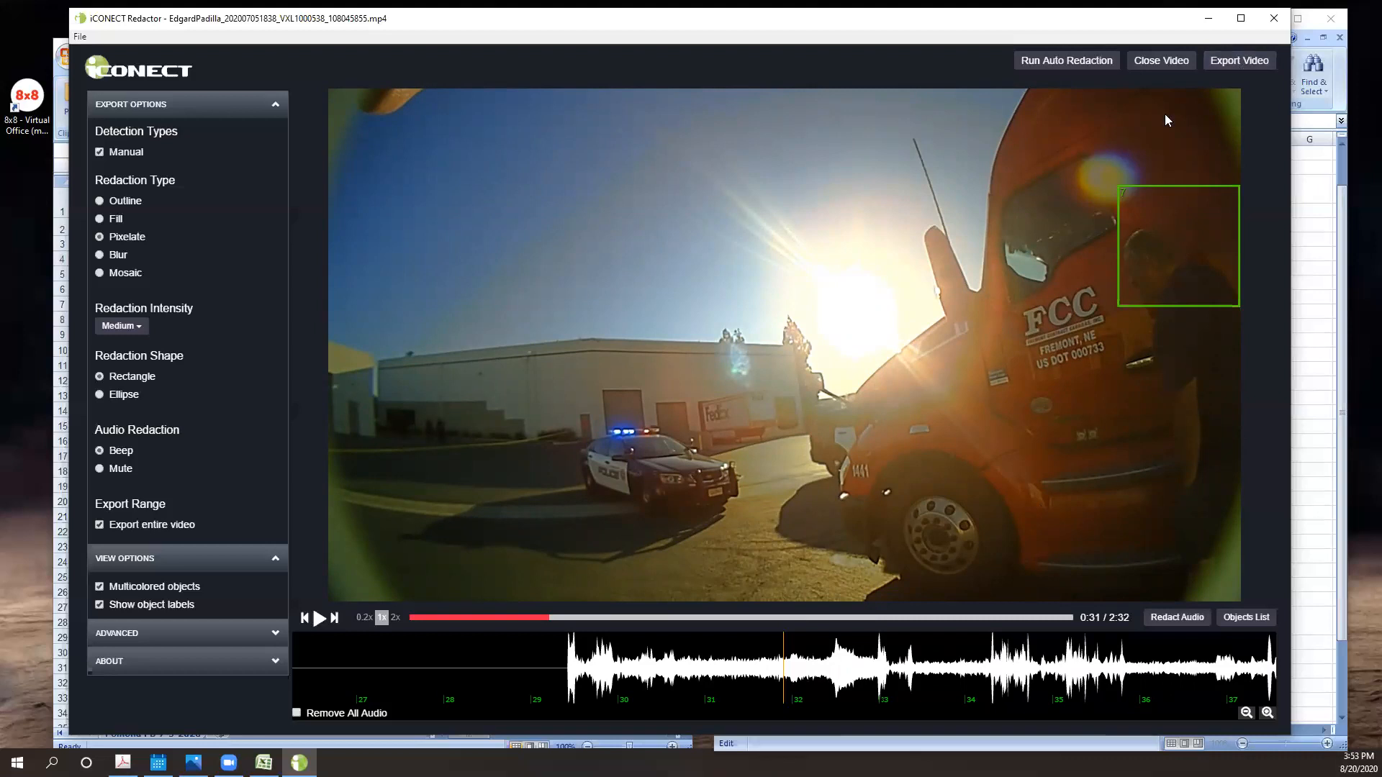
- Open the video export dialog, browse up to the 8-10-2020 folder, and cancel without exporting
click(1253, 63)
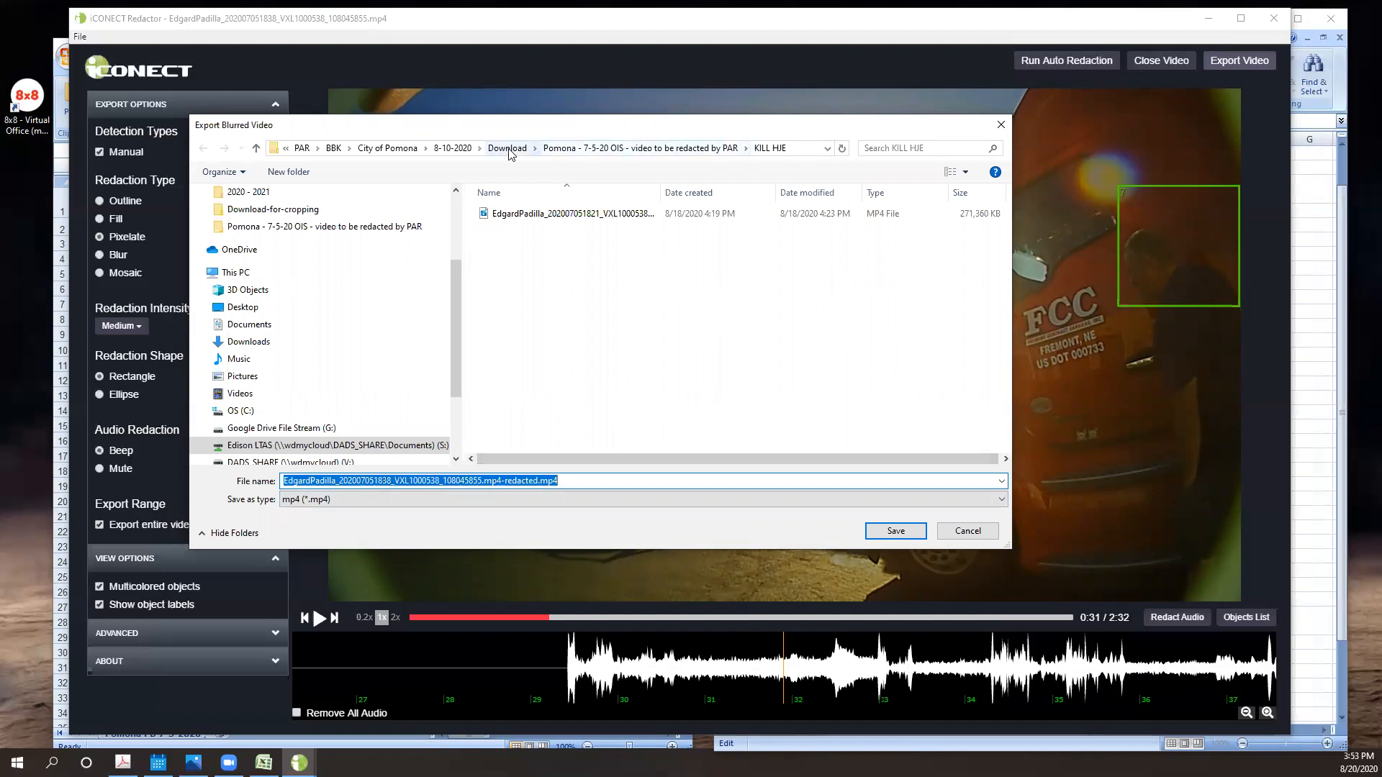
click(452, 148)
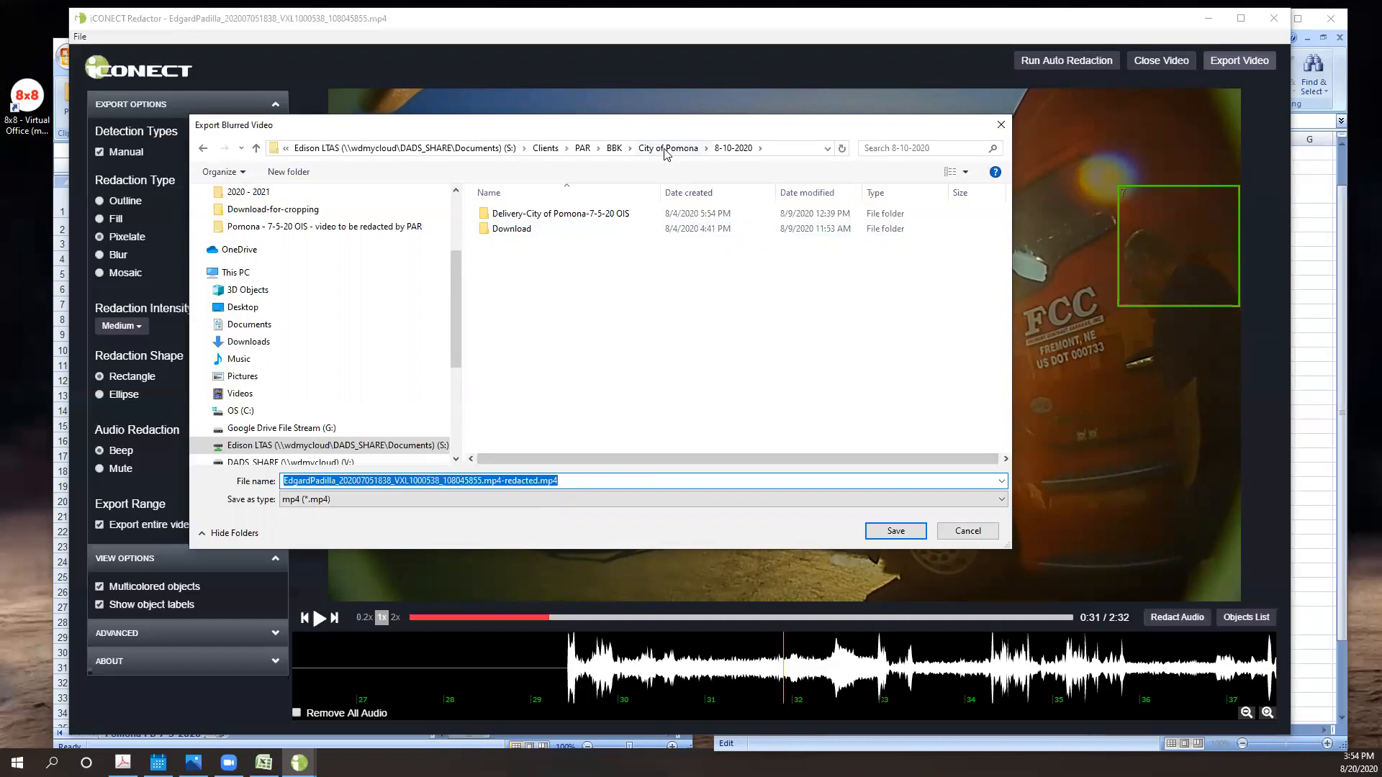
click(972, 533)
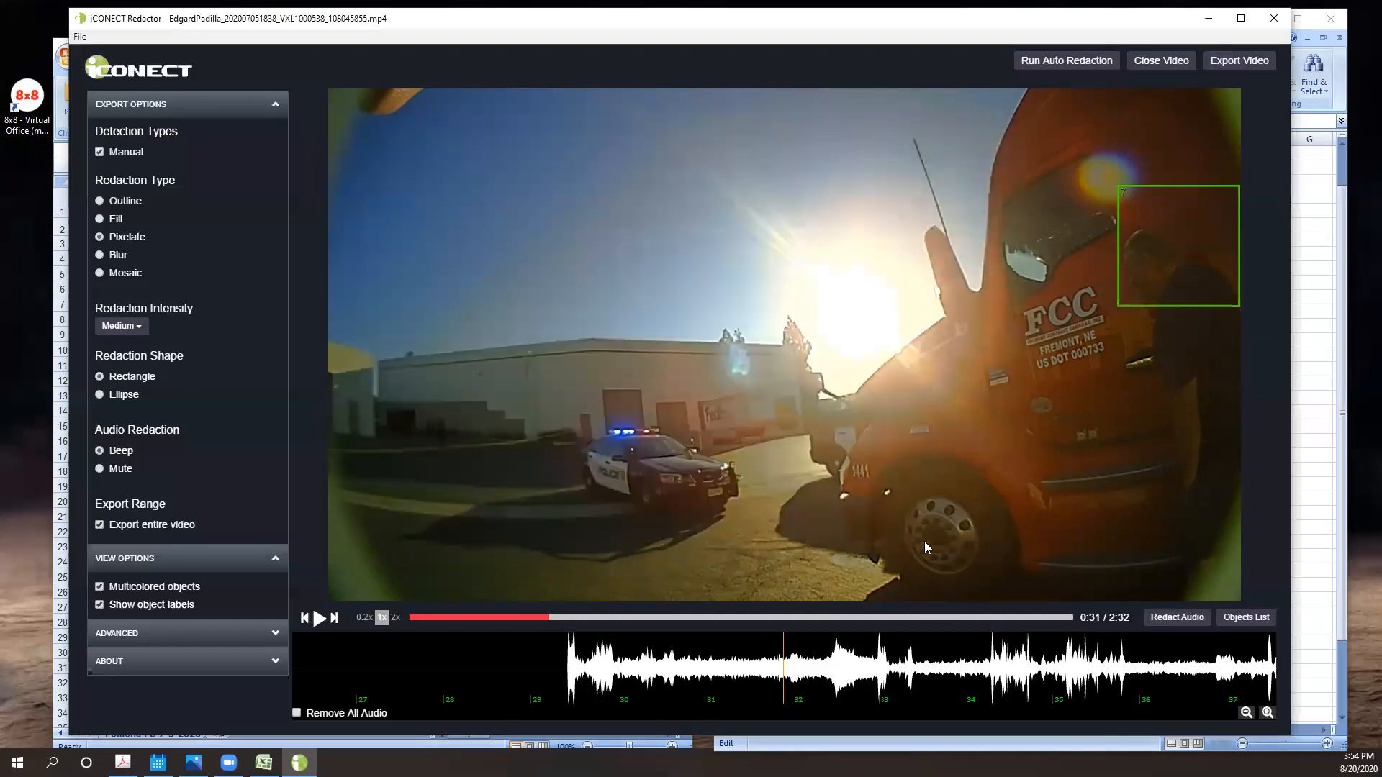
- Minimize the redactor, switch to File Explorer and browse the PAR client folder through BBK and City of Pomona to 8-10-2020
click(1208, 20)
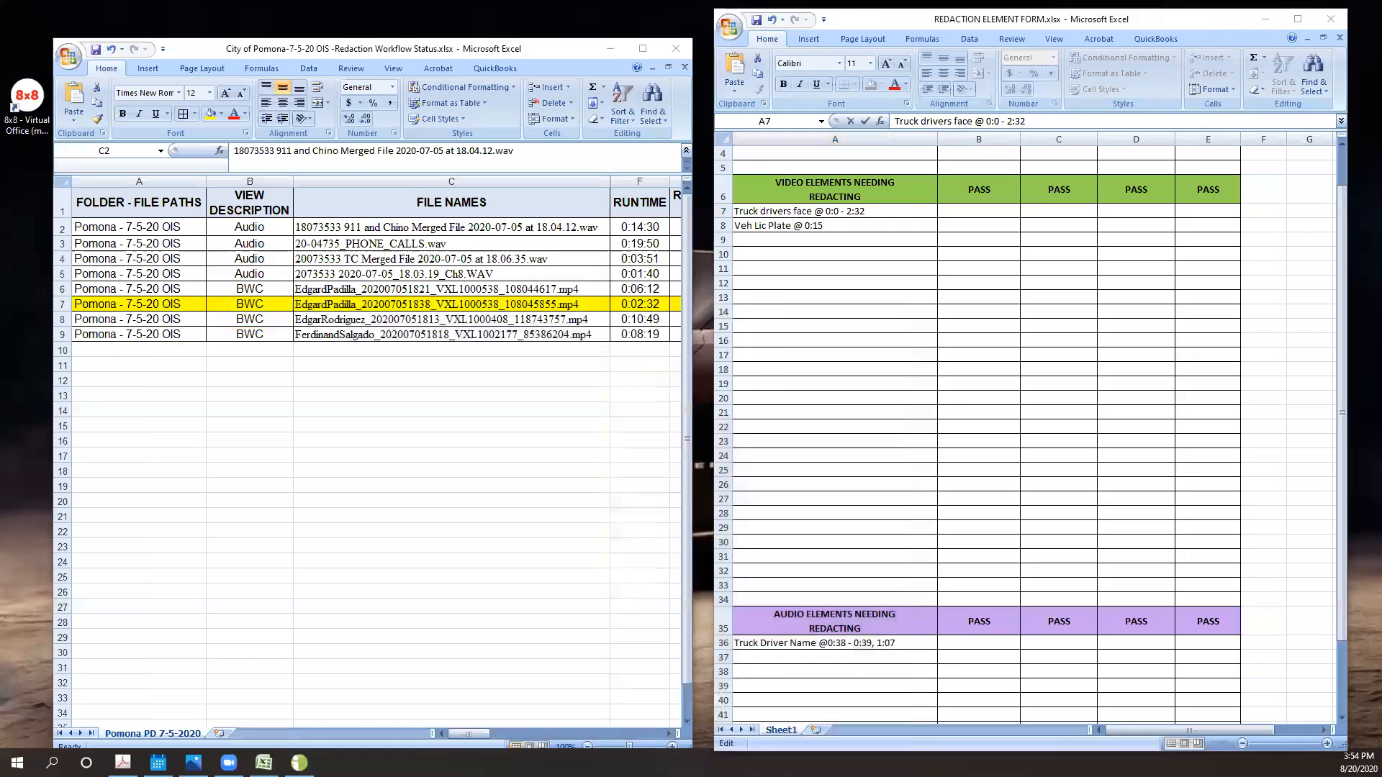
drag(1375, 39, 326, 123)
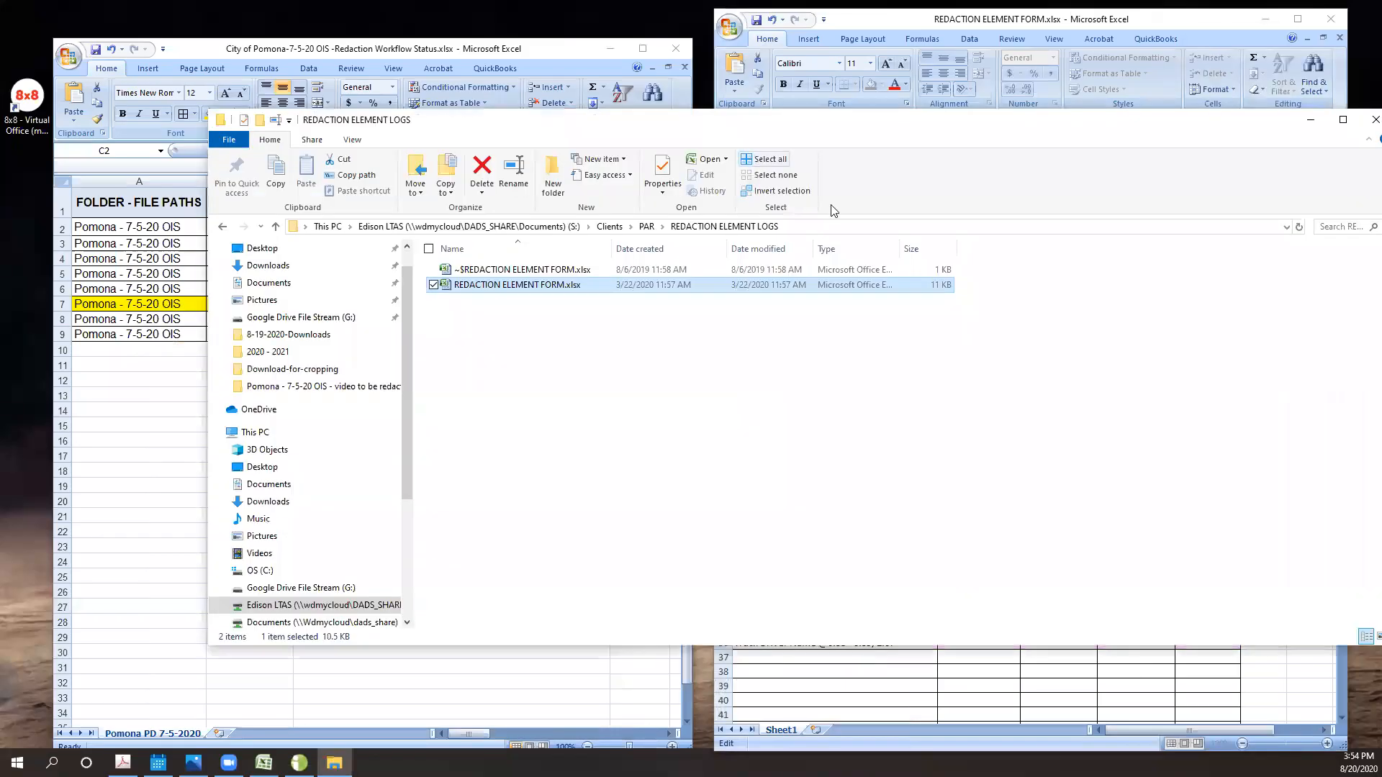
click(647, 227)
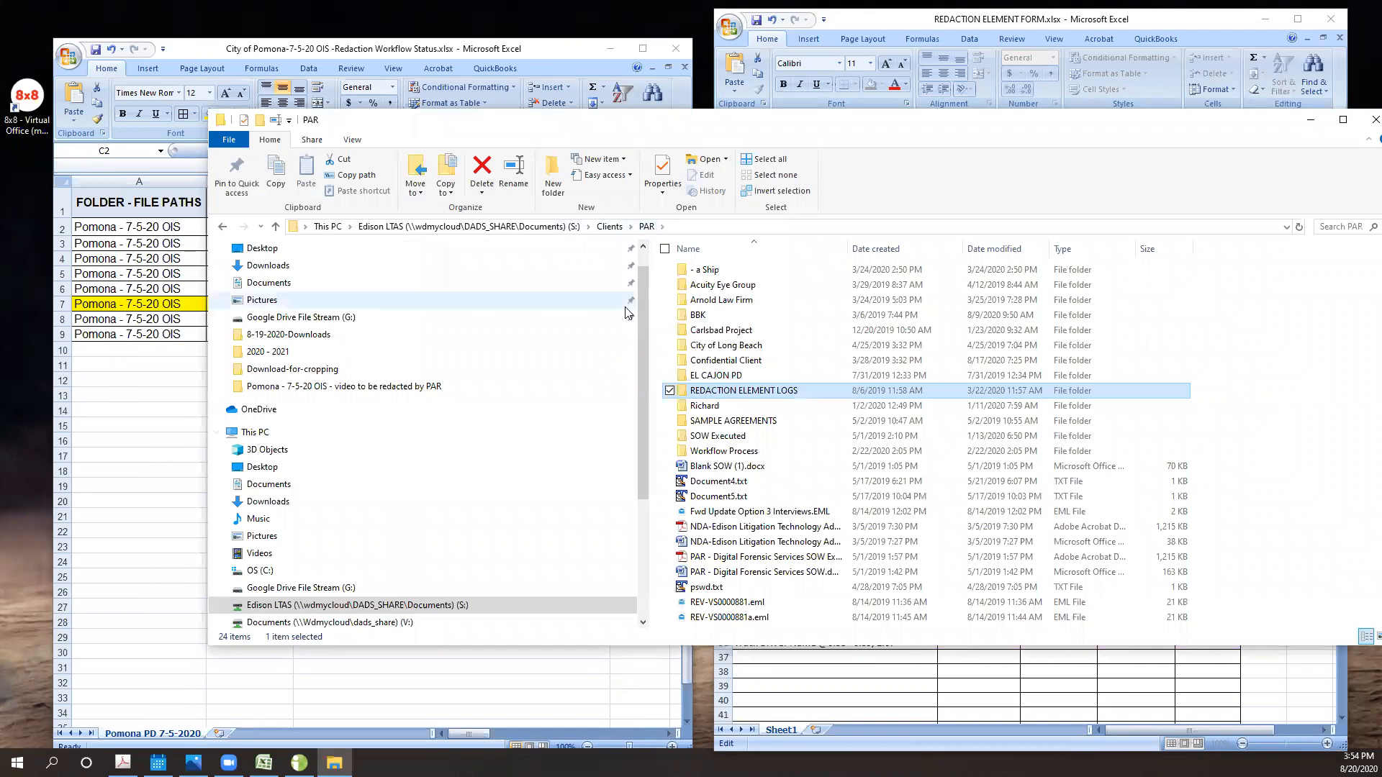
double_click(713, 316)
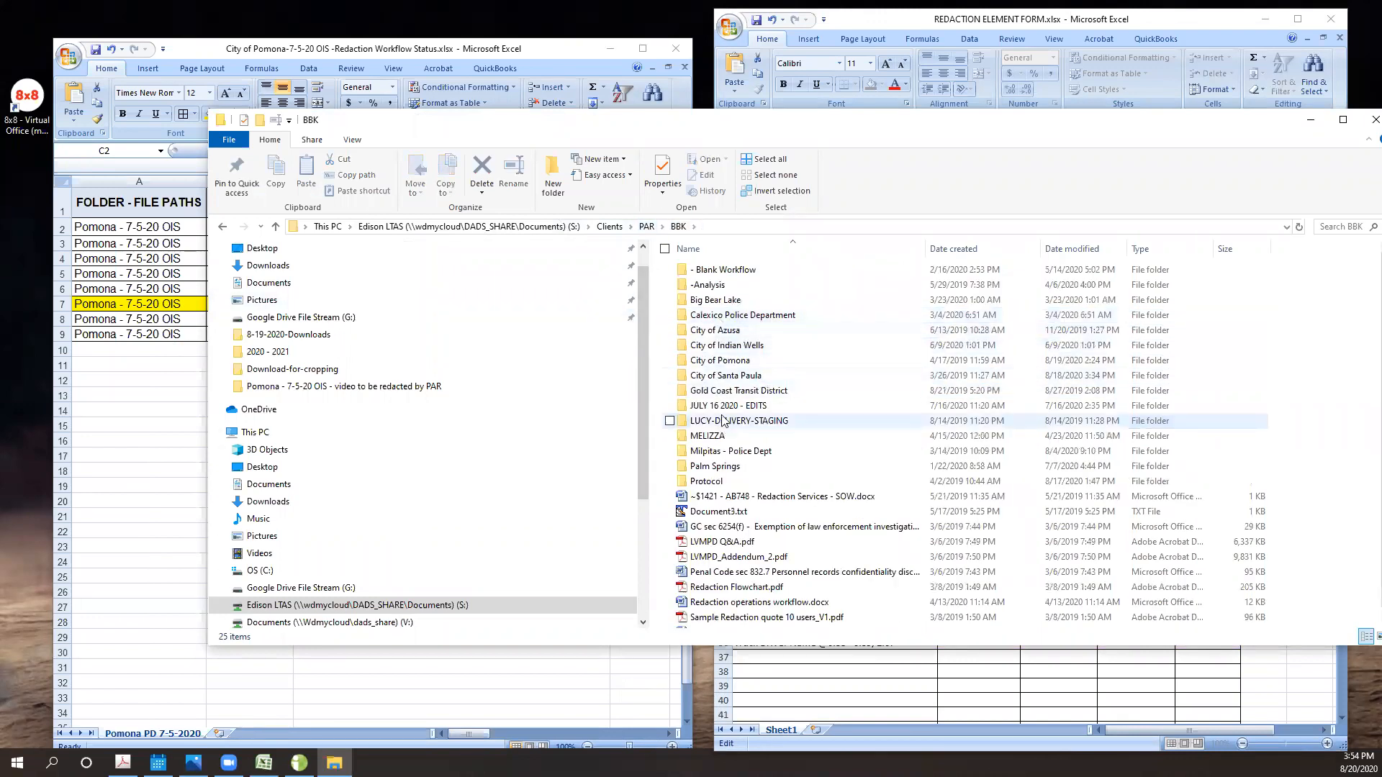
double_click(726, 367)
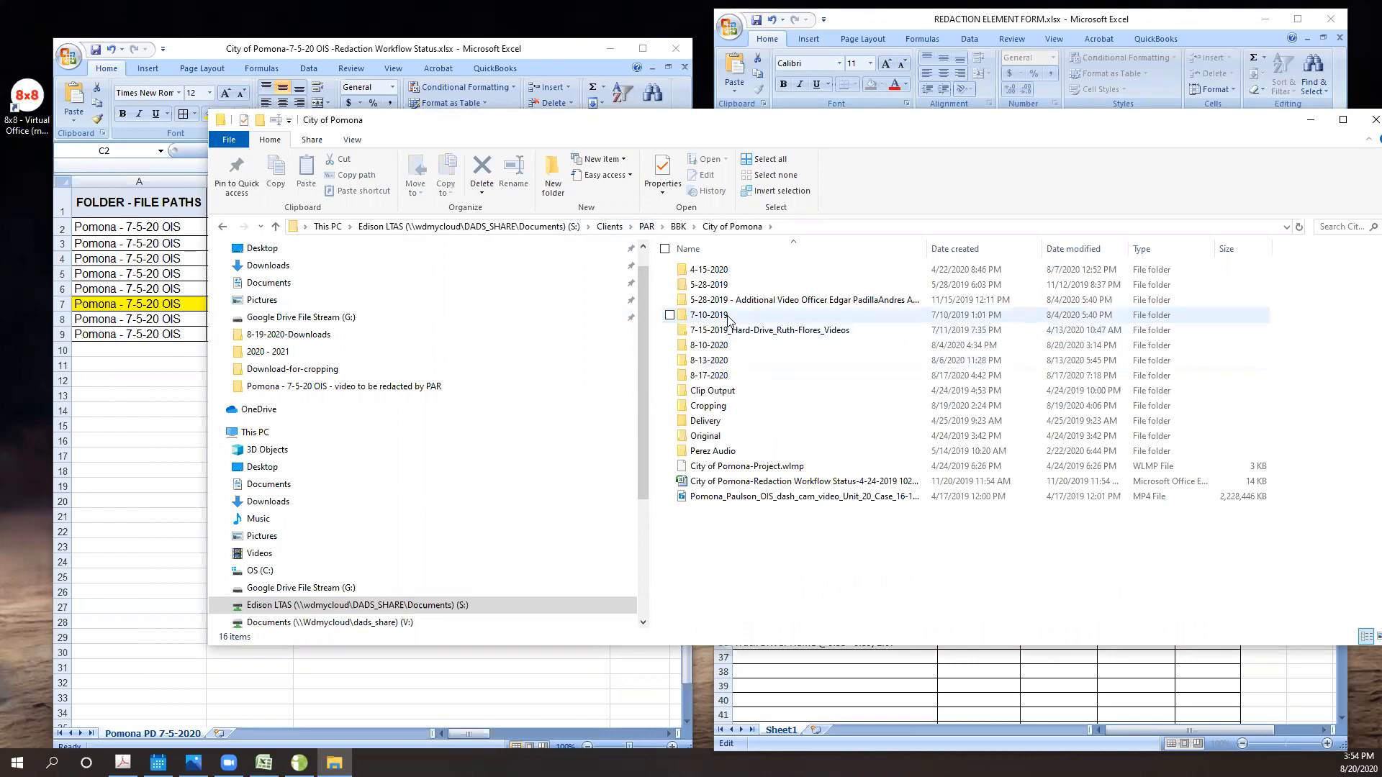
double_click(724, 346)
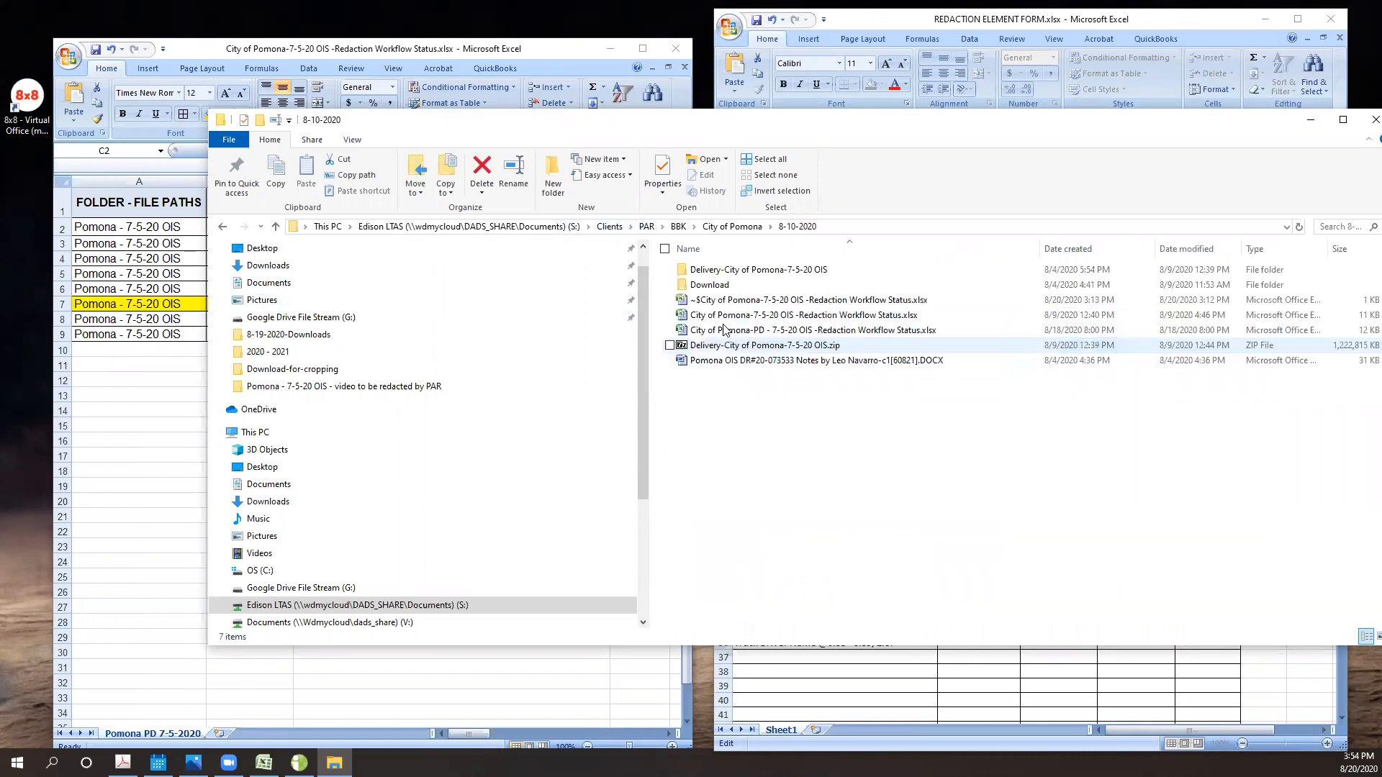
double_click(728, 271)
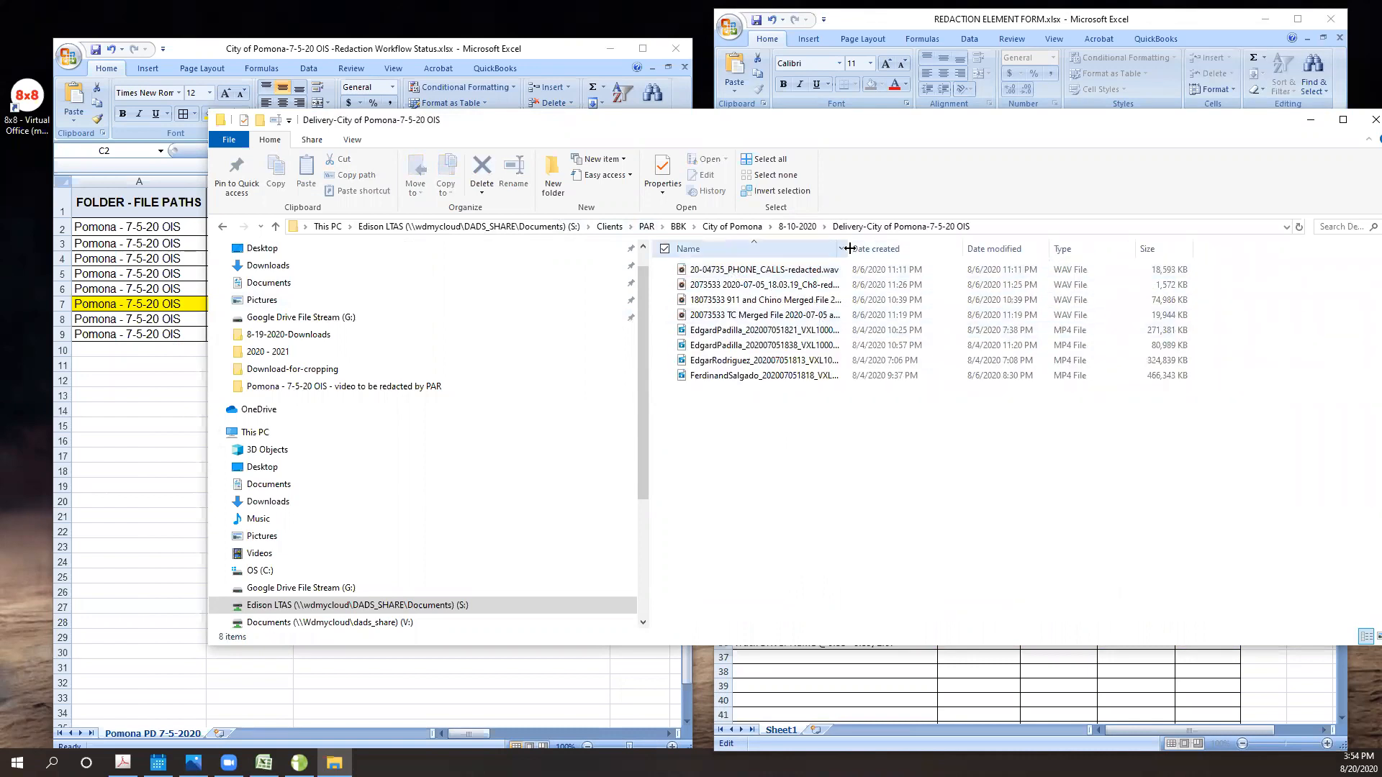
double_click(848, 249)
double_click(962, 346)
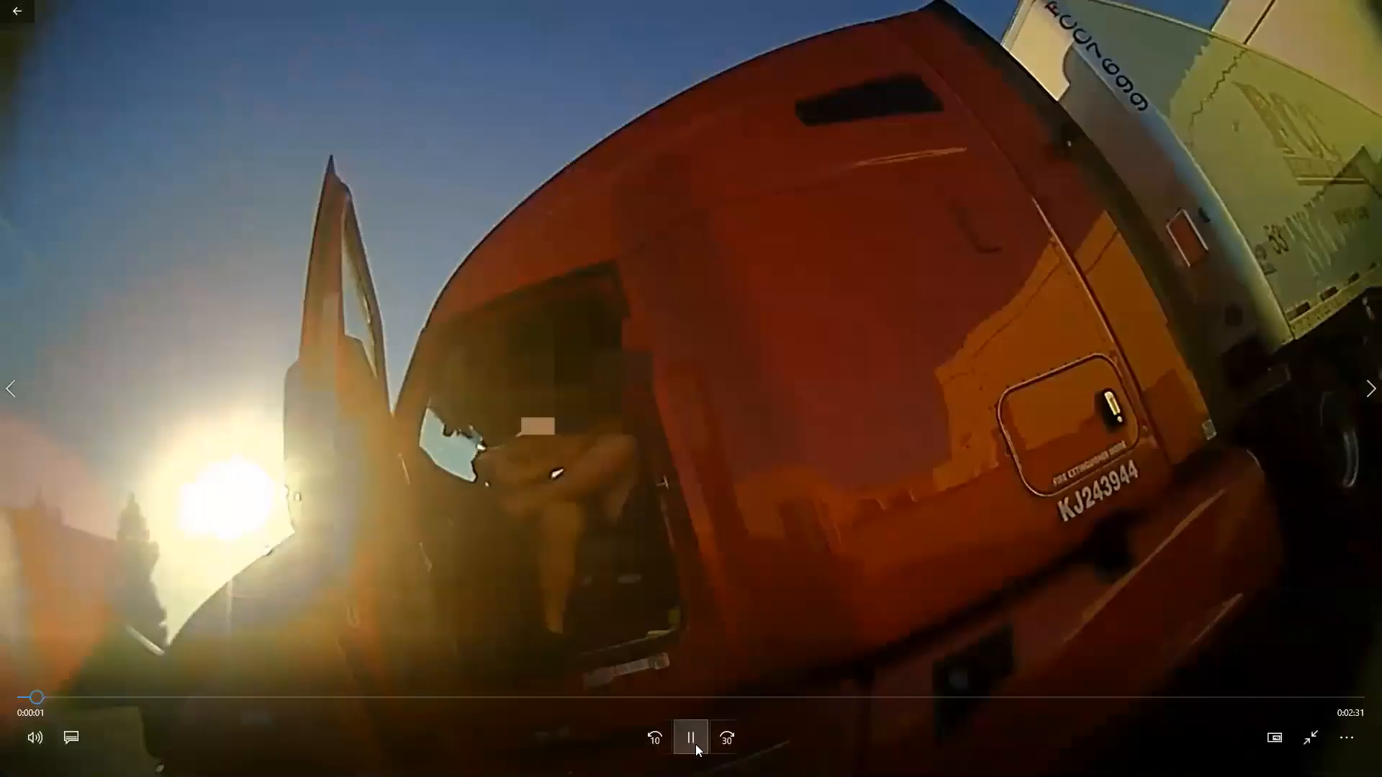
- Play the redacted video in short stretches up to 0:04, pausing to examine the pixelated box over the driver's head
click(692, 739)
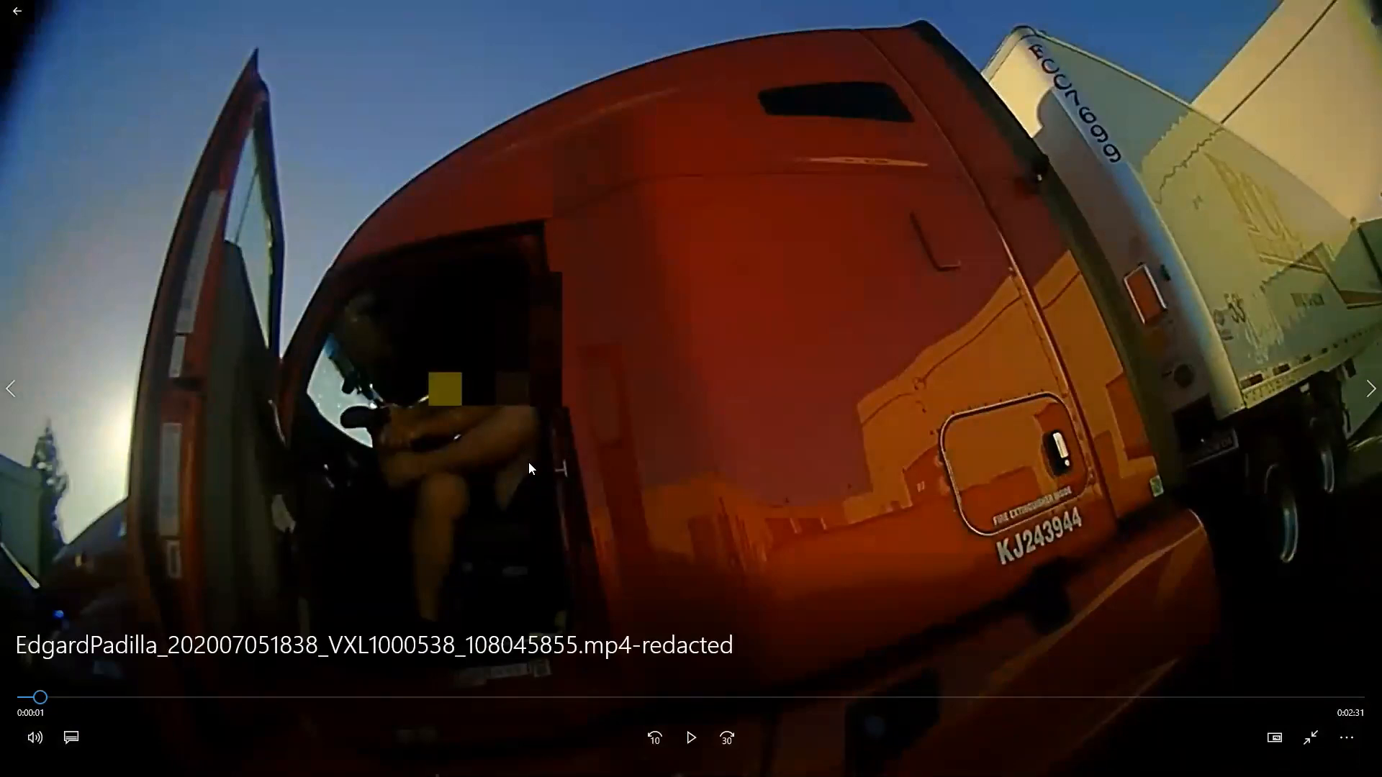
click(687, 740)
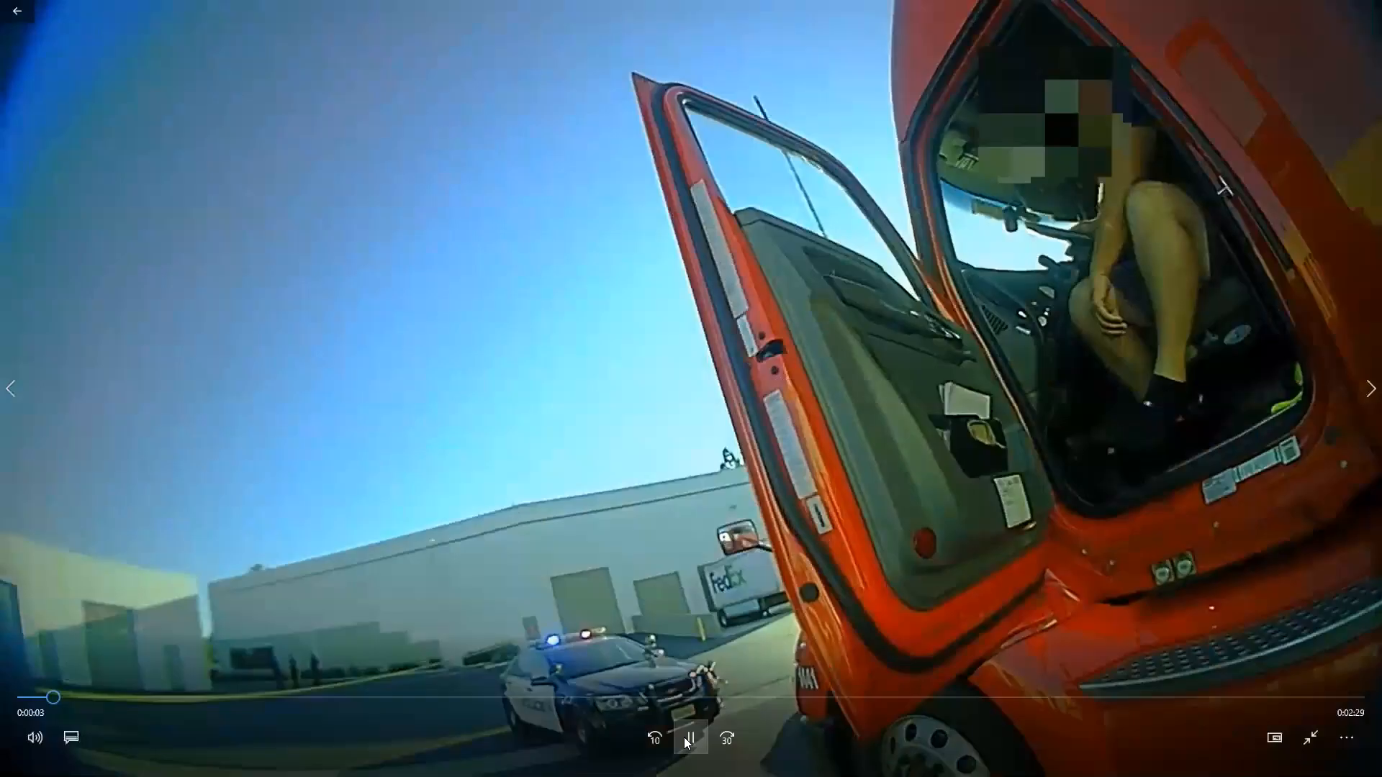
click(688, 740)
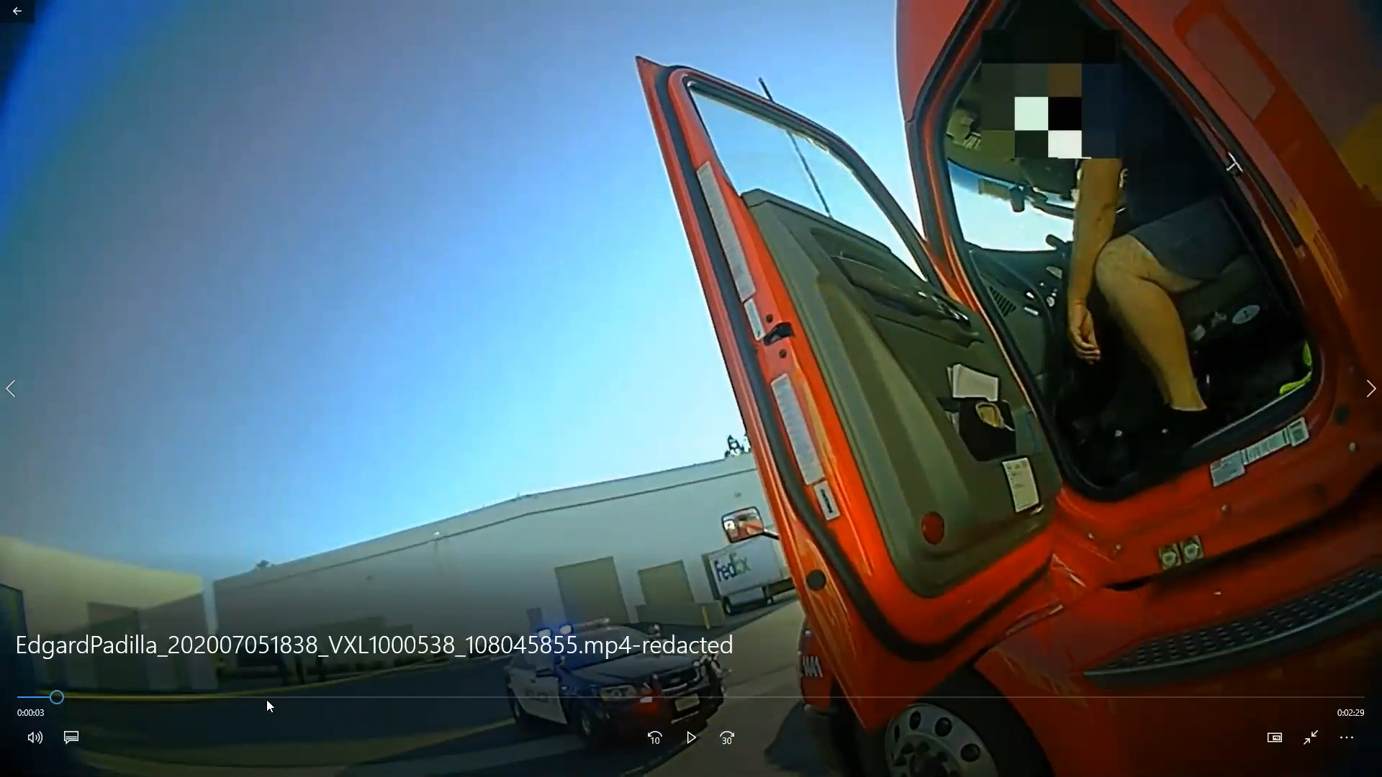
click(691, 549)
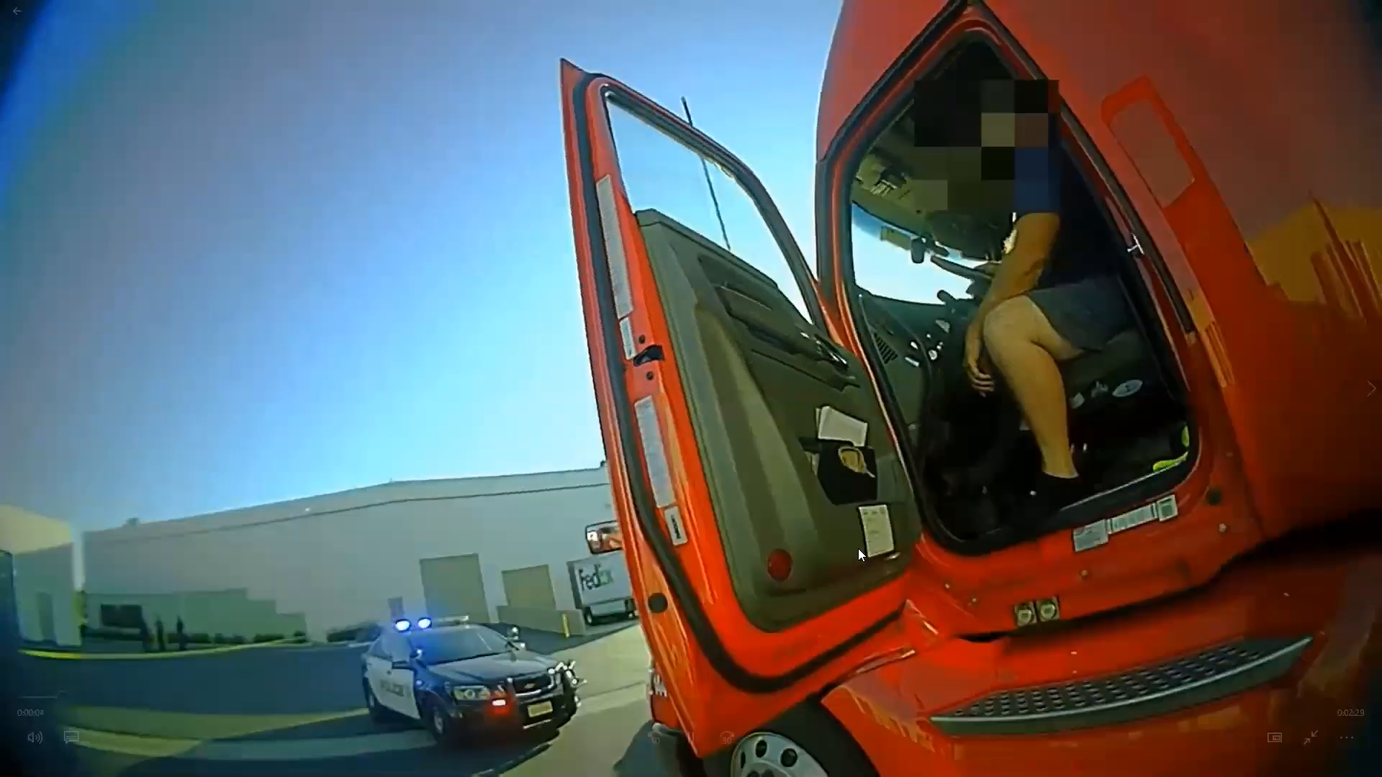
click(858, 552)
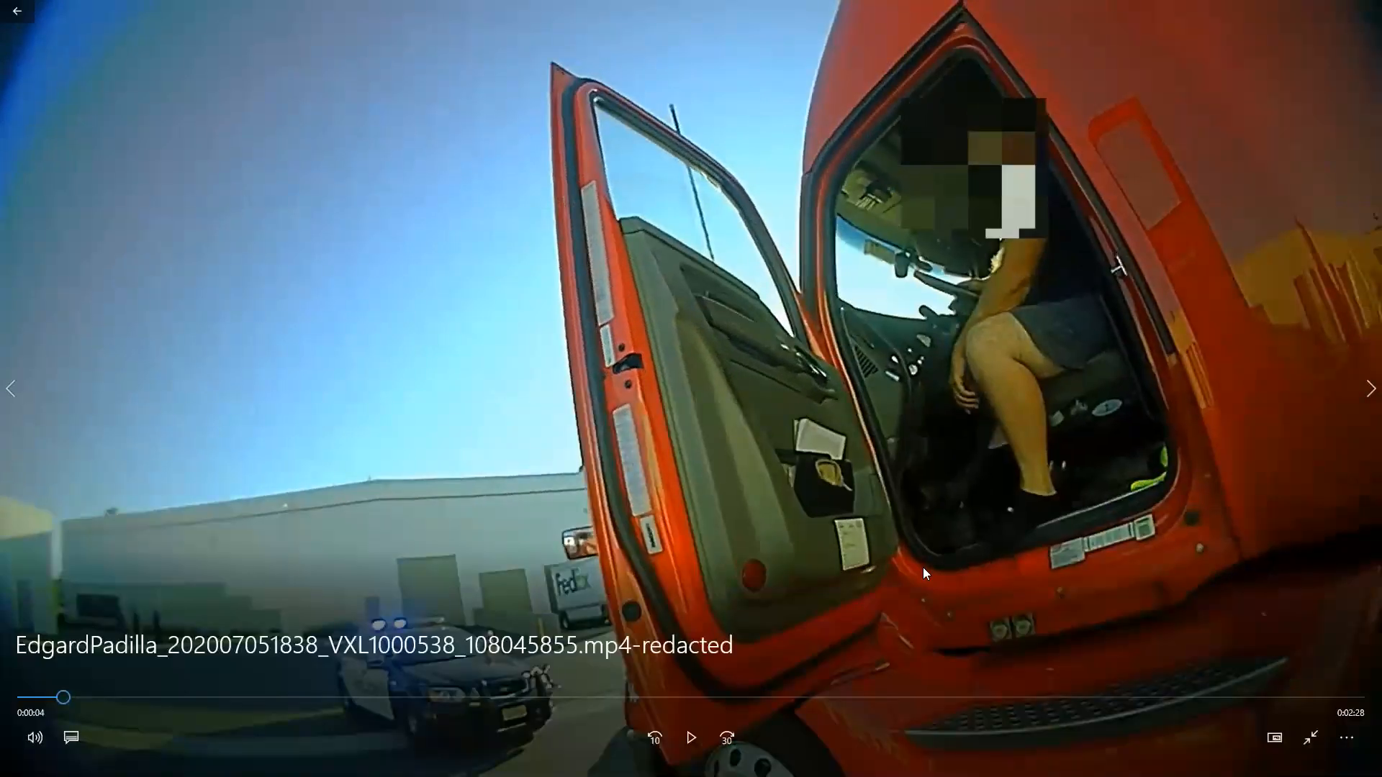